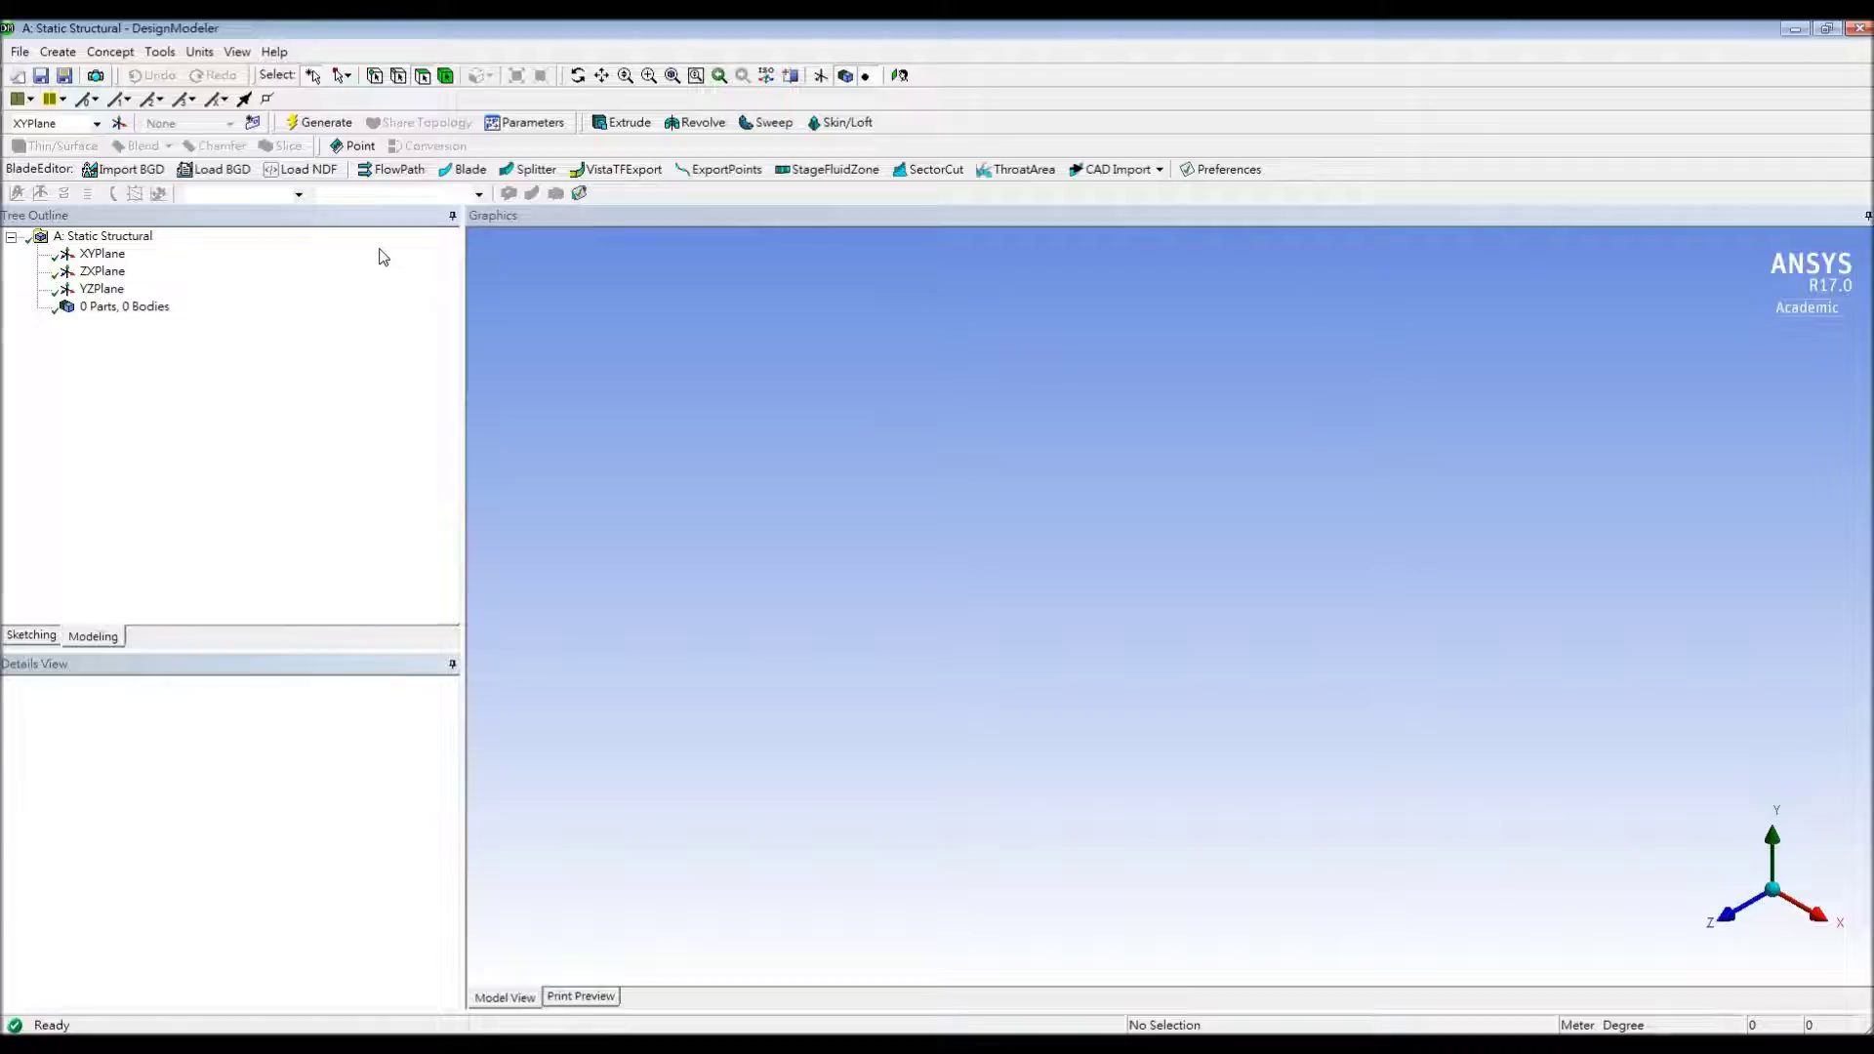
# Set the length unit to millimetres, show the plane axes and look straight at the XY plane
pyautogui.click(200, 51)
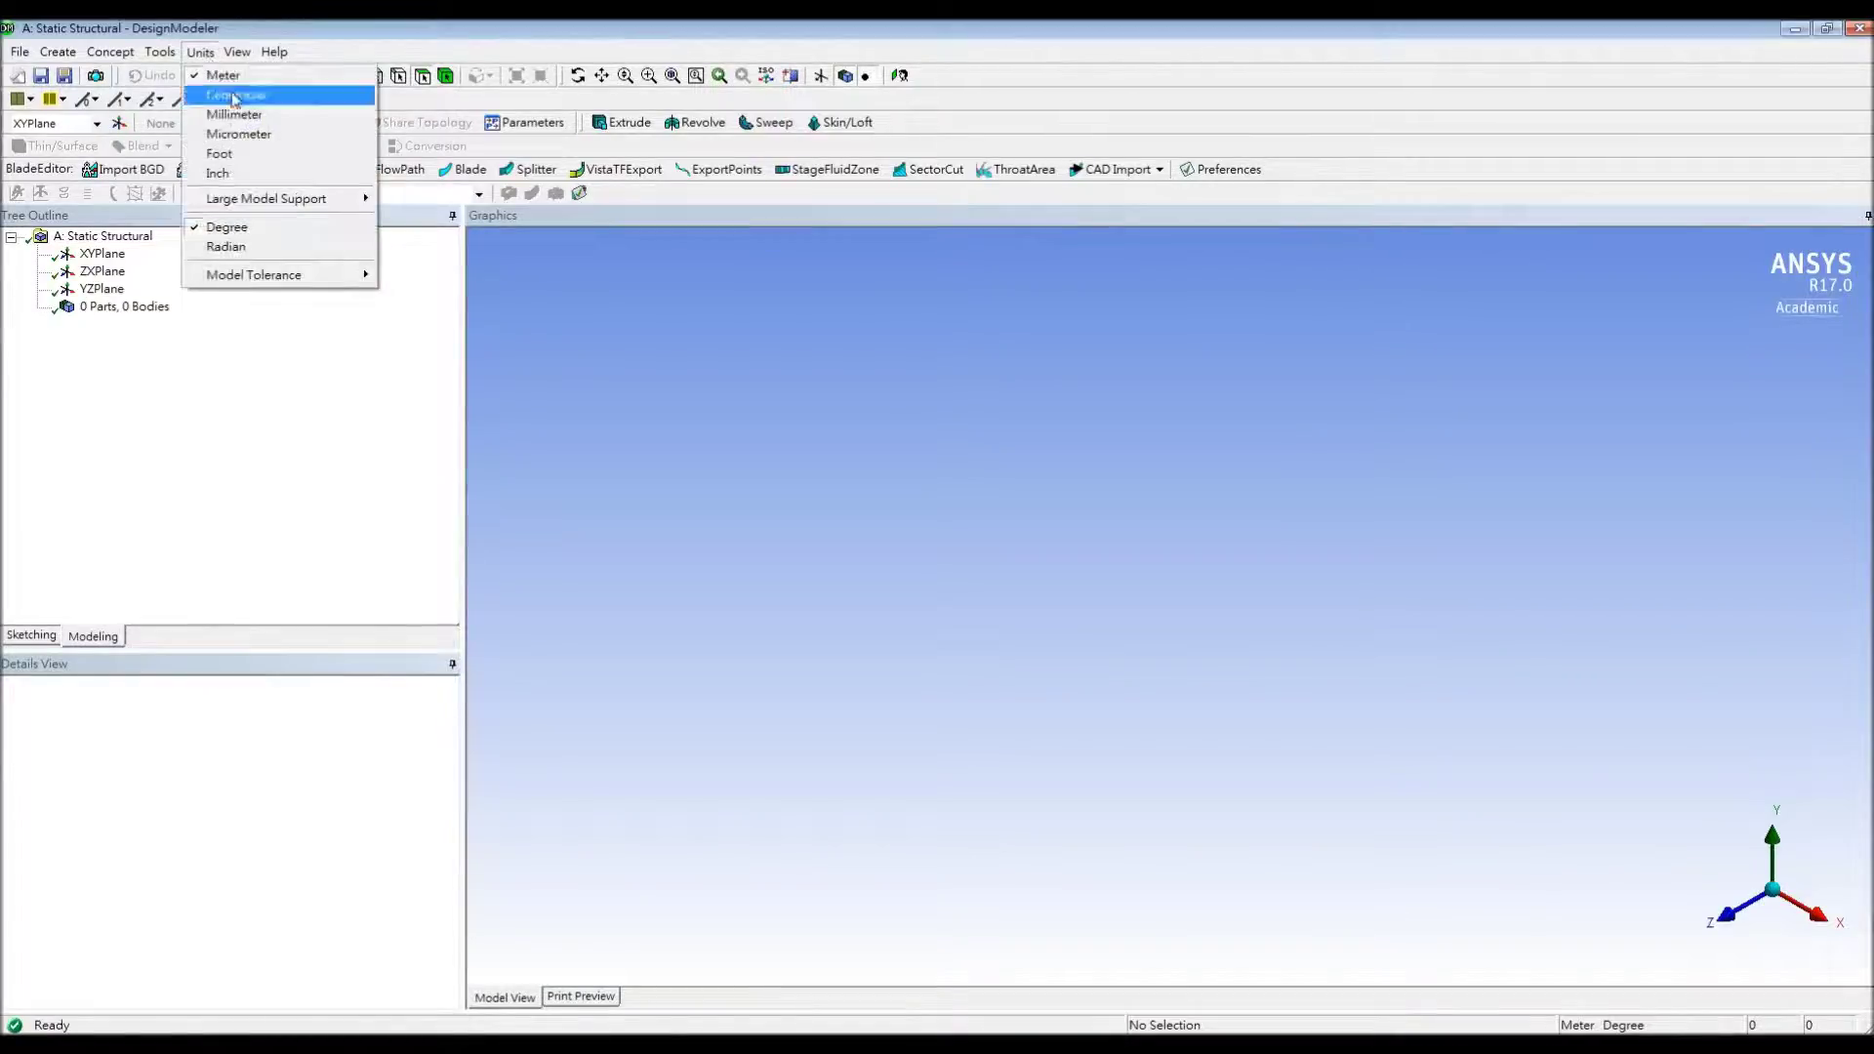
pyautogui.click(234, 114)
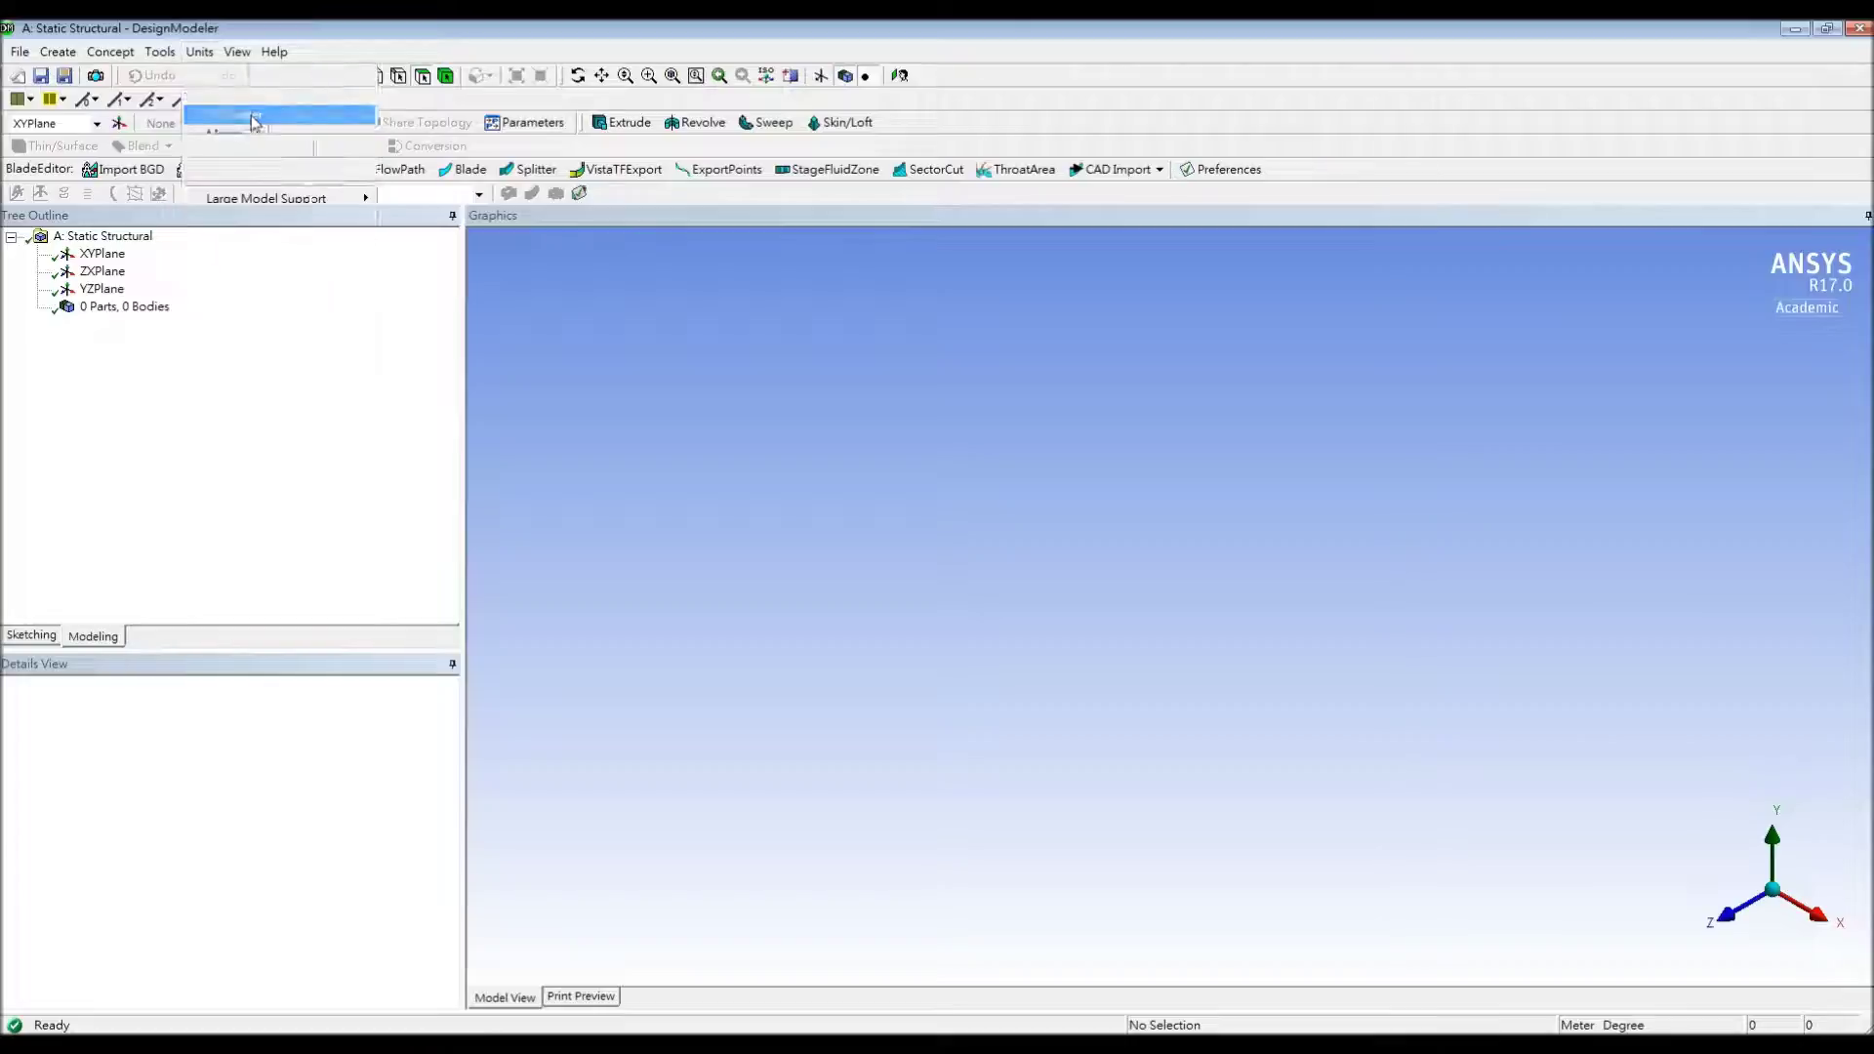
pyautogui.click(821, 76)
pyautogui.click(899, 76)
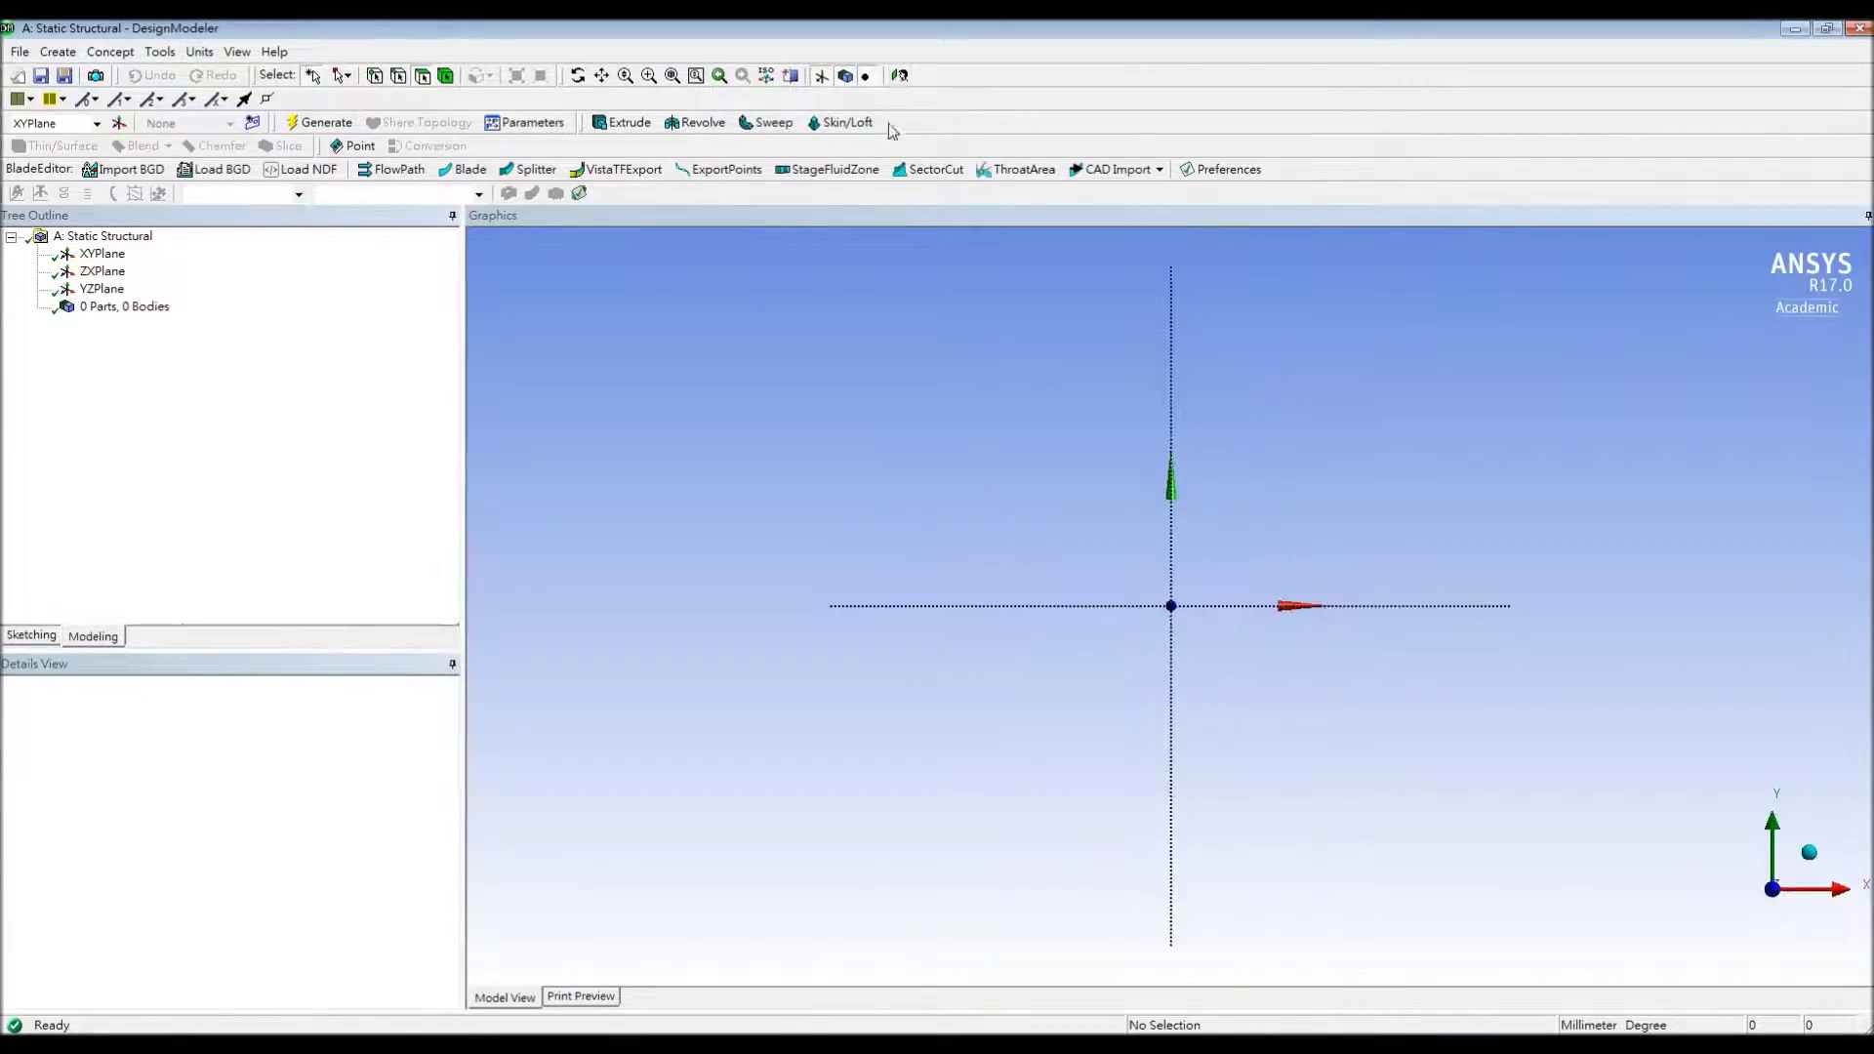
# Sketch a horizontal line about 62.8 mm long on the XY plane, from the origin along the positive X axis
pyautogui.click(31, 636)
pyautogui.click(100, 261)
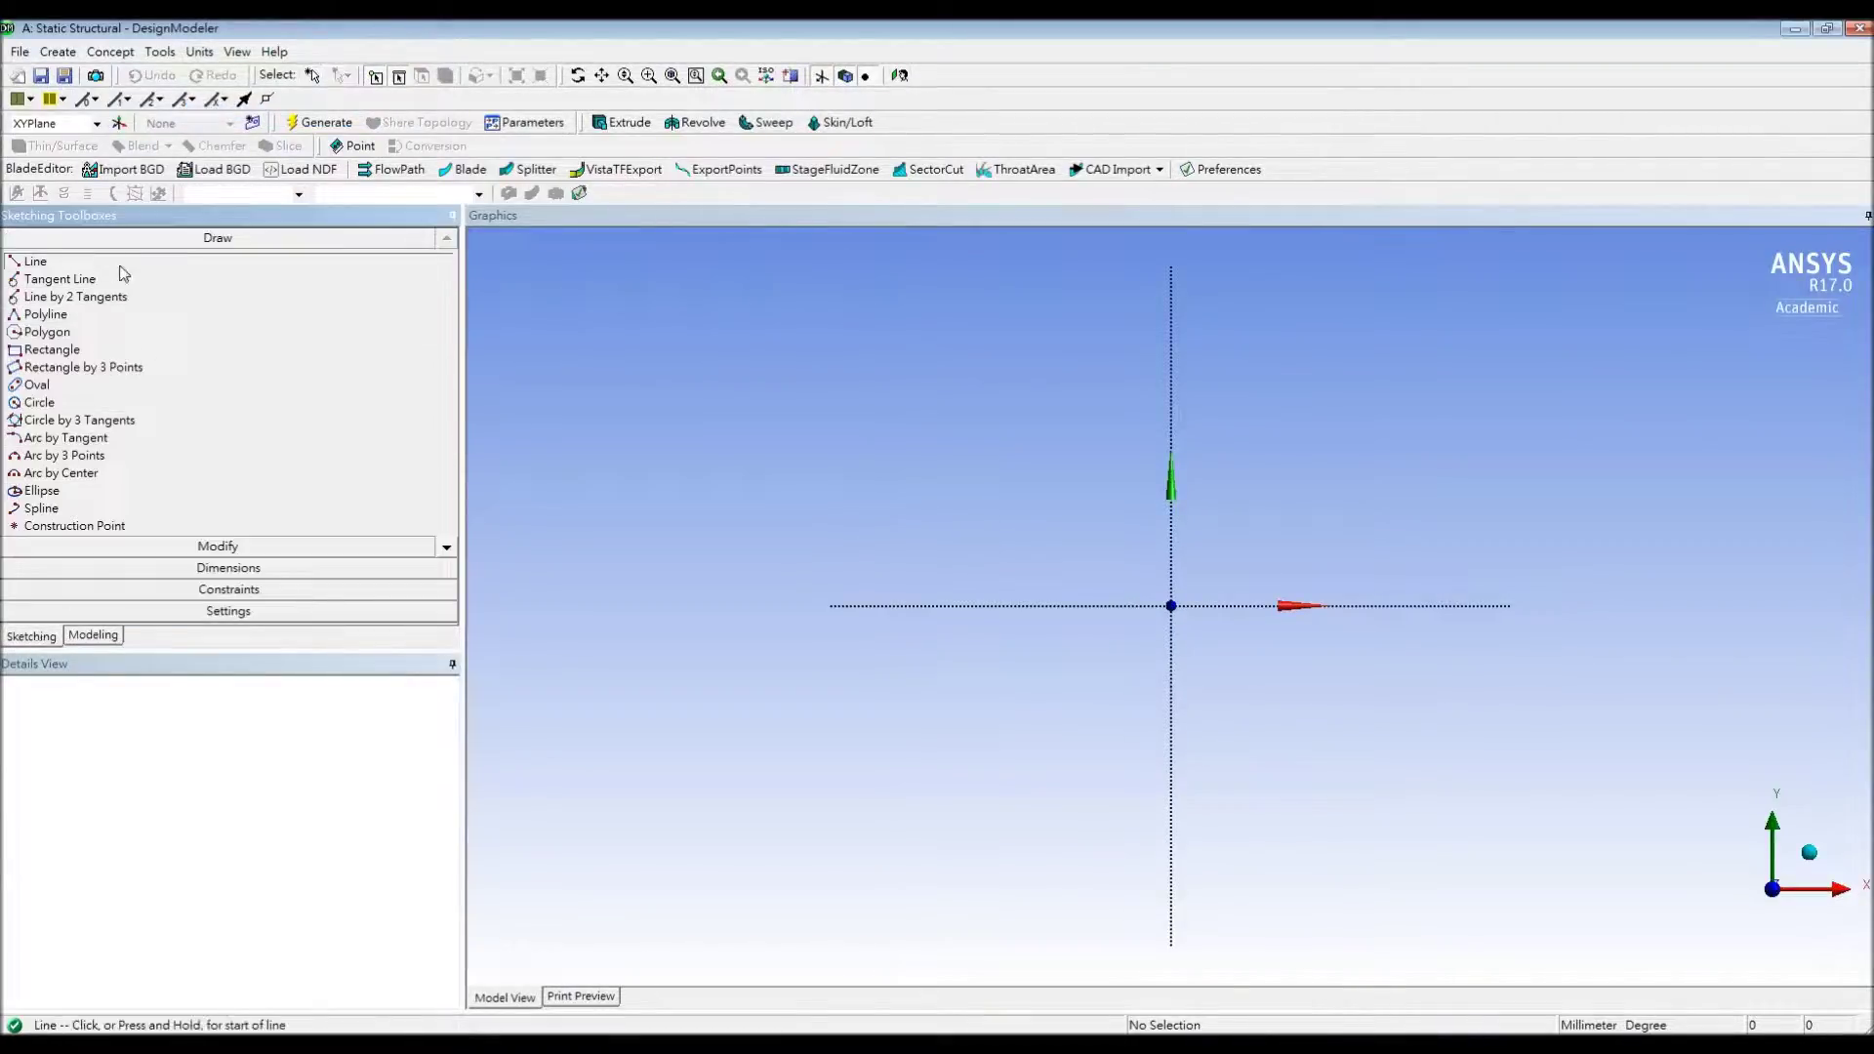
pyautogui.click(1171, 605)
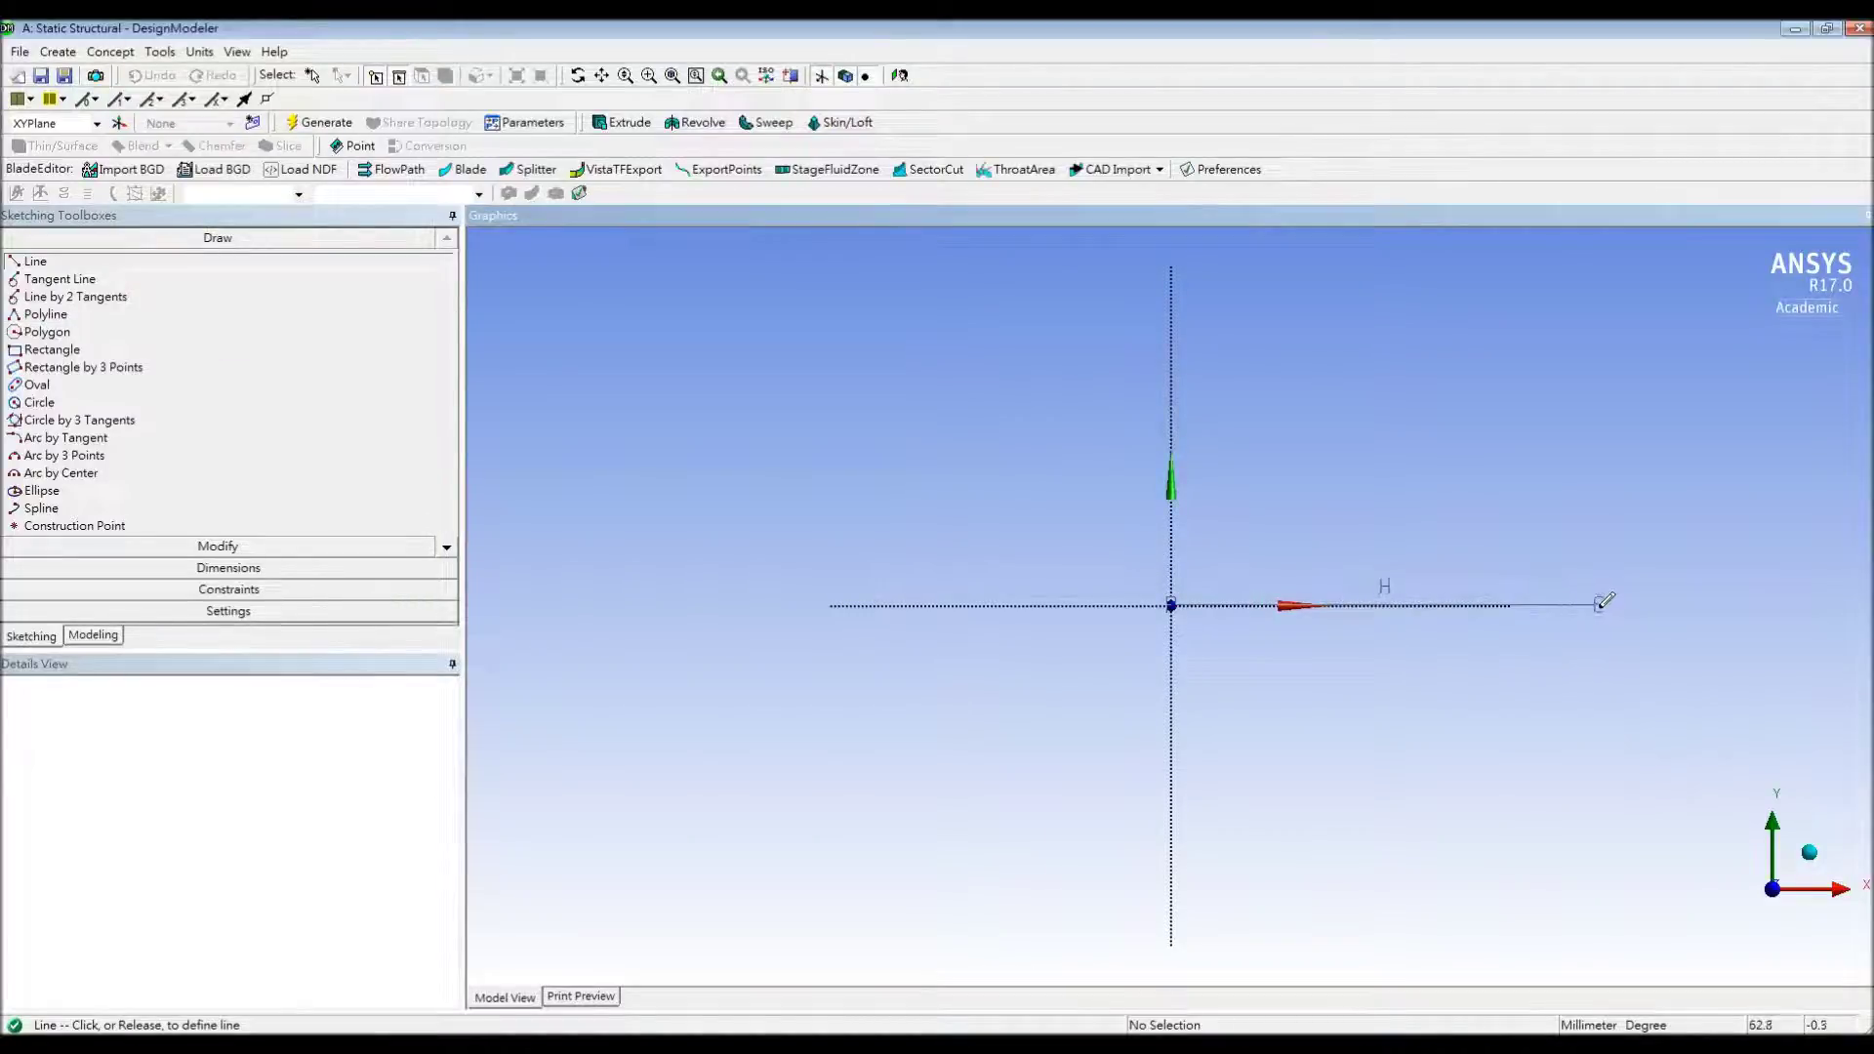
pyautogui.click(1601, 604)
# Dimension the sketched line's length and set it to 1000 mm
pyautogui.click(216, 568)
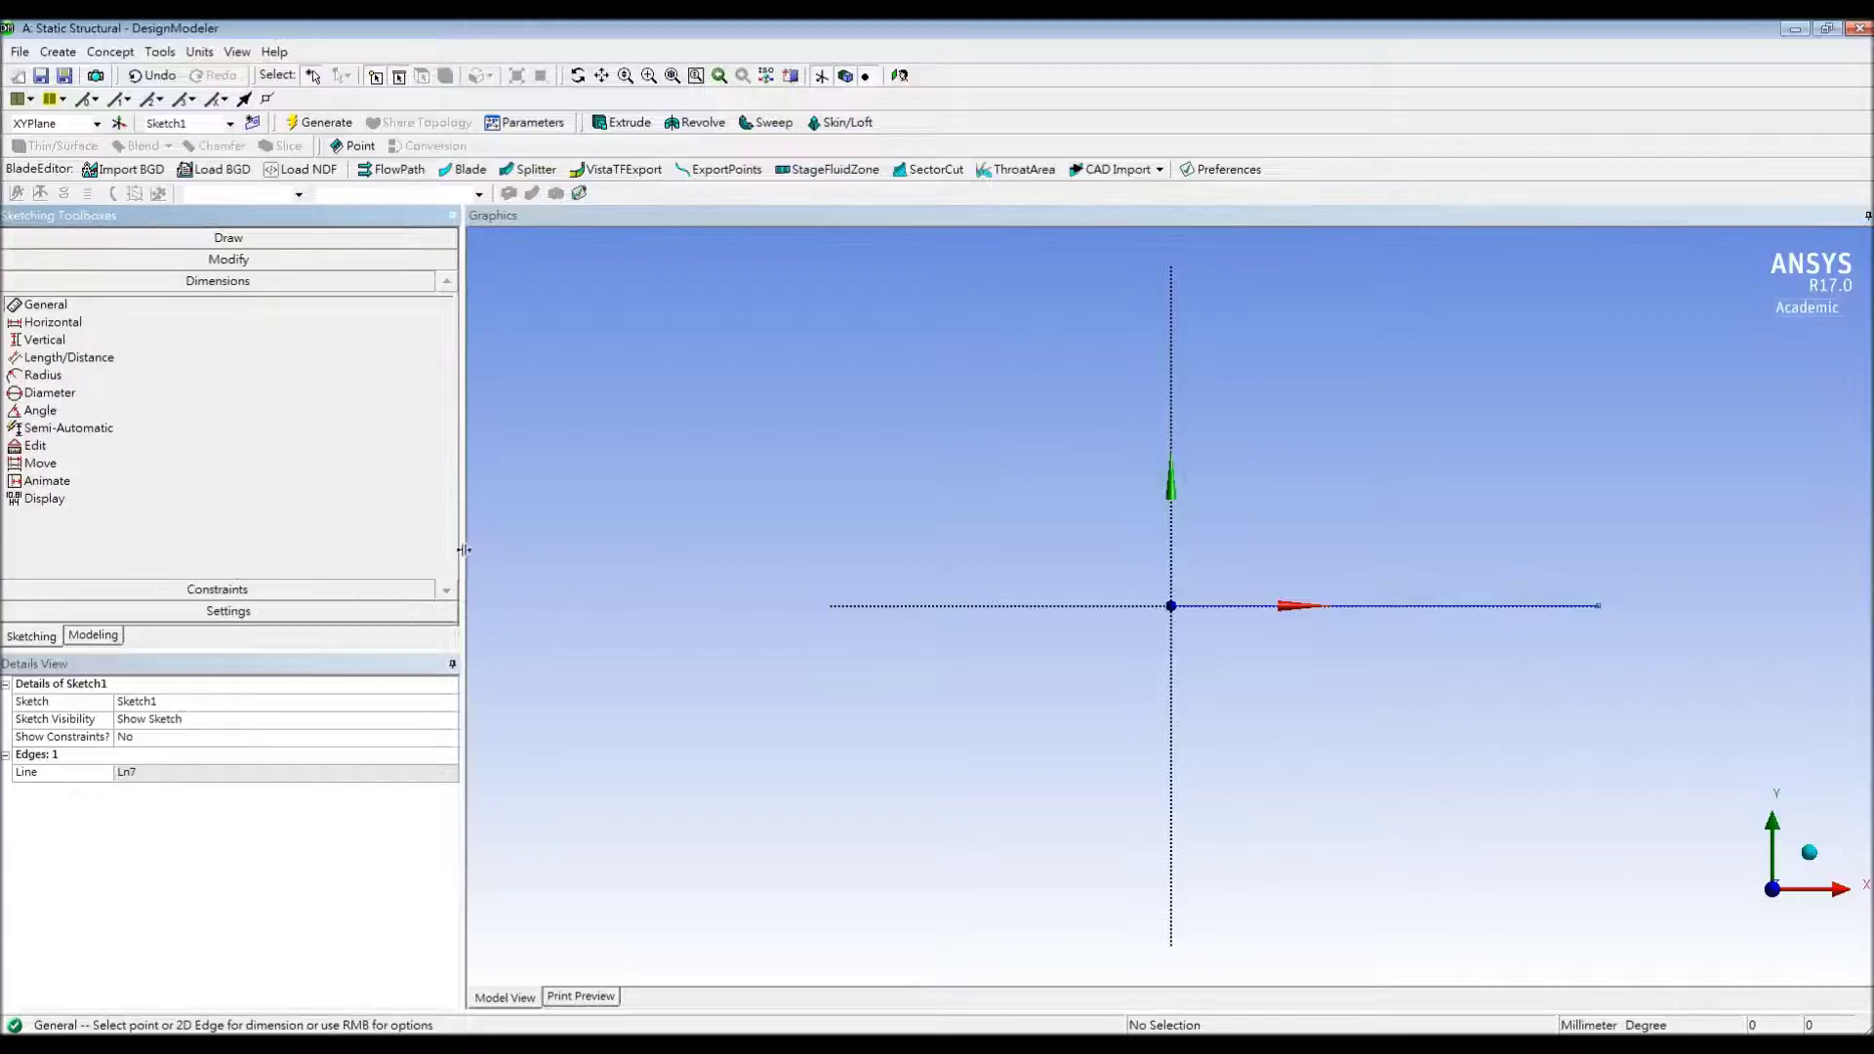
pyautogui.click(1345, 606)
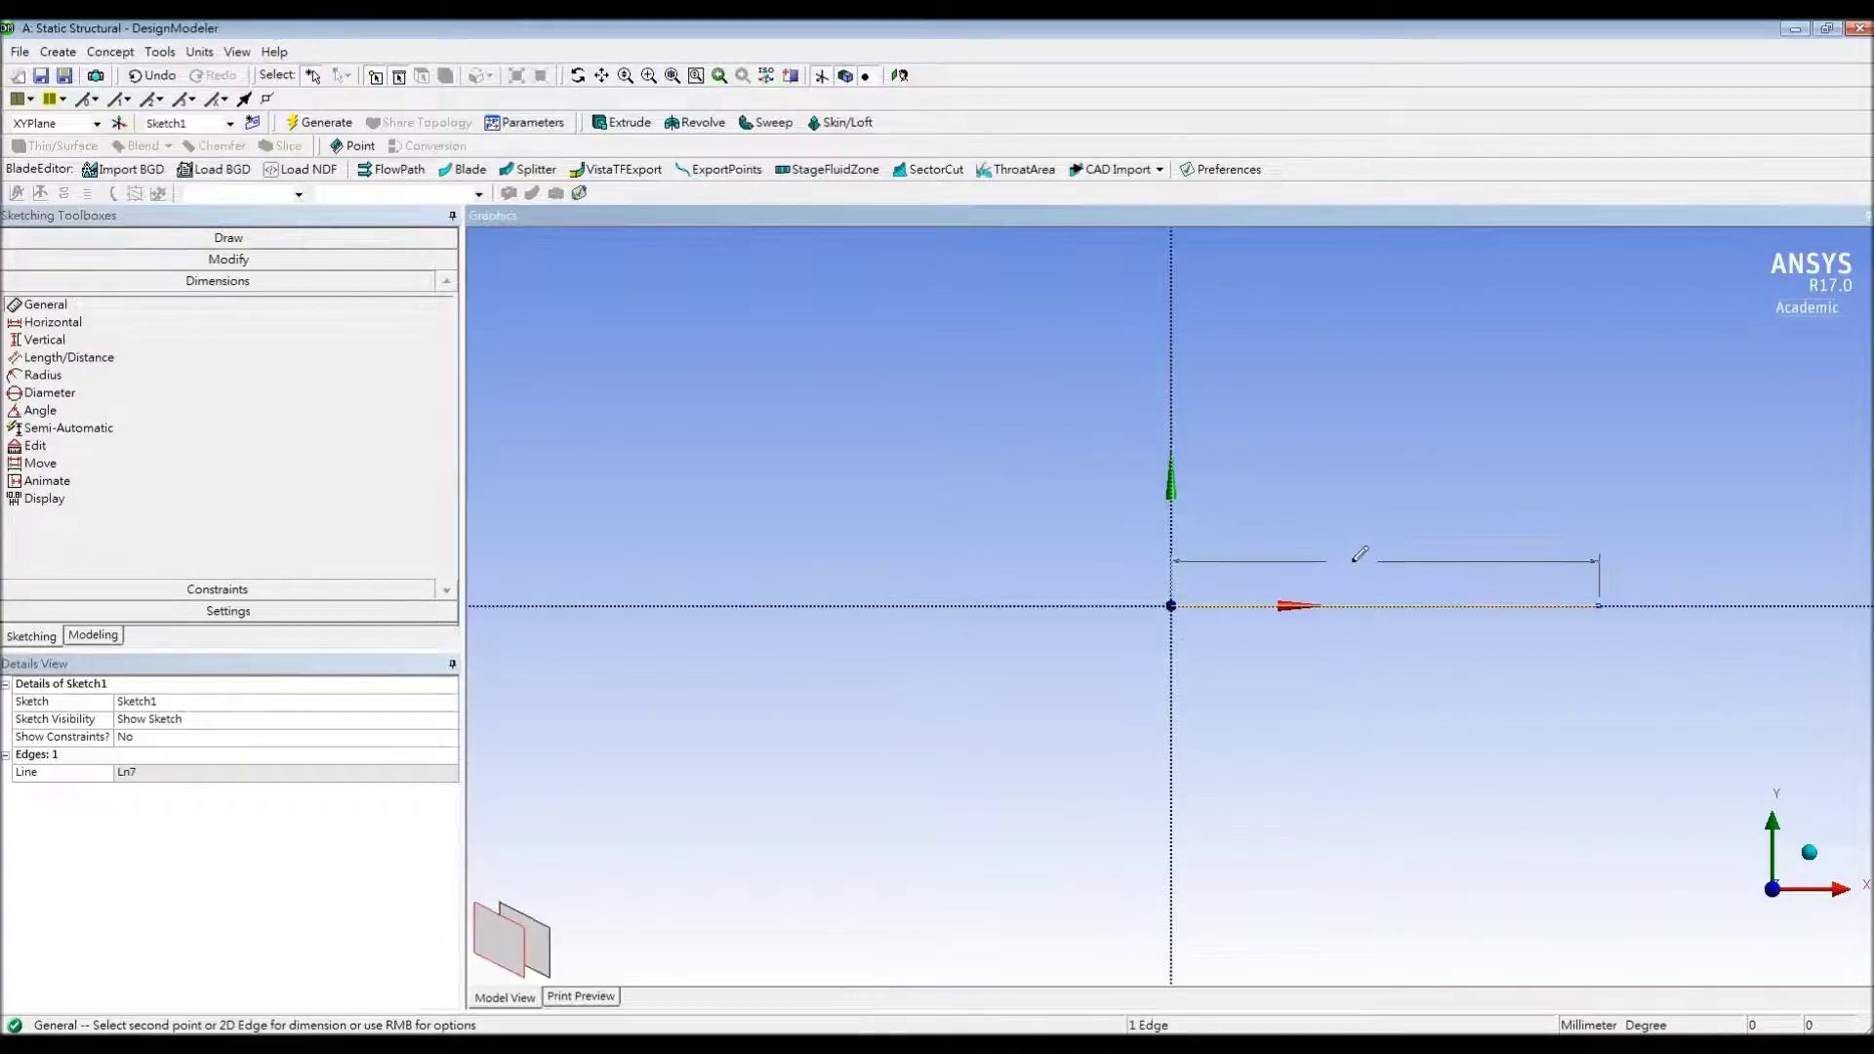
pyautogui.click(1359, 551)
pyautogui.click(143, 773)
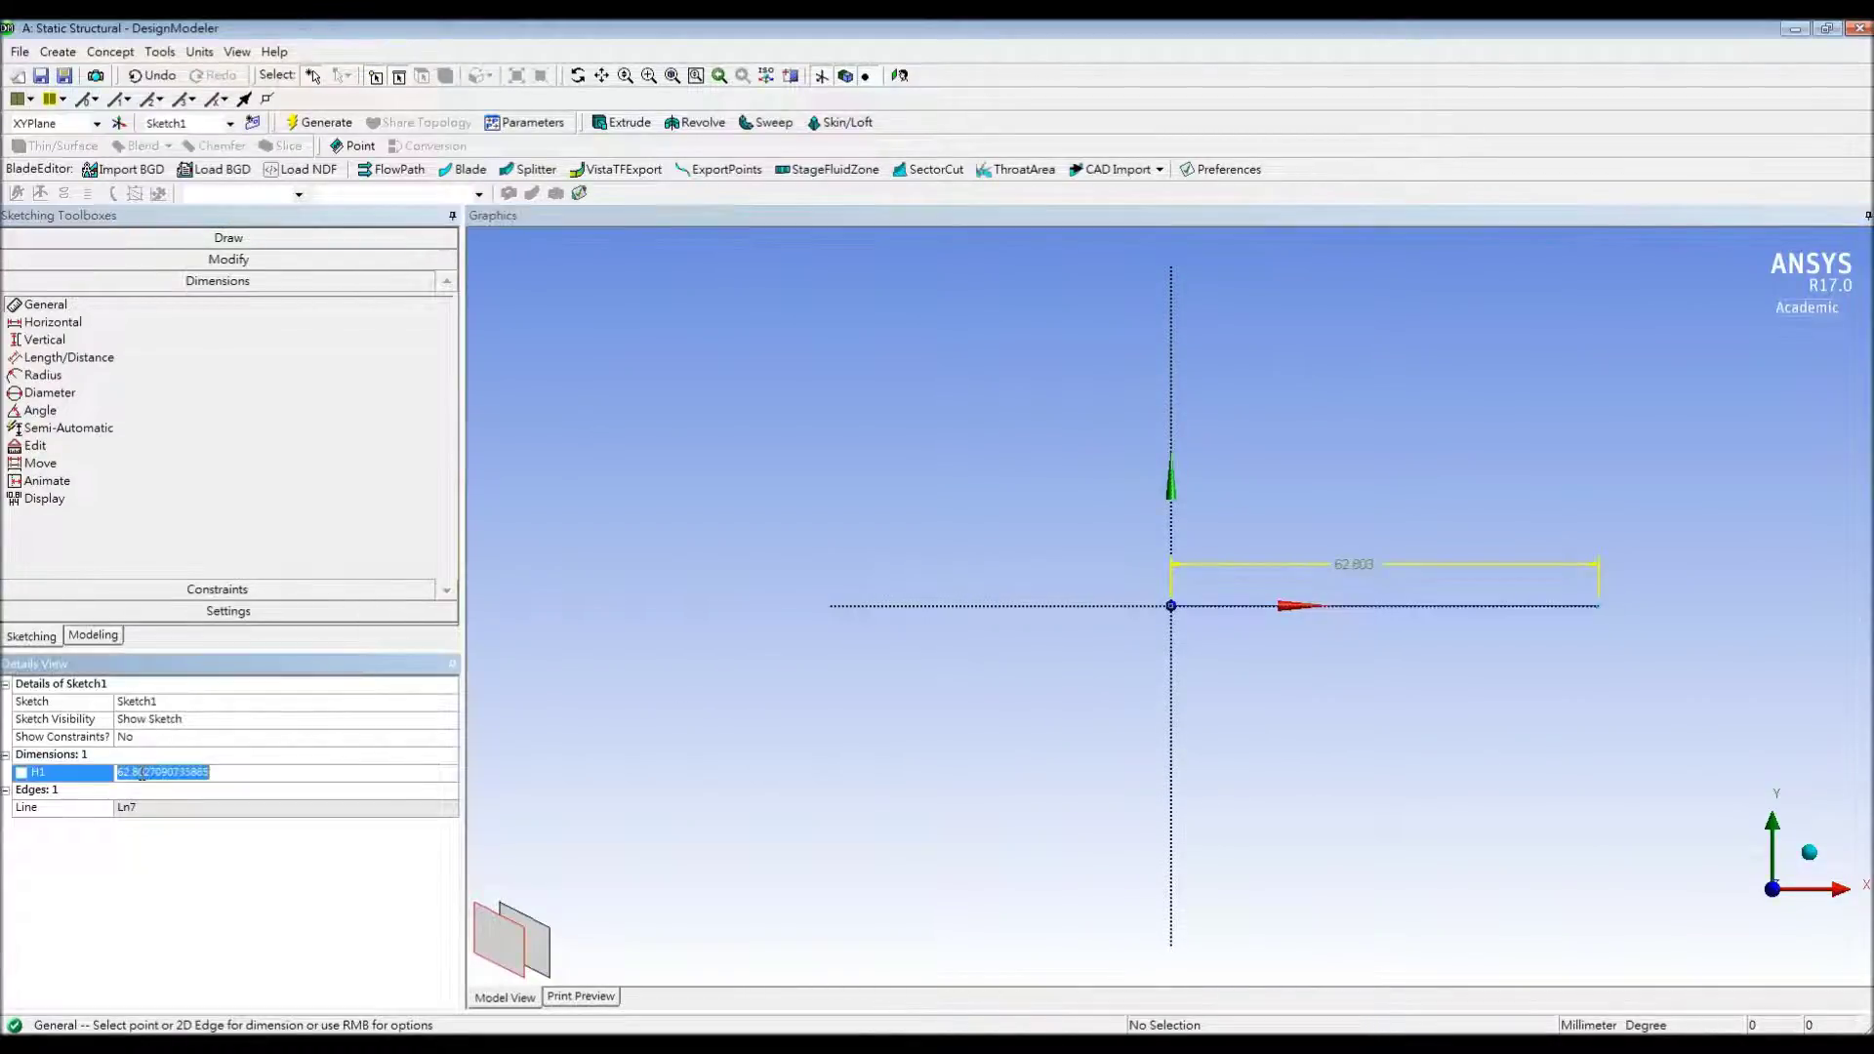
pyautogui.write('1000')
pyautogui.press('Return')
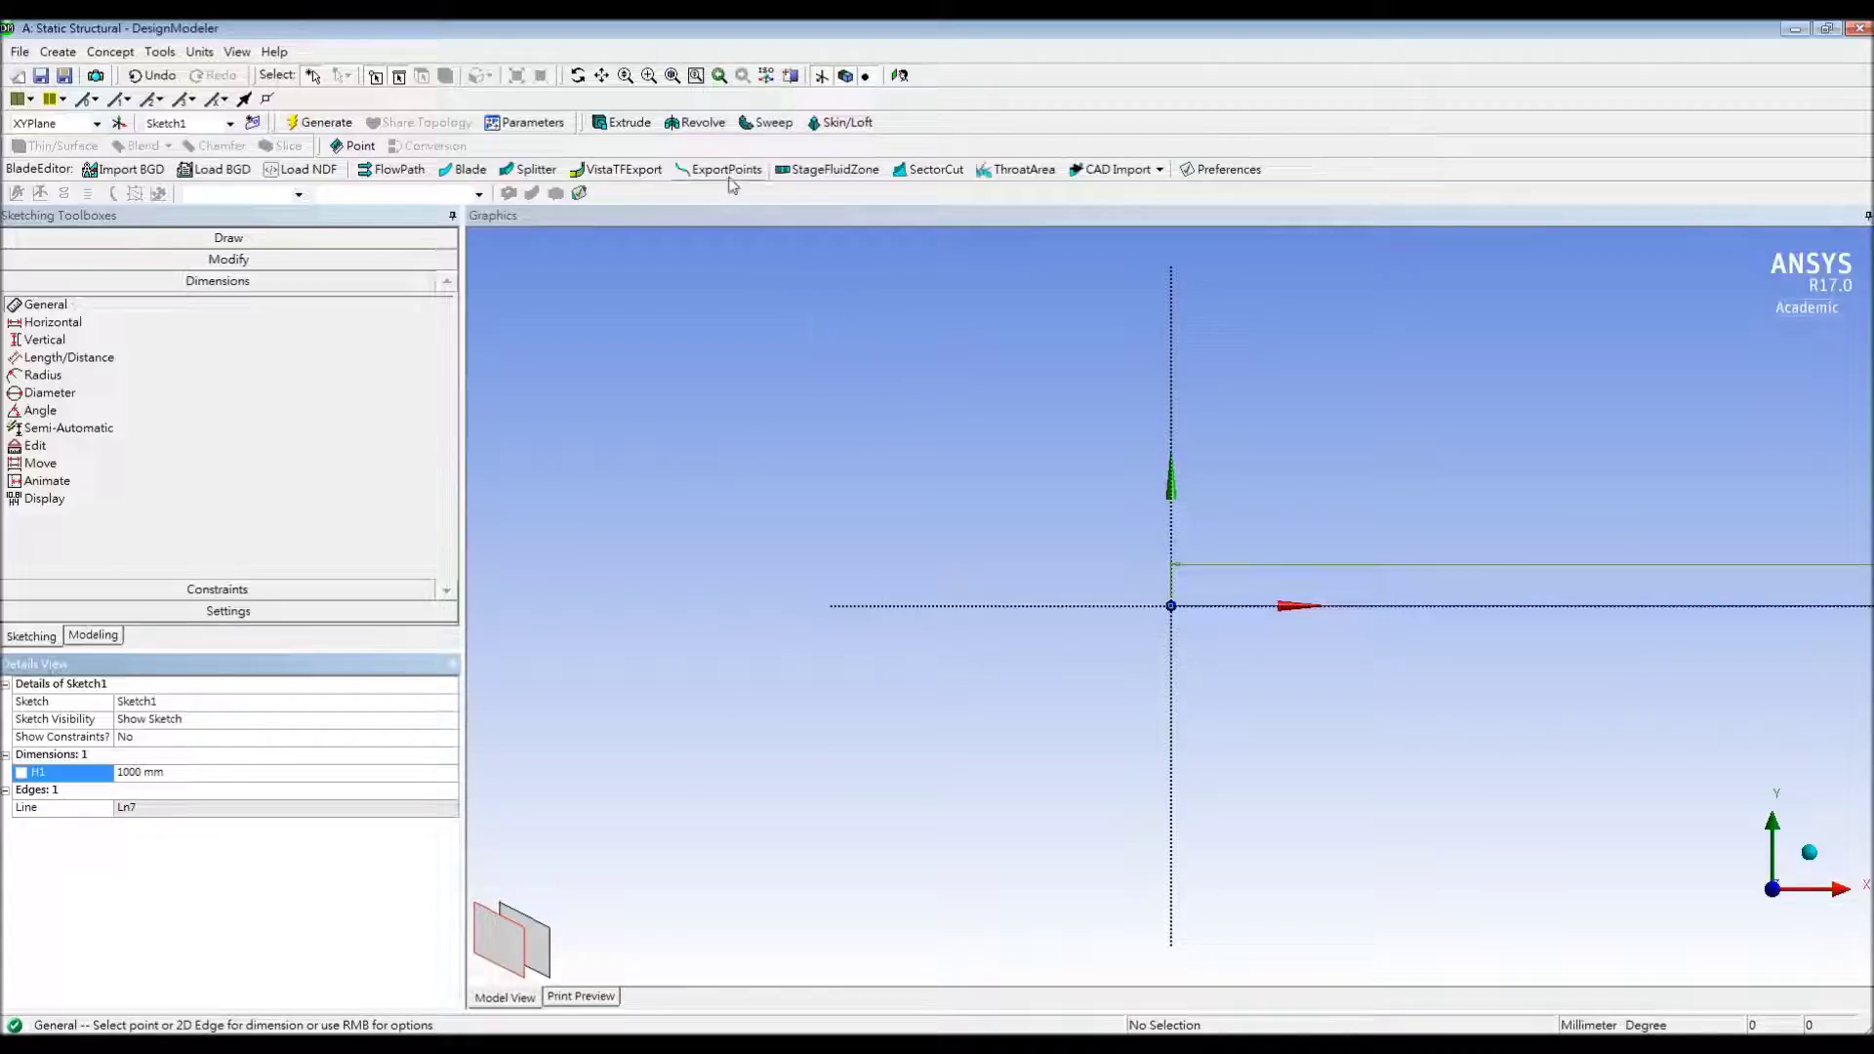
pyautogui.click(672, 76)
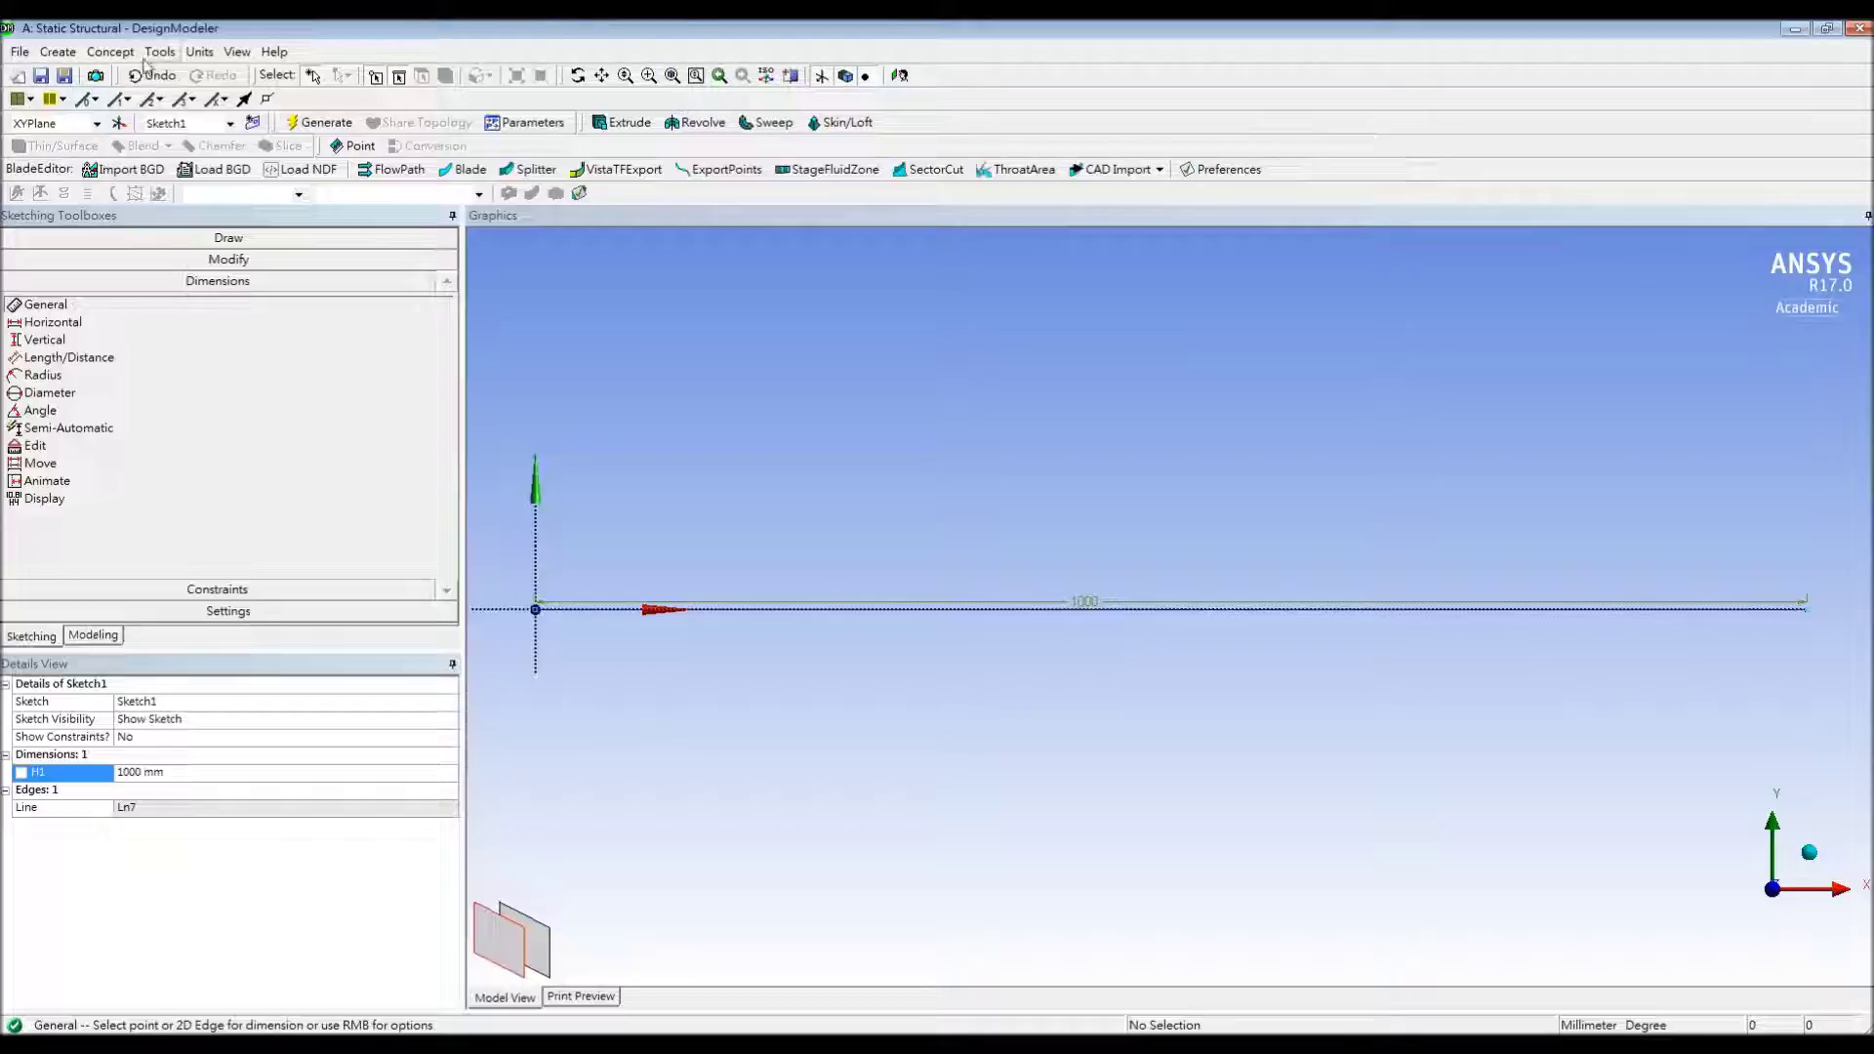
# Create a line body from the sketch with Lines From Sketches, using Add Material, and generate it
pyautogui.click(58, 52)
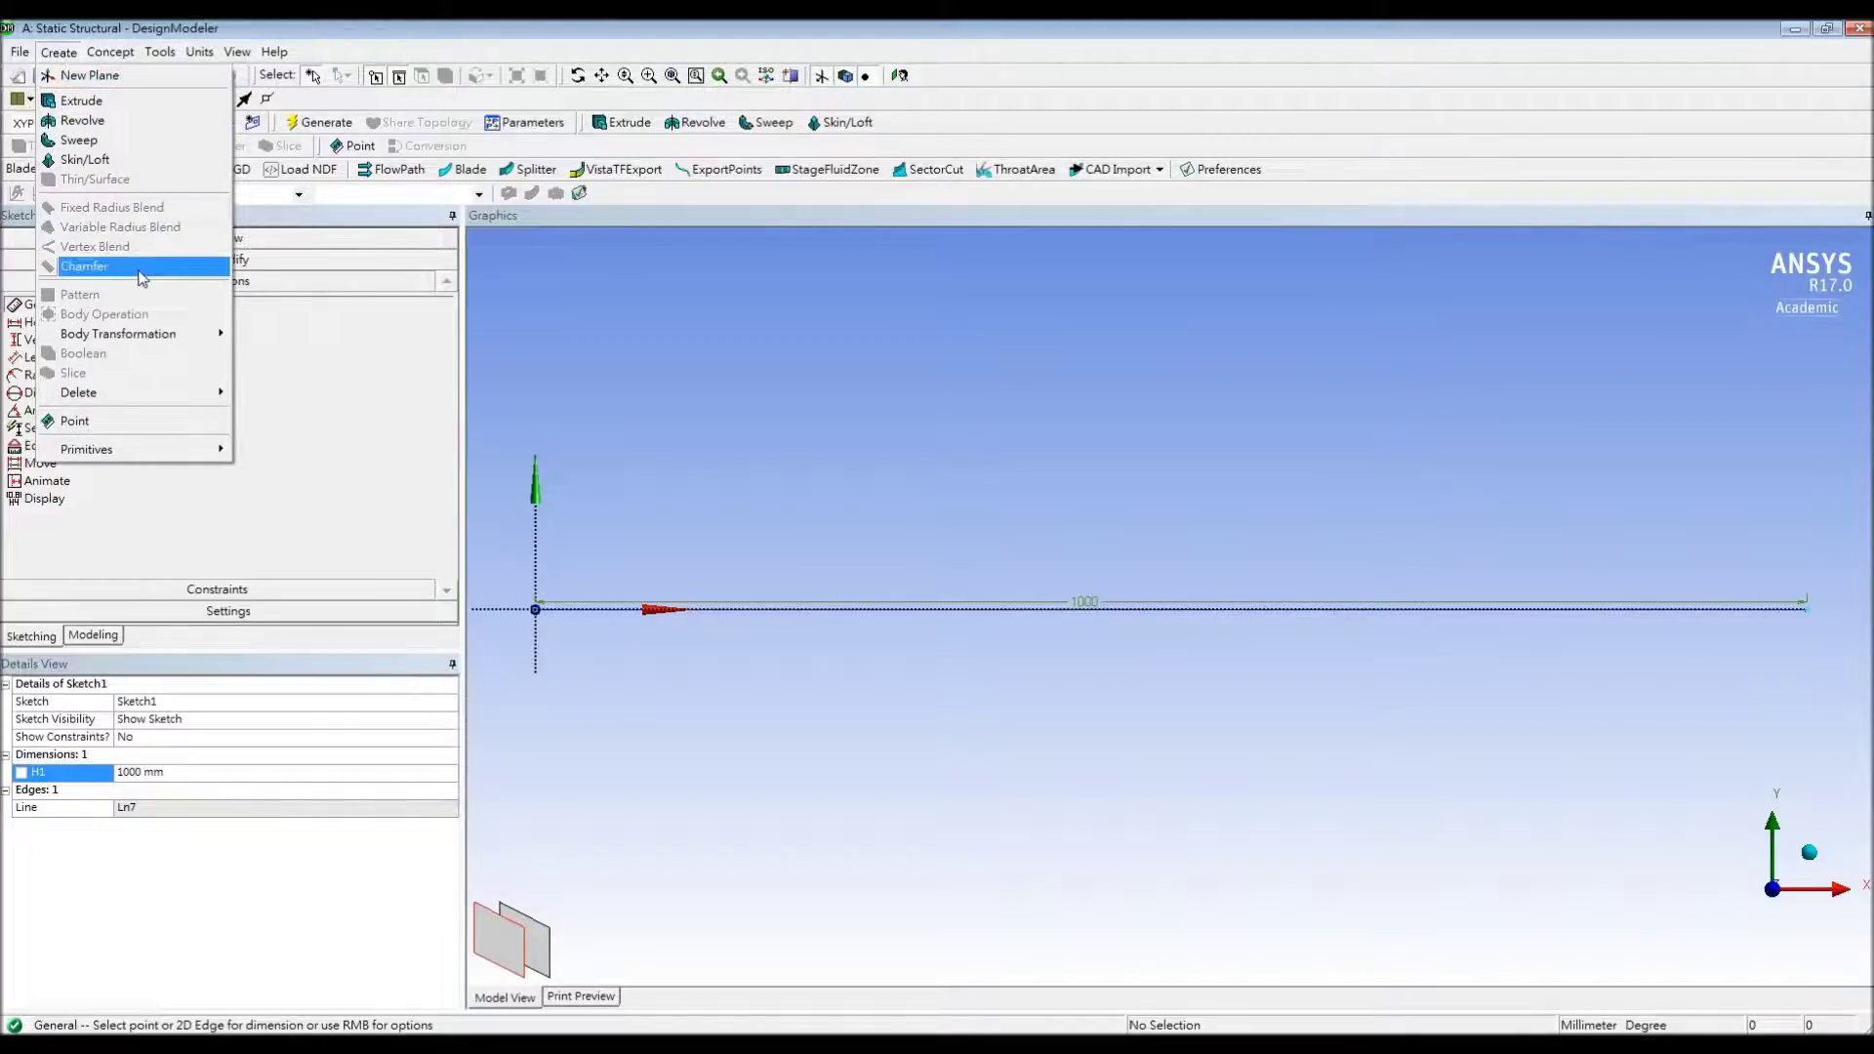
pyautogui.moveTo(110, 52)
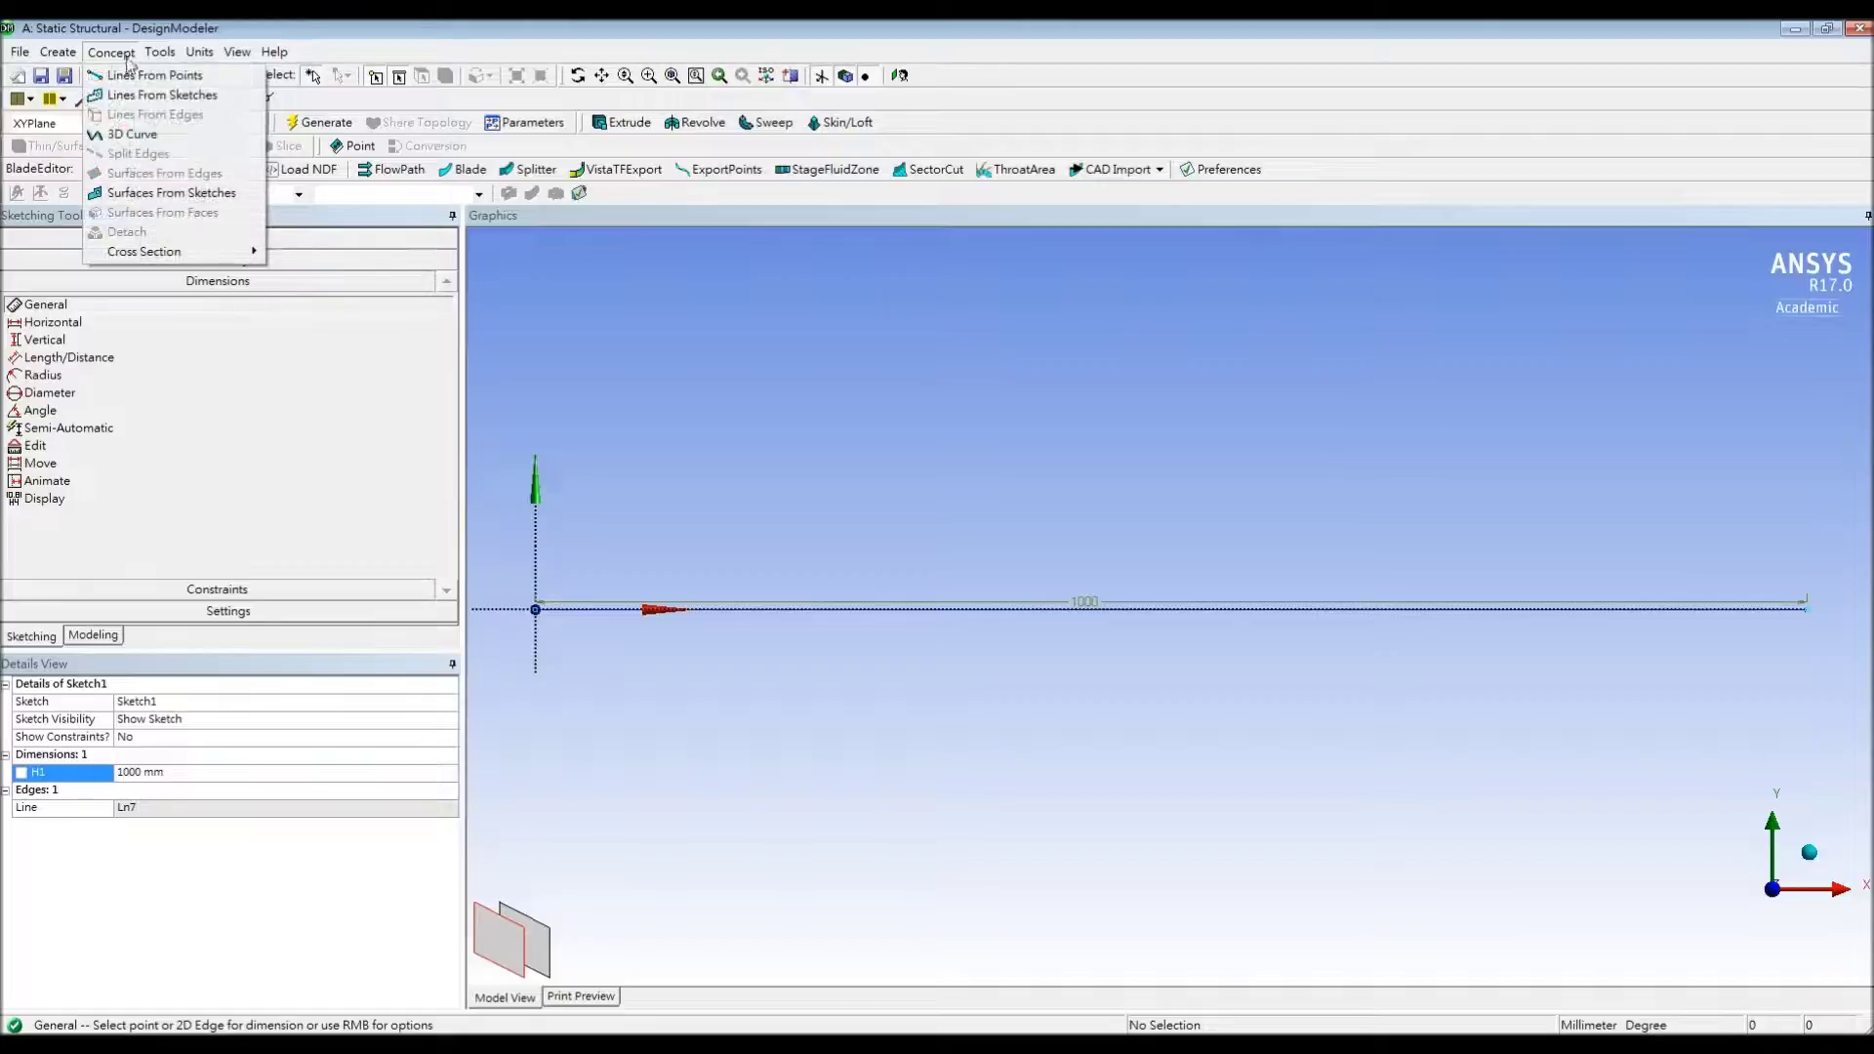
pyautogui.click(156, 95)
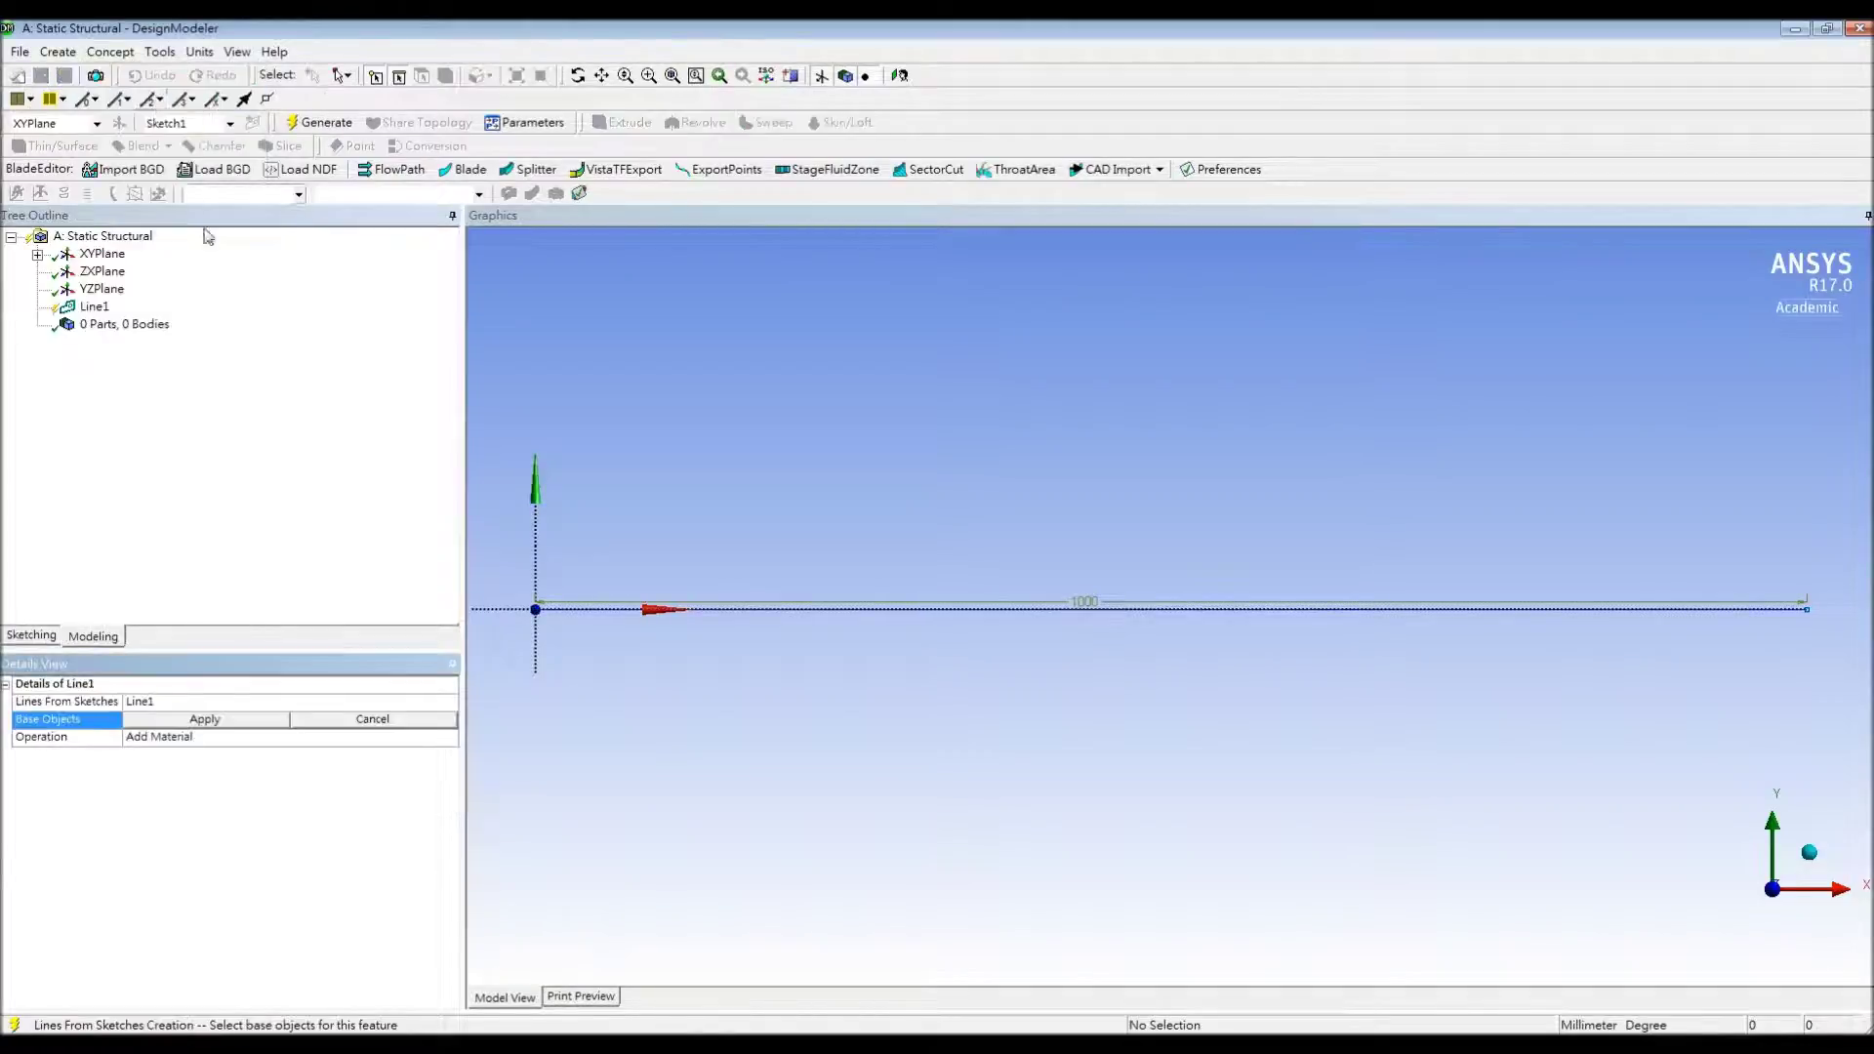
pyautogui.click(606, 617)
pyautogui.click(239, 723)
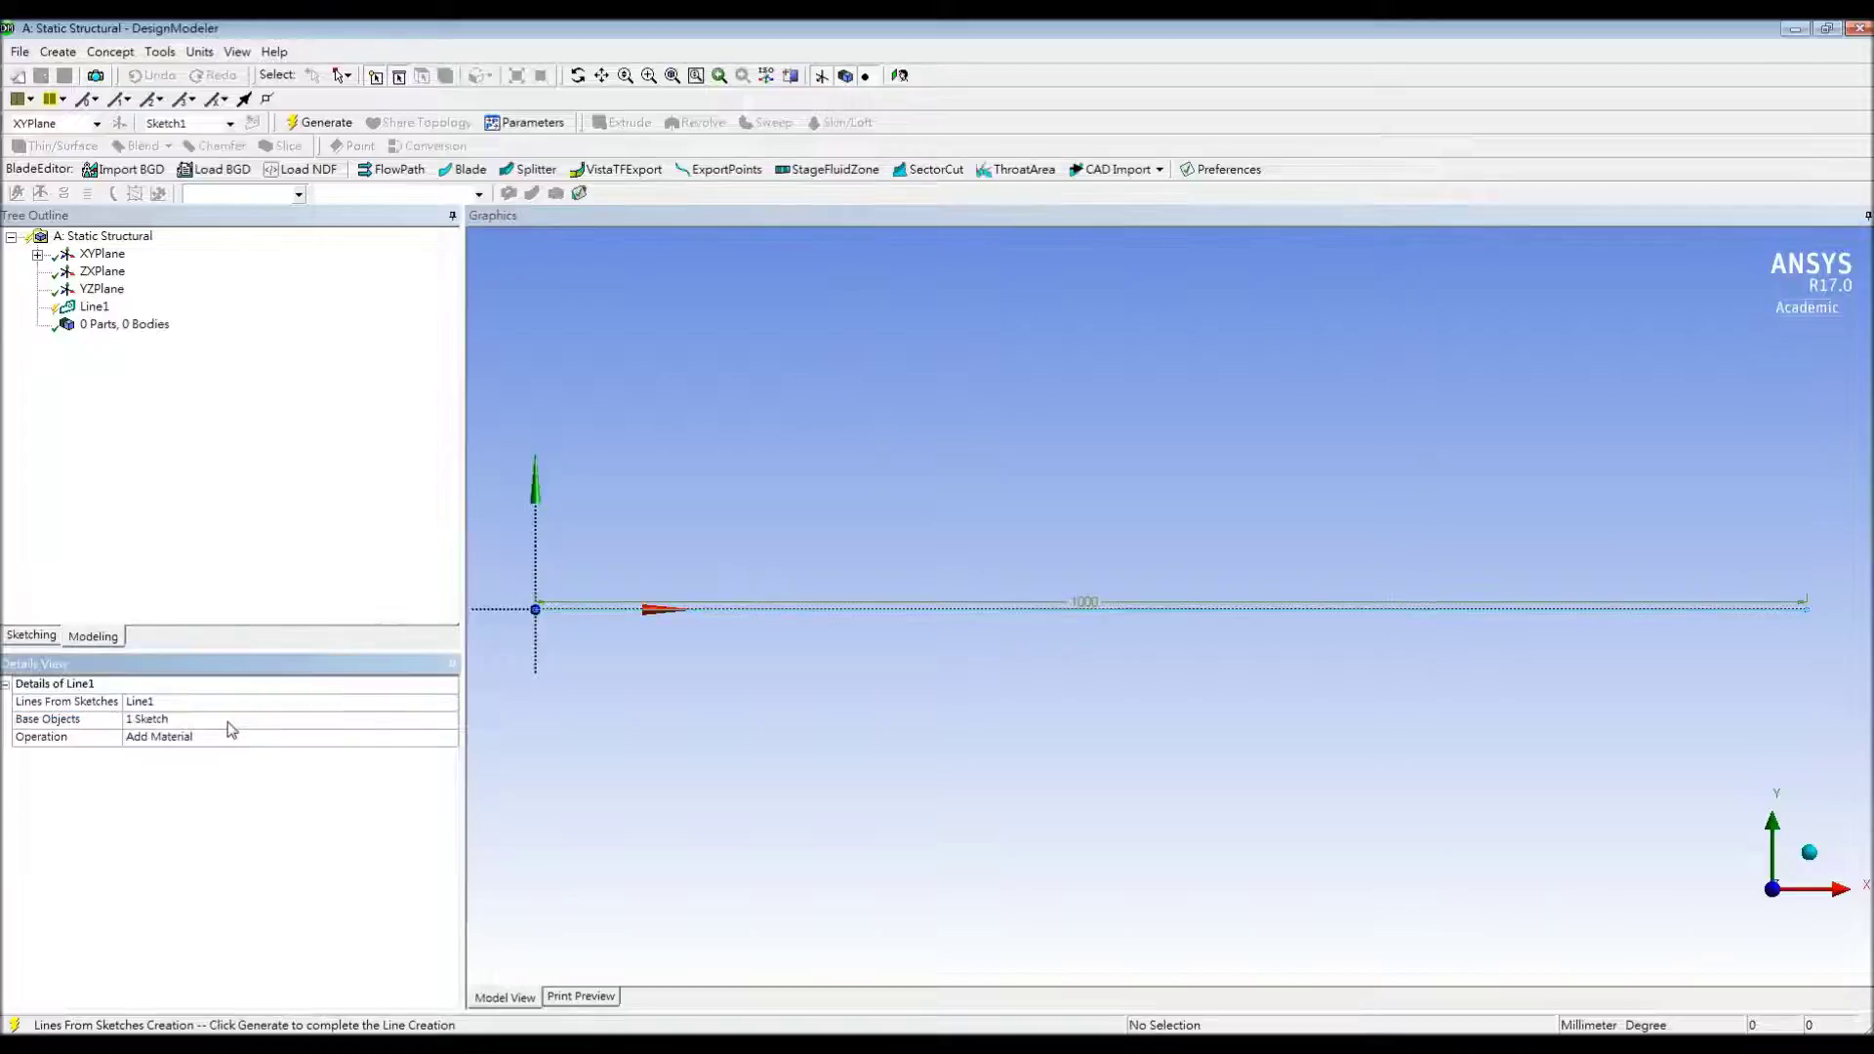
pyautogui.click(317, 127)
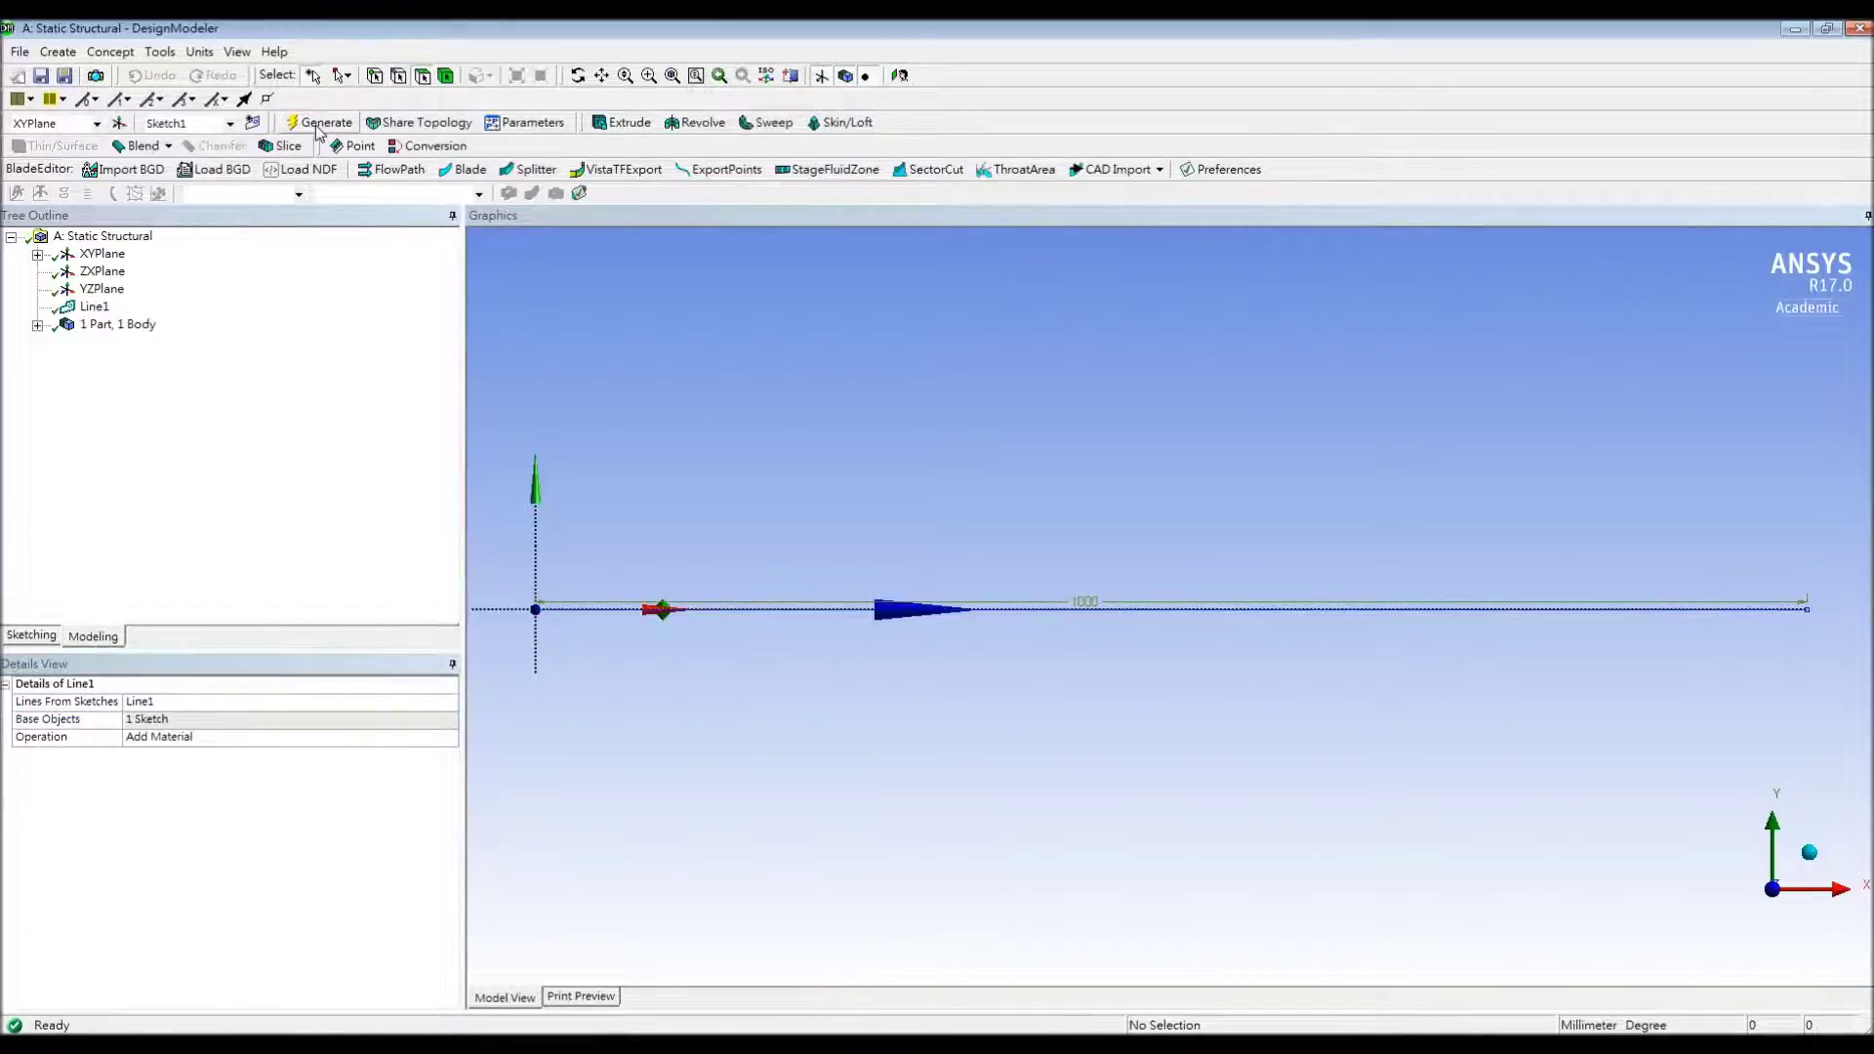
# Add a rectangular cross section to the model
pyautogui.click(111, 51)
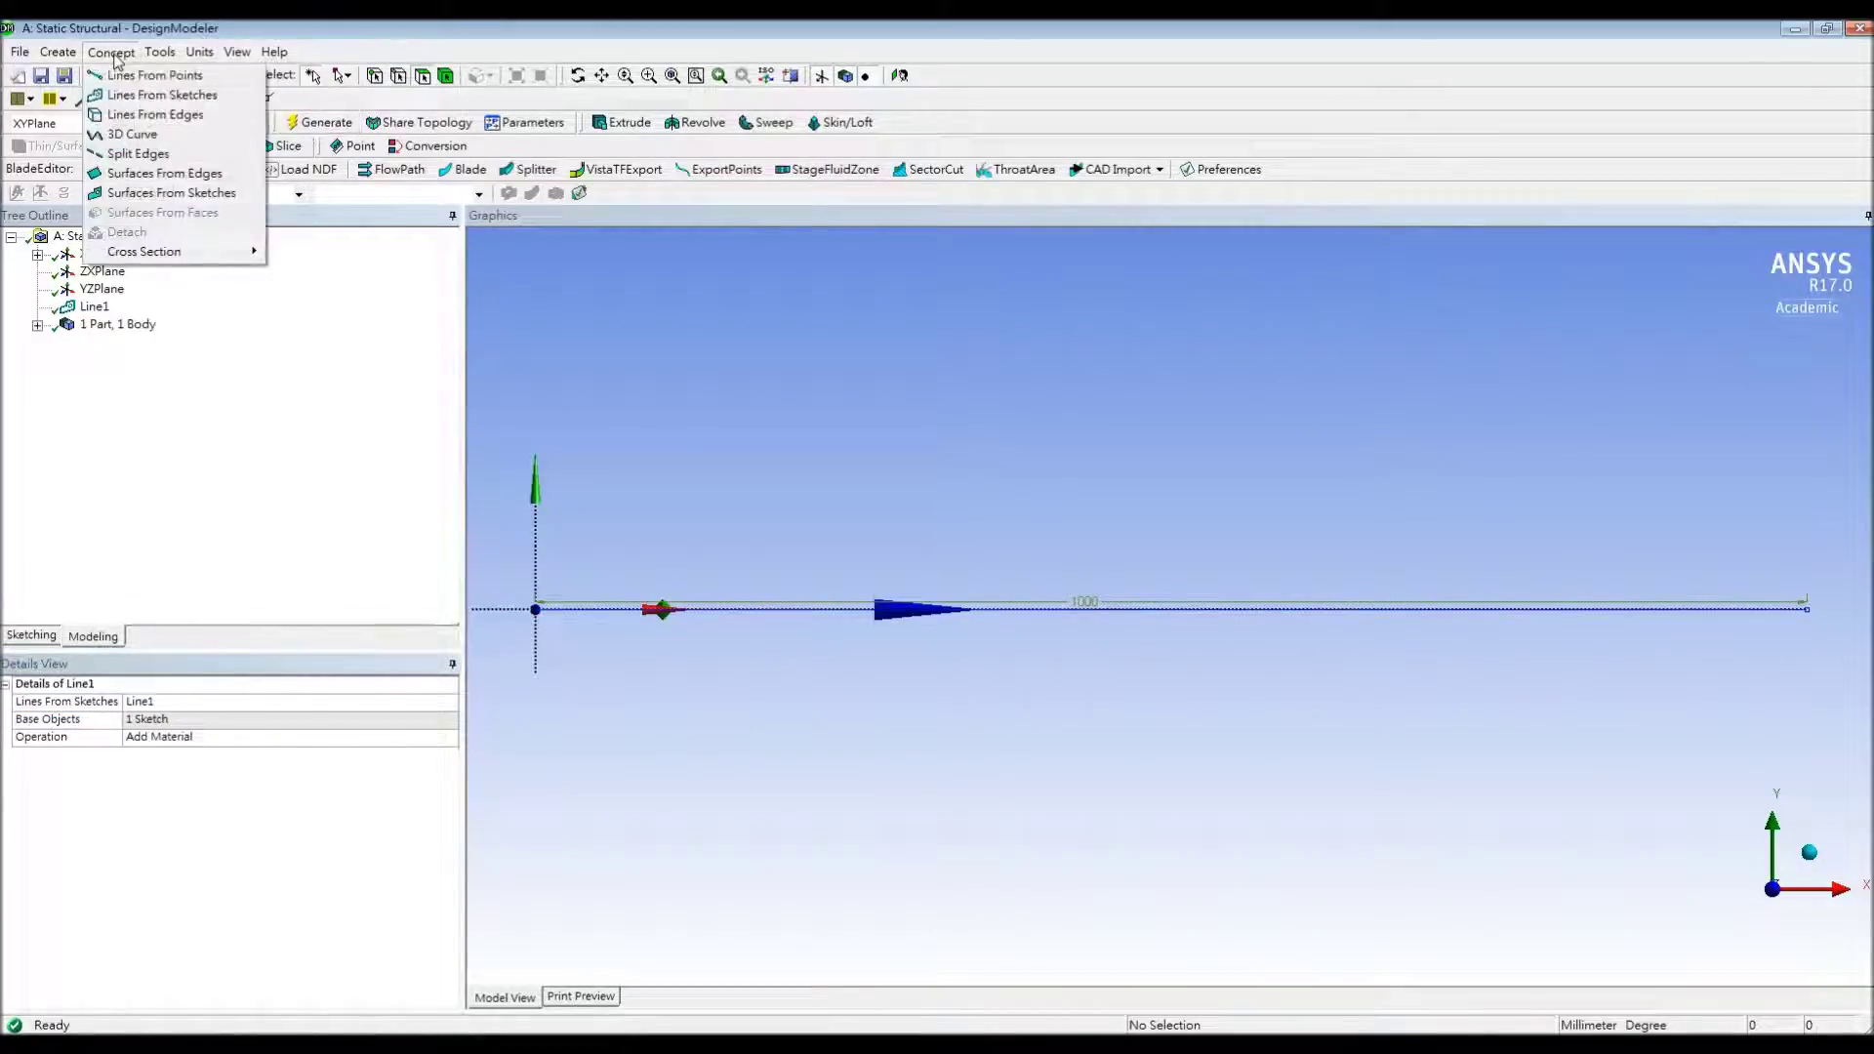
pyautogui.moveTo(151, 256)
pyautogui.click(302, 256)
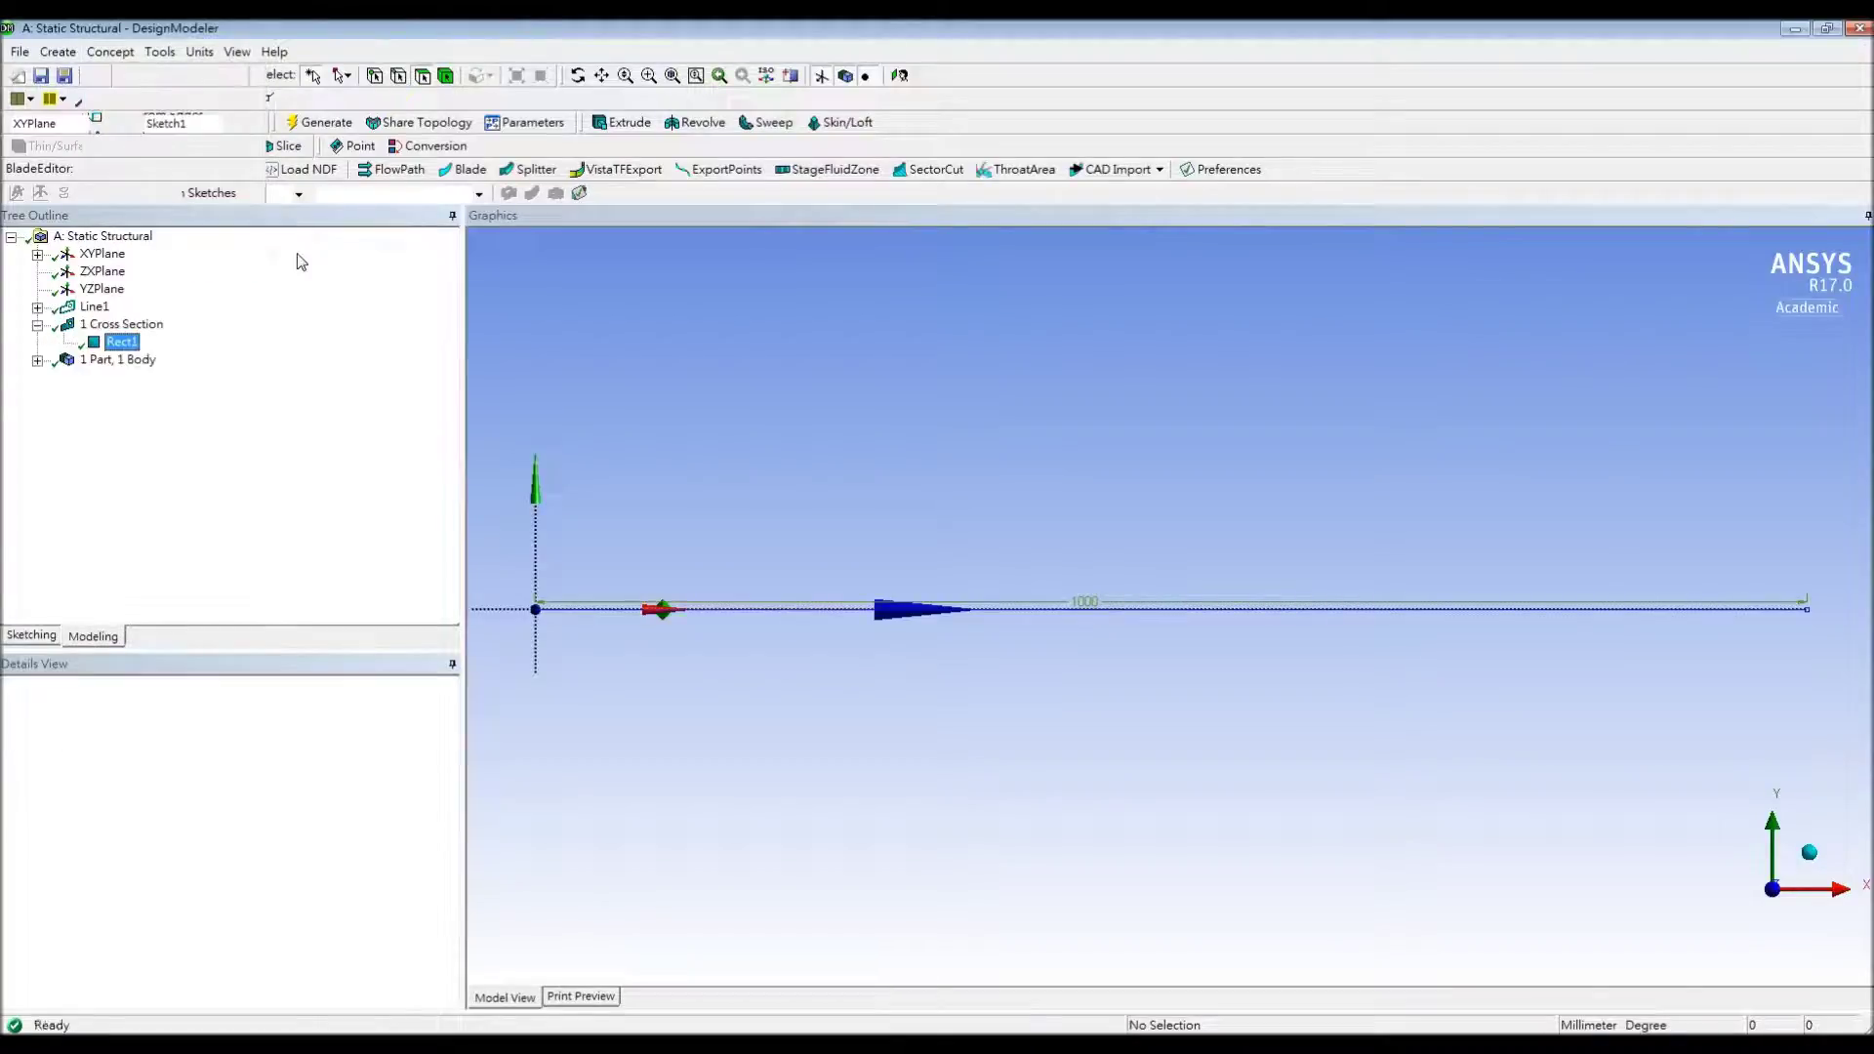
# Assign the rectangular cross section to the line body
pyautogui.click(37, 362)
pyautogui.click(122, 379)
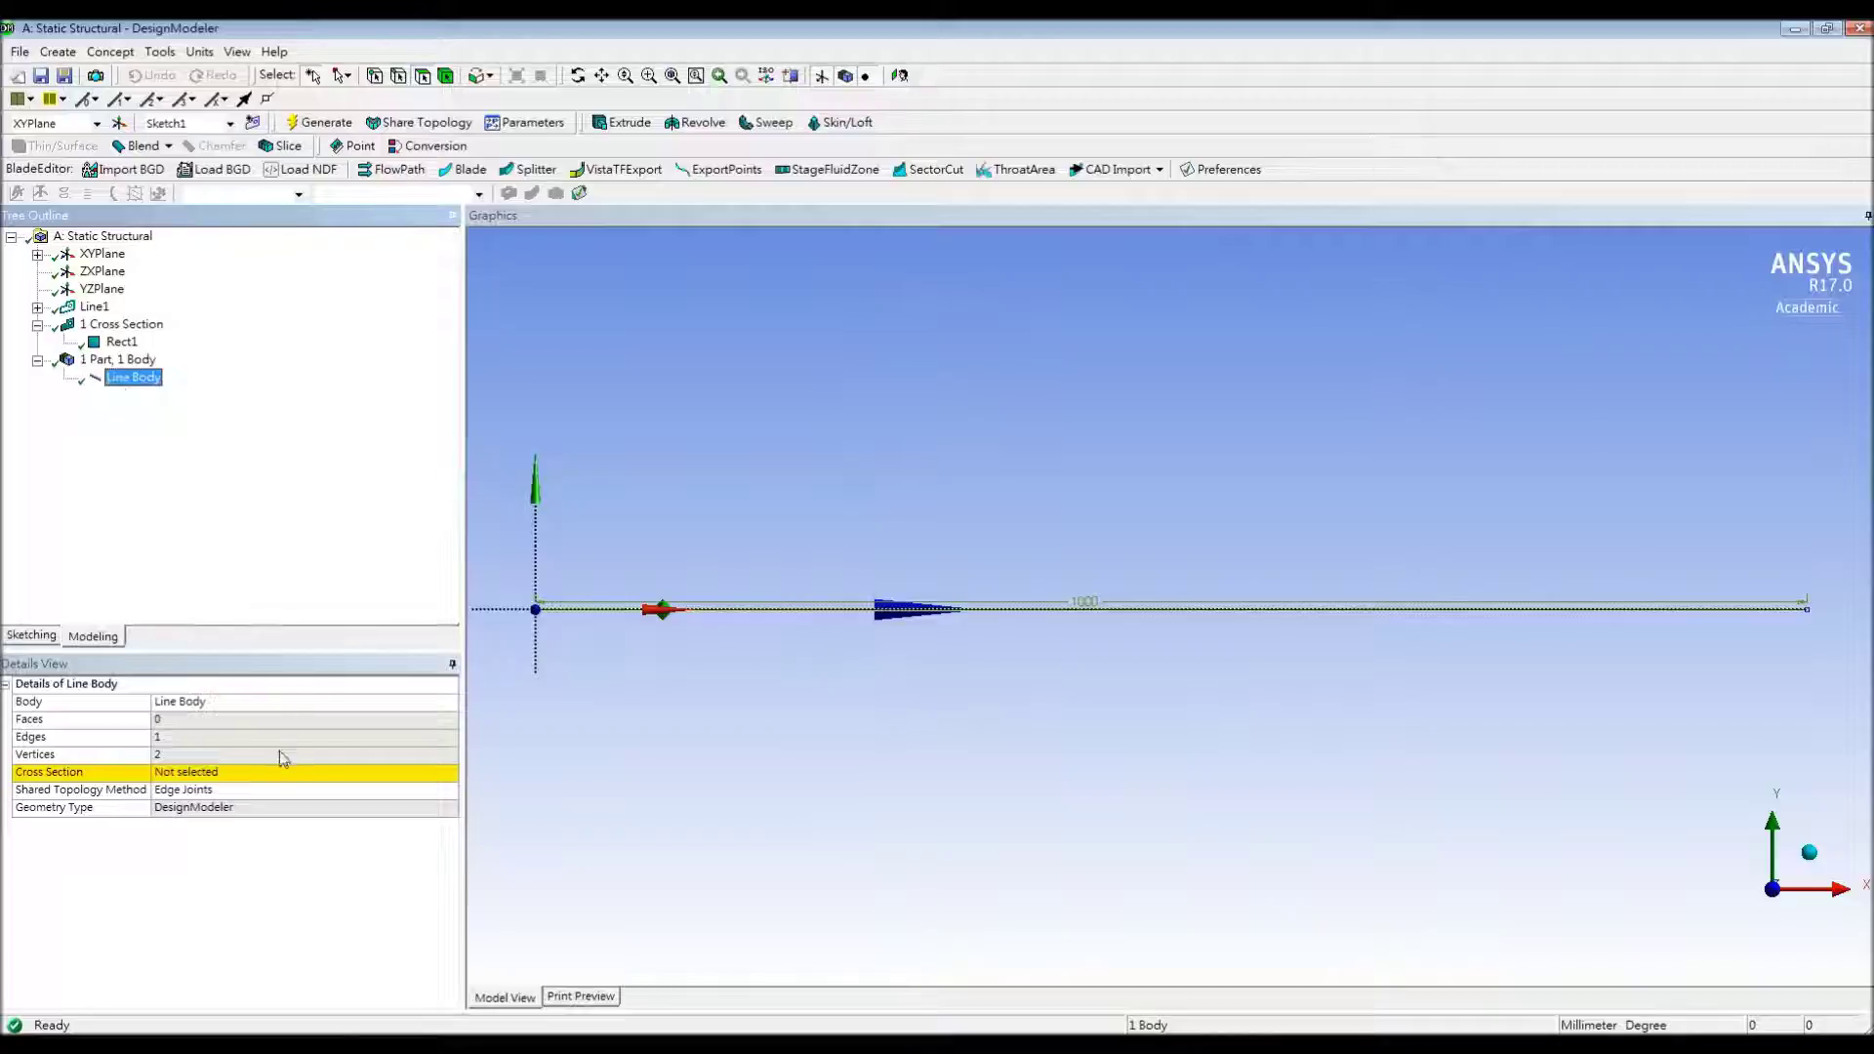
pyautogui.click(223, 773)
pyautogui.click(451, 774)
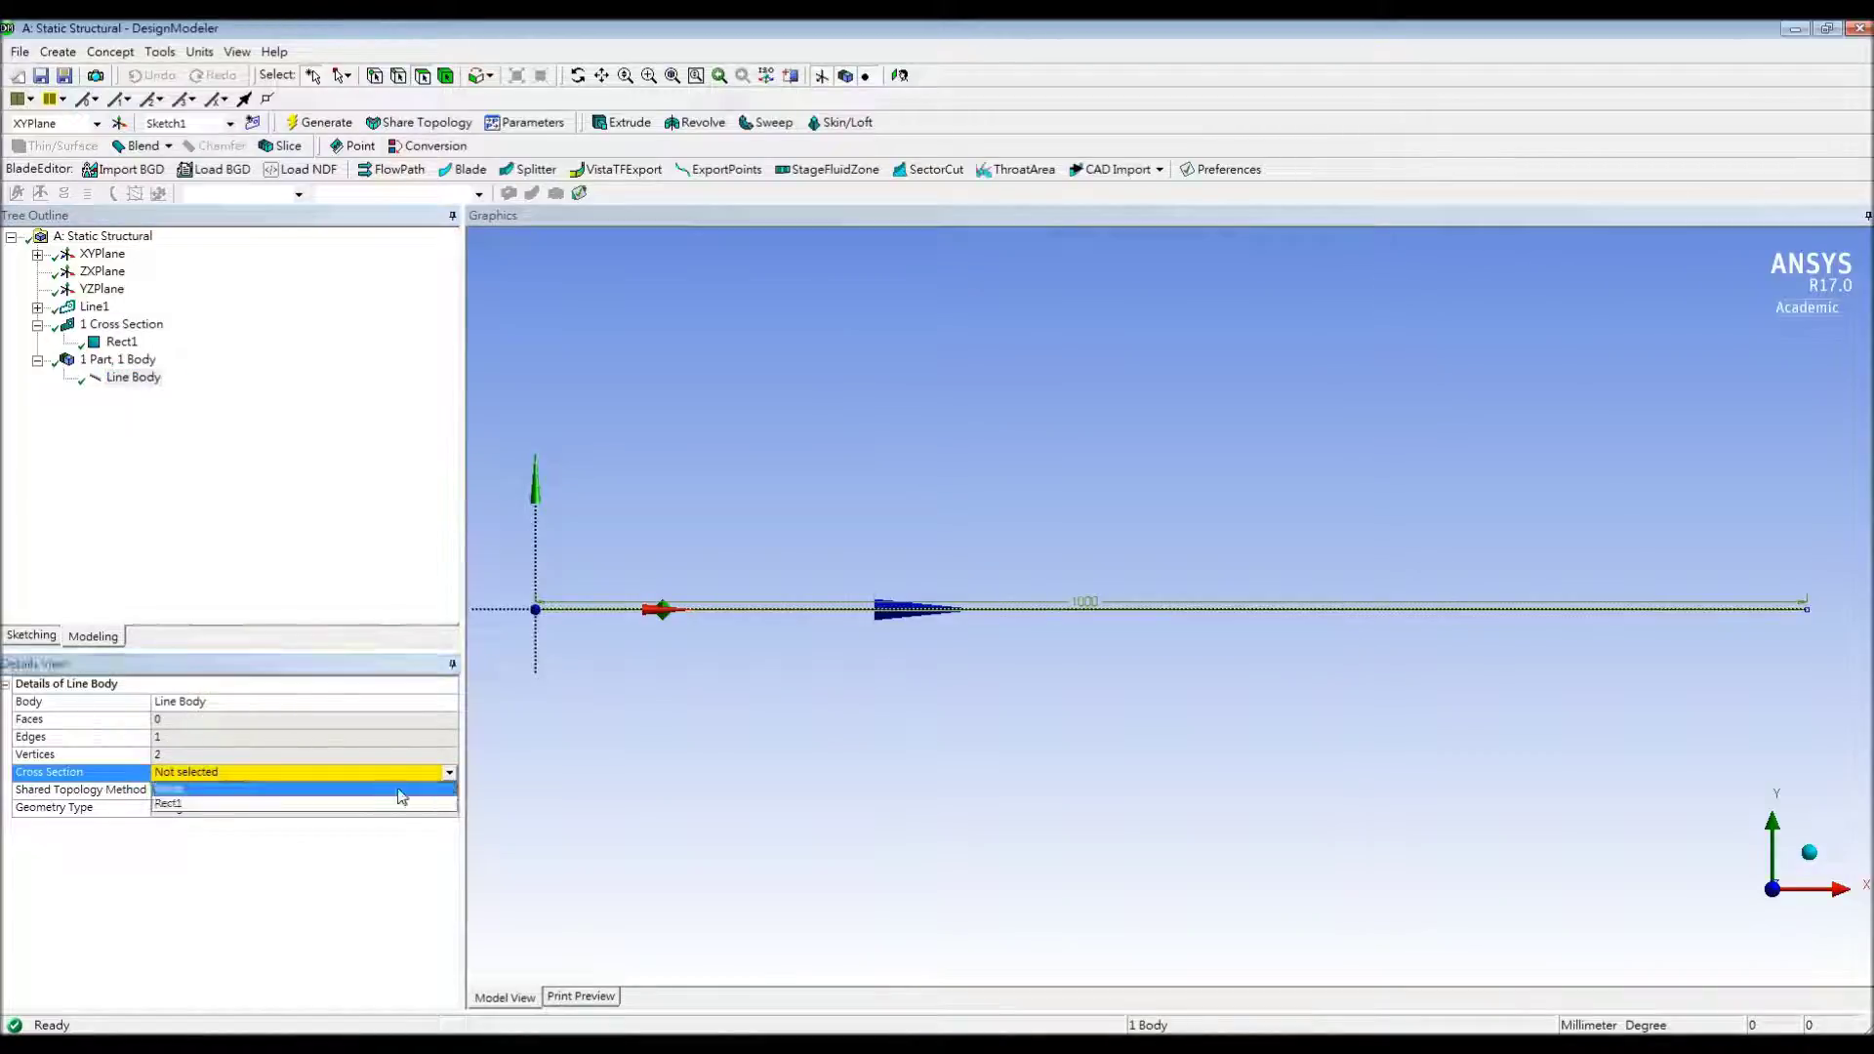
pyautogui.click(289, 800)
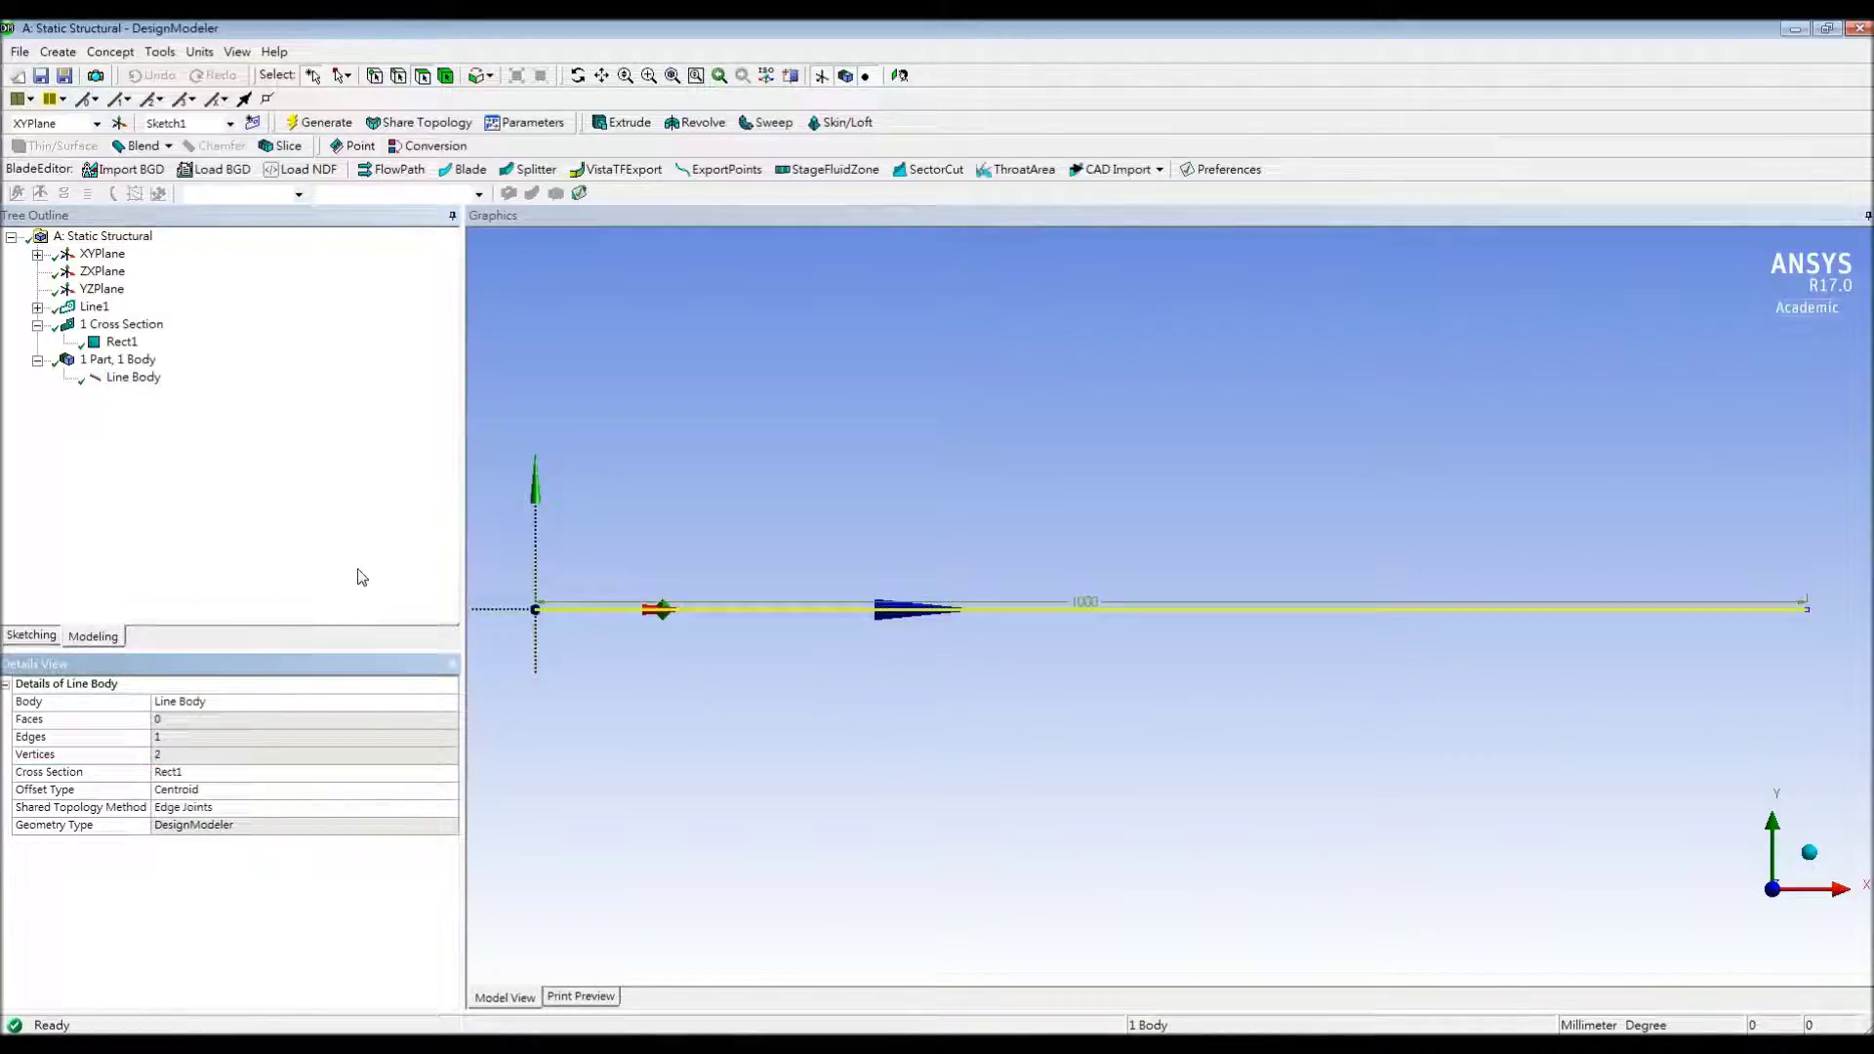
# Close DesignModeler and open the Static Structural system's Model in Mechanical
pyautogui.click(19, 52)
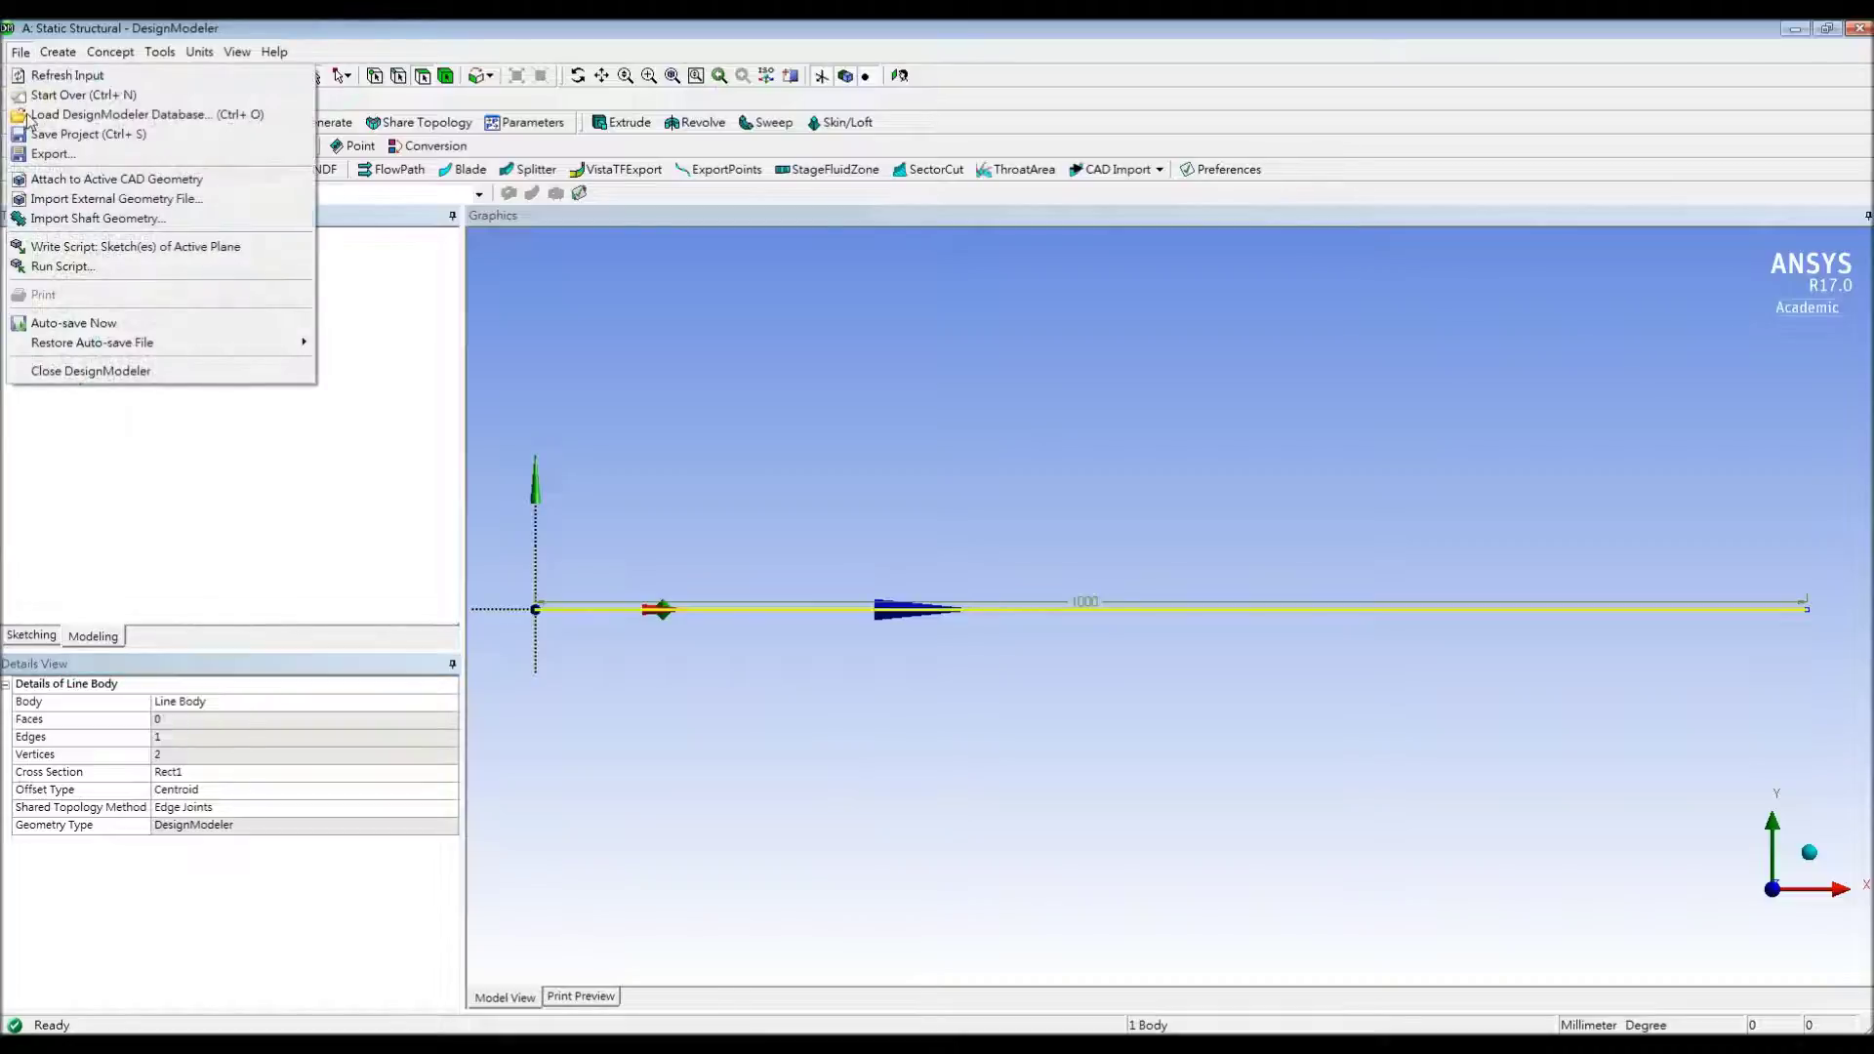
pyautogui.click(80, 381)
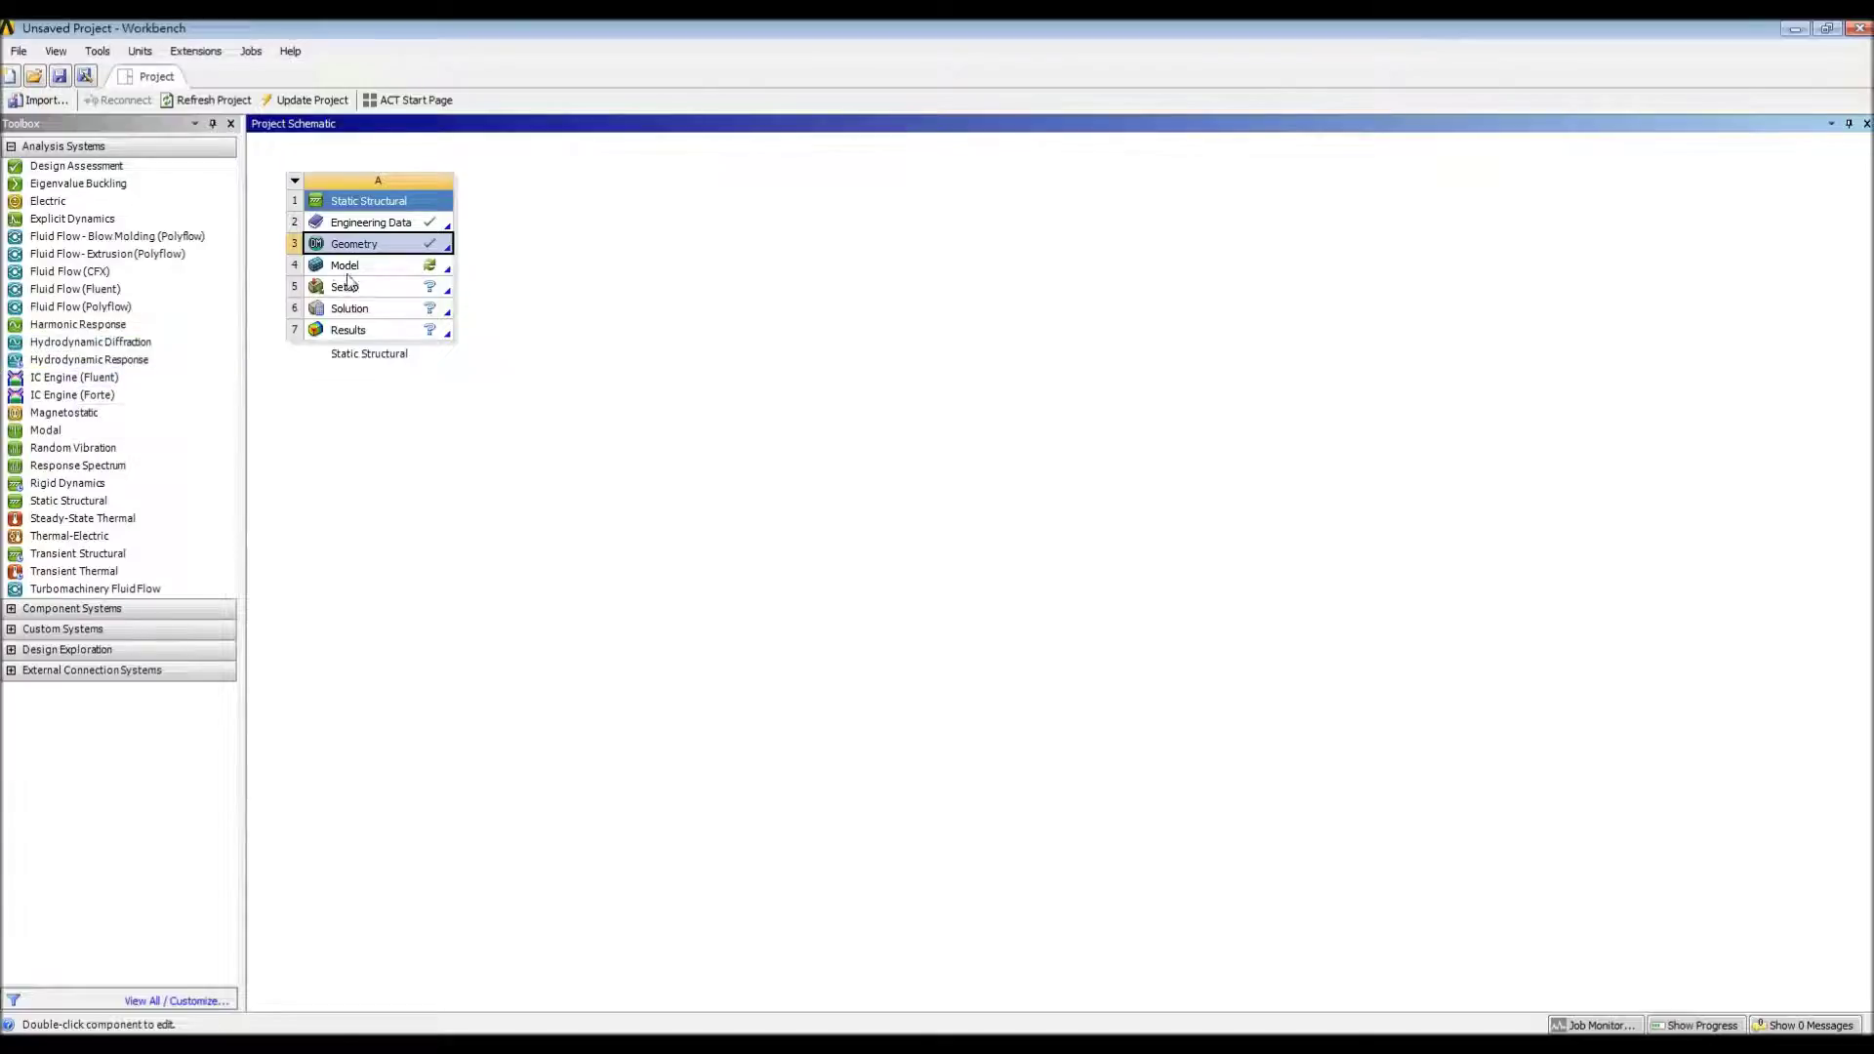
pyautogui.doubleClick(346, 266)
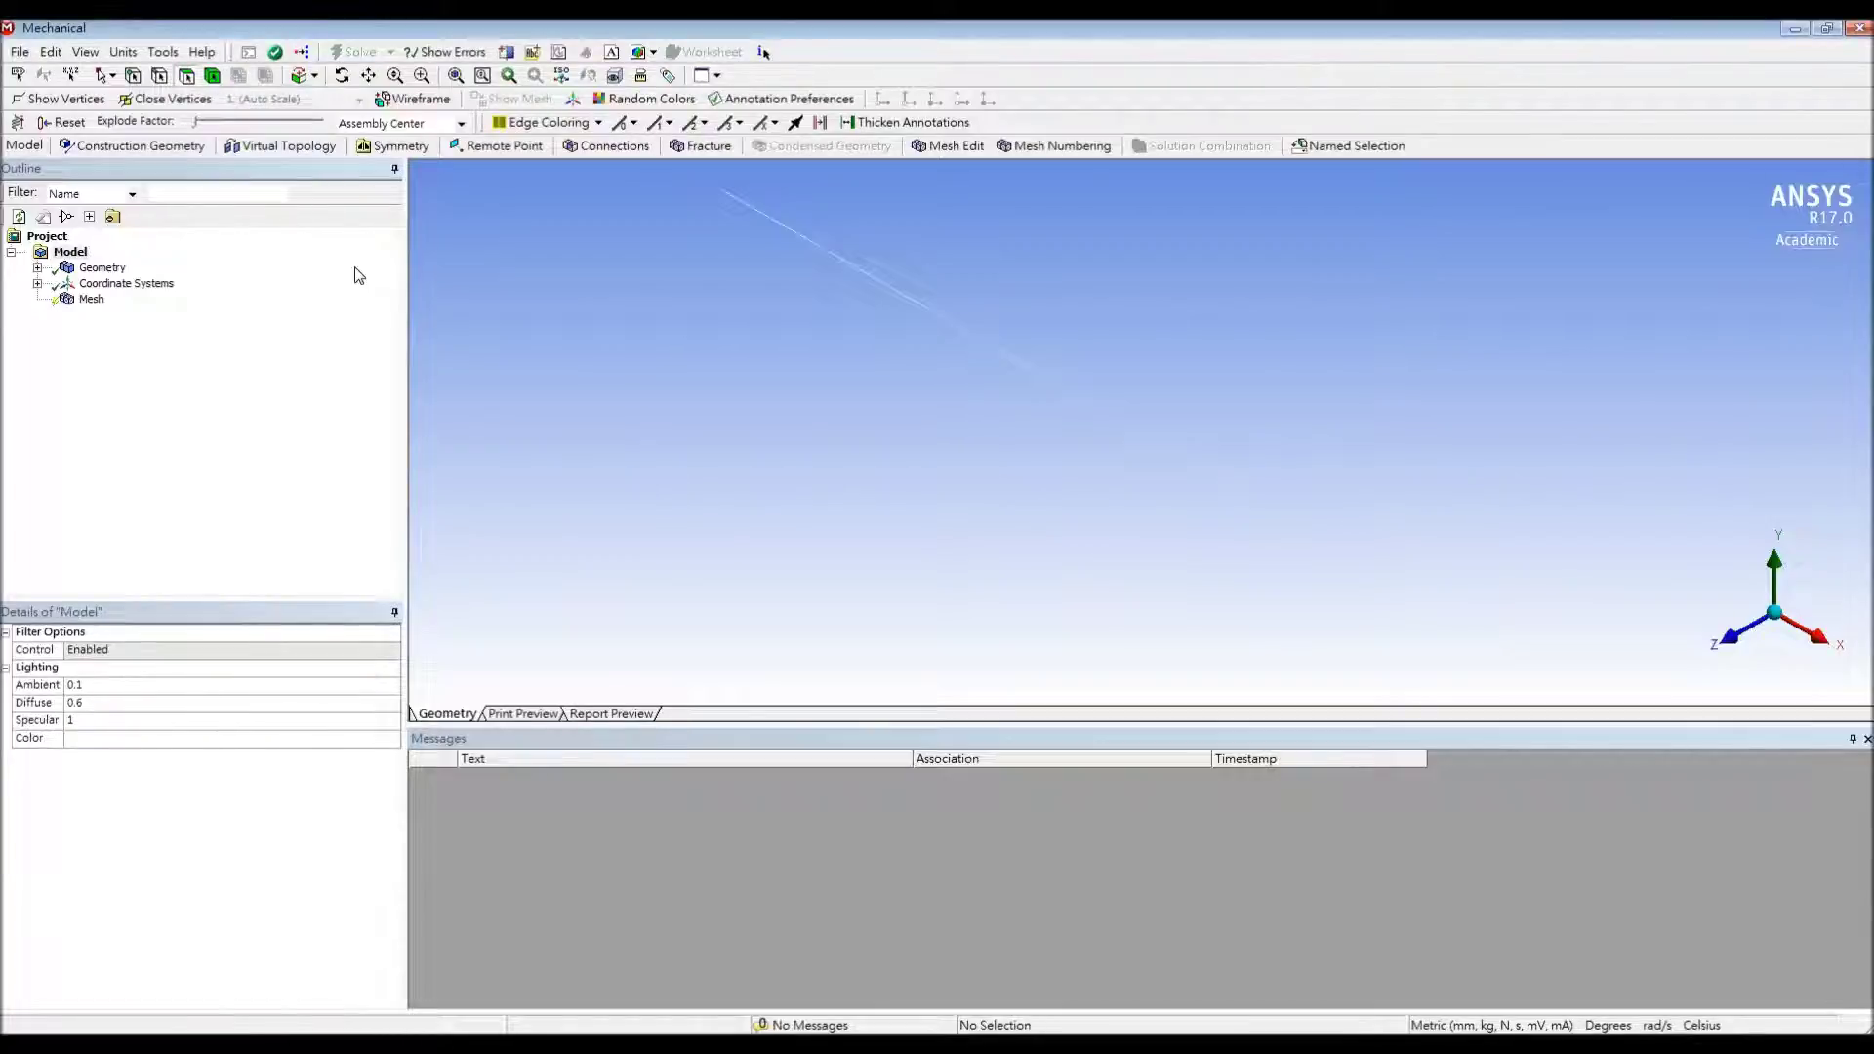
# Apply a Simply Supported condition to the beam's end vertex at the origin
pyautogui.click(142, 315)
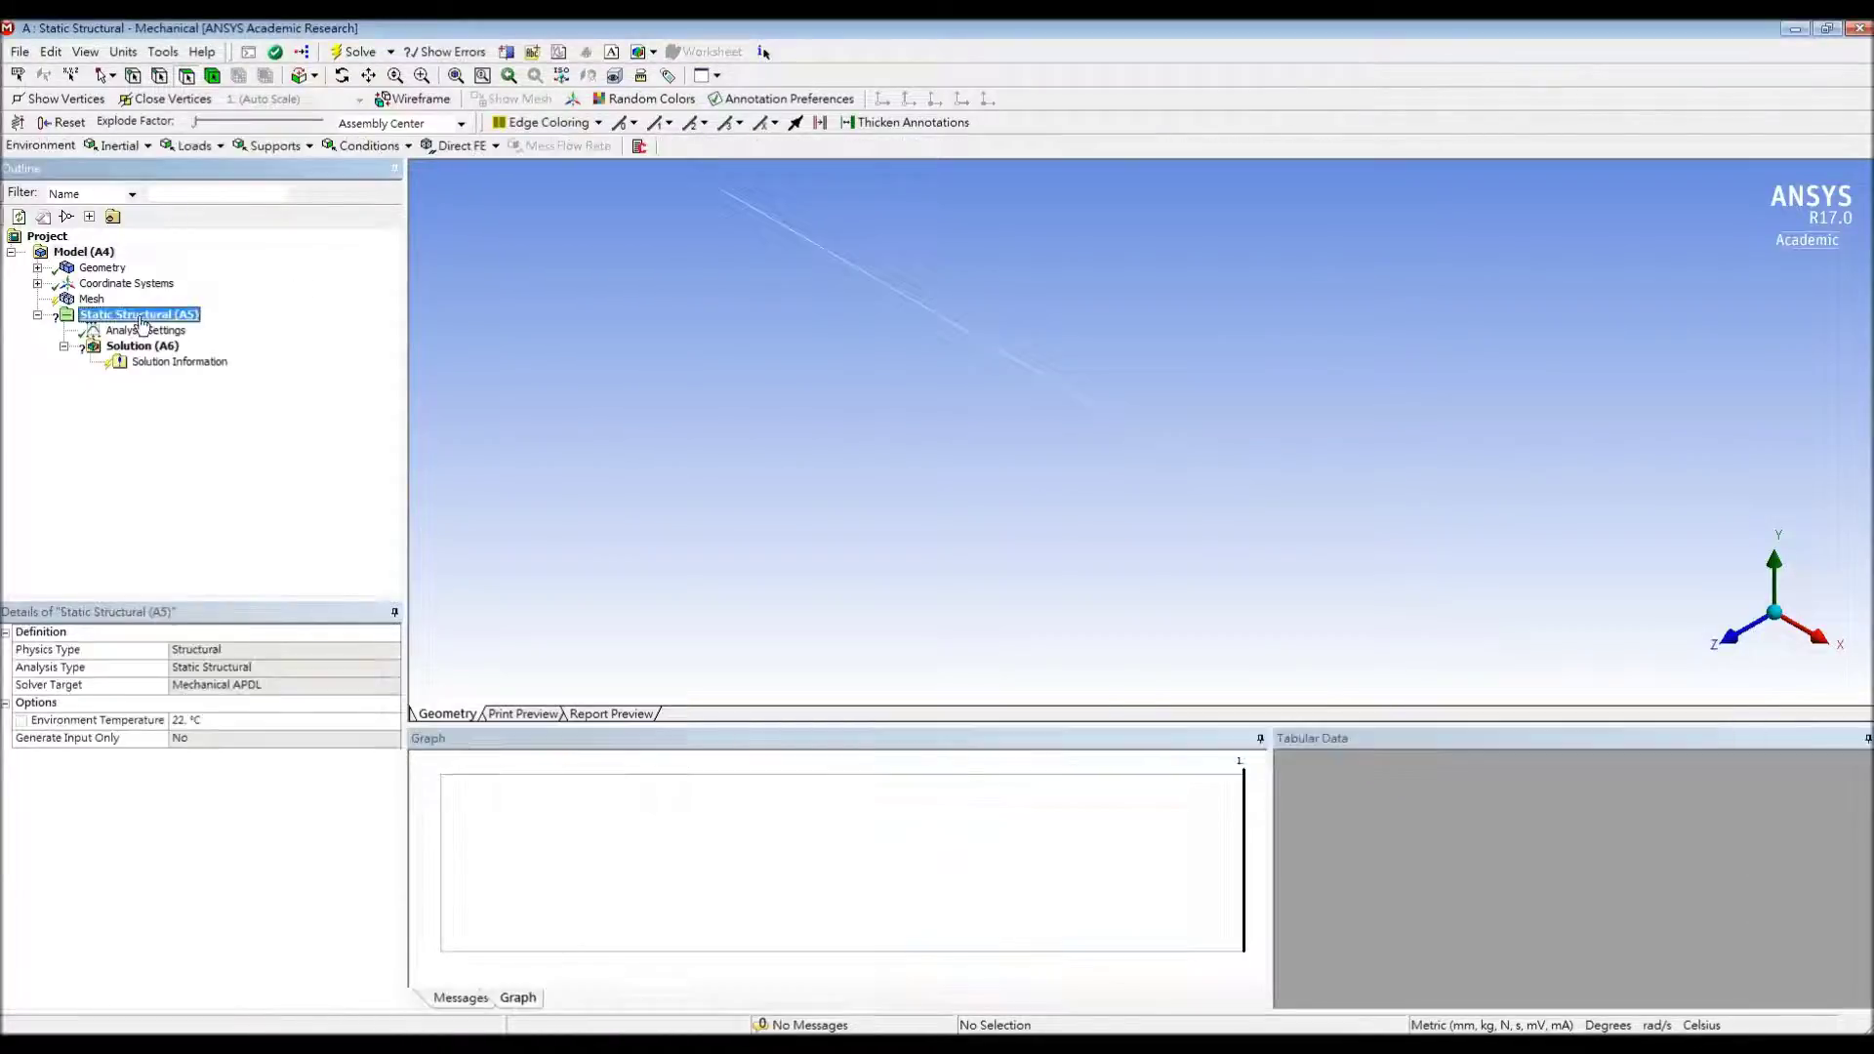
pyautogui.click(283, 146)
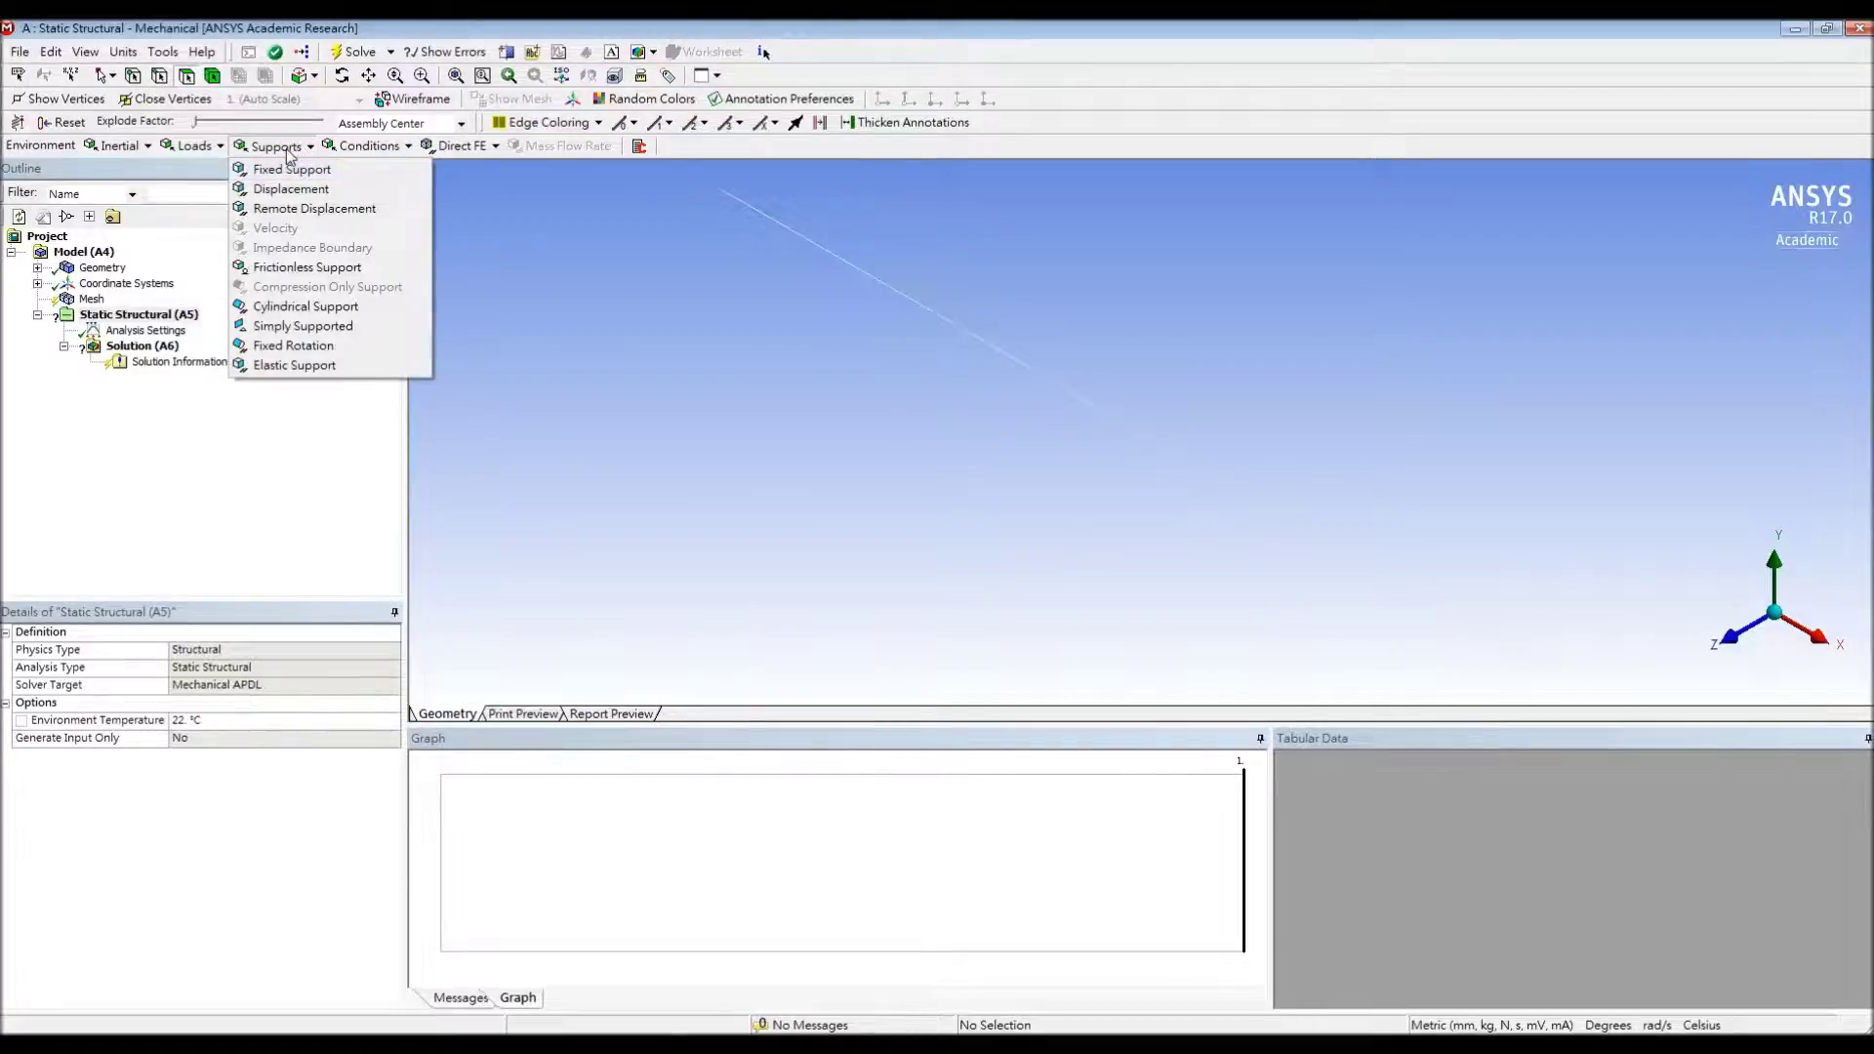
pyautogui.click(303, 326)
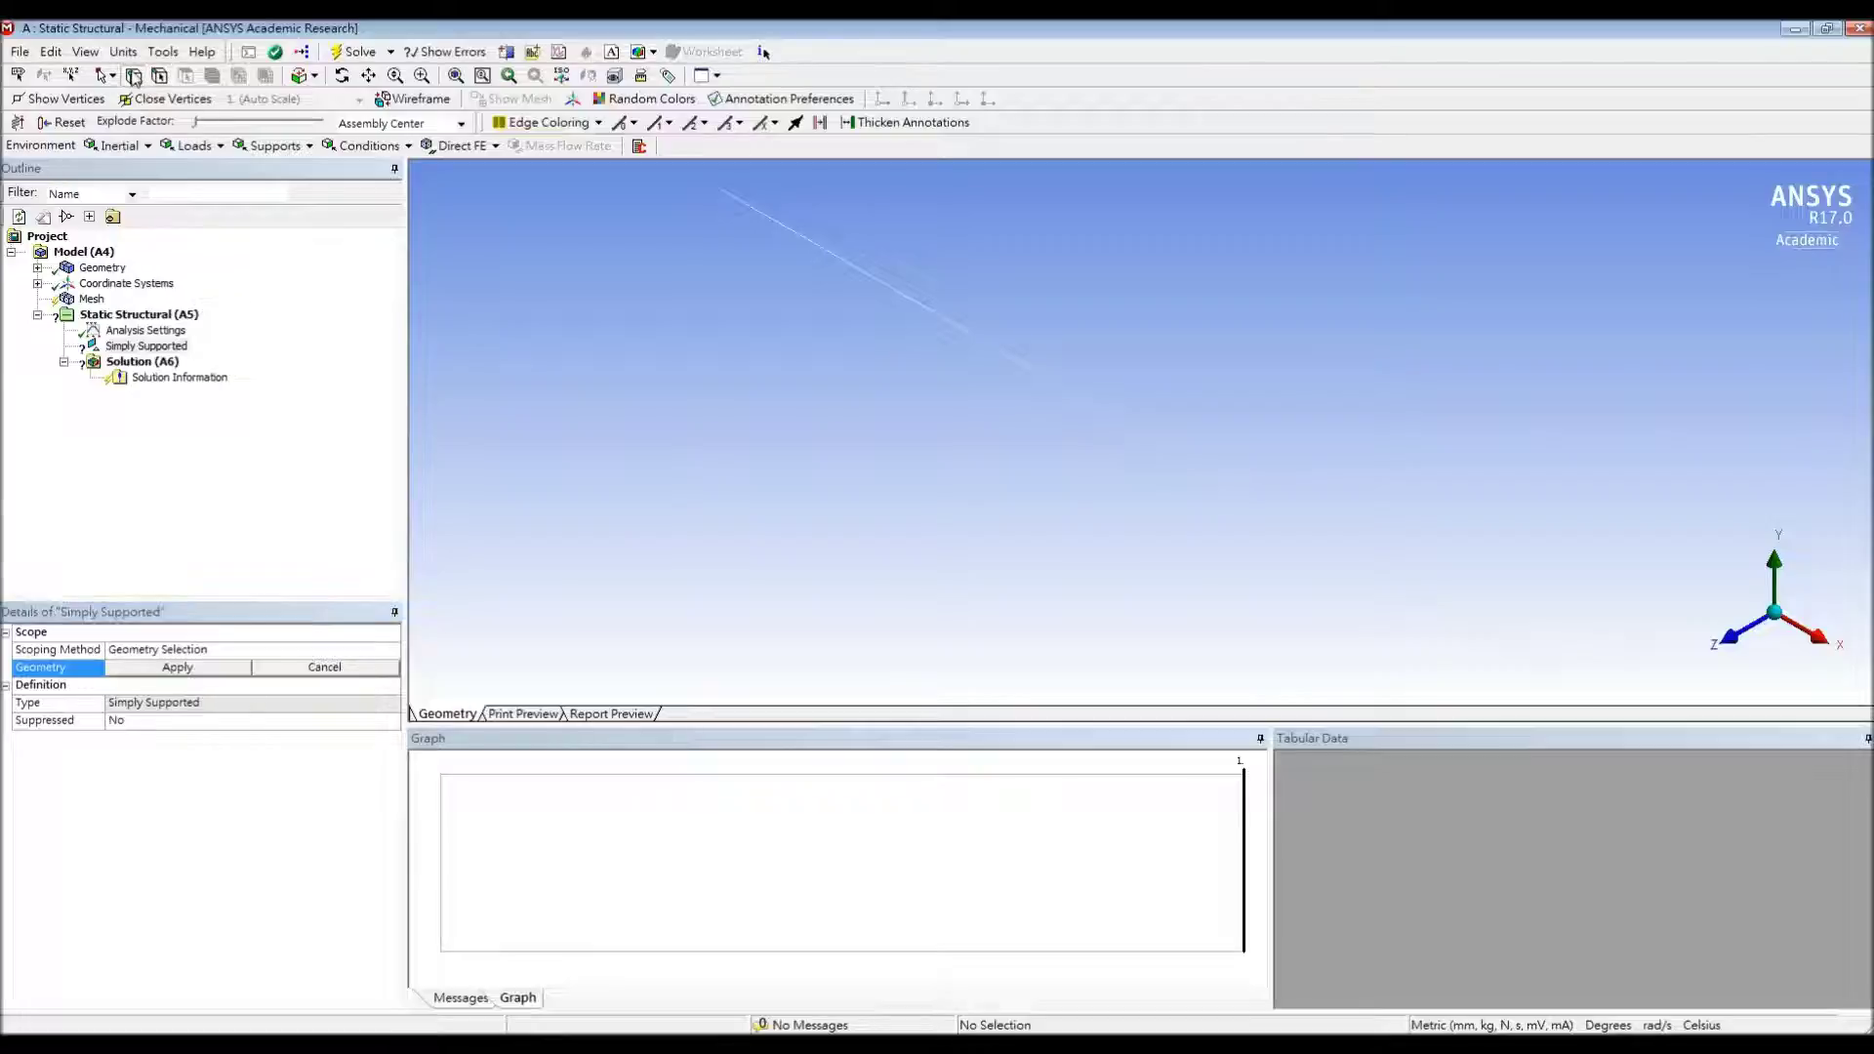
pyautogui.click(722, 194)
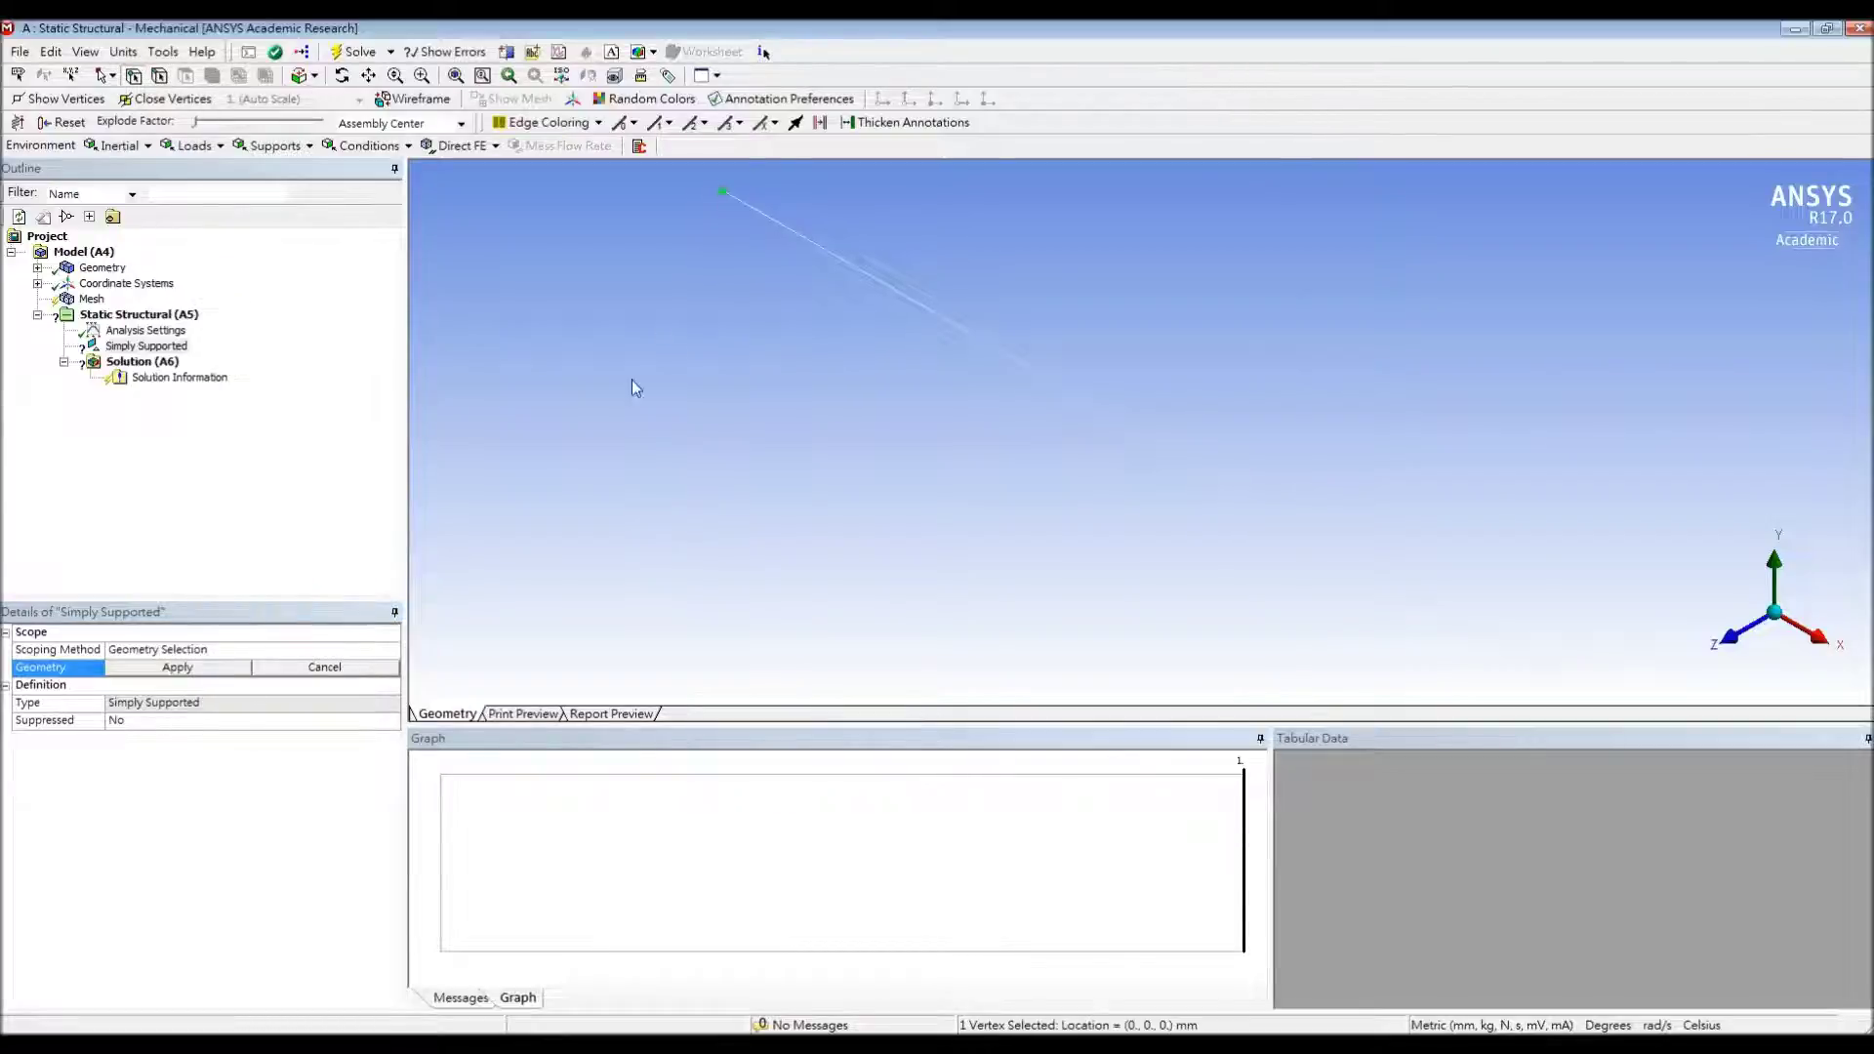
pyautogui.click(215, 670)
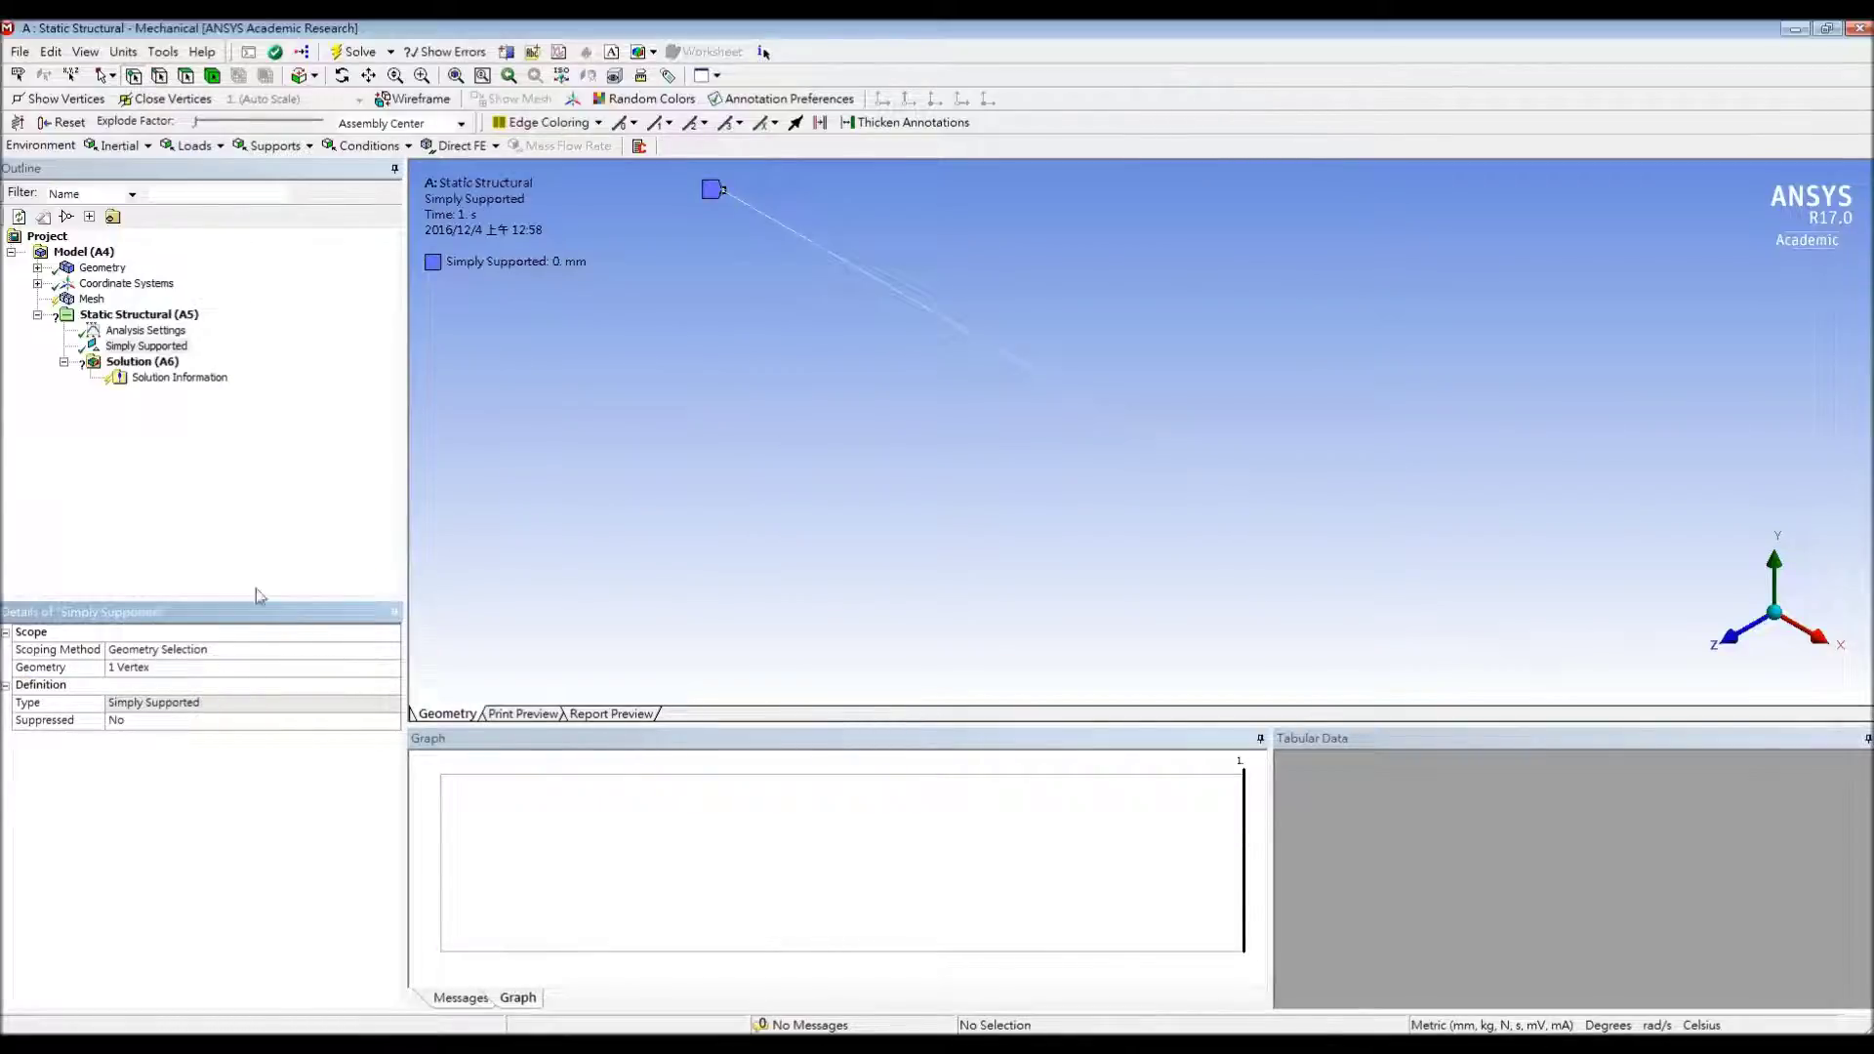
# Add a Displacement support scoped to the vertex at the beam's far end, away from the origin
pyautogui.click(278, 146)
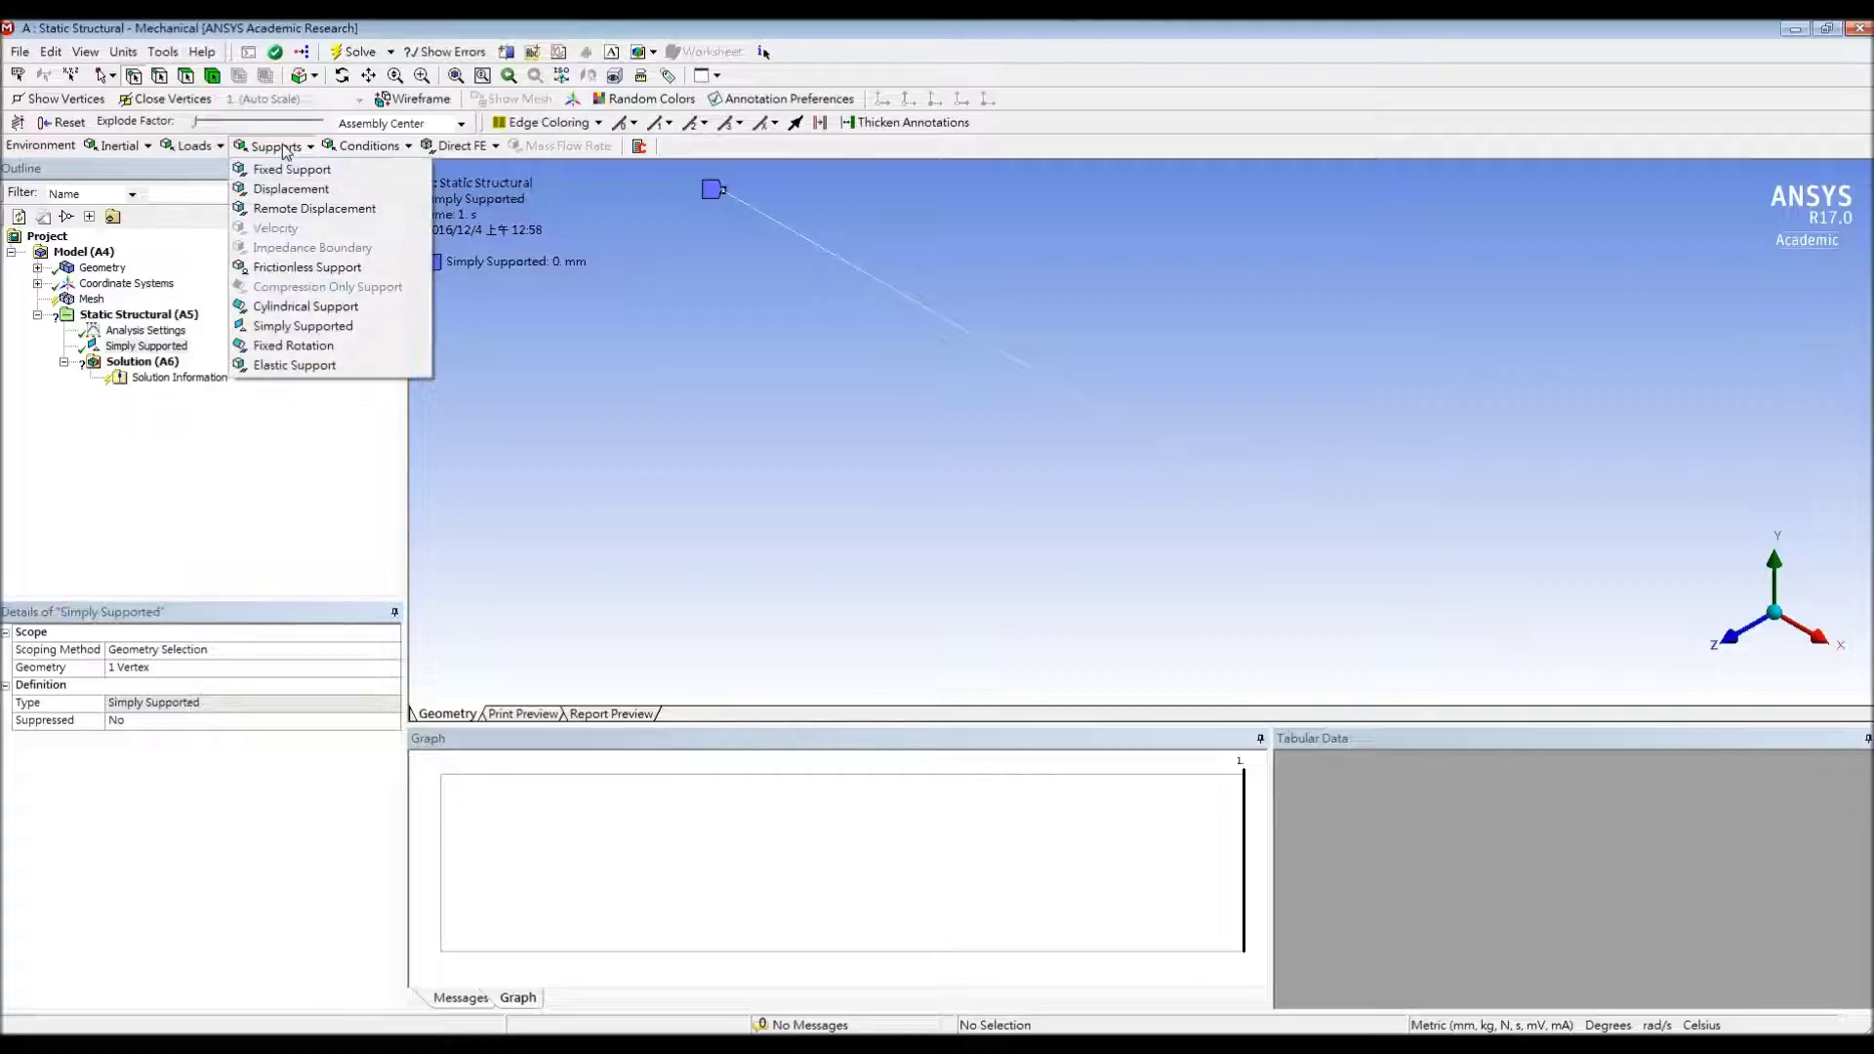
pyautogui.click(293, 189)
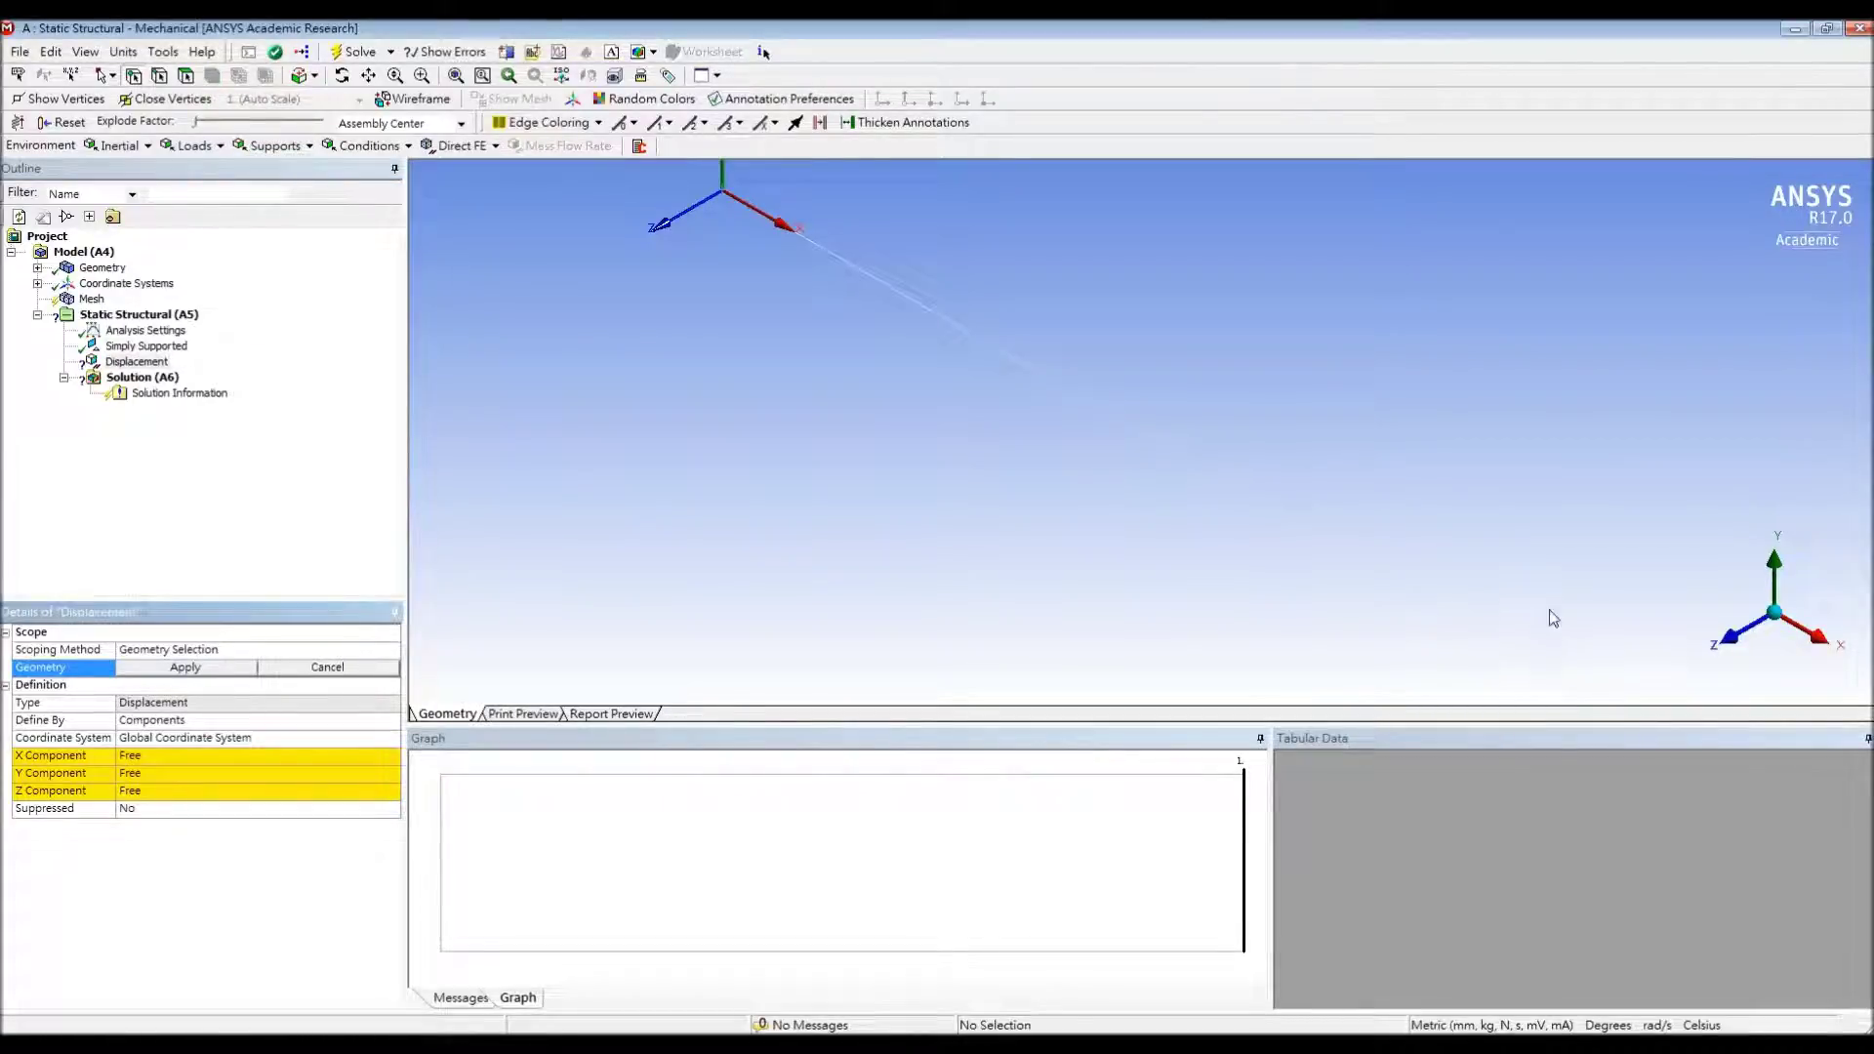
pyautogui.moveTo(1545, 607); pyautogui.dragTo(1579, 544, button='middle')
pyautogui.click(1582, 498)
pyautogui.click(186, 667)
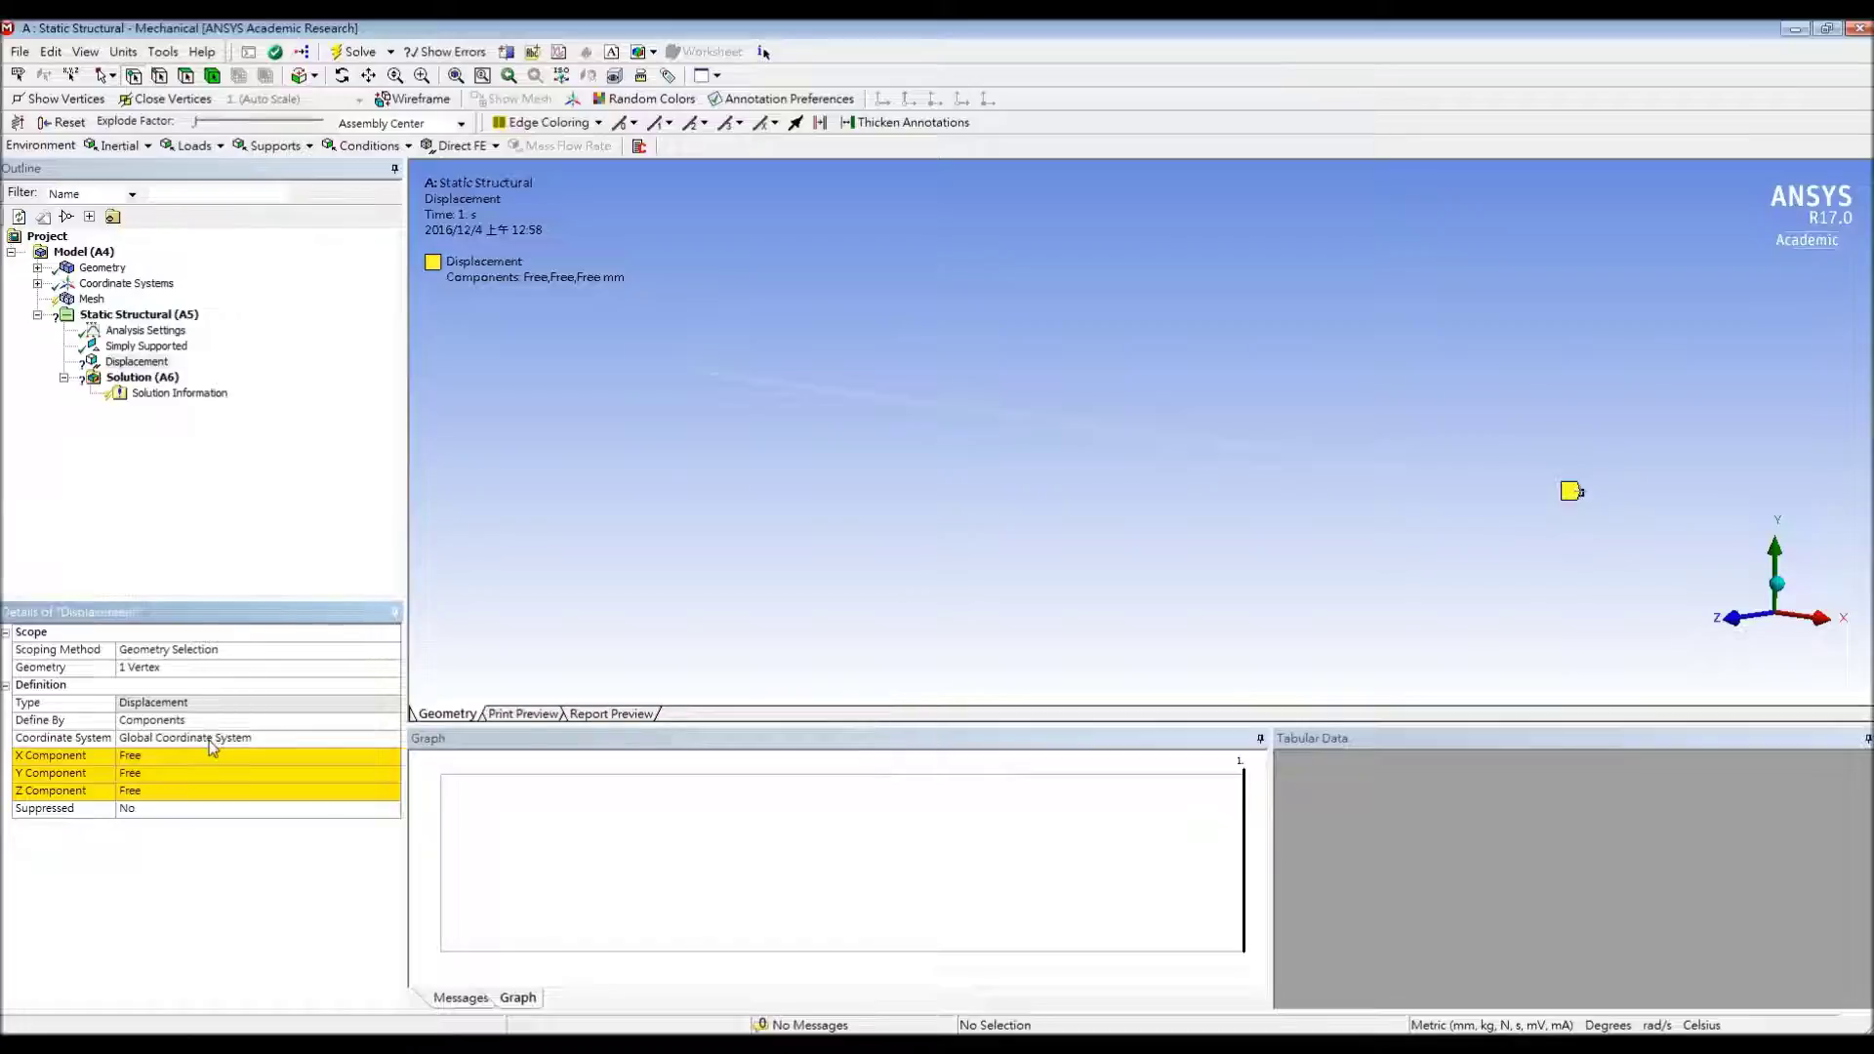
# Set the displacement support's Y and Z components to 0 mm, leaving X free
pyautogui.click(174, 775)
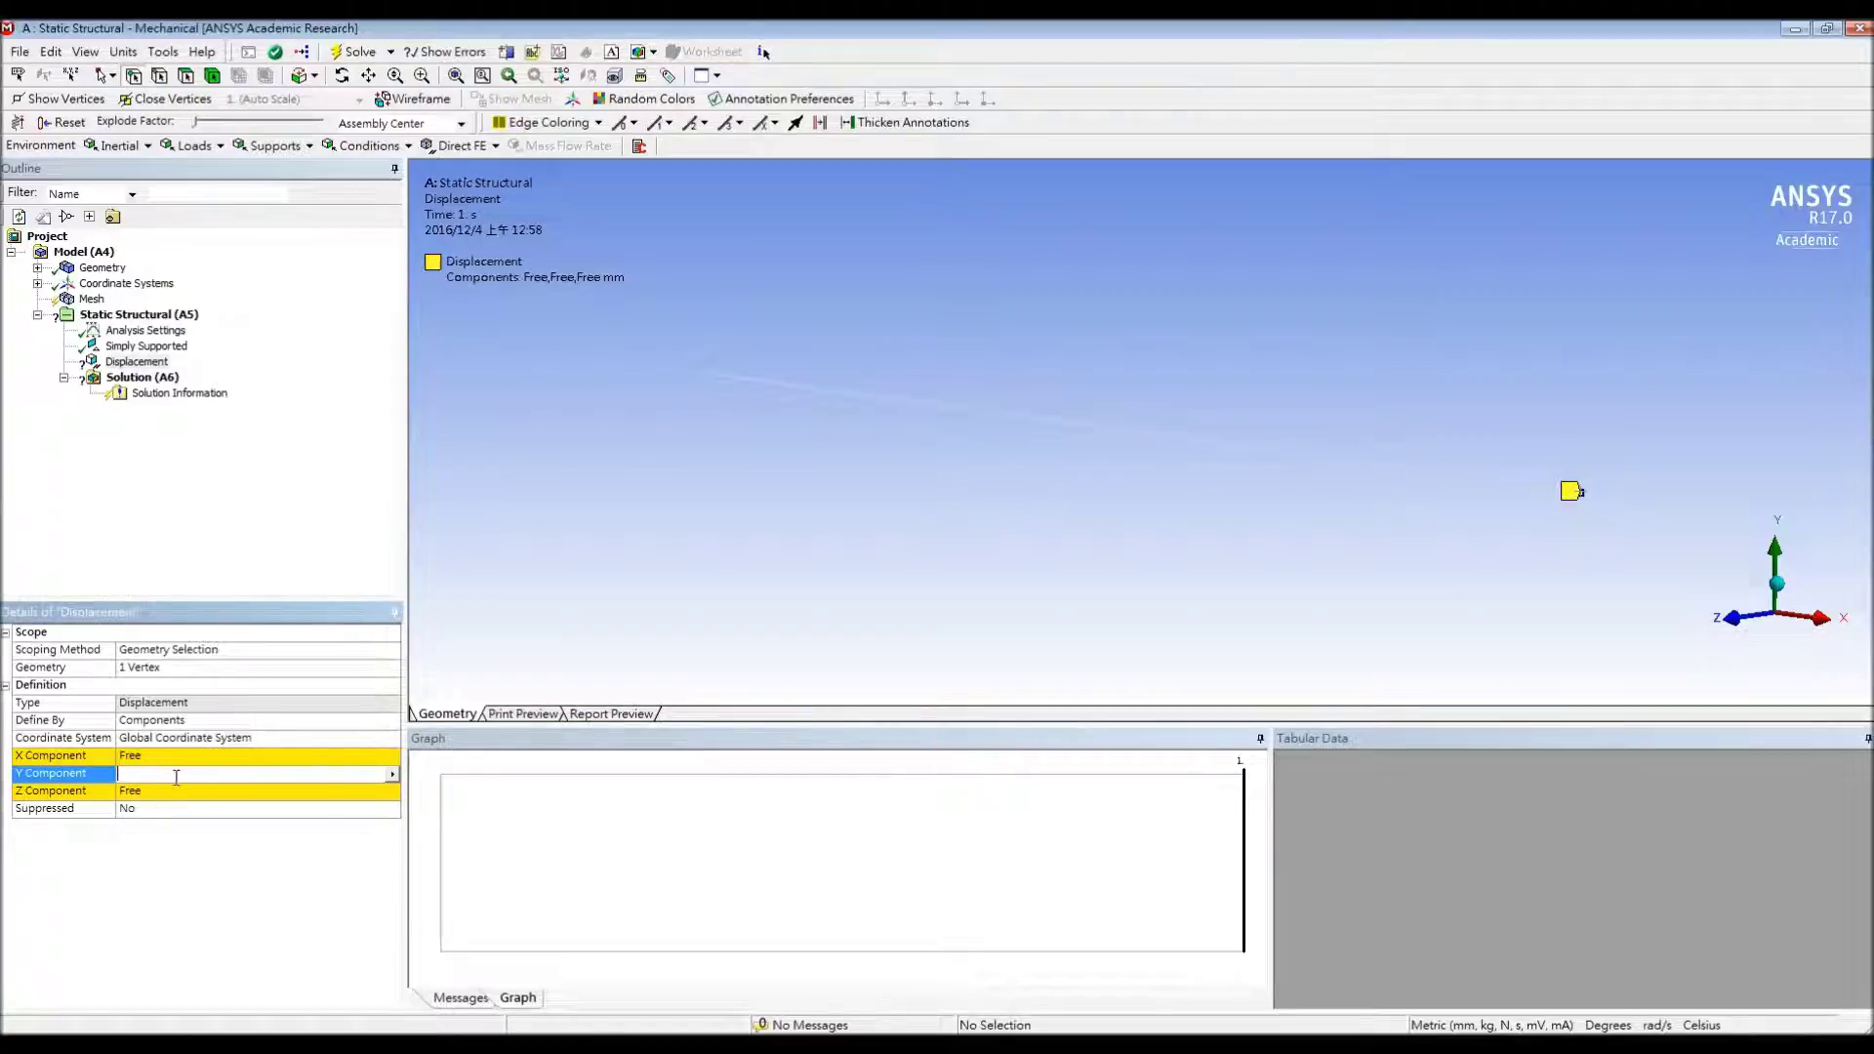
pyautogui.click(393, 776)
pyautogui.click(392, 776)
pyautogui.click(308, 790)
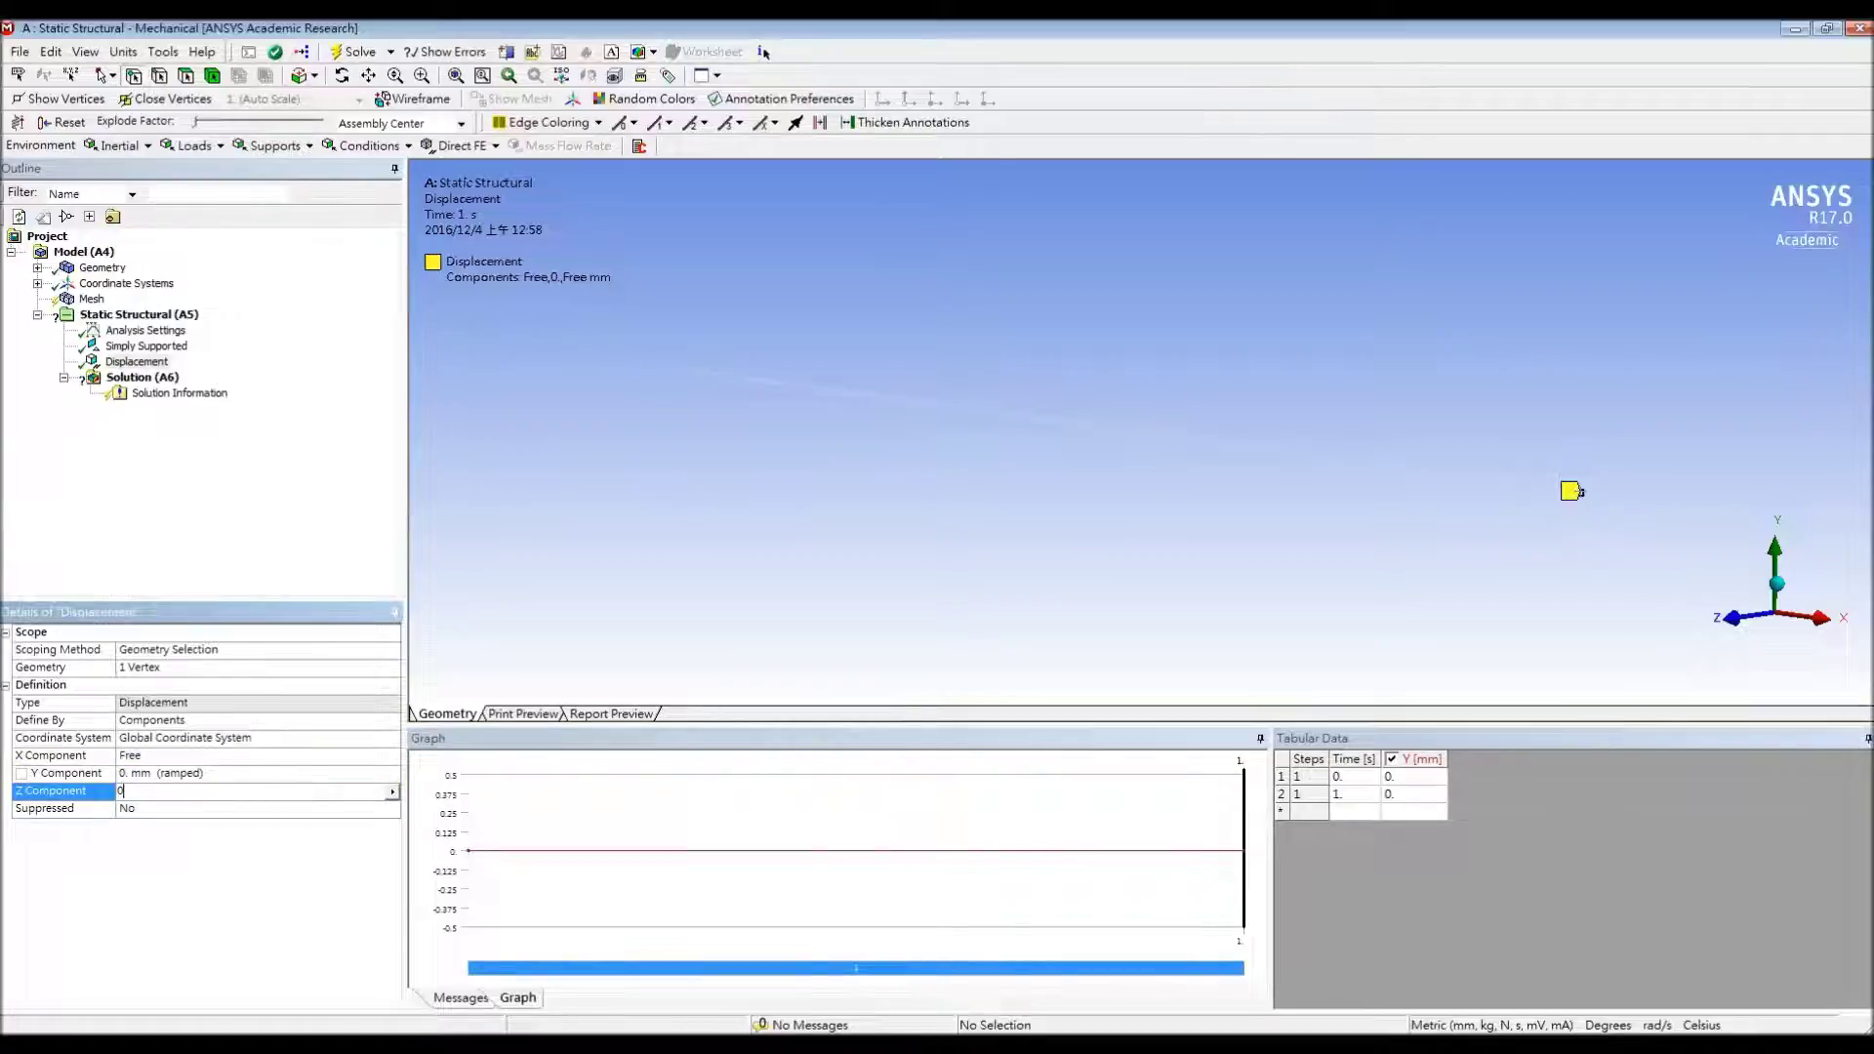
pyautogui.press('Return')
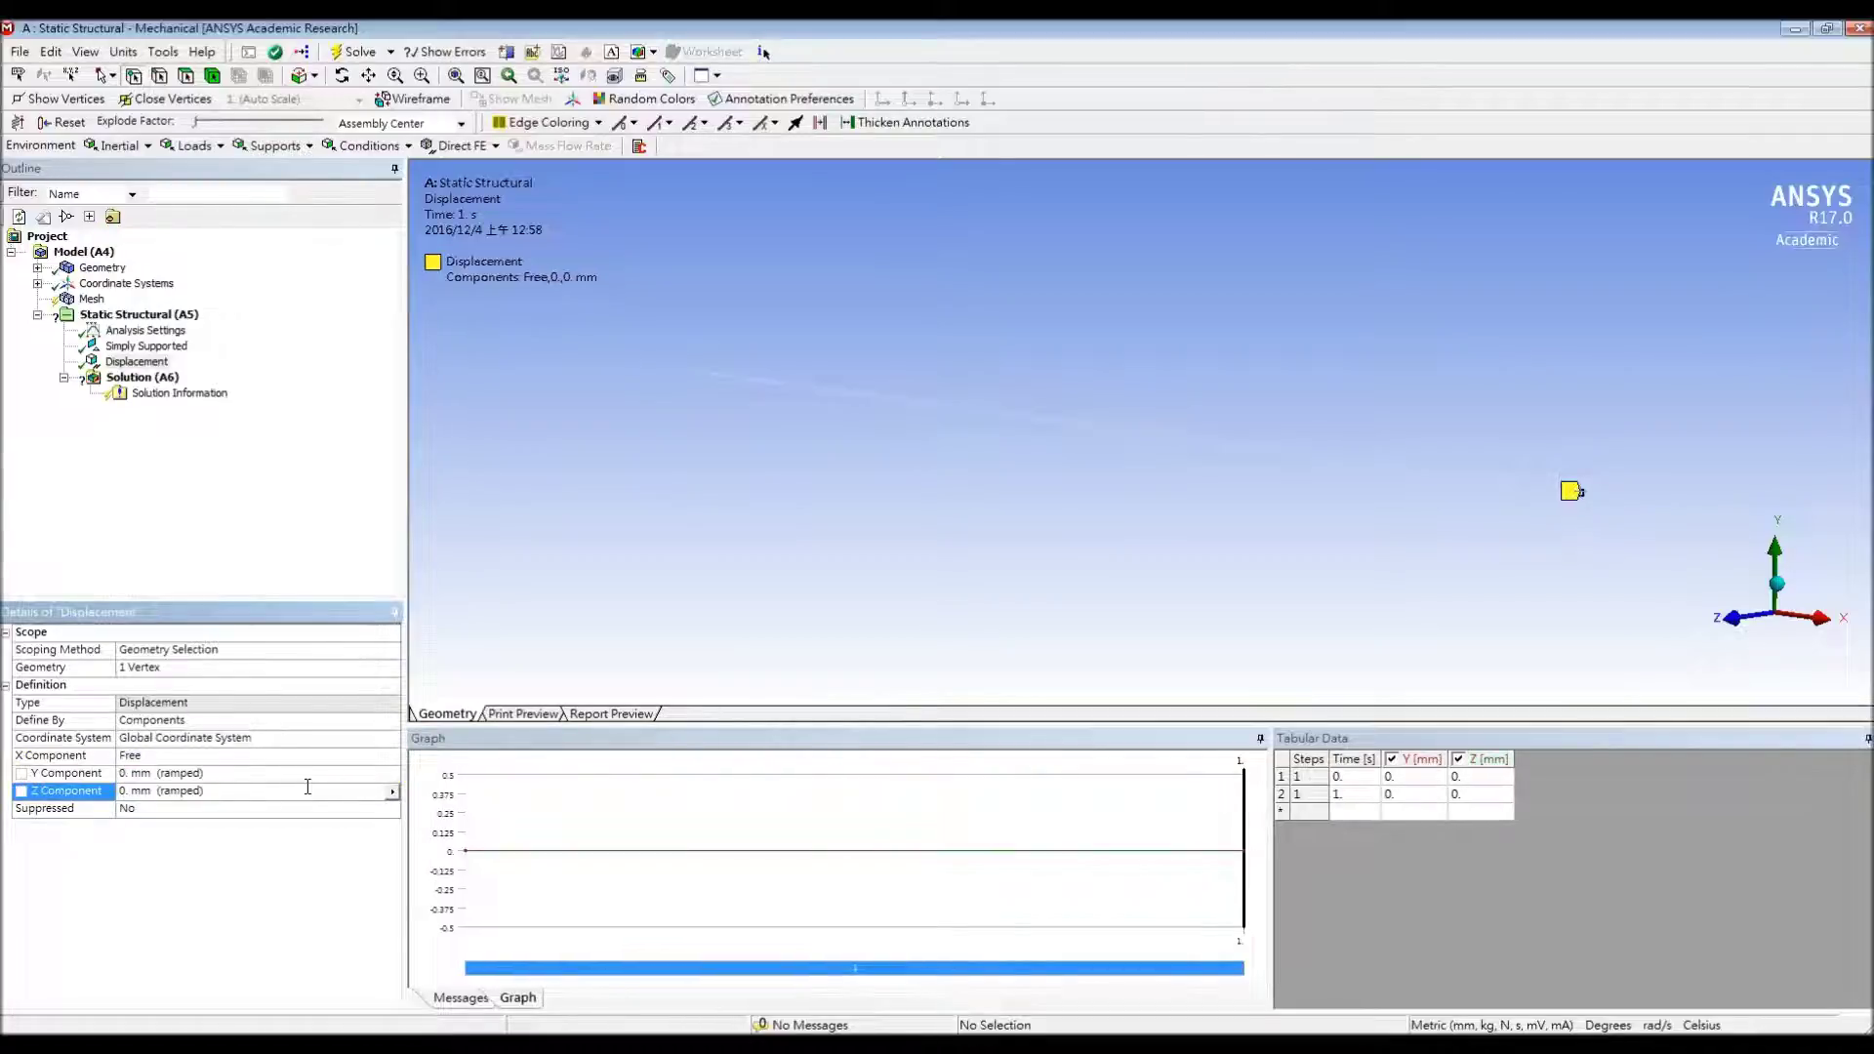
# Add a Fixed Rotation support scoped to the beam's end vertex at the origin
pyautogui.click(276, 146)
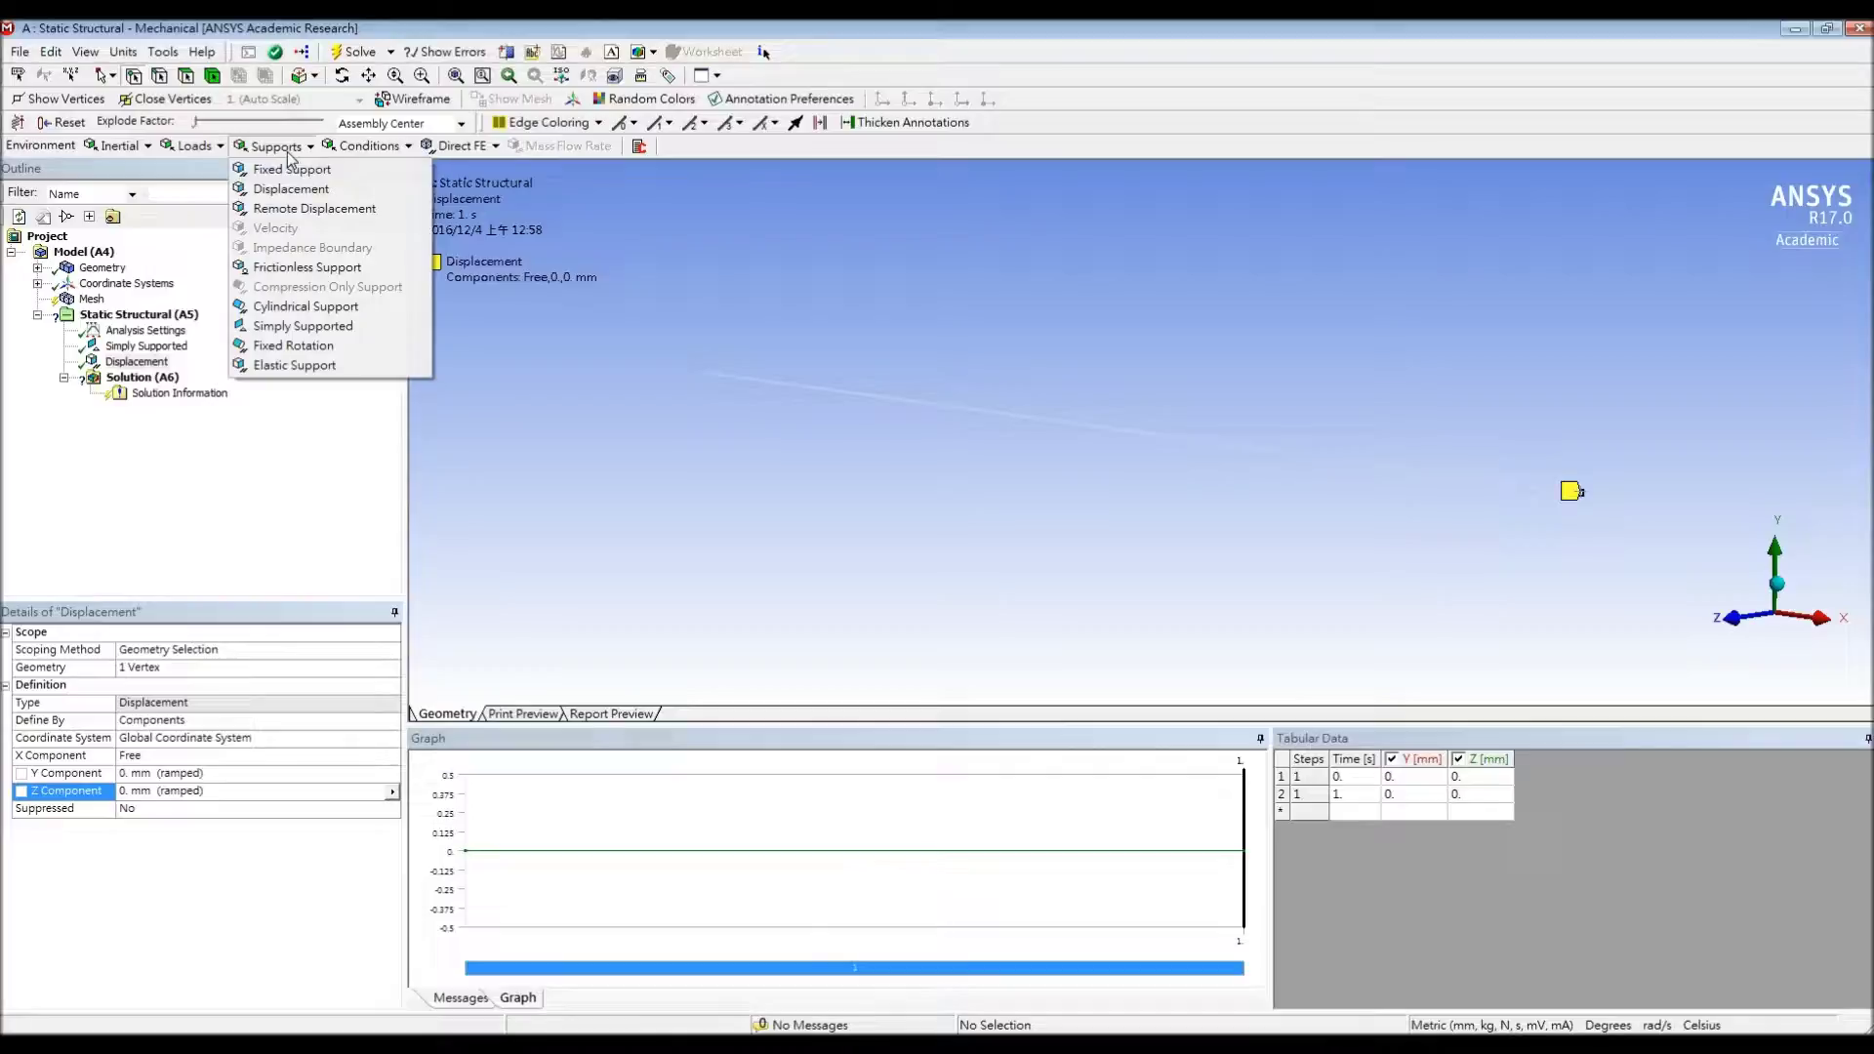
pyautogui.click(332, 350)
pyautogui.click(704, 373)
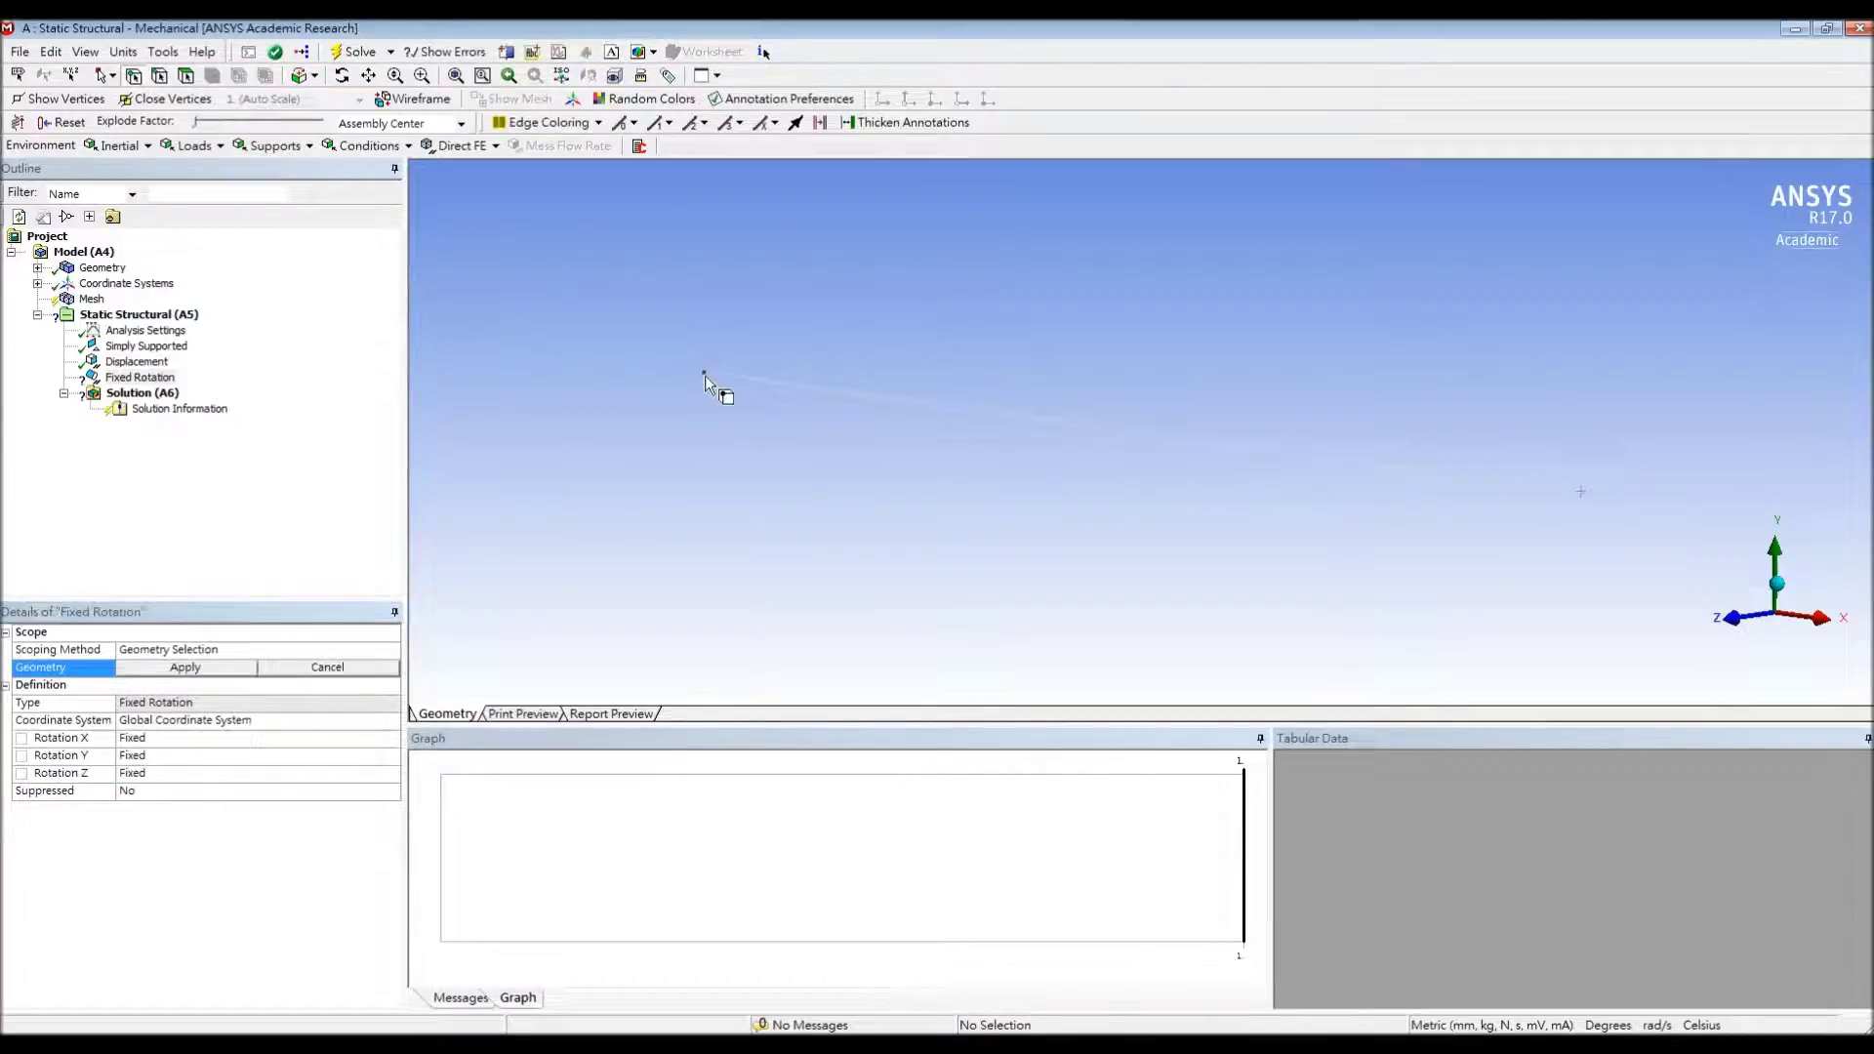
pyautogui.click(225, 666)
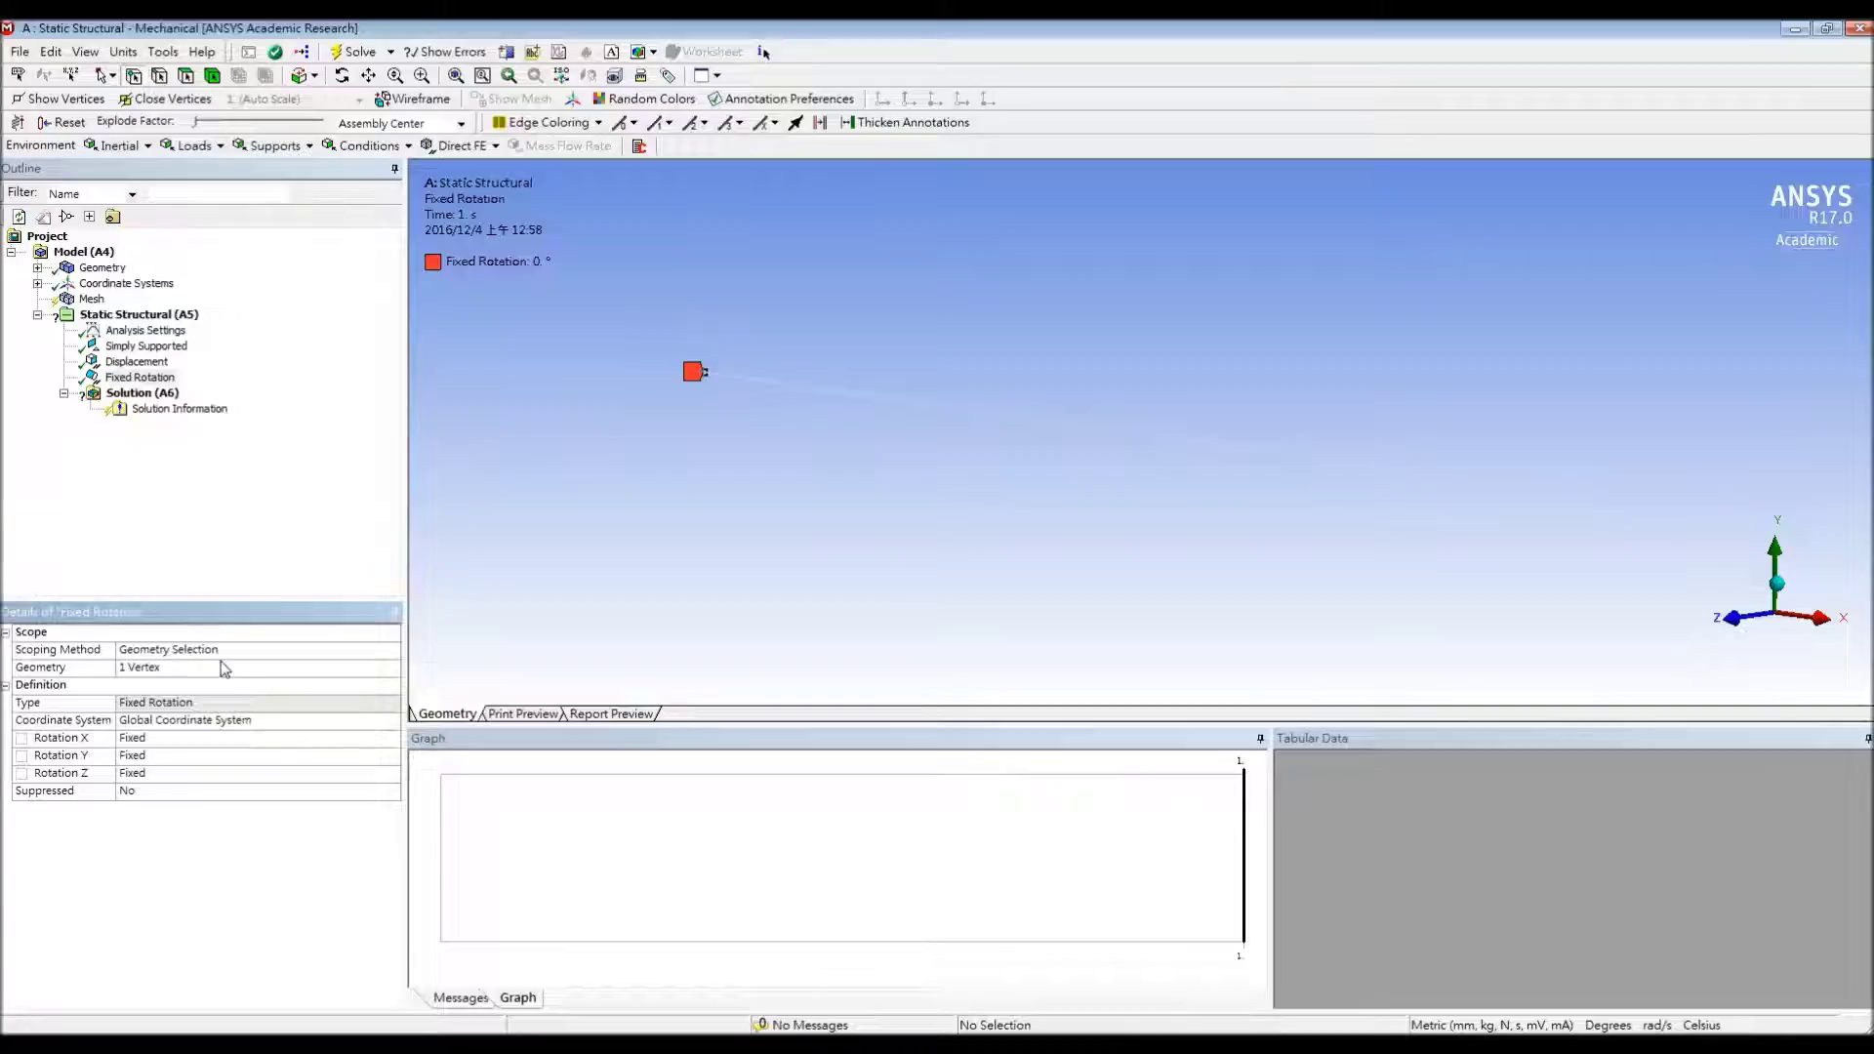
# Set the fixed rotation's Rotation Y and Rotation Z to Free, leaving Rotation X fixed
pyautogui.click(170, 760)
pyautogui.click(391, 760)
pyautogui.click(231, 793)
pyautogui.click(227, 779)
pyautogui.click(391, 774)
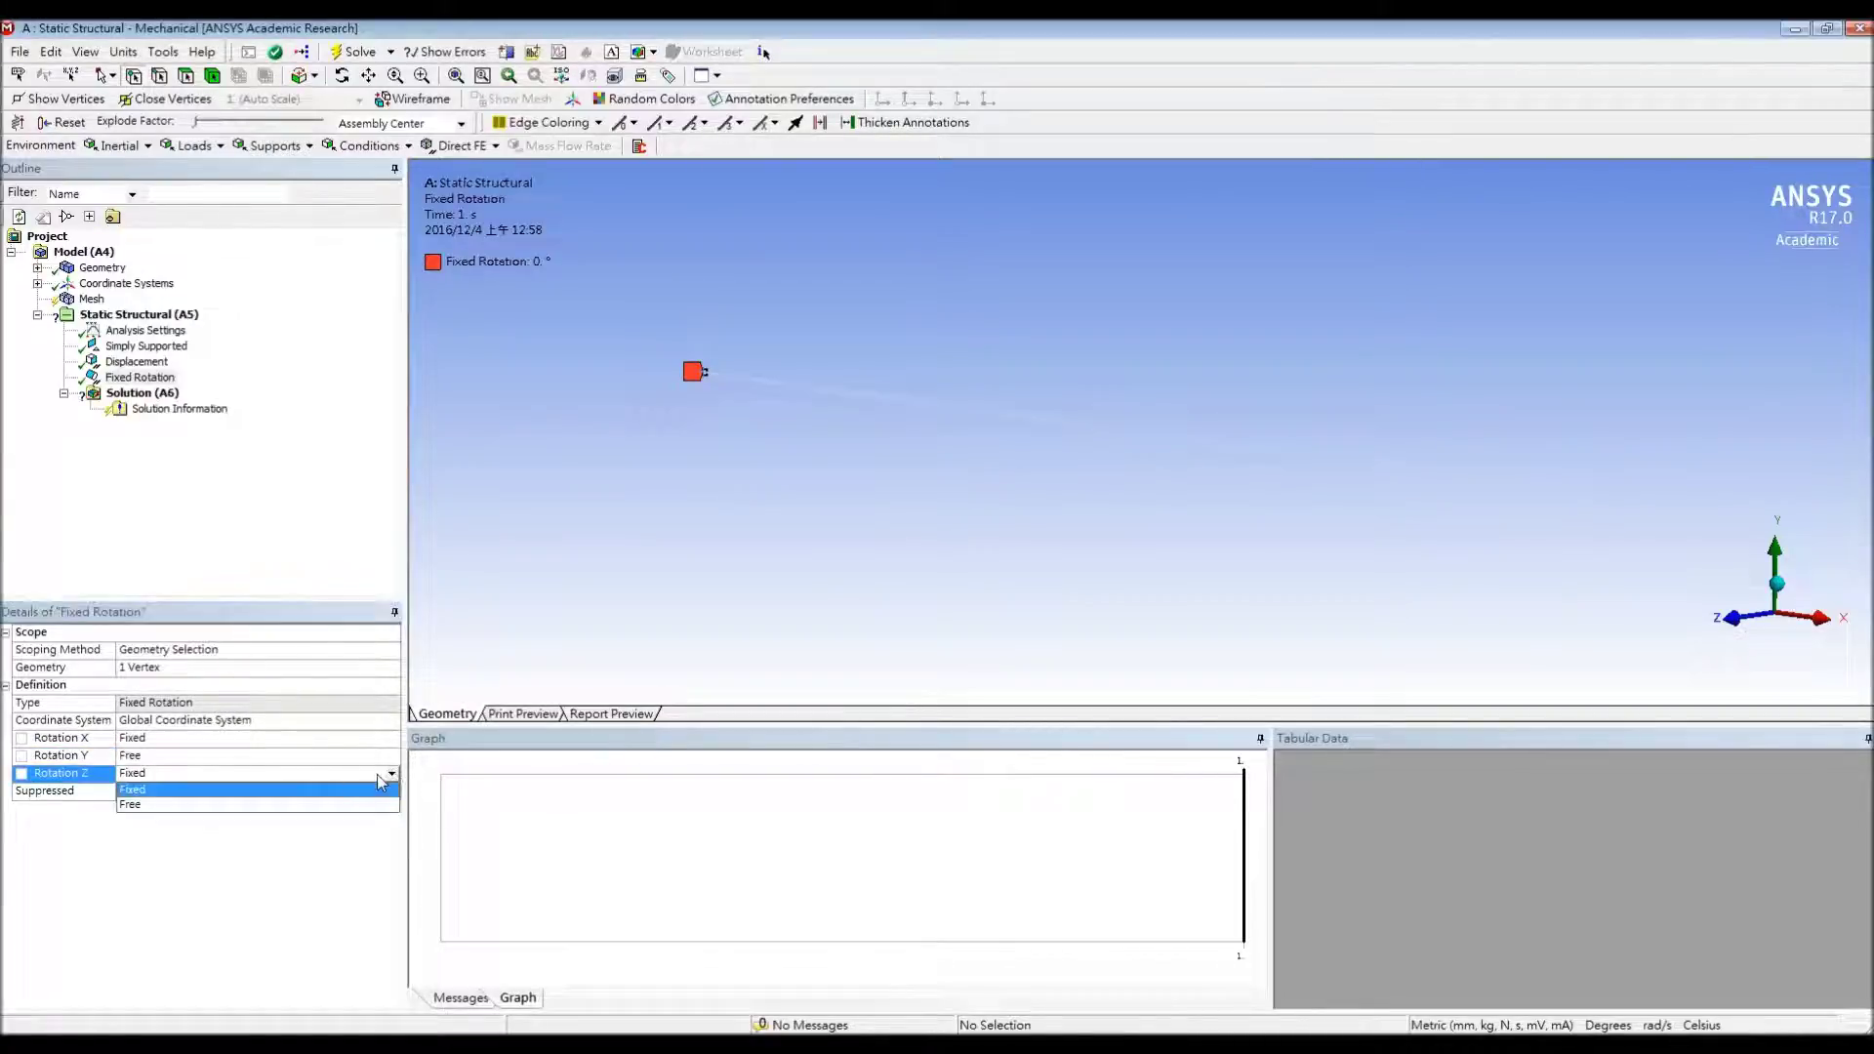
pyautogui.click(182, 806)
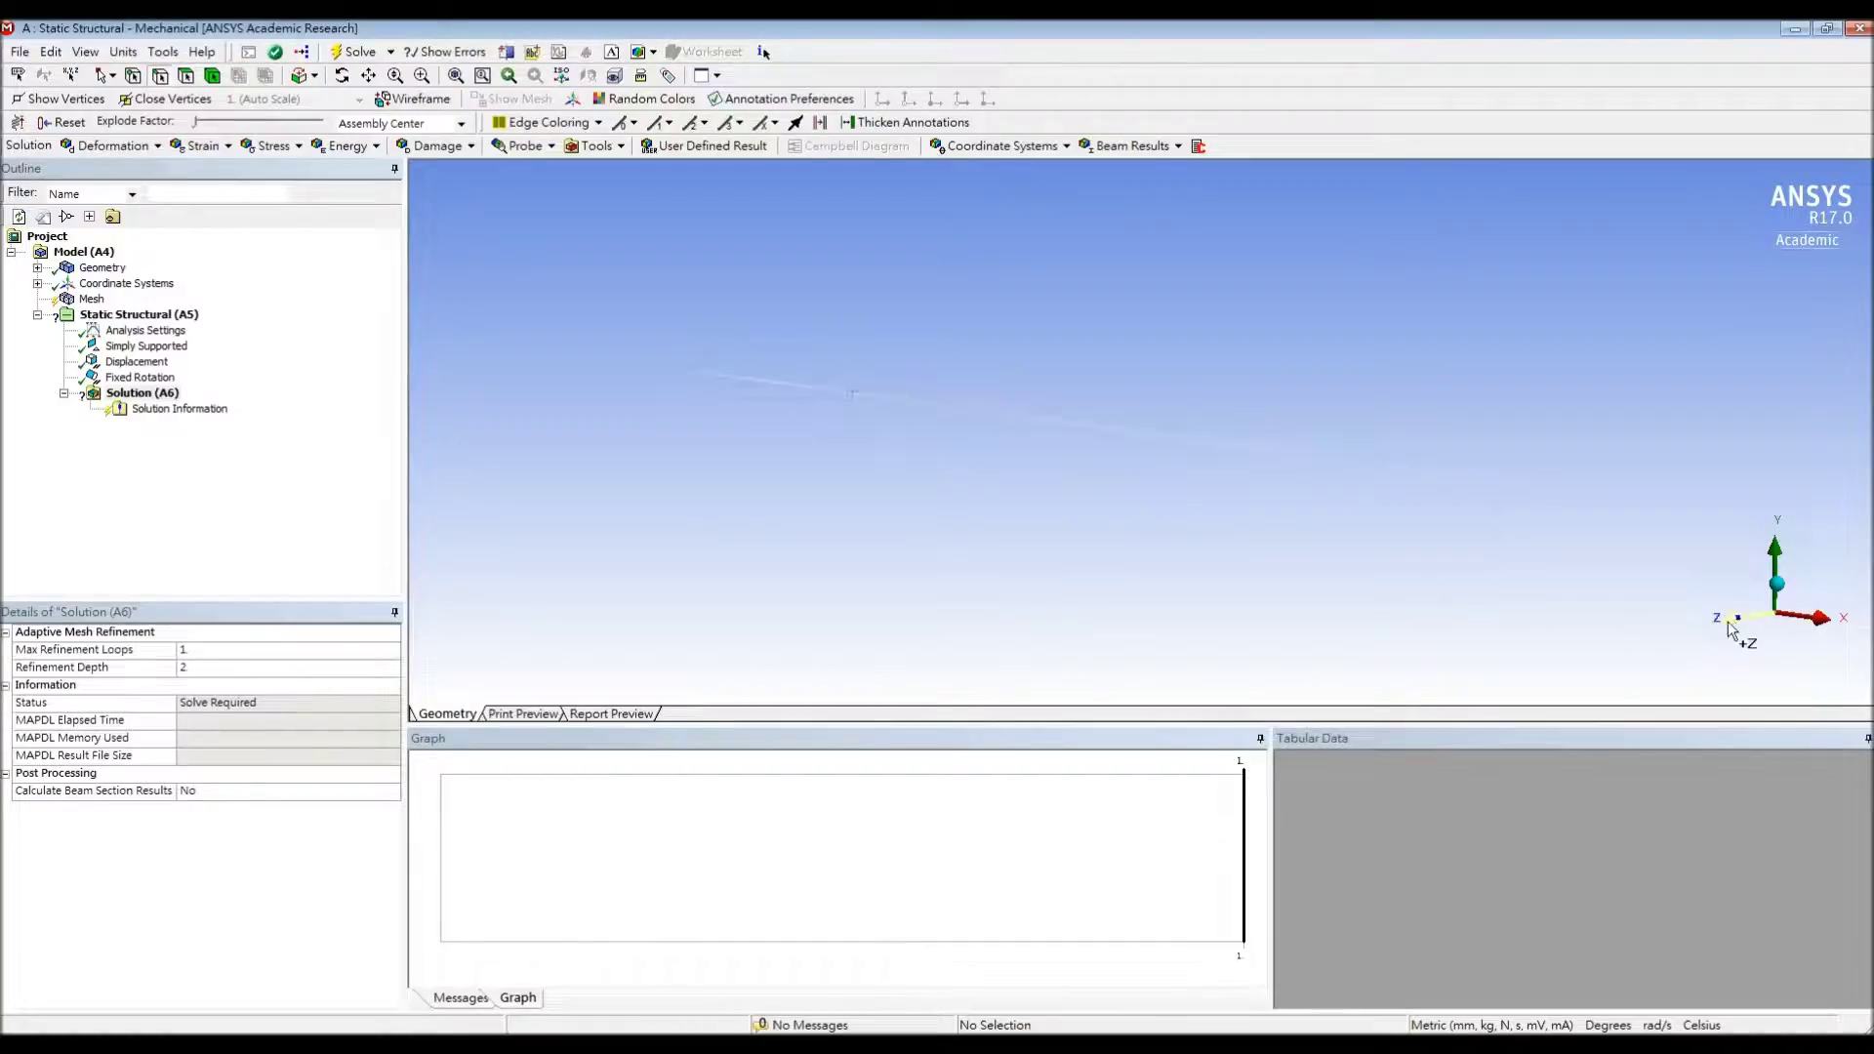
# Add a Line Pressure load to the Static Structural analysis, scoped to the whole beam edge
pyautogui.click(1730, 630)
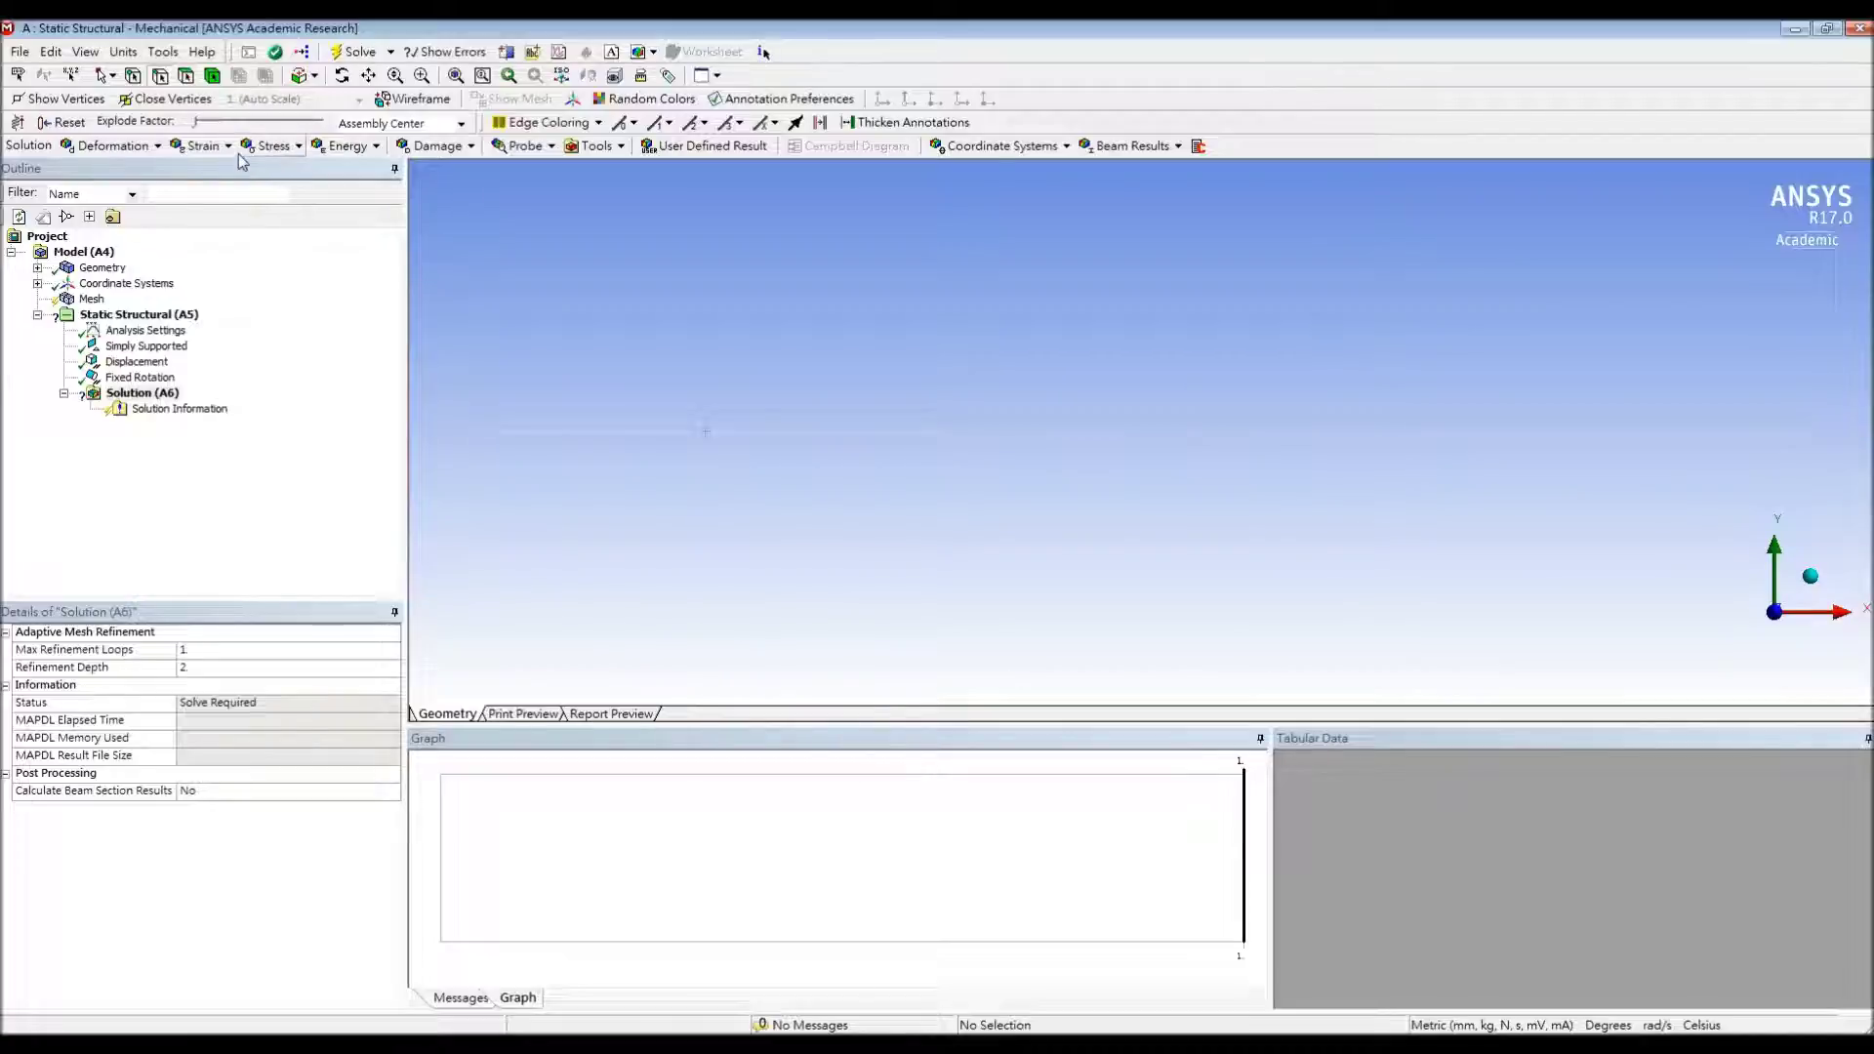
pyautogui.click(146, 315)
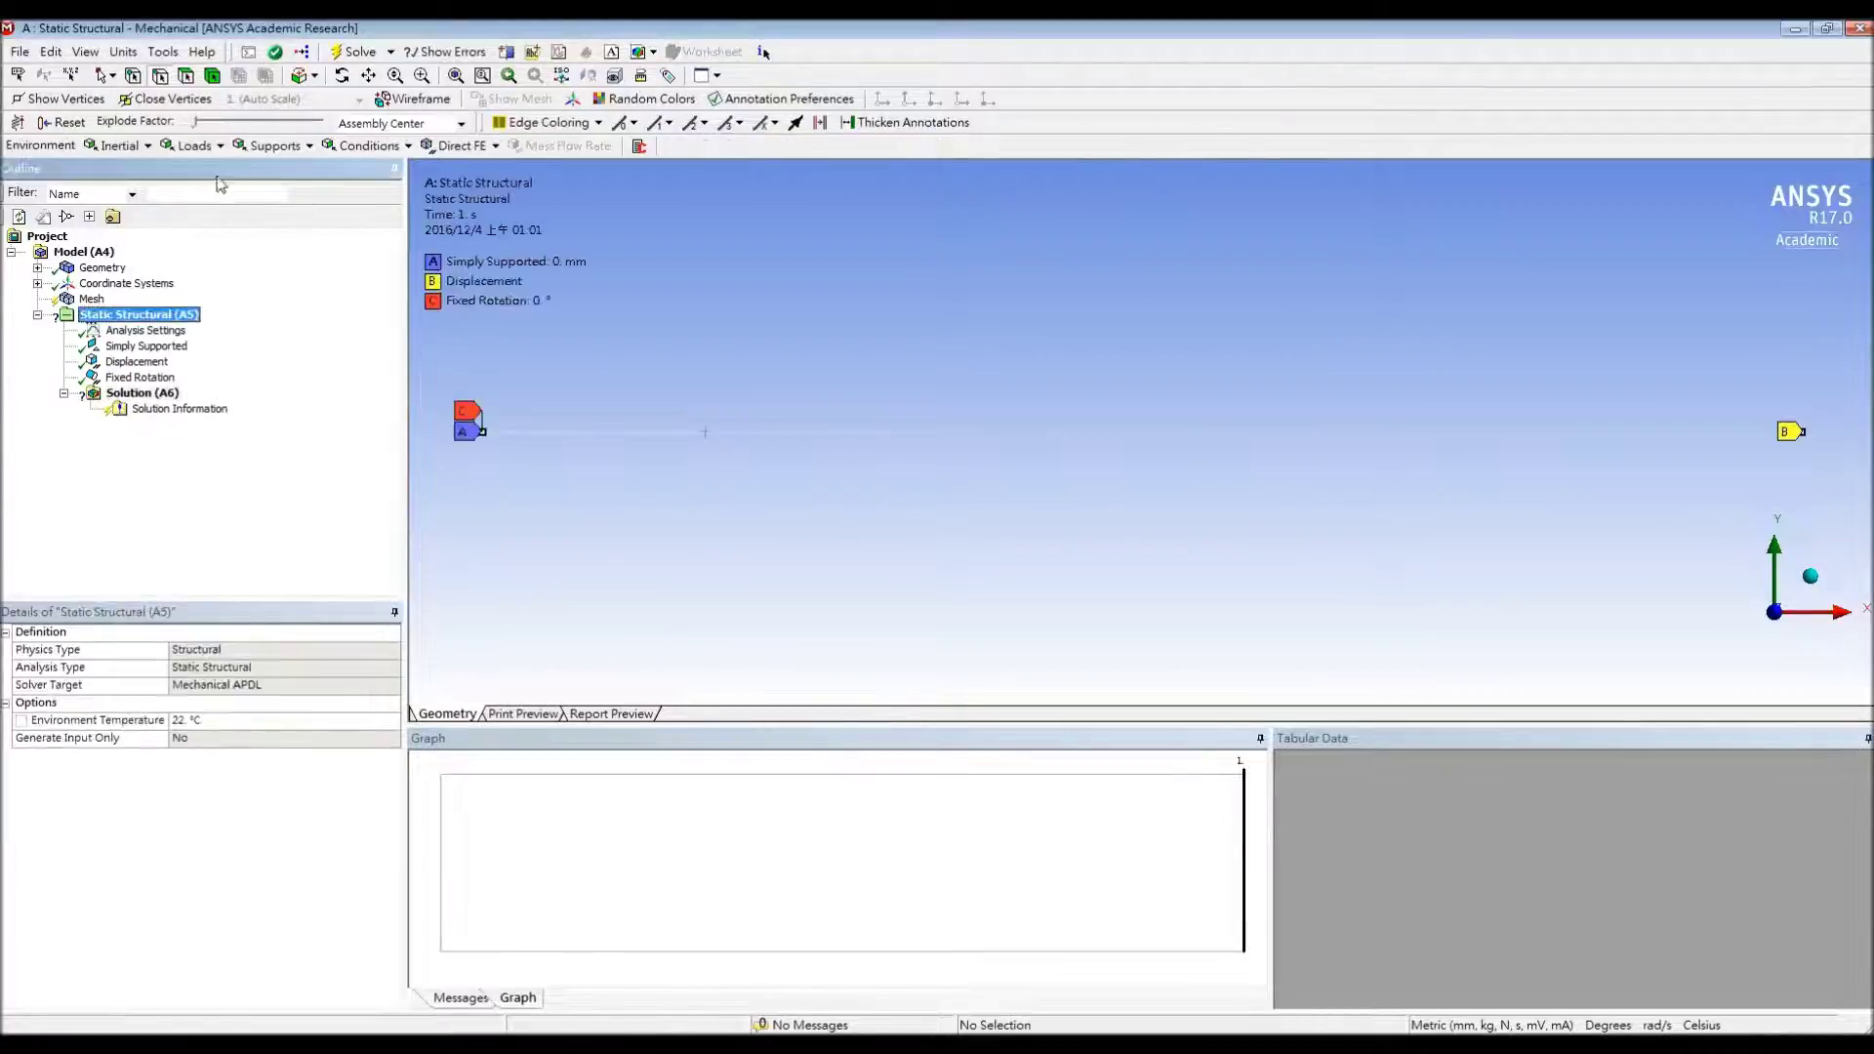
pyautogui.click(208, 146)
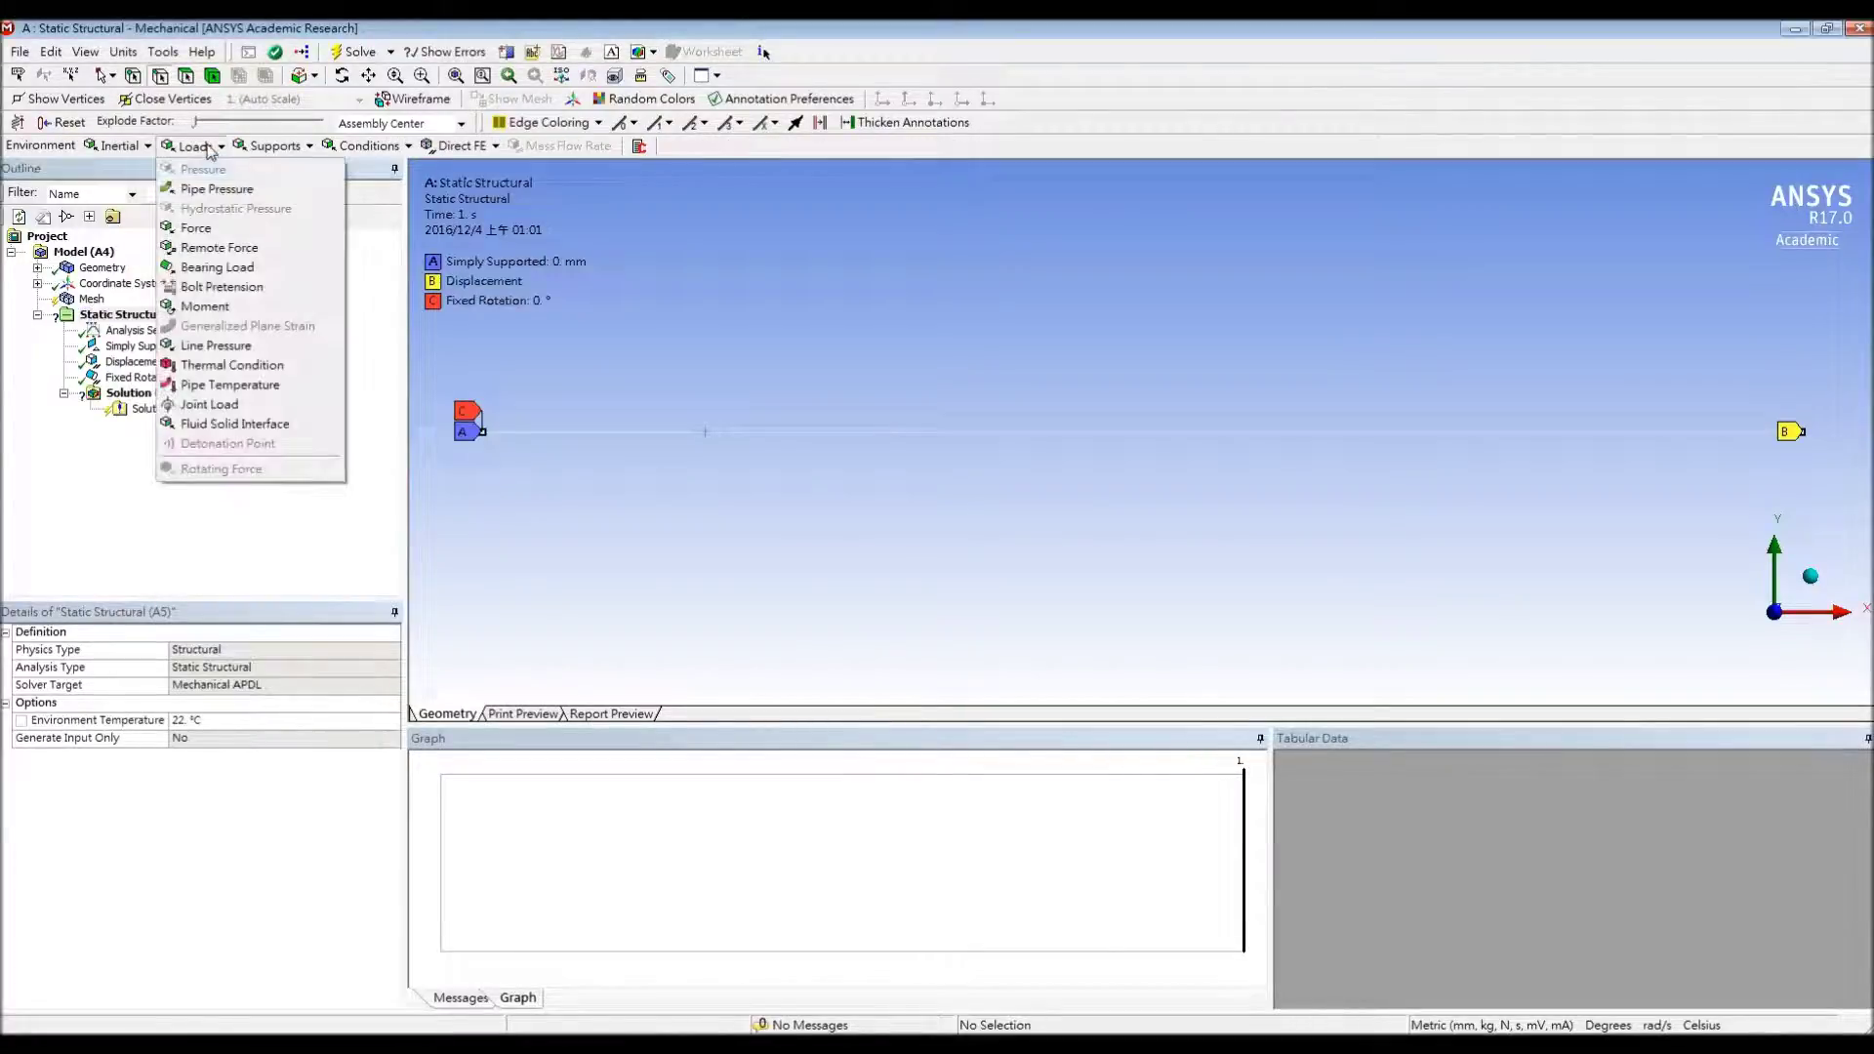
pyautogui.click(219, 345)
pyautogui.click(730, 431)
pyautogui.click(166, 670)
# Define the line pressure by components and set its Y component to -0.1 N/mm
pyautogui.click(176, 721)
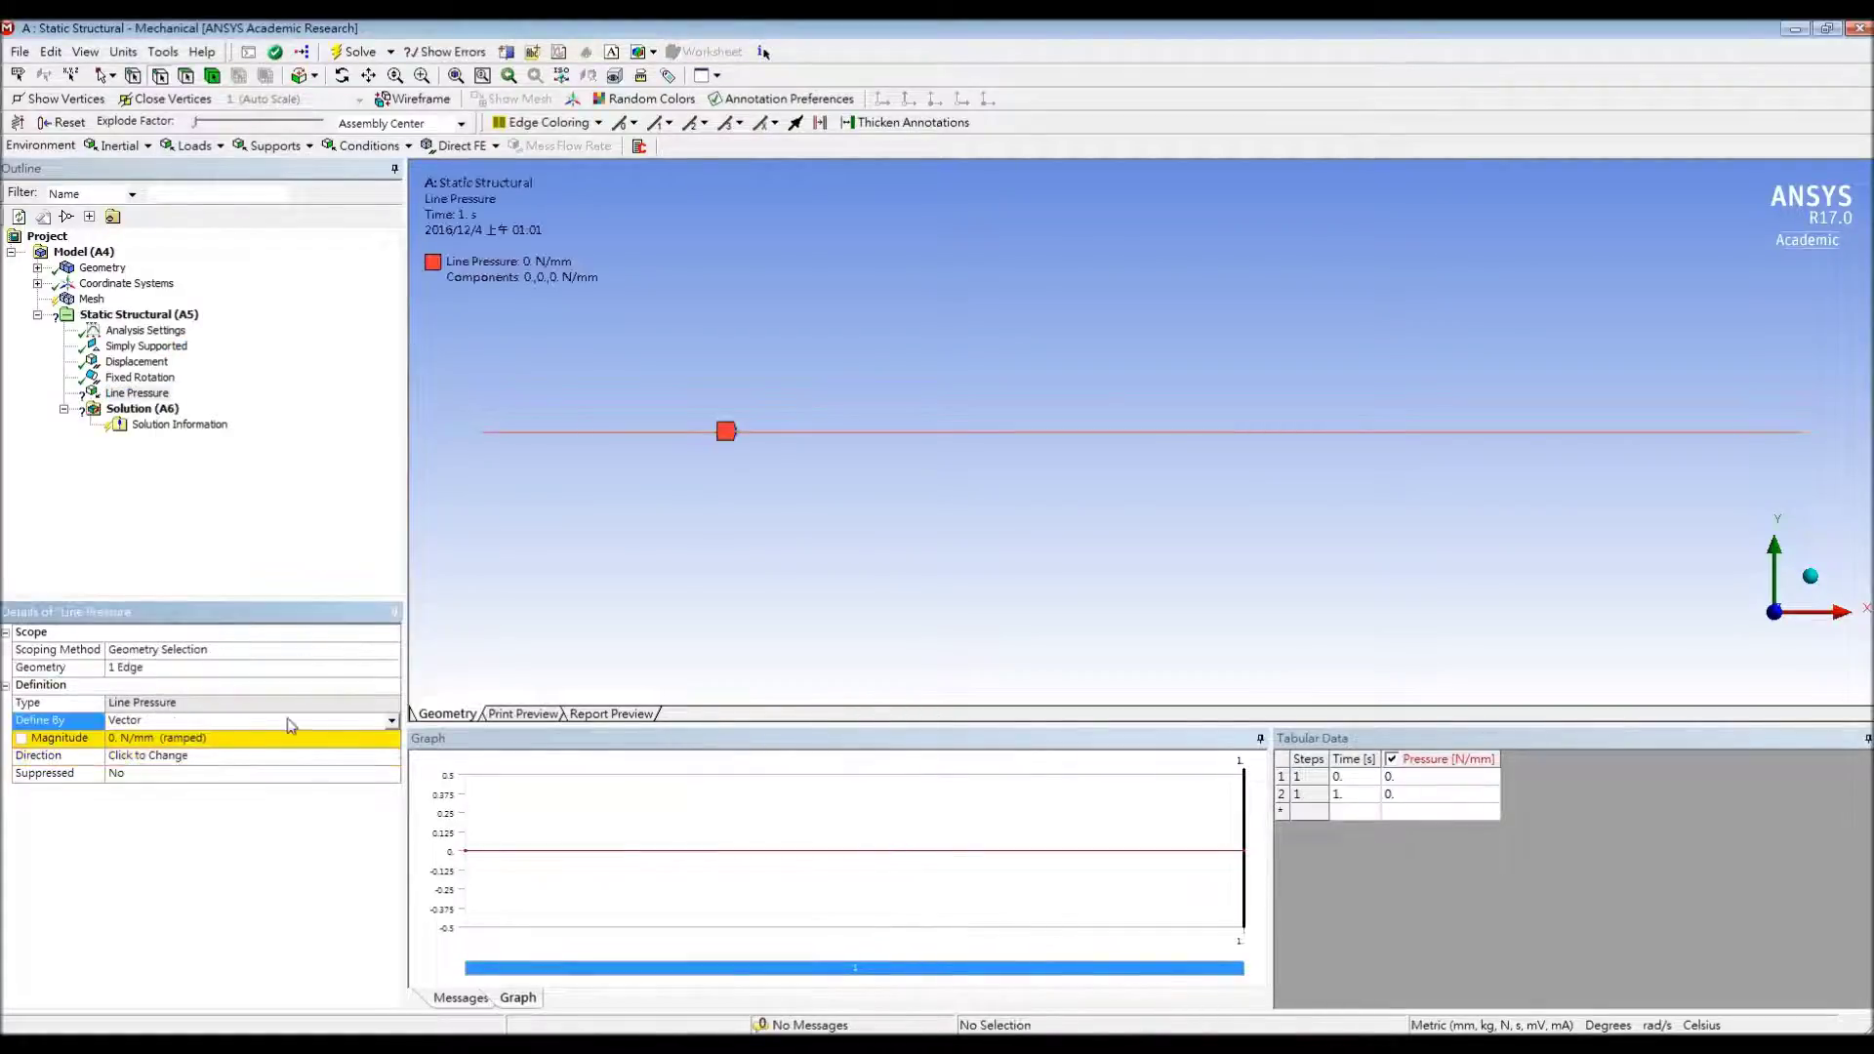
pyautogui.click(391, 720)
pyautogui.click(205, 746)
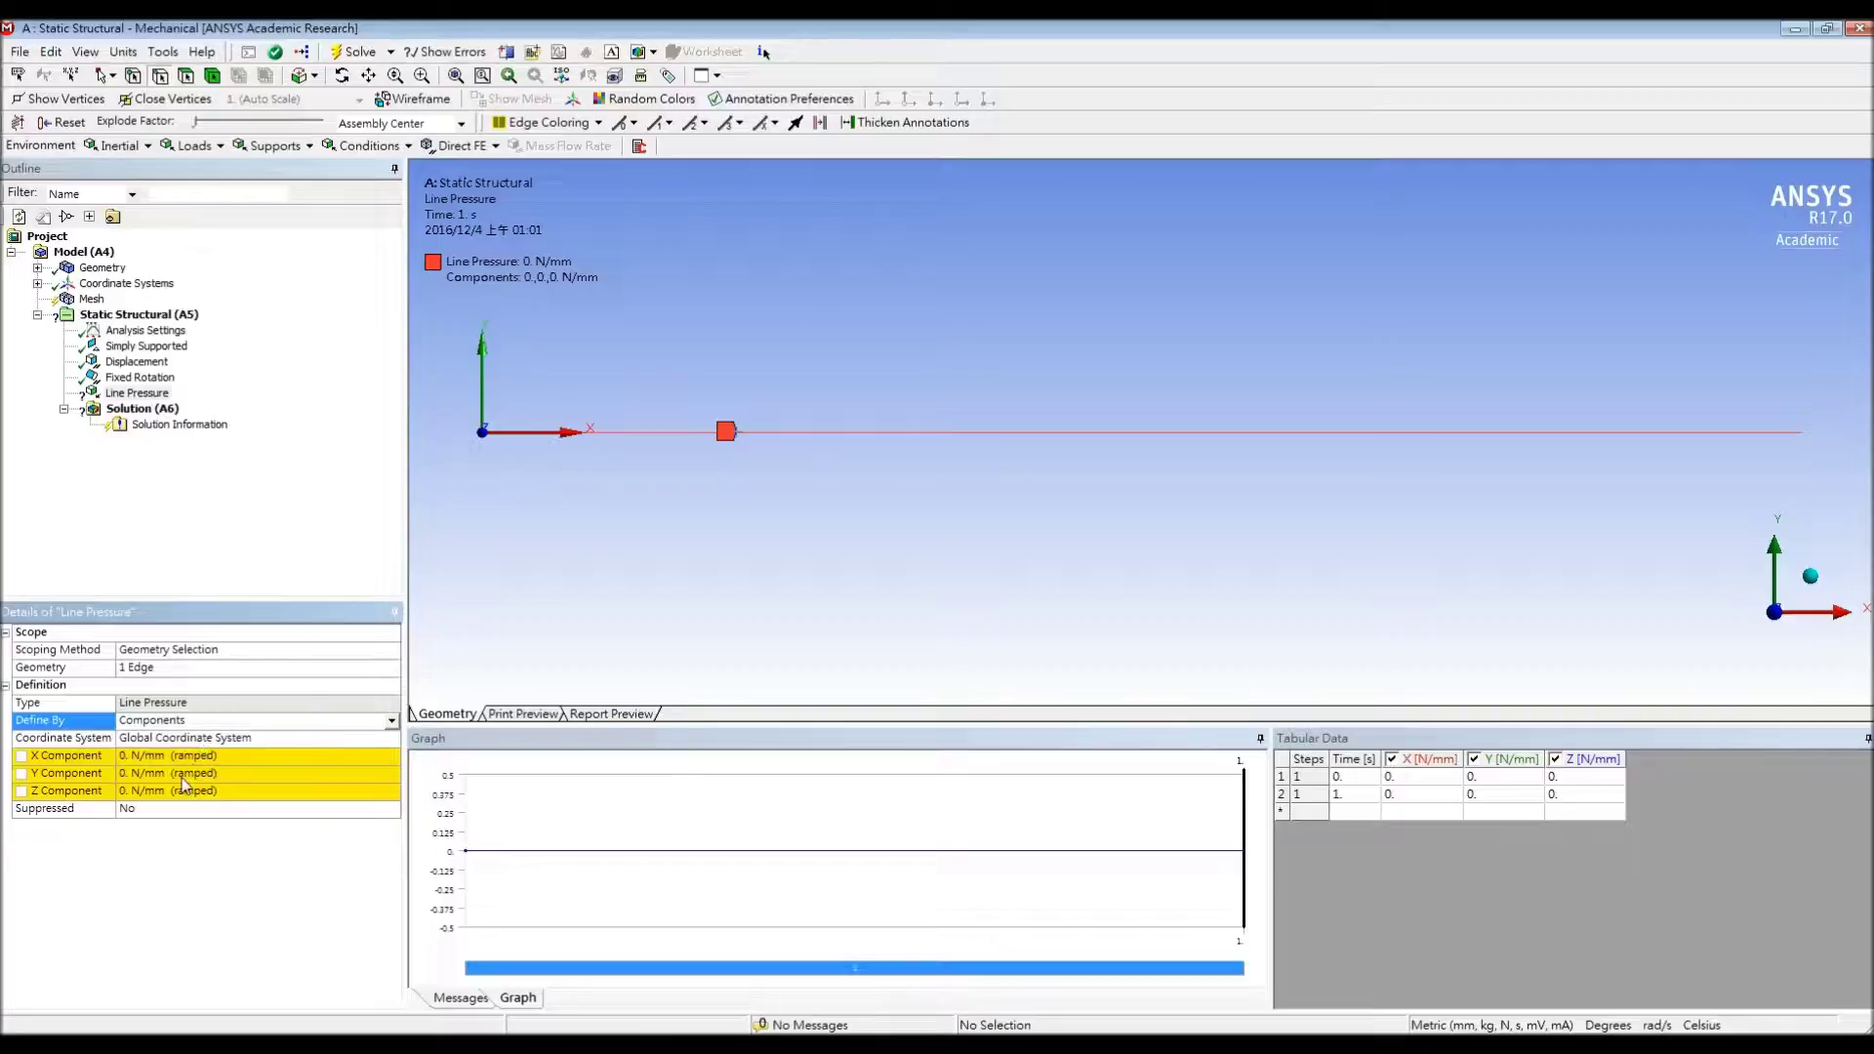
pyautogui.click(182, 777)
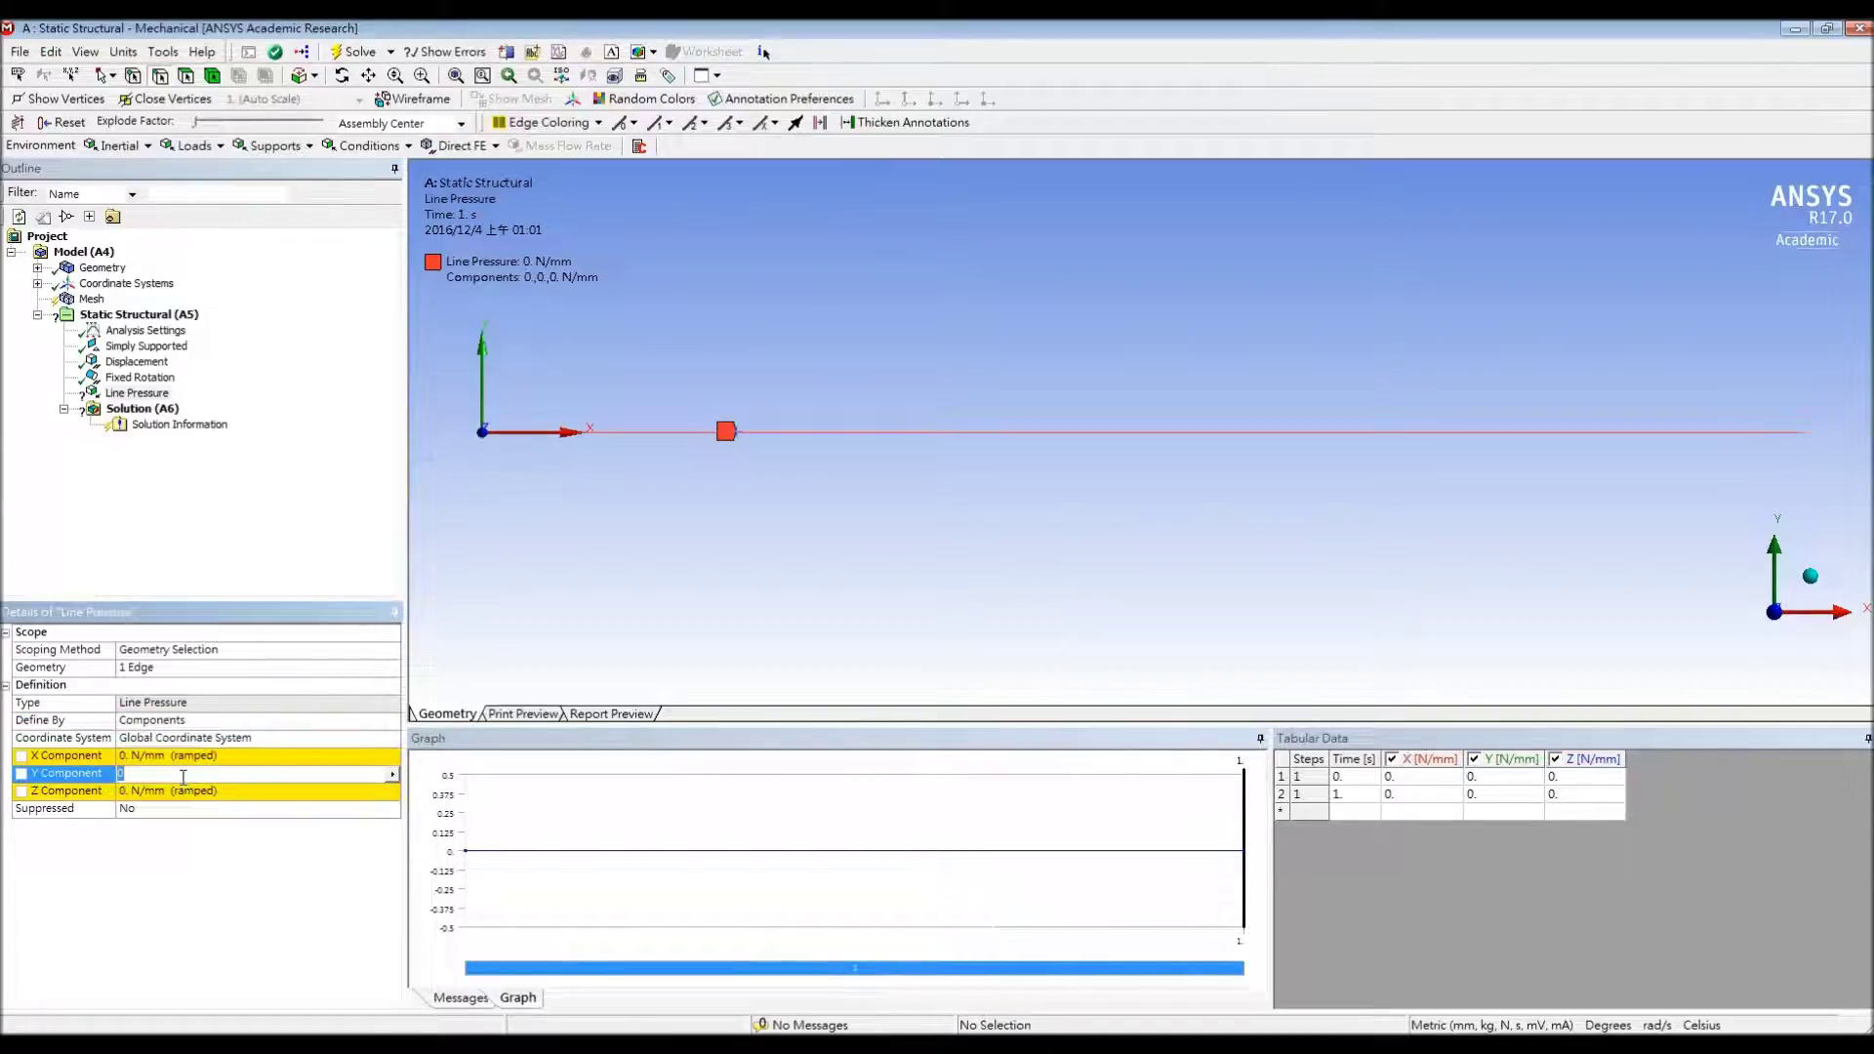
pyautogui.write('-0.1')
pyautogui.press('Return')
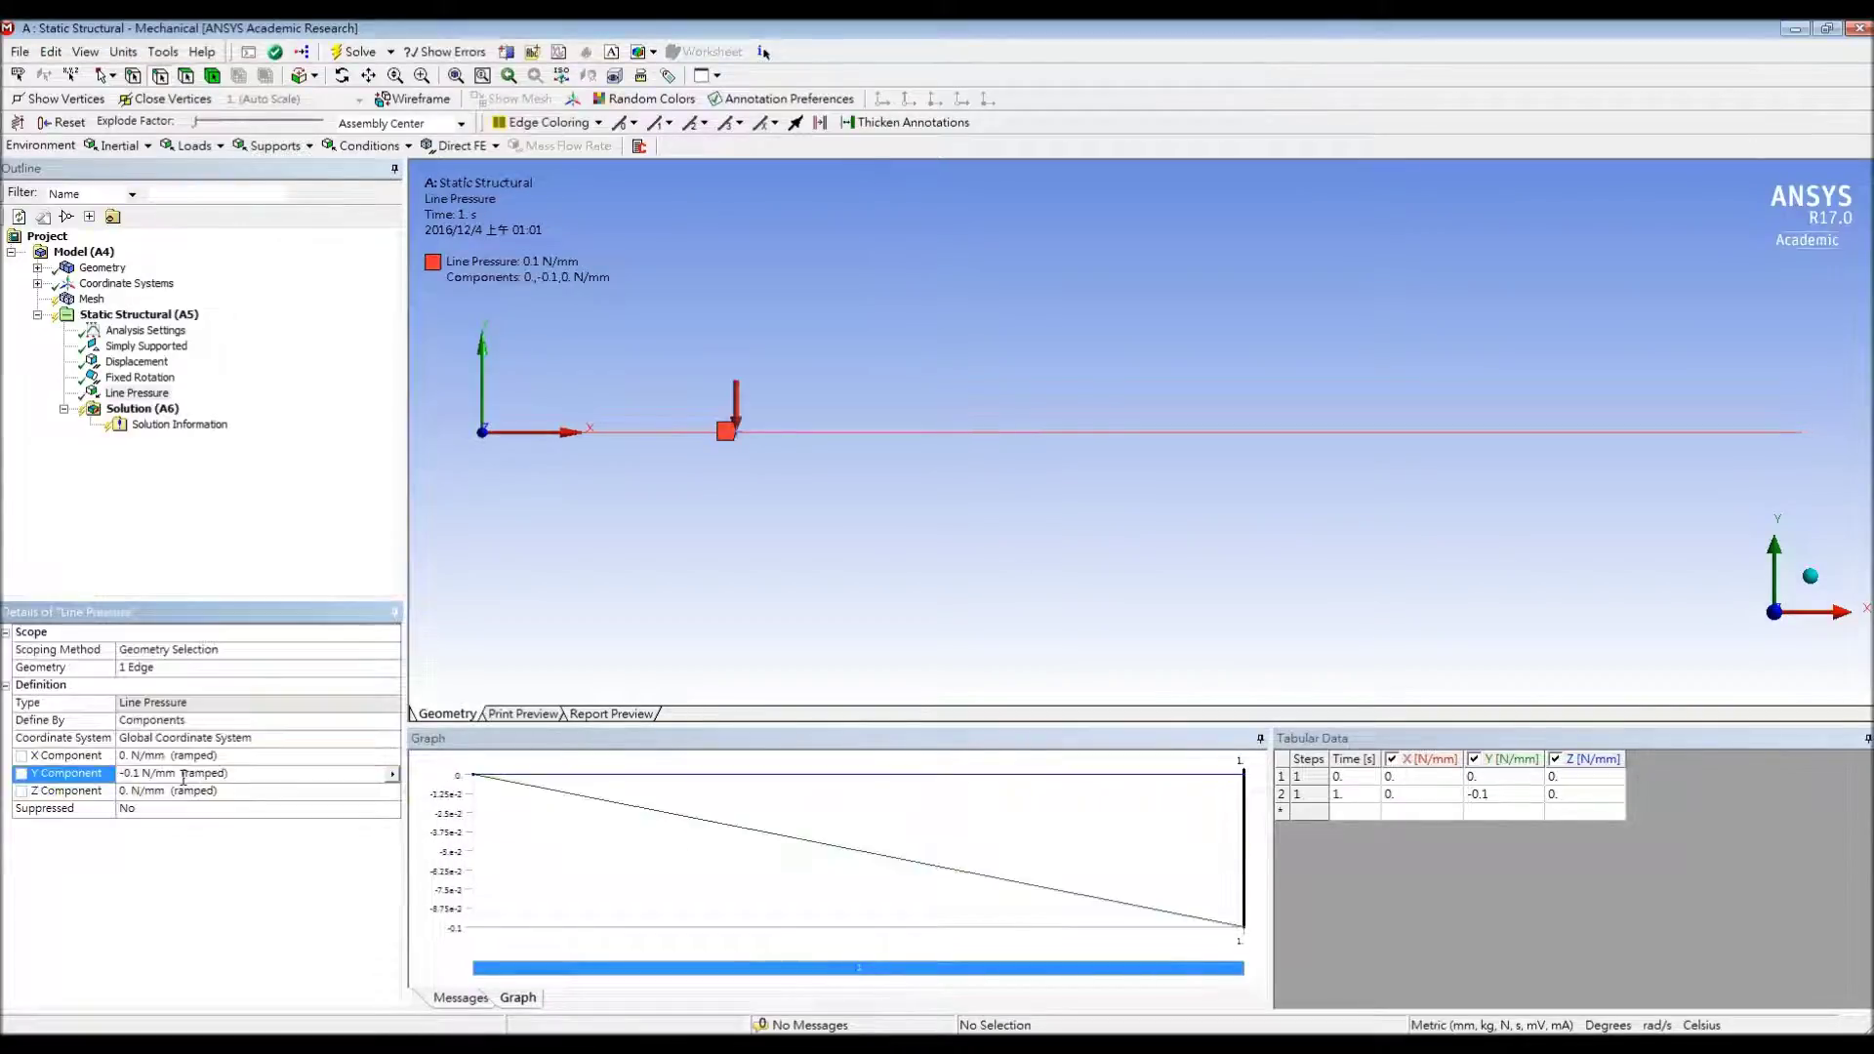
# Add a Force load scoped to the vertex at the beam's far end, away from the origin
pyautogui.click(189, 147)
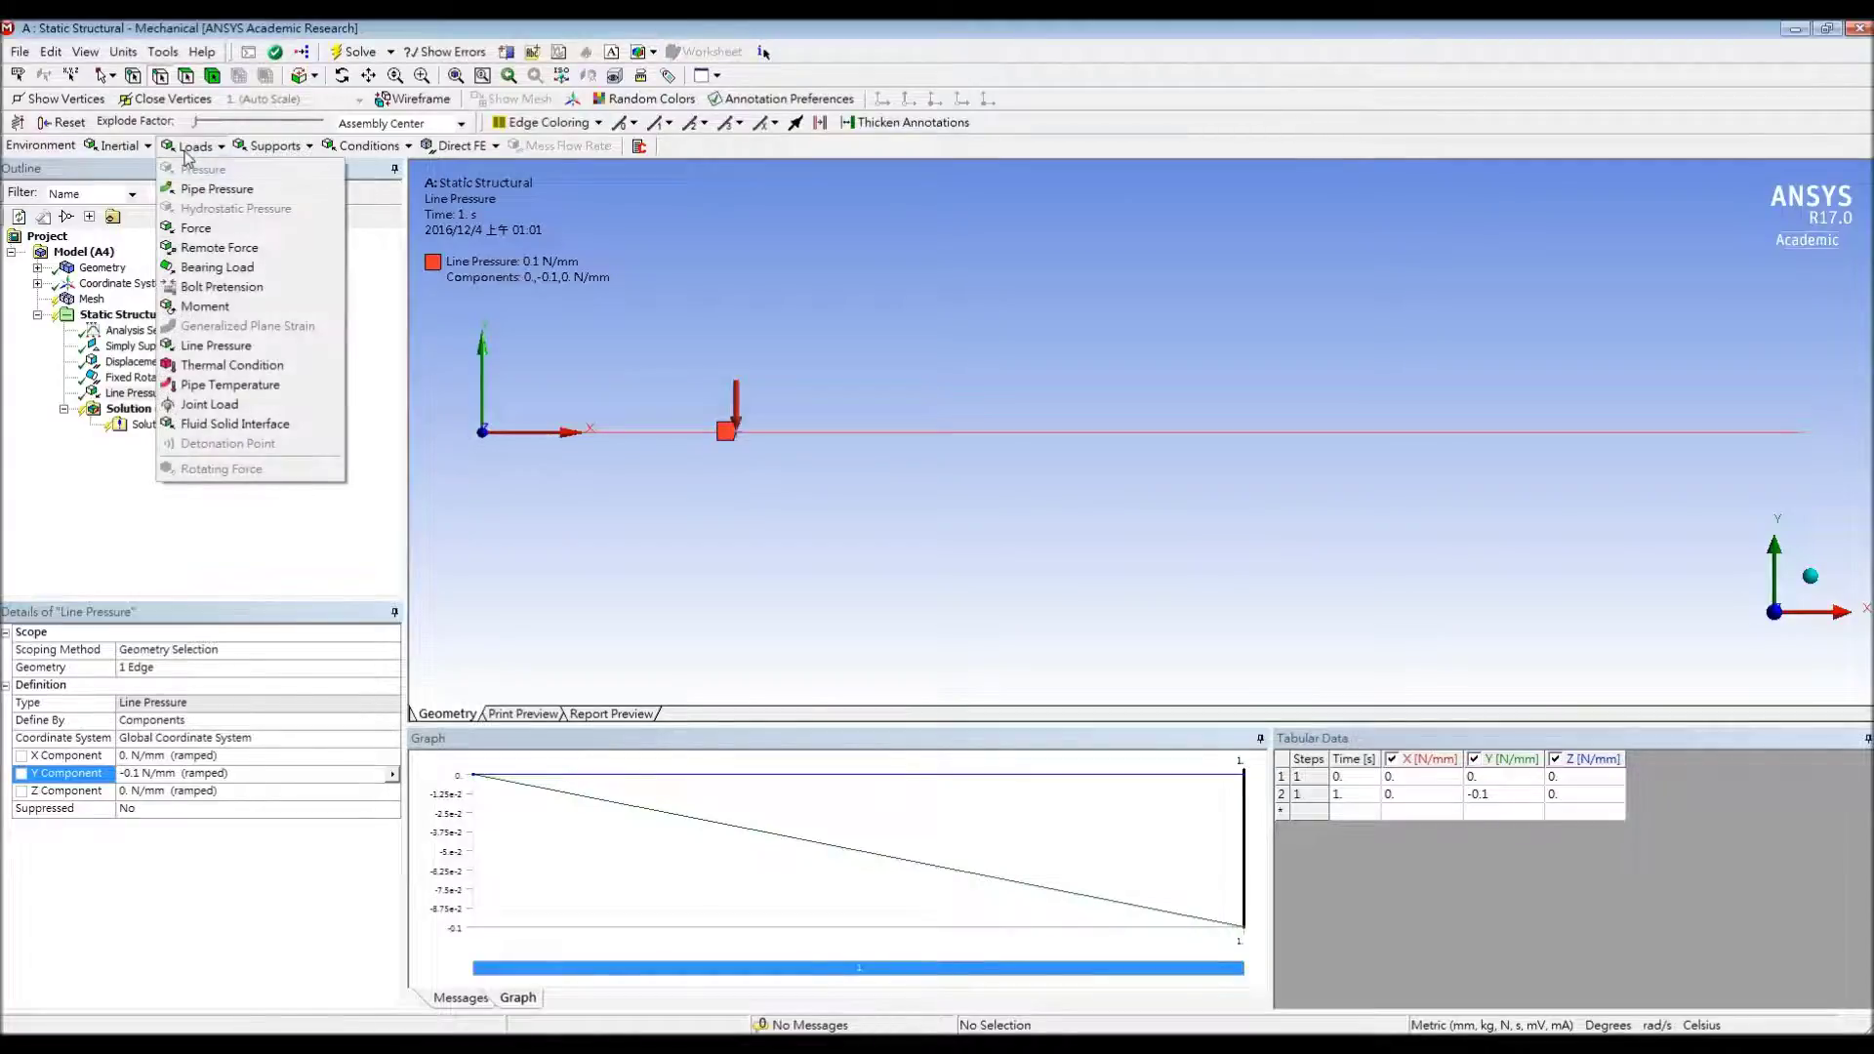
pyautogui.click(200, 227)
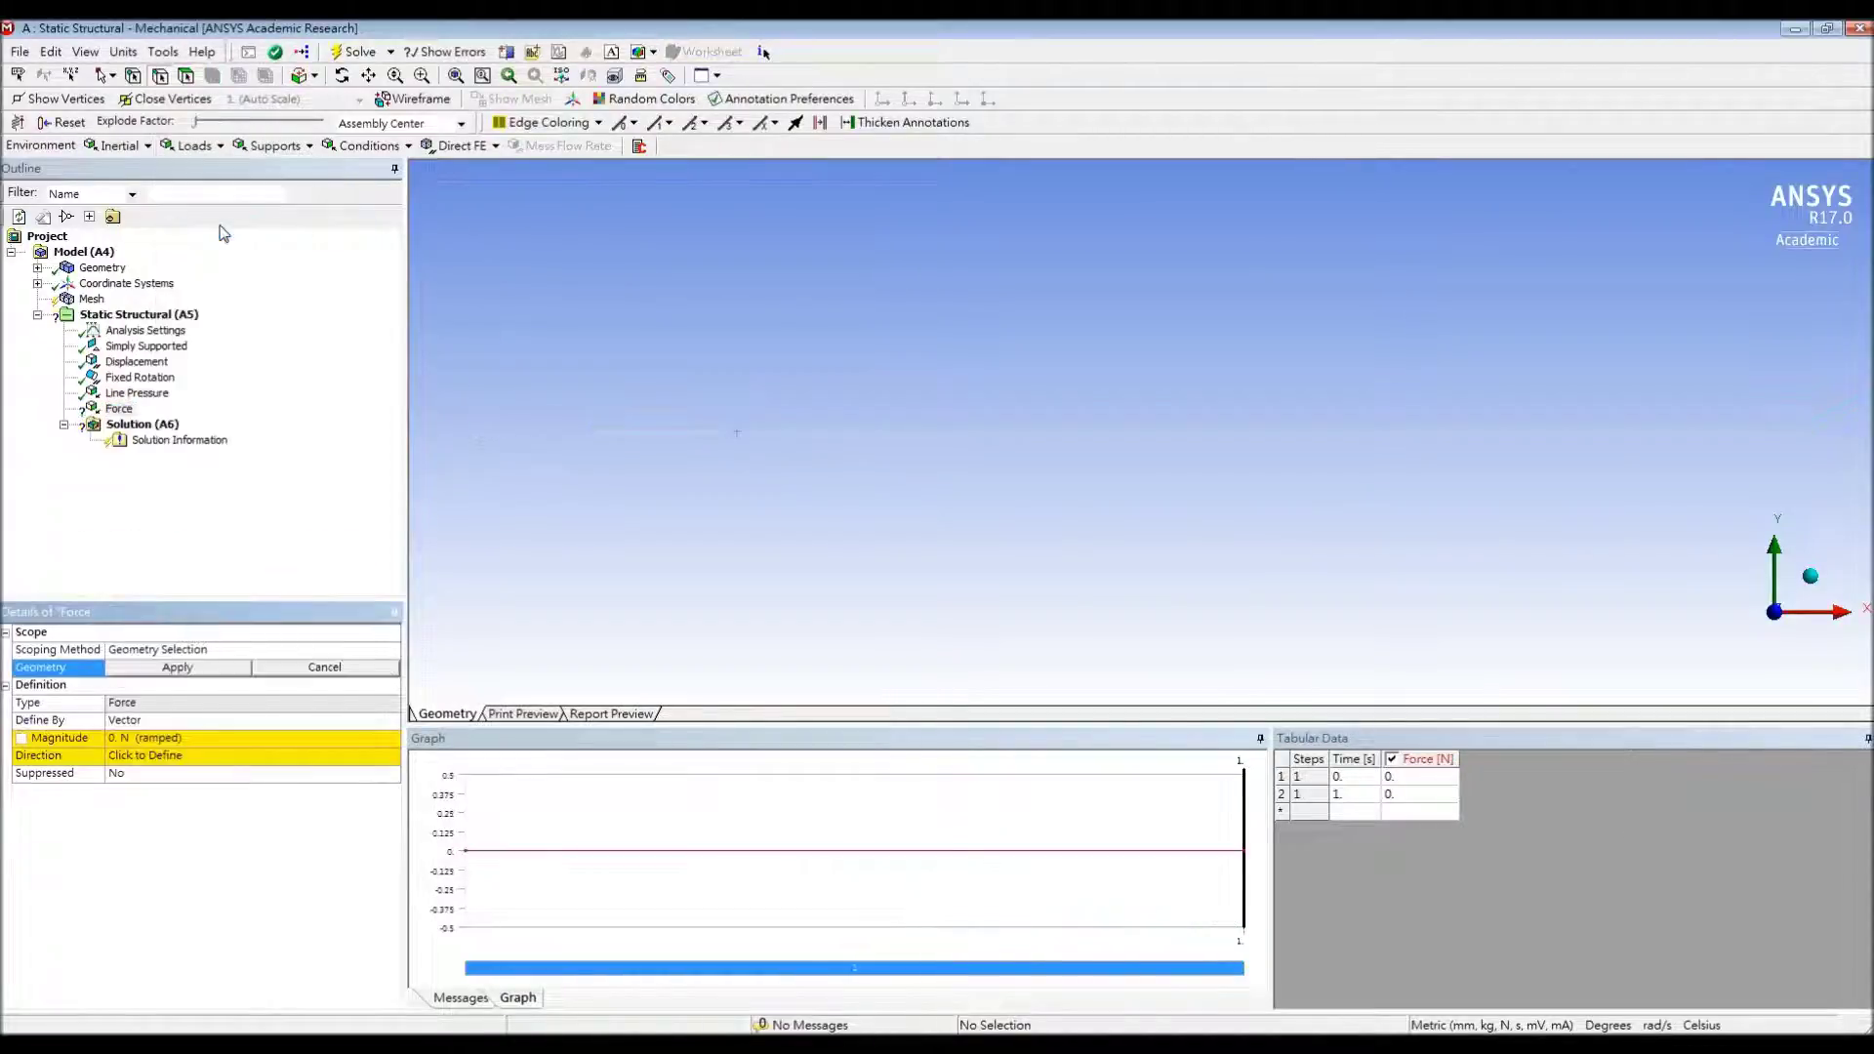
pyautogui.click(1801, 435)
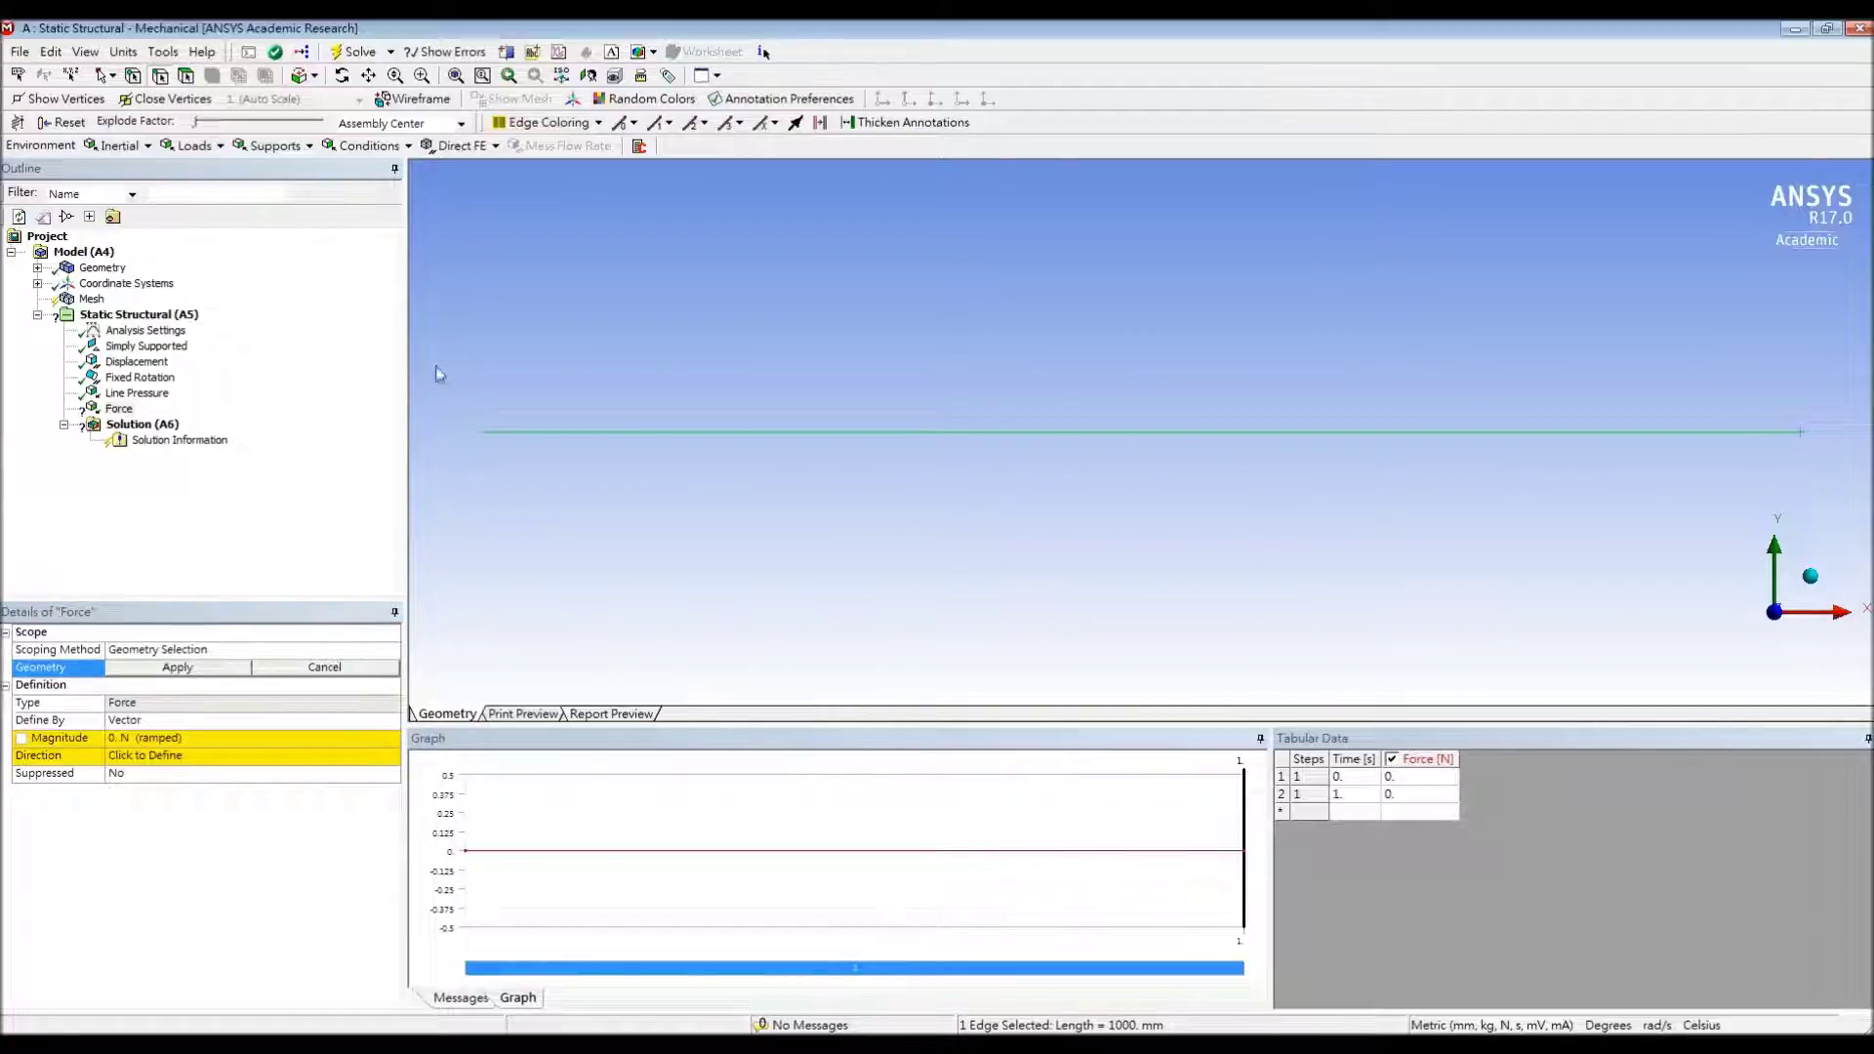
pyautogui.click(1631, 517)
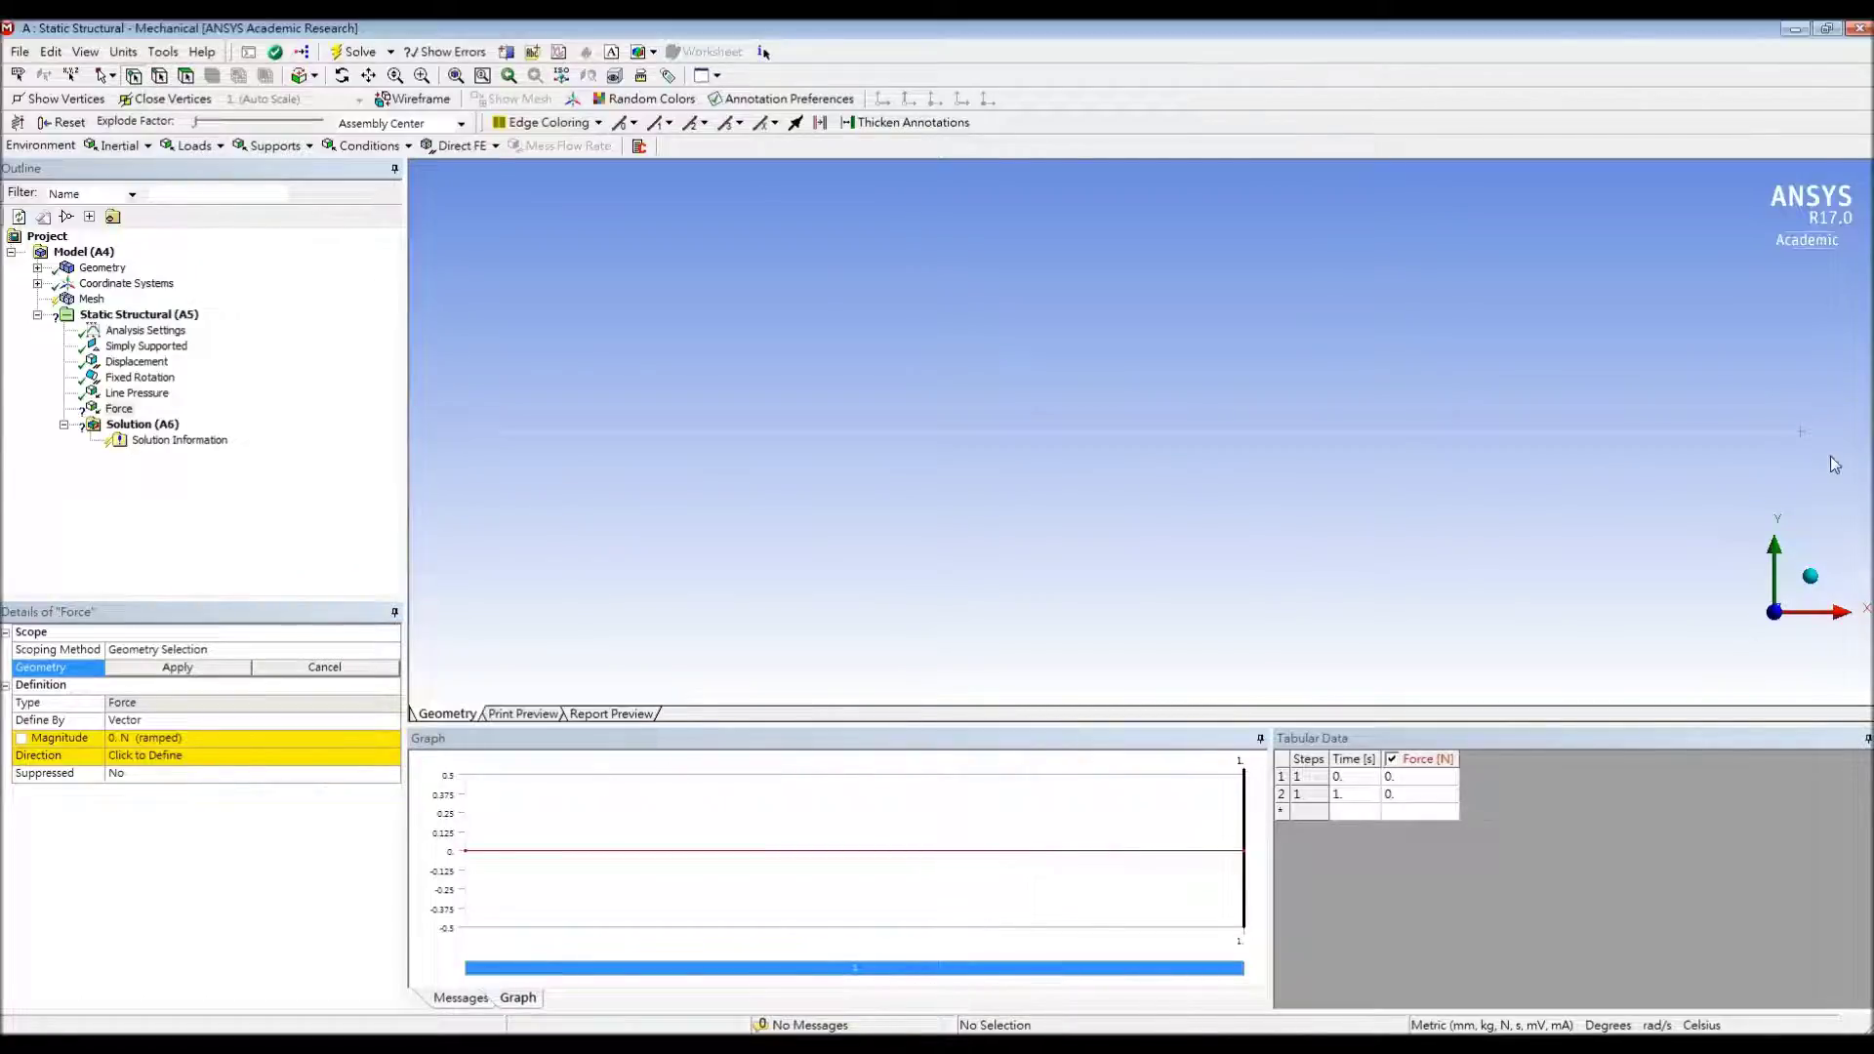
pyautogui.click(1803, 432)
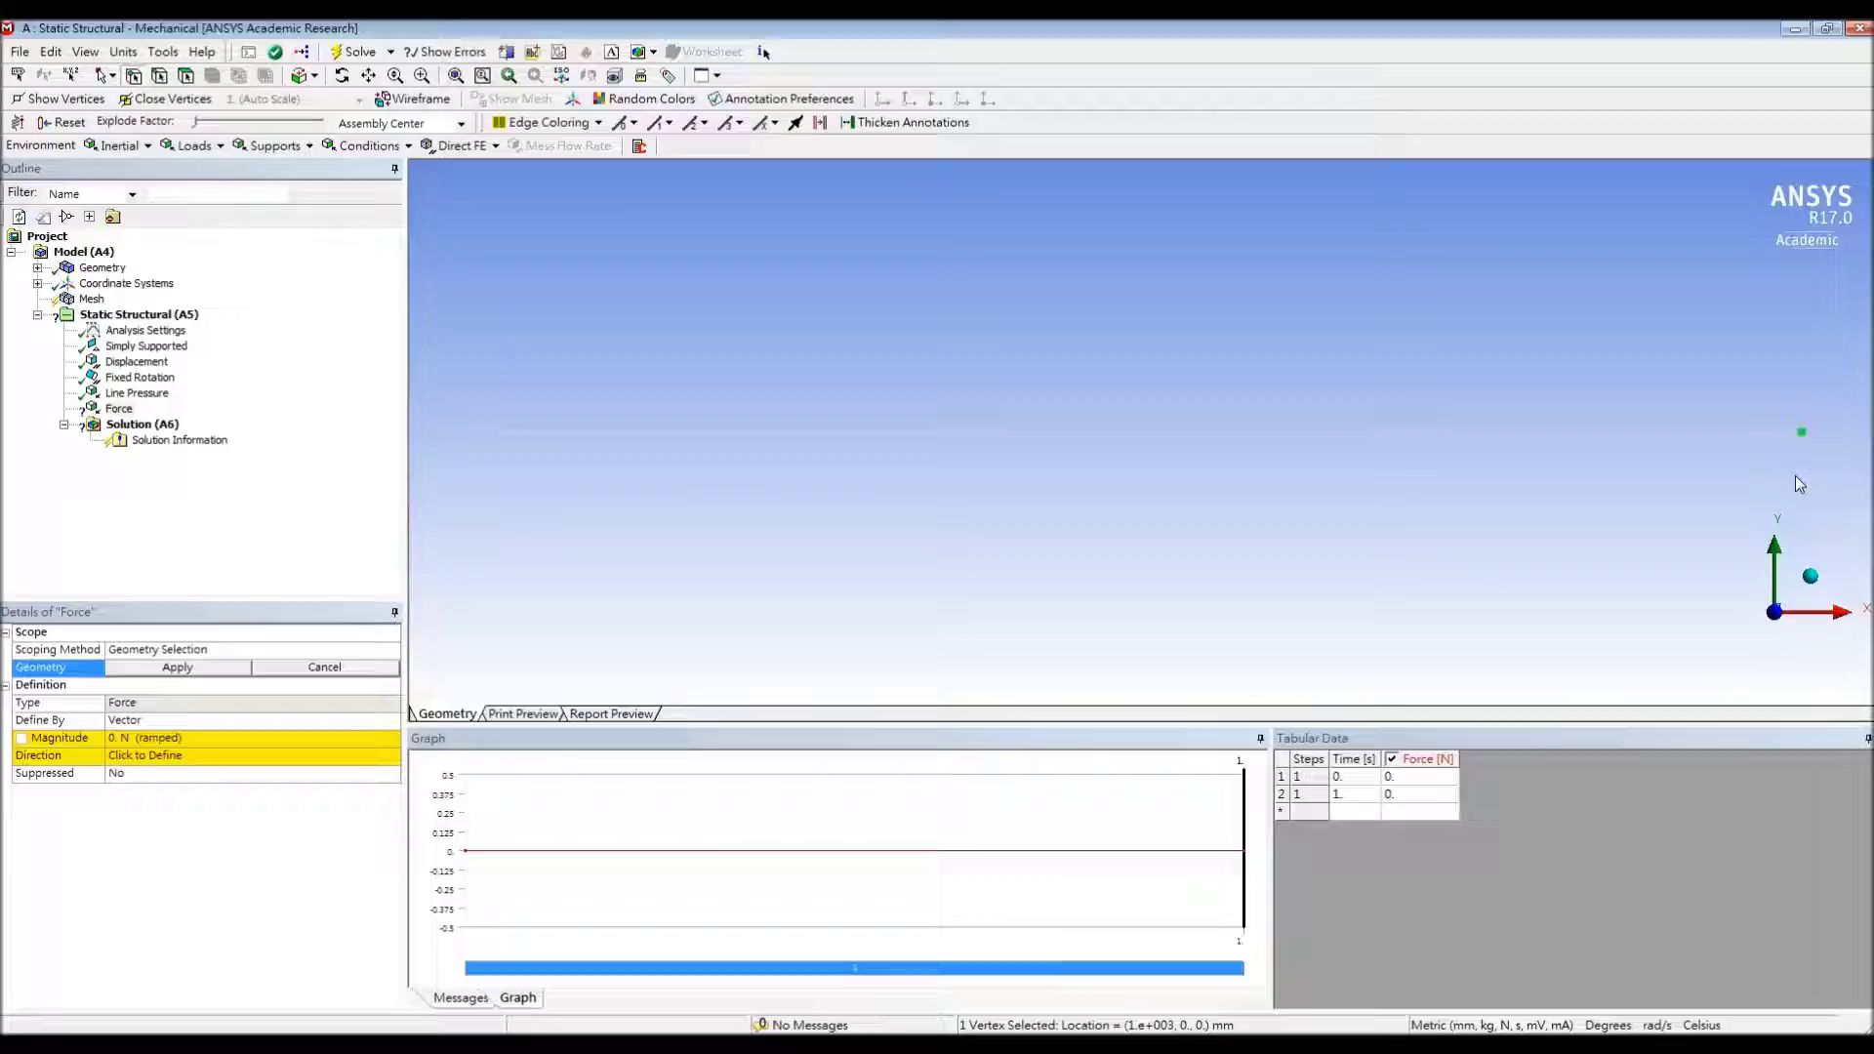
pyautogui.click(175, 670)
# Define the force by components with an X component of 1e-3 N, and mark that component as a parameter
pyautogui.click(213, 724)
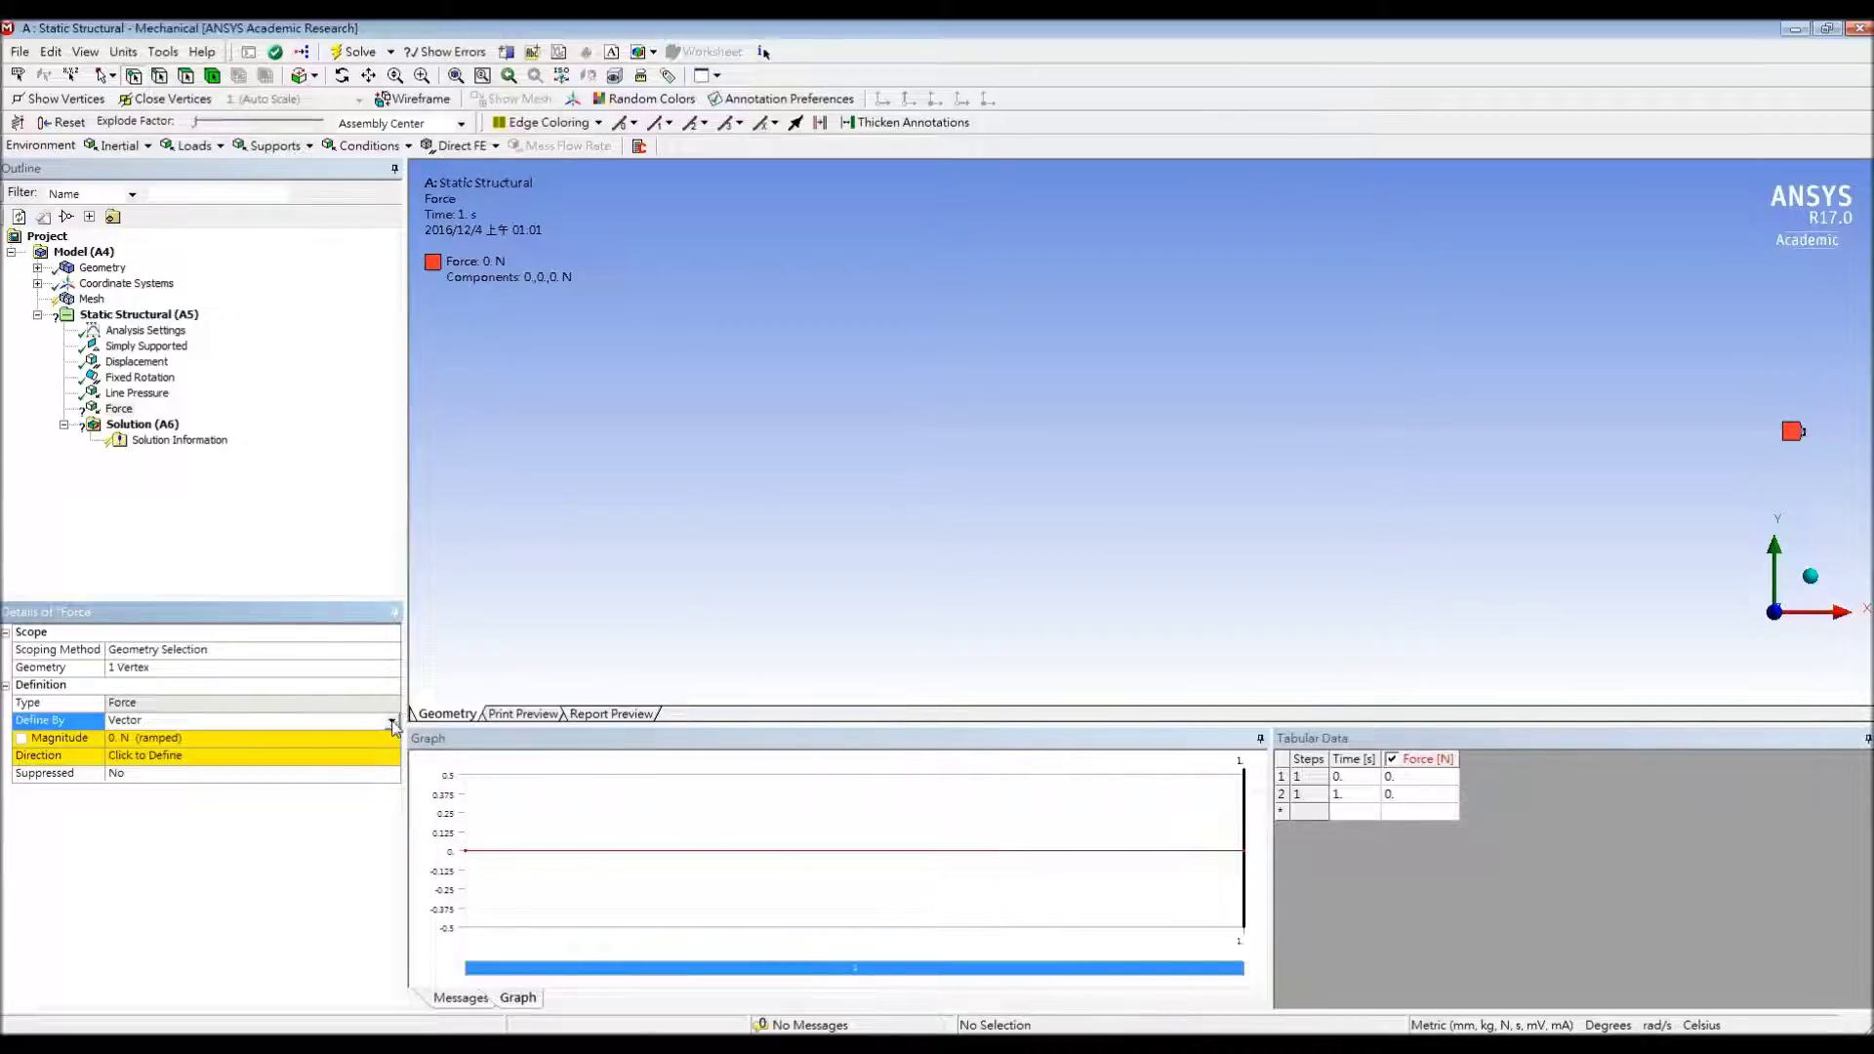
pyautogui.click(391, 720)
pyautogui.click(242, 756)
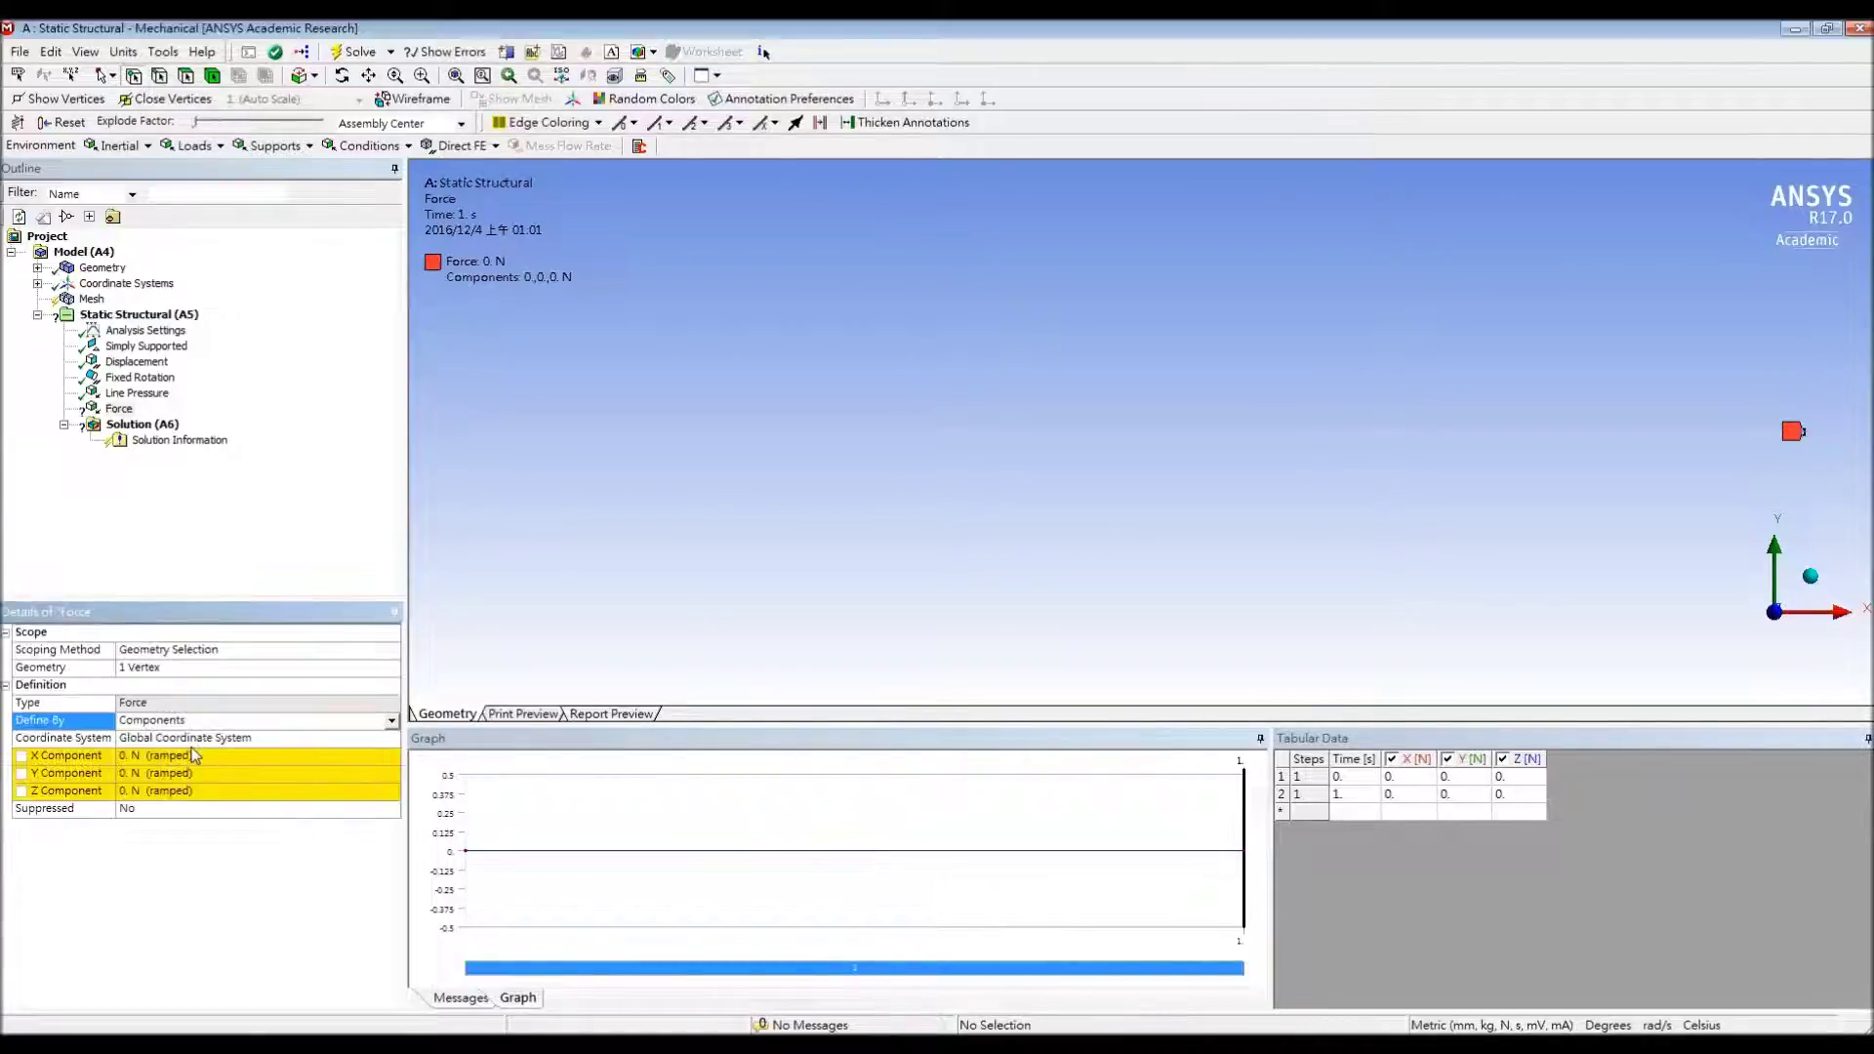
pyautogui.click(178, 756)
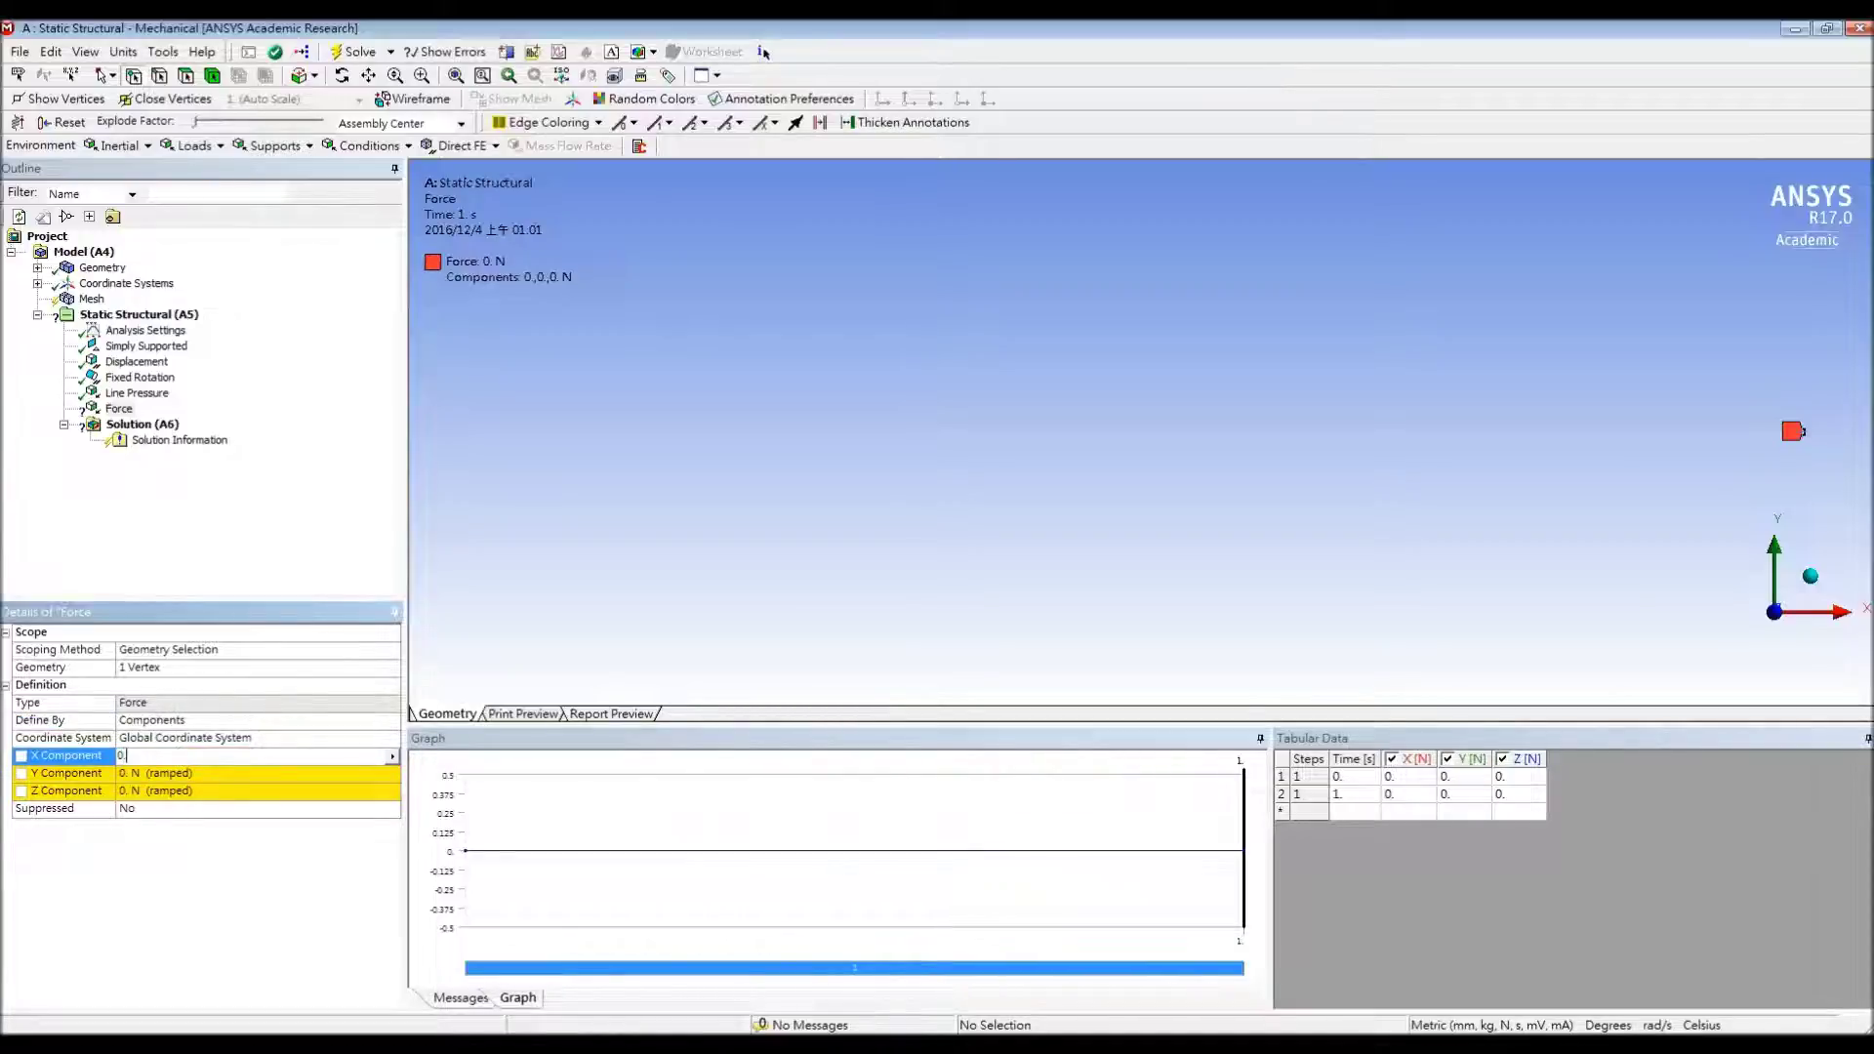
pyautogui.press('Return')
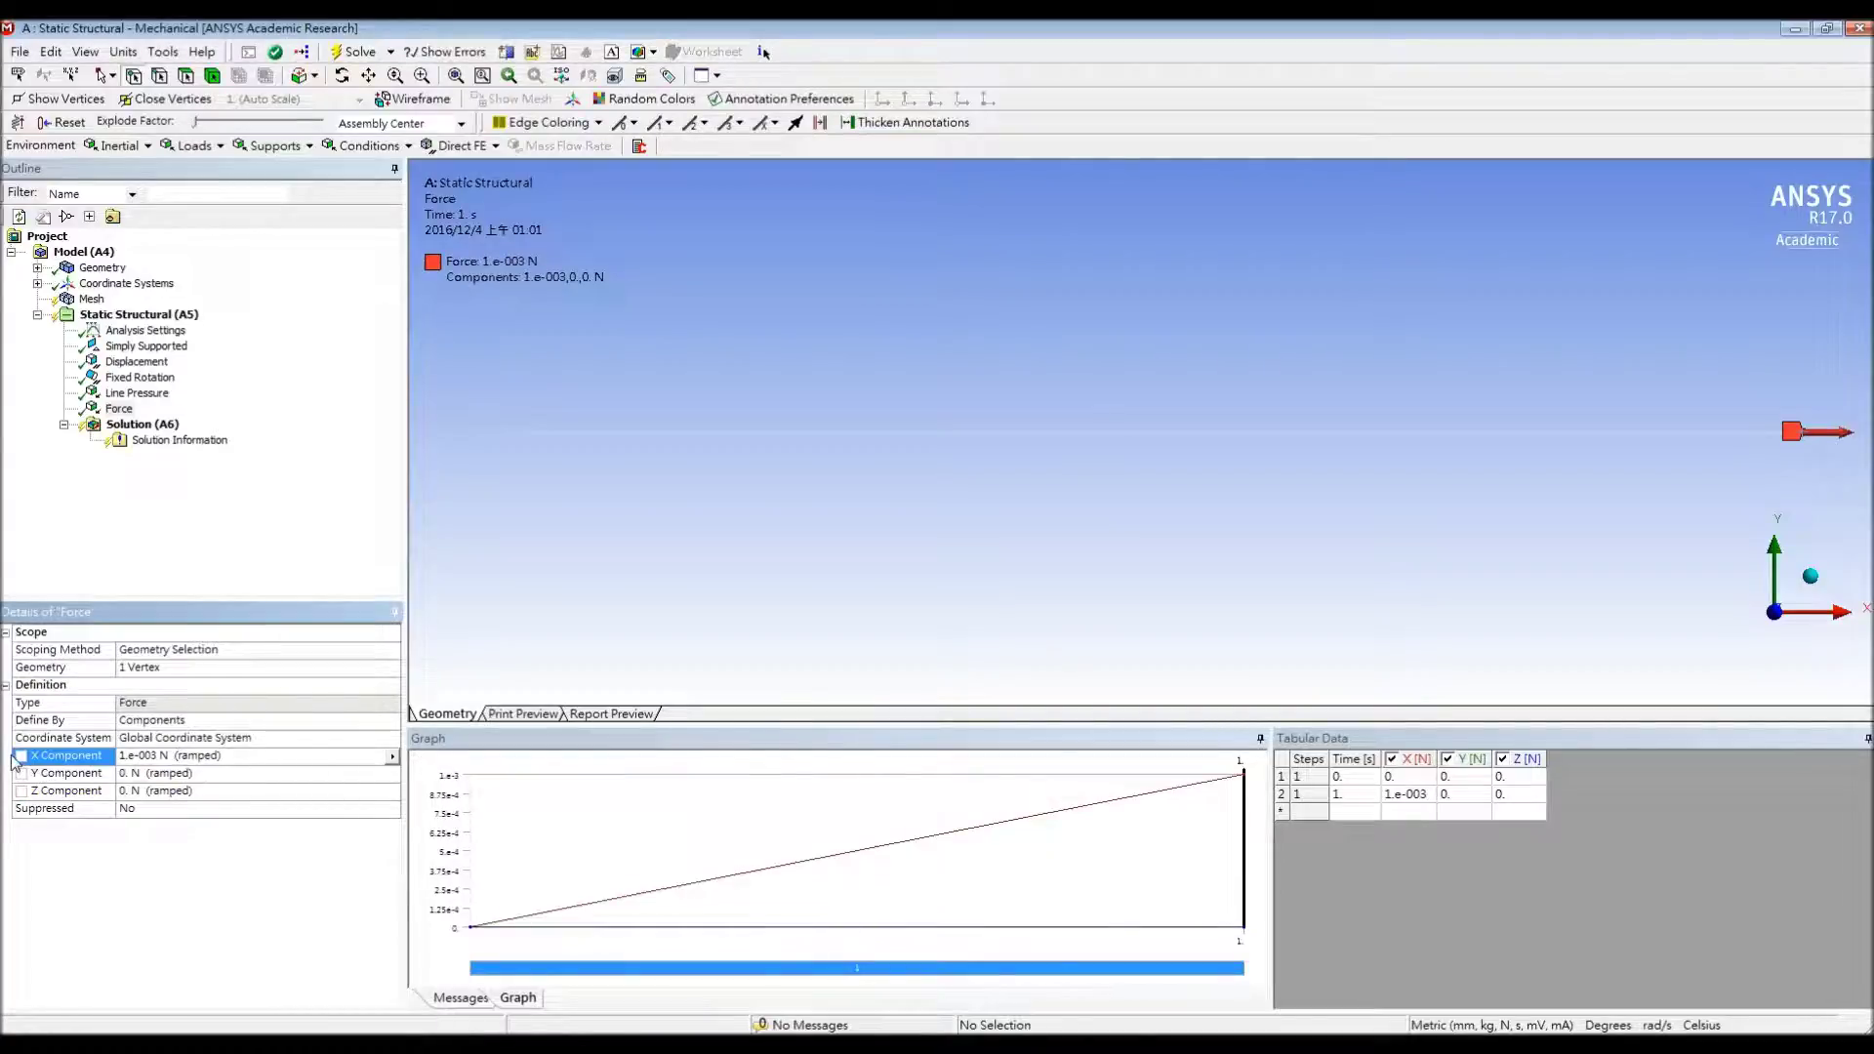
pyautogui.click(20, 756)
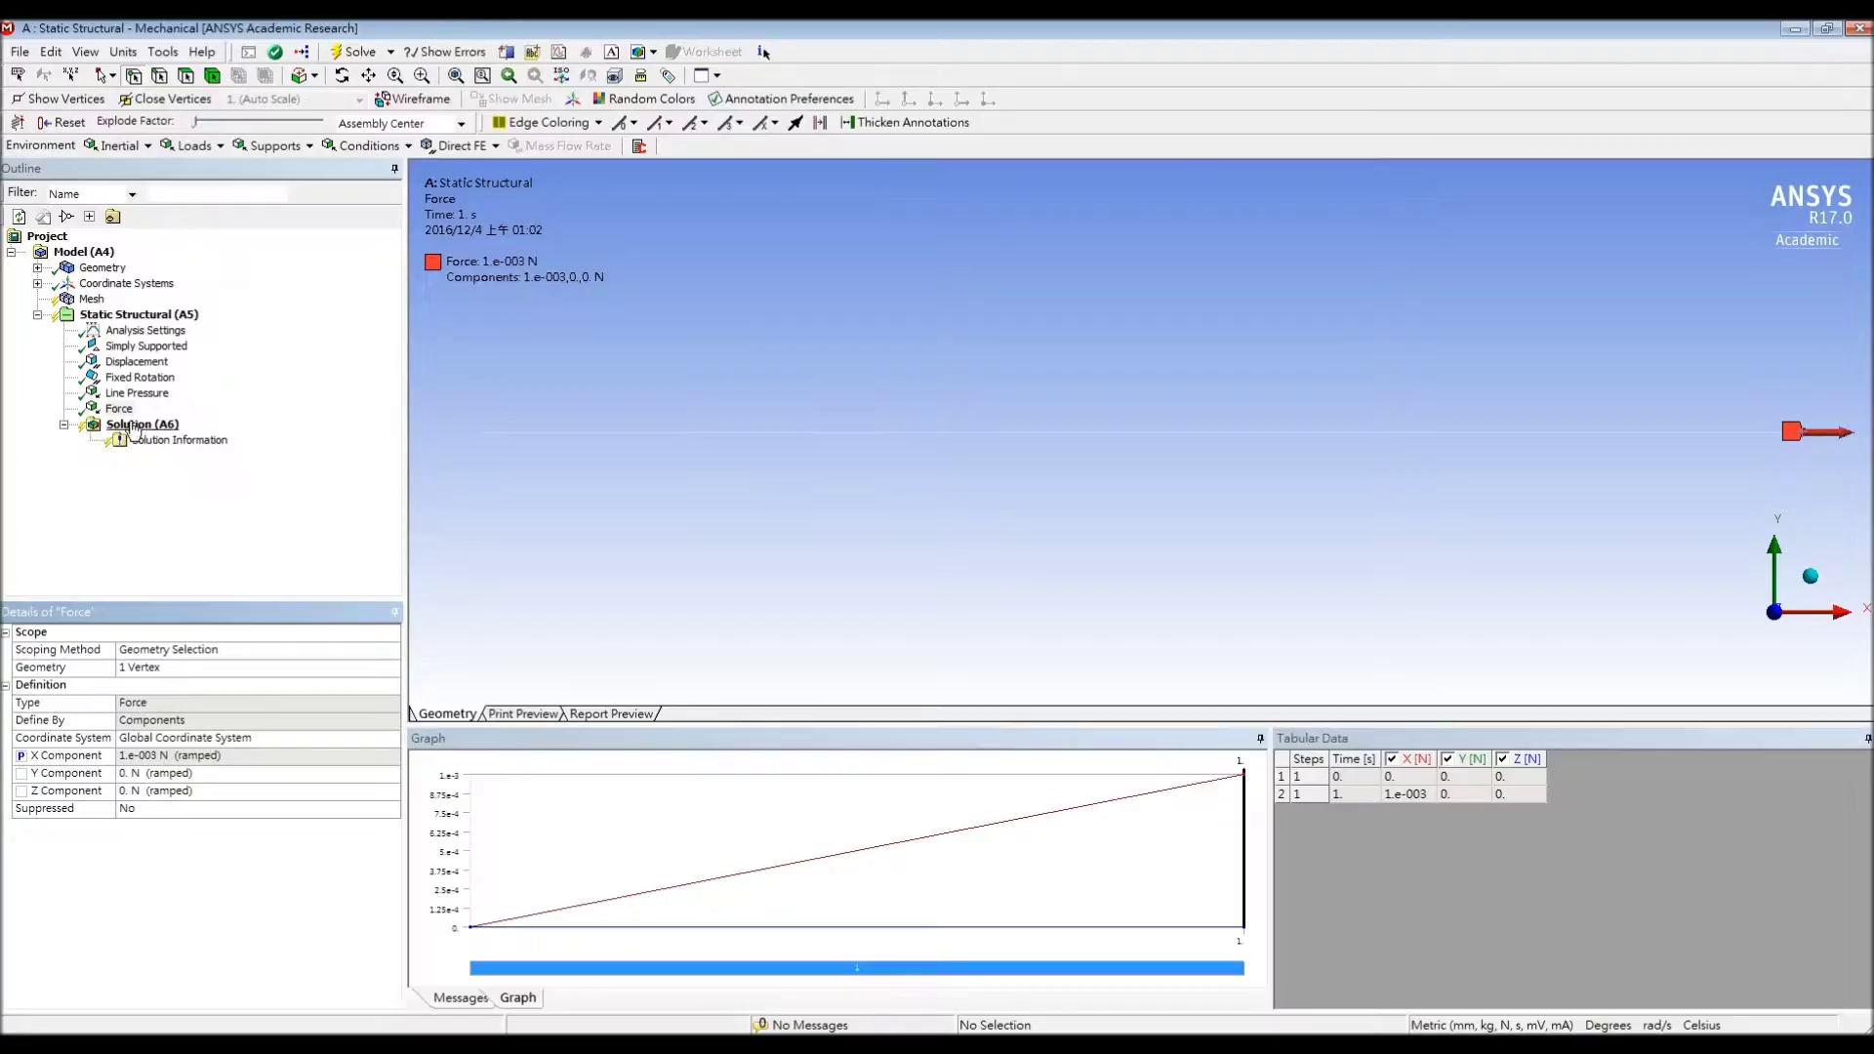
# Add a Directional Deformation result along the Y axis and mark its minimum as an output parameter
pyautogui.click(132, 424)
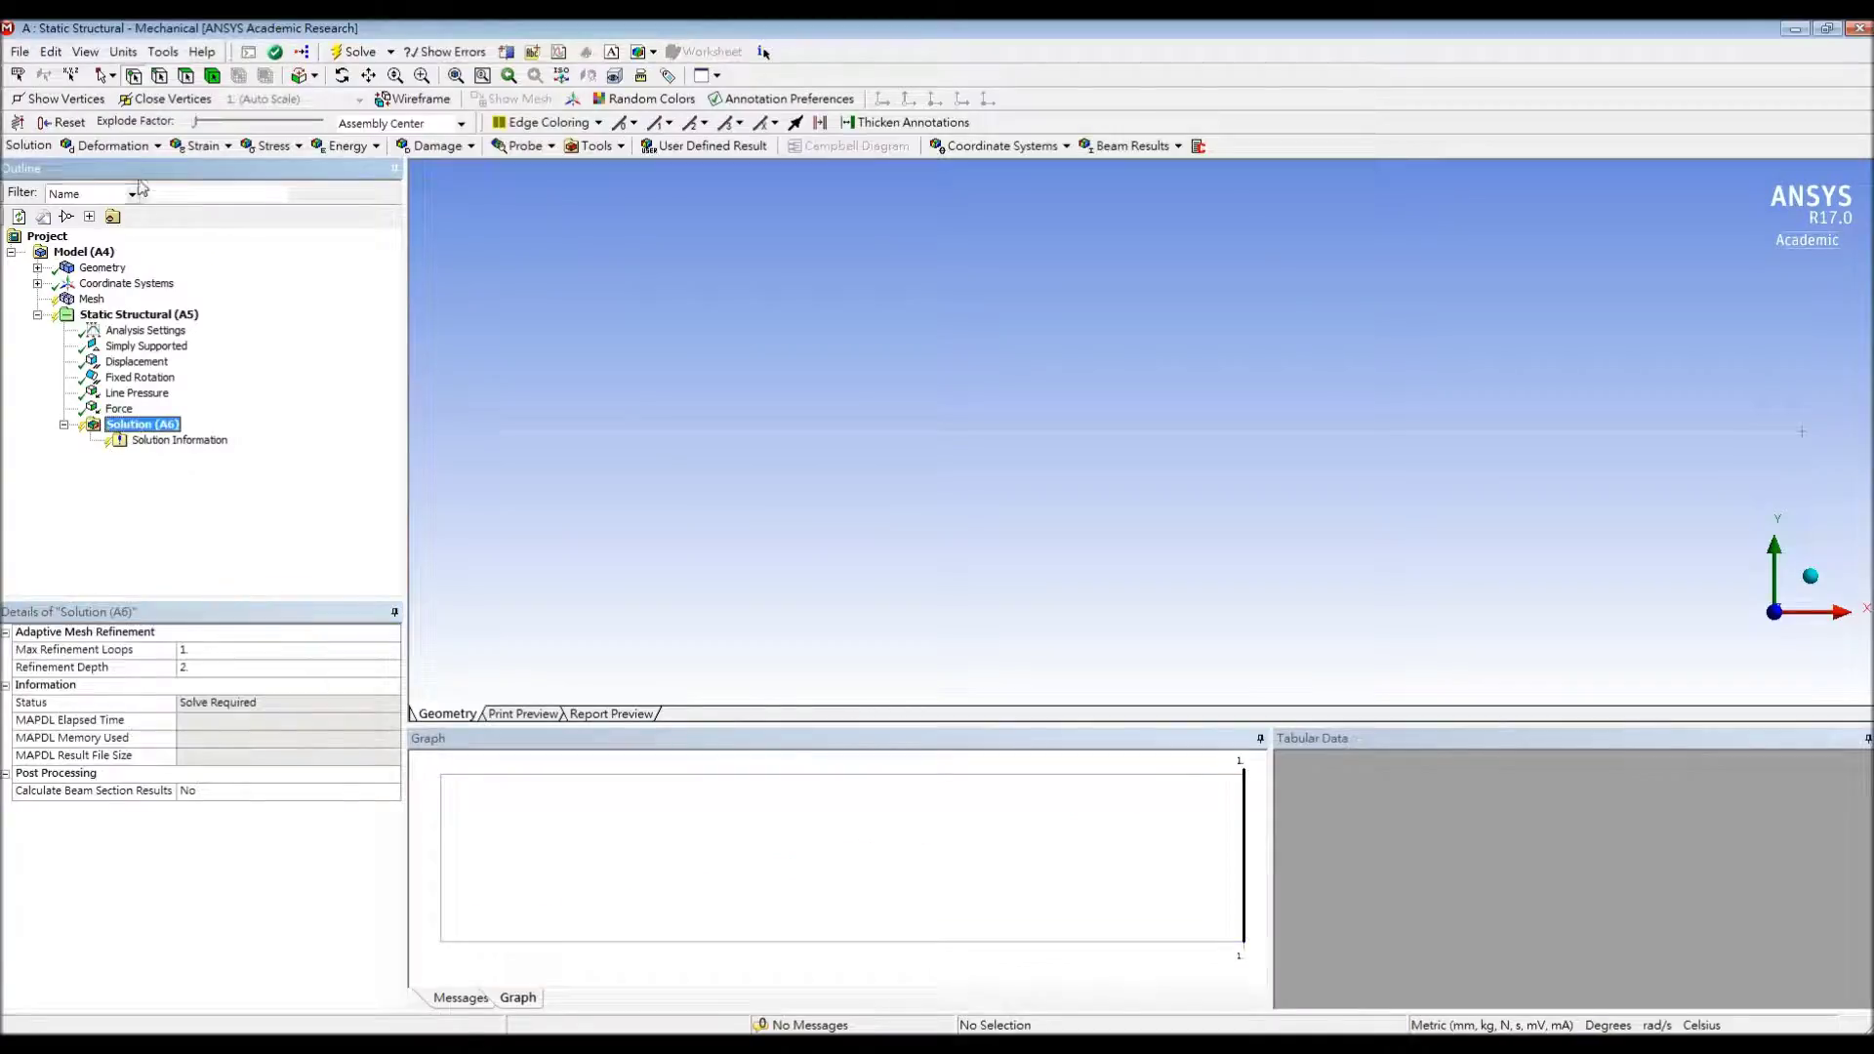
pyautogui.click(137, 148)
pyautogui.click(141, 192)
pyautogui.click(207, 721)
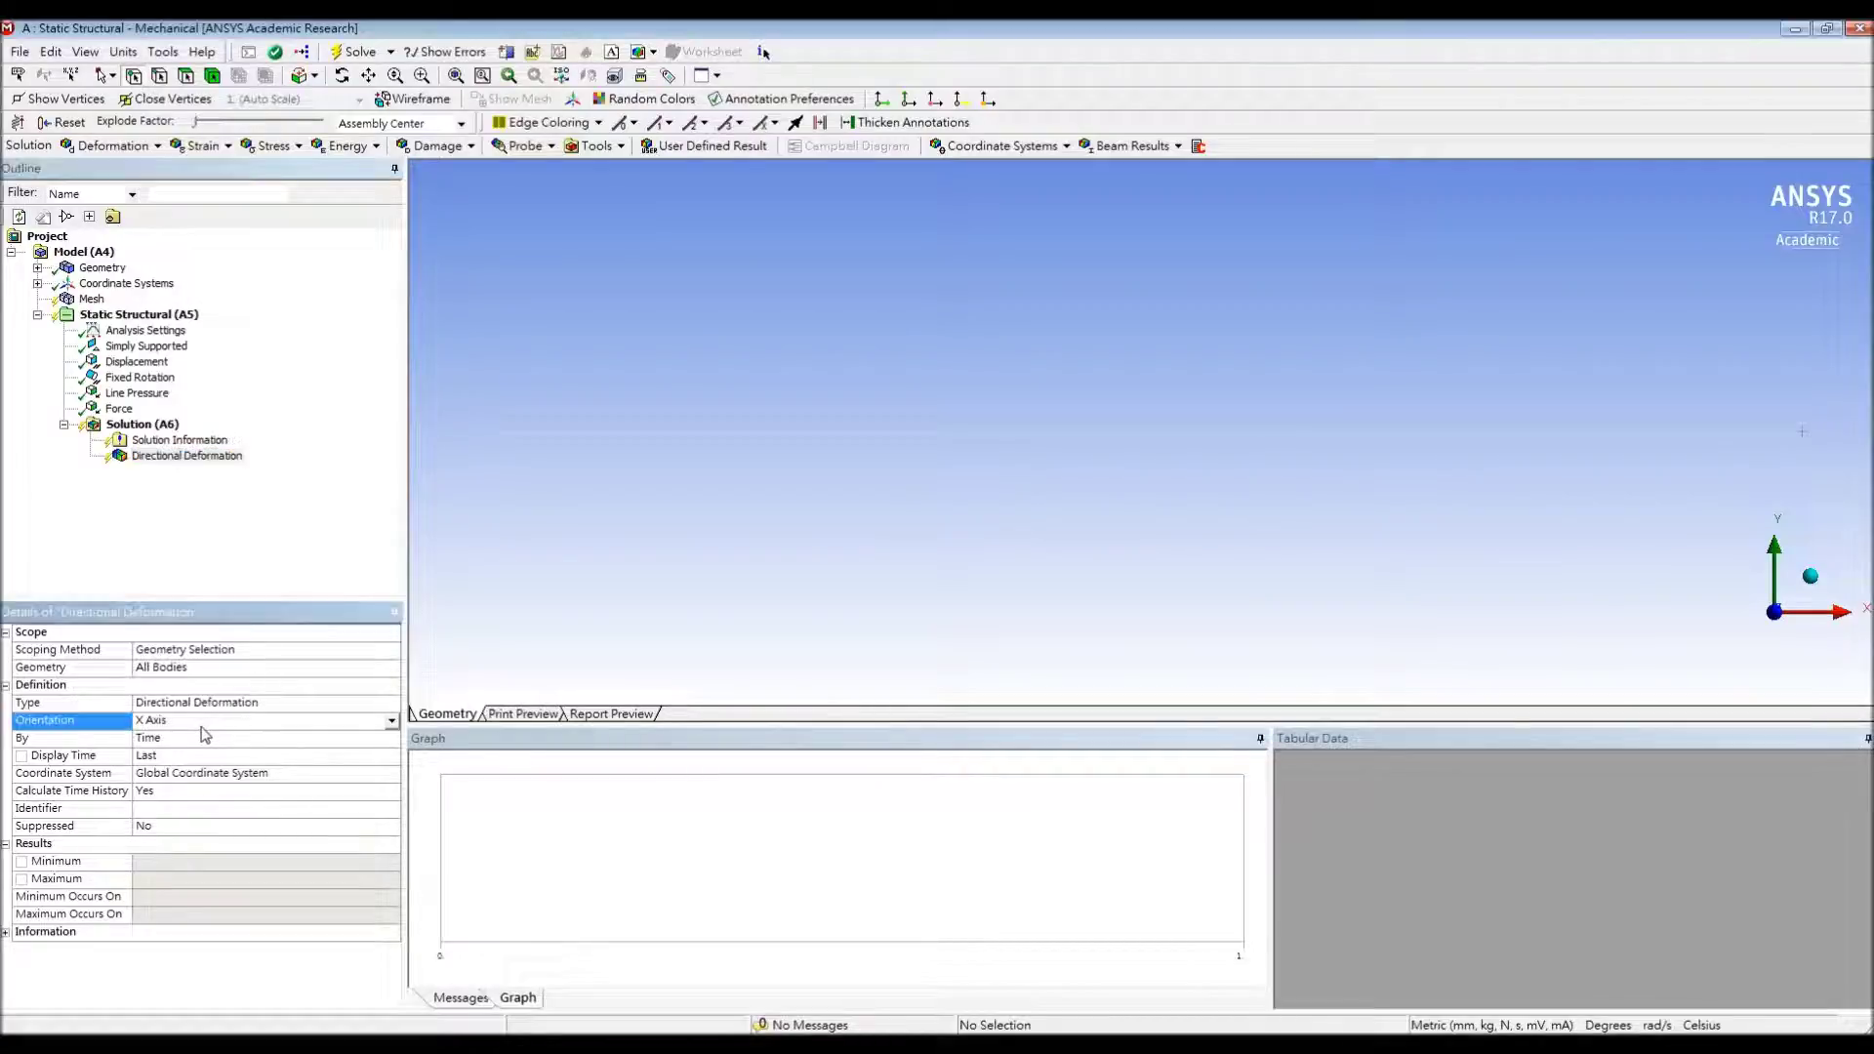
pyautogui.click(392, 720)
pyautogui.click(236, 754)
pyautogui.click(21, 862)
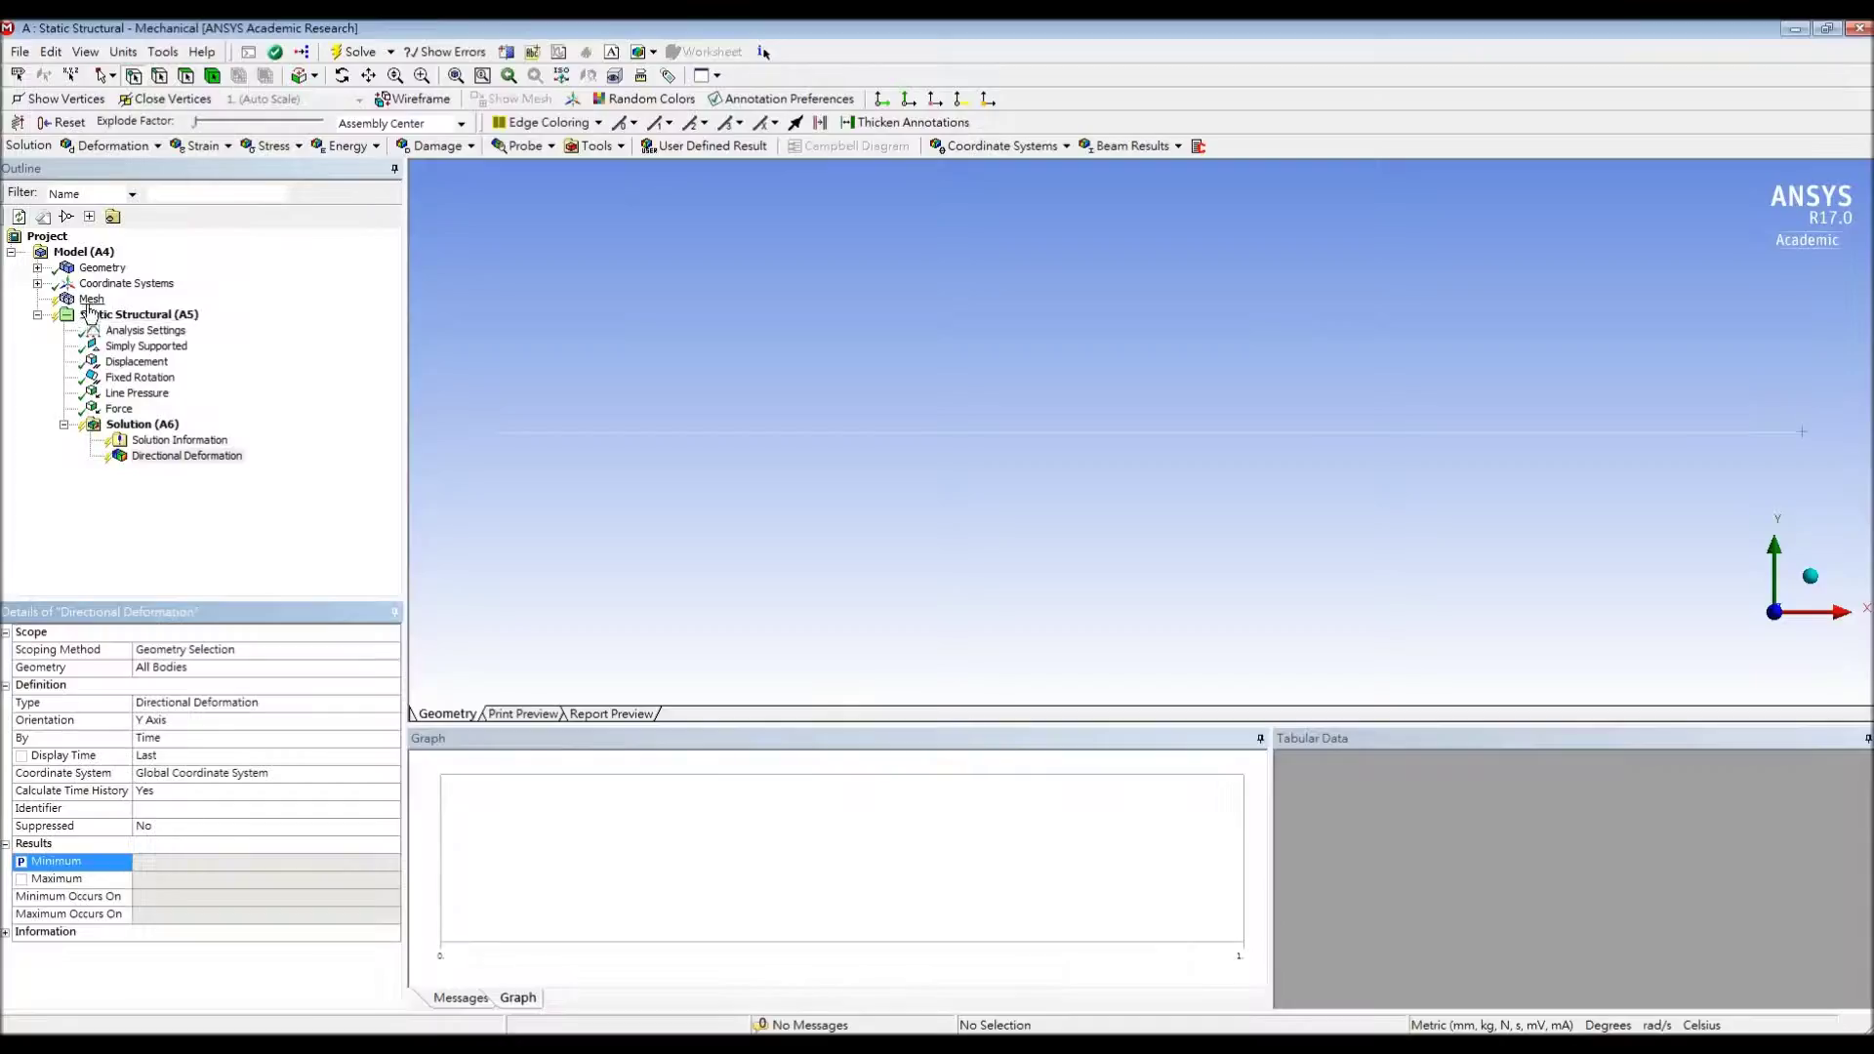
# Set the mesh element size to 10 mm in the sizing settings
pyautogui.click(91, 299)
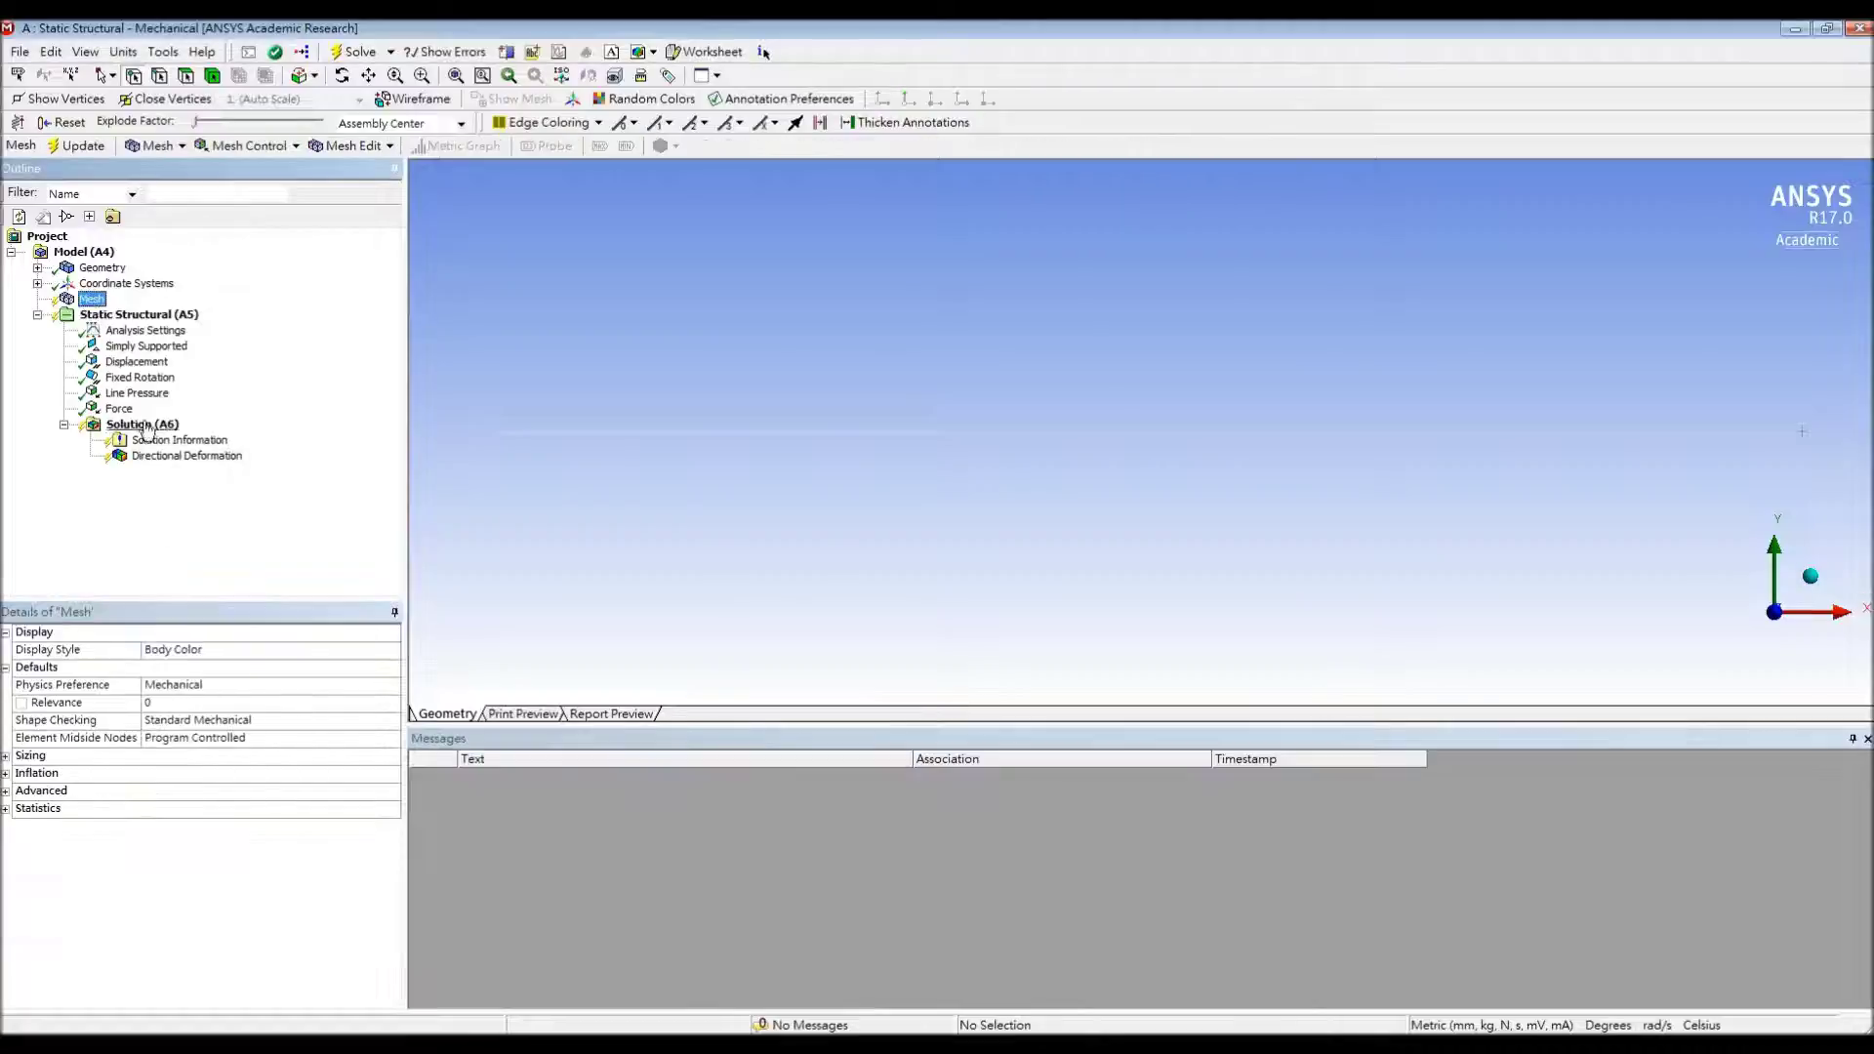
pyautogui.click(6, 756)
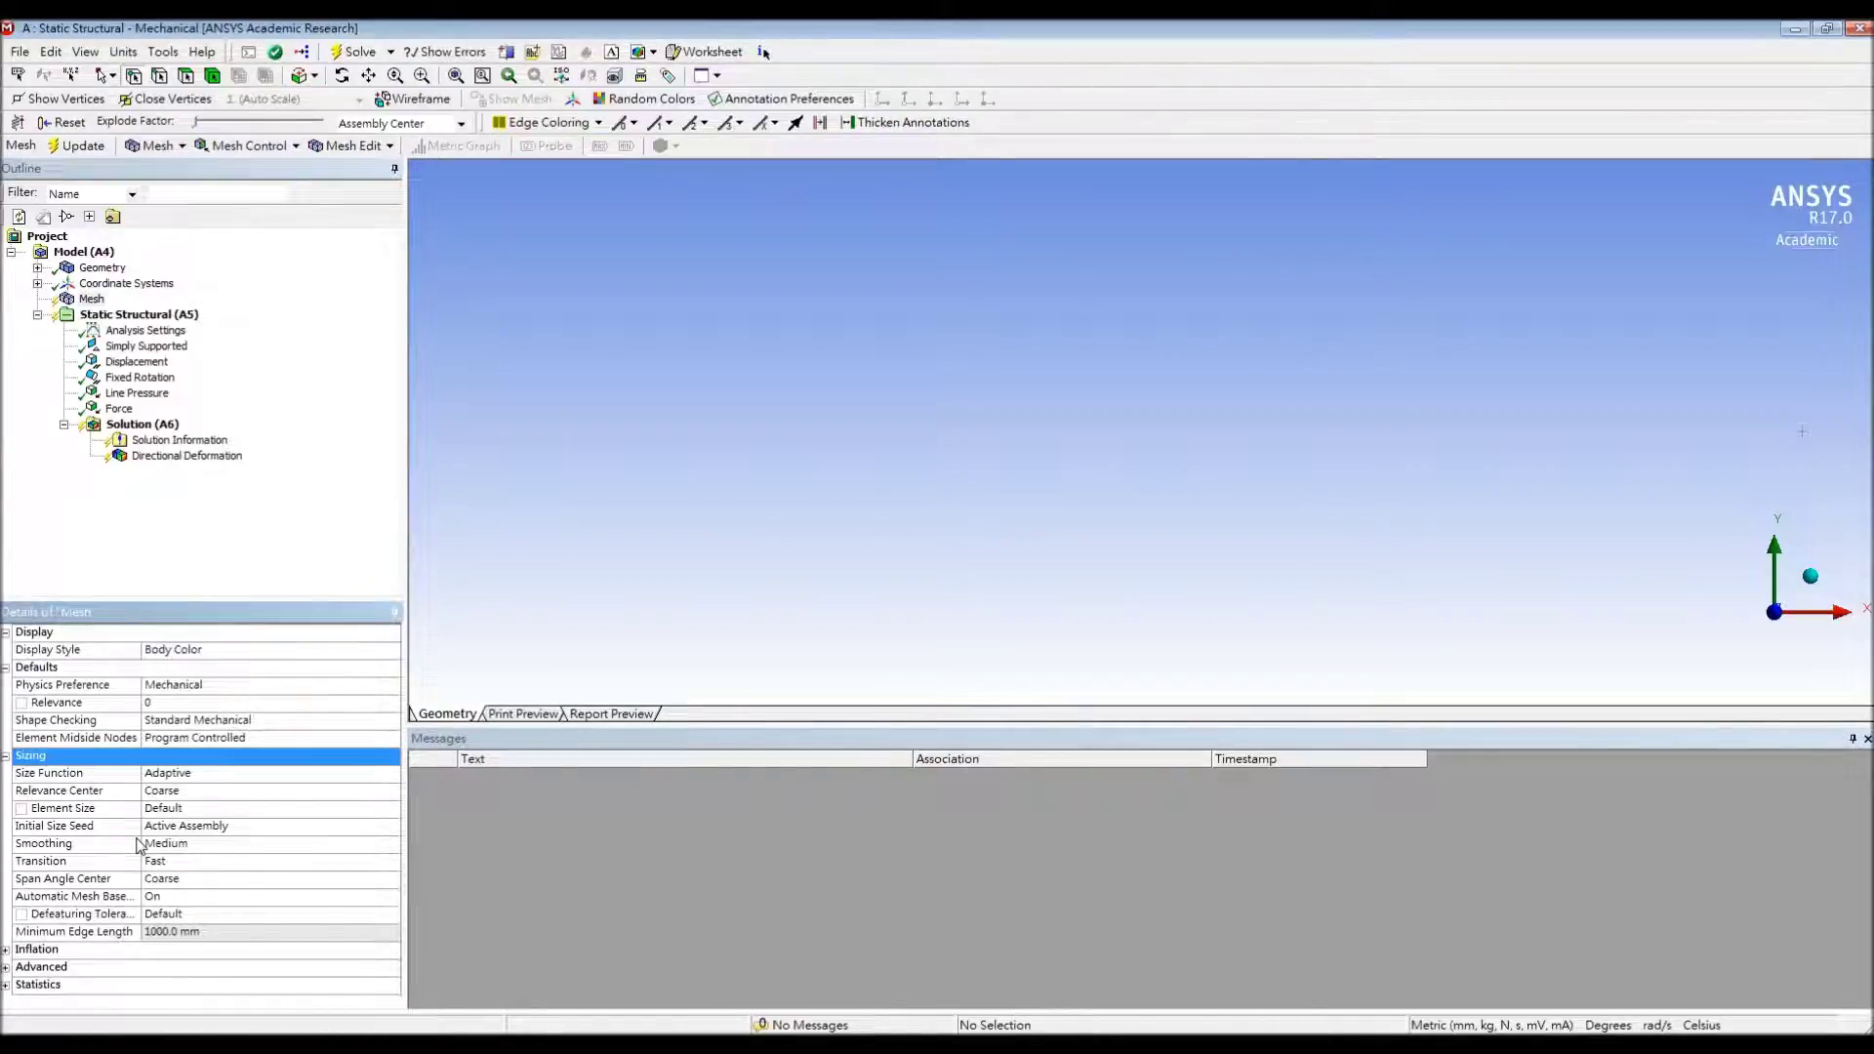
pyautogui.click(156, 811)
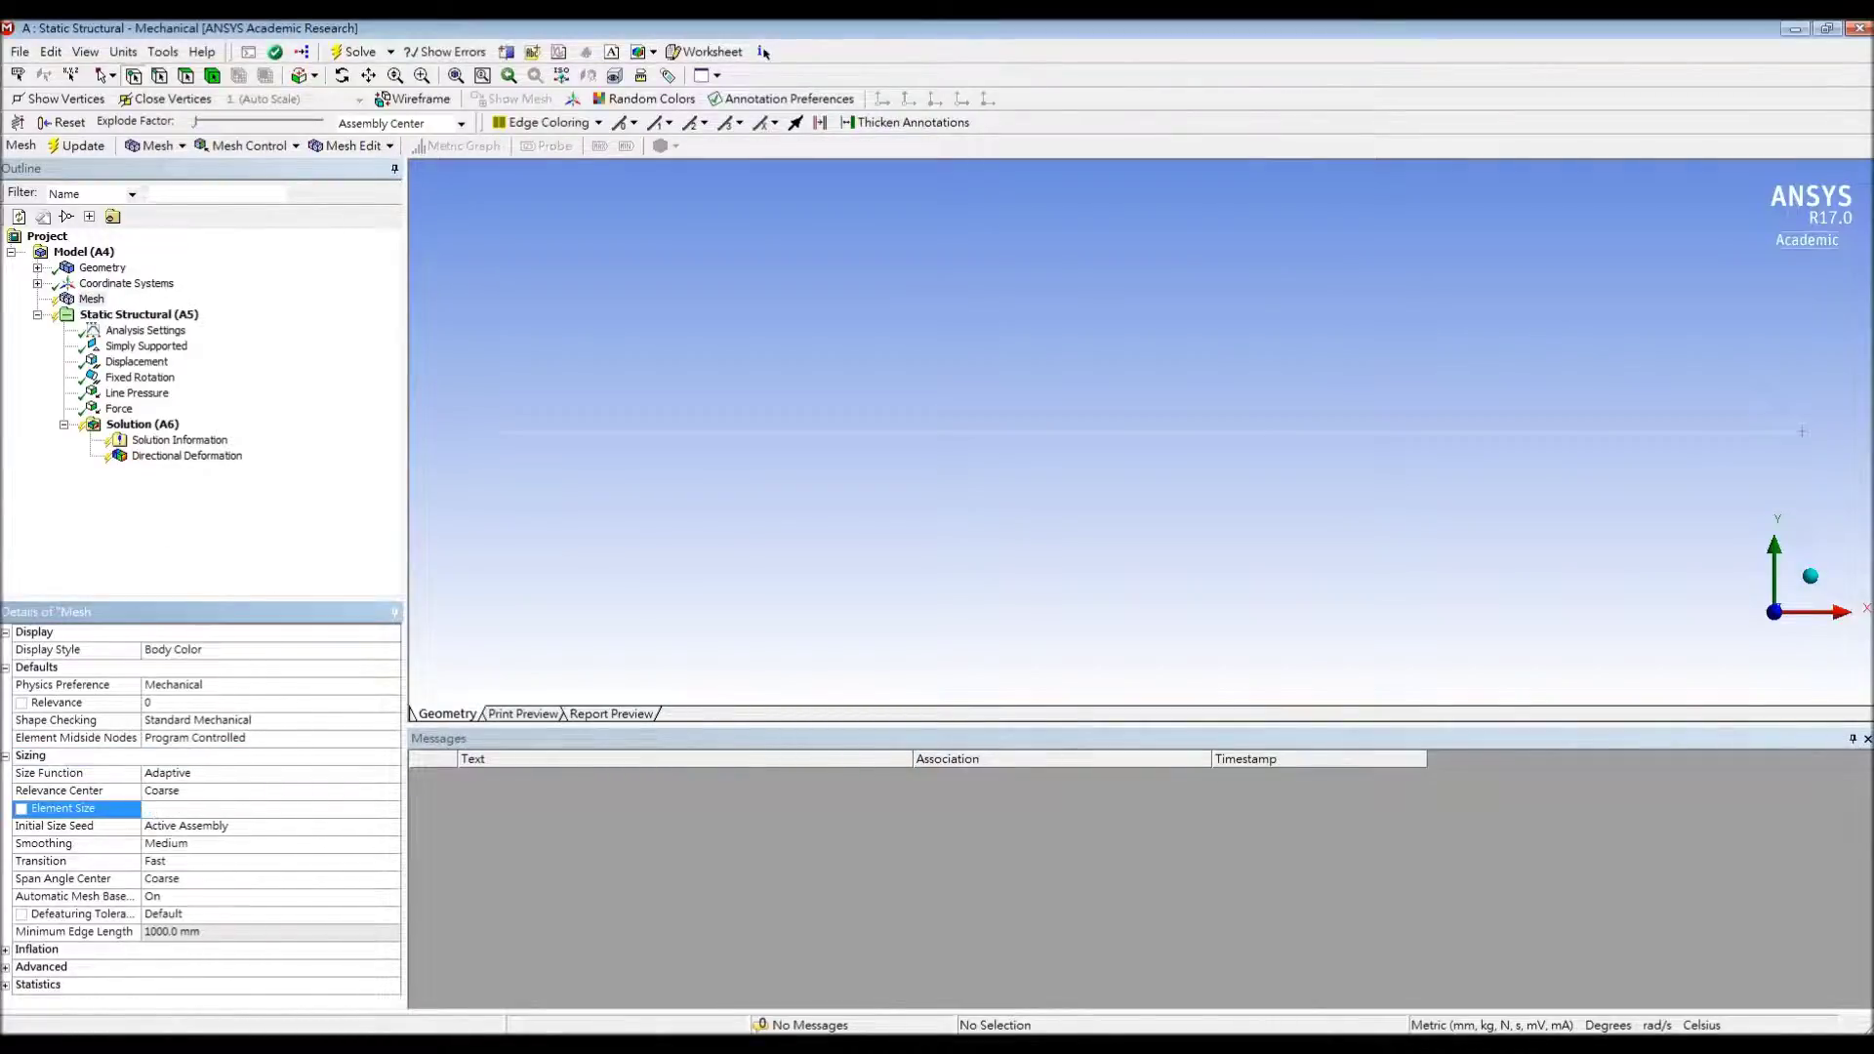
pyautogui.write('10')
pyautogui.press('Return')
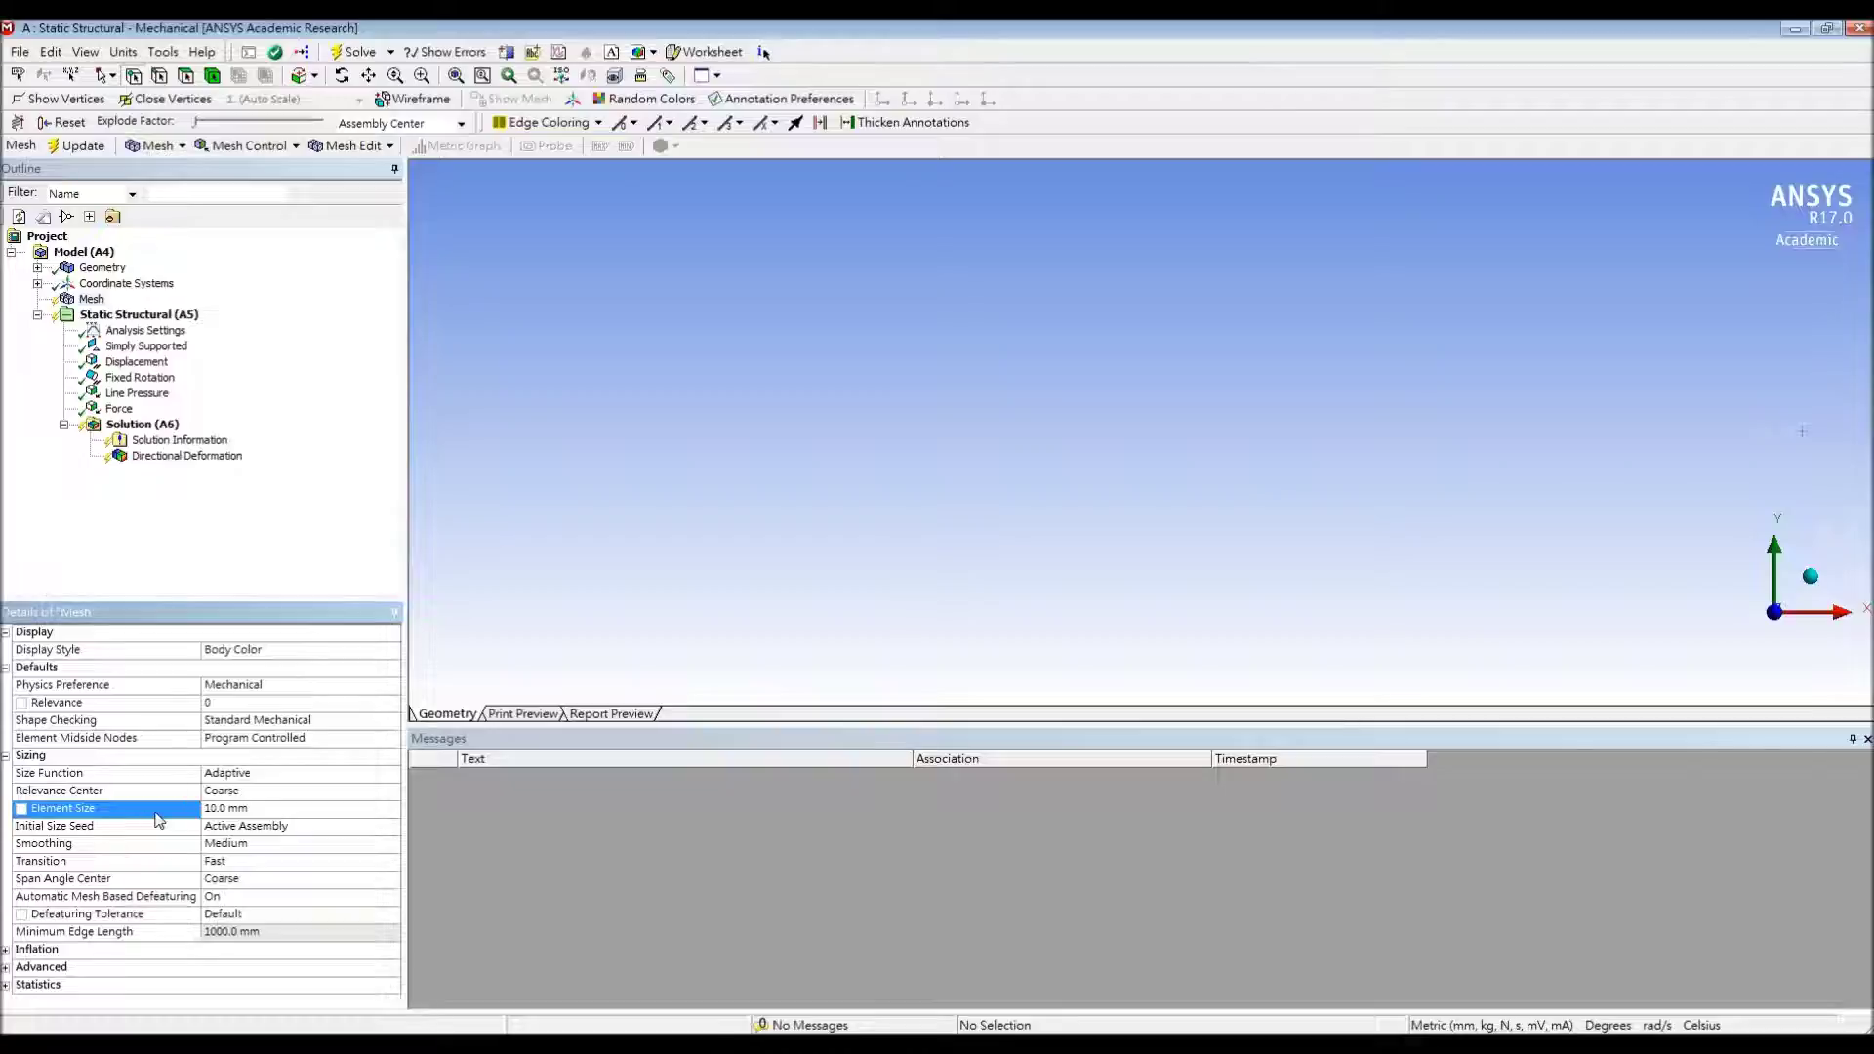
# Generate the beam mesh and check its node and element statistics
pyautogui.click(6, 985)
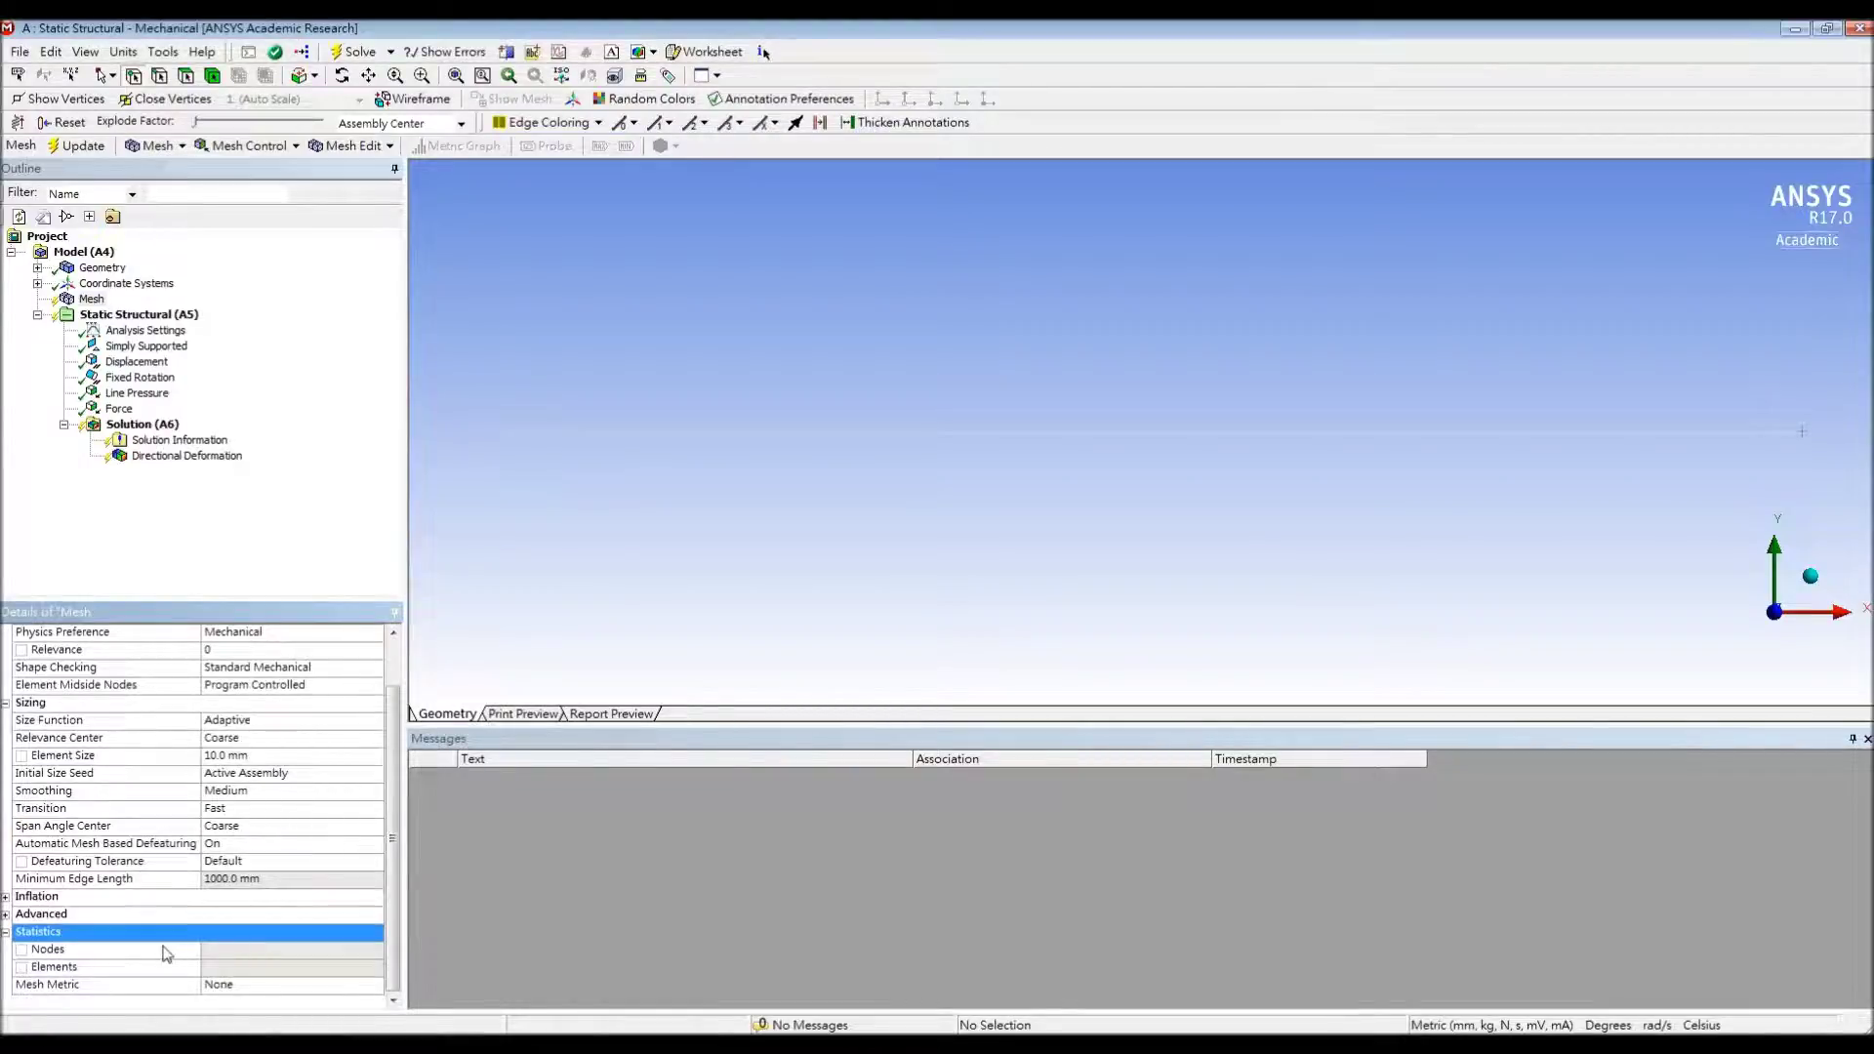
pyautogui.click(157, 145)
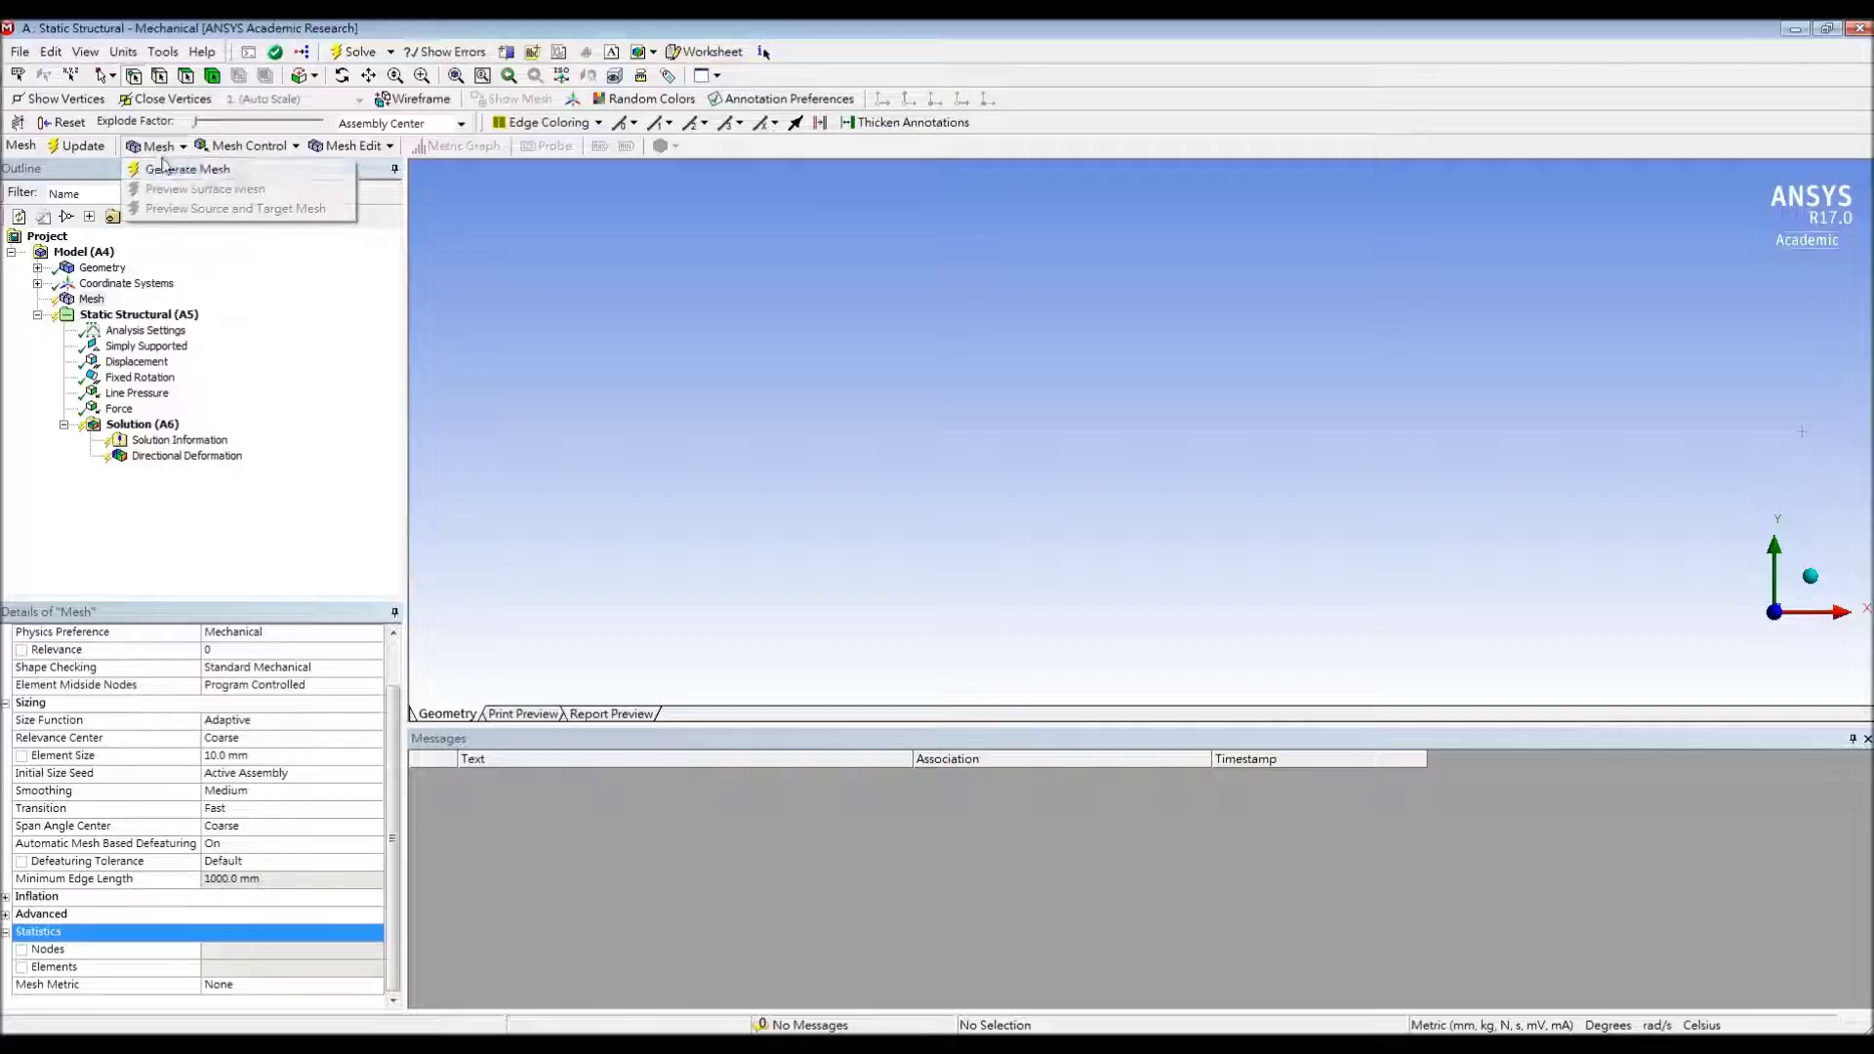
pyautogui.click(195, 168)
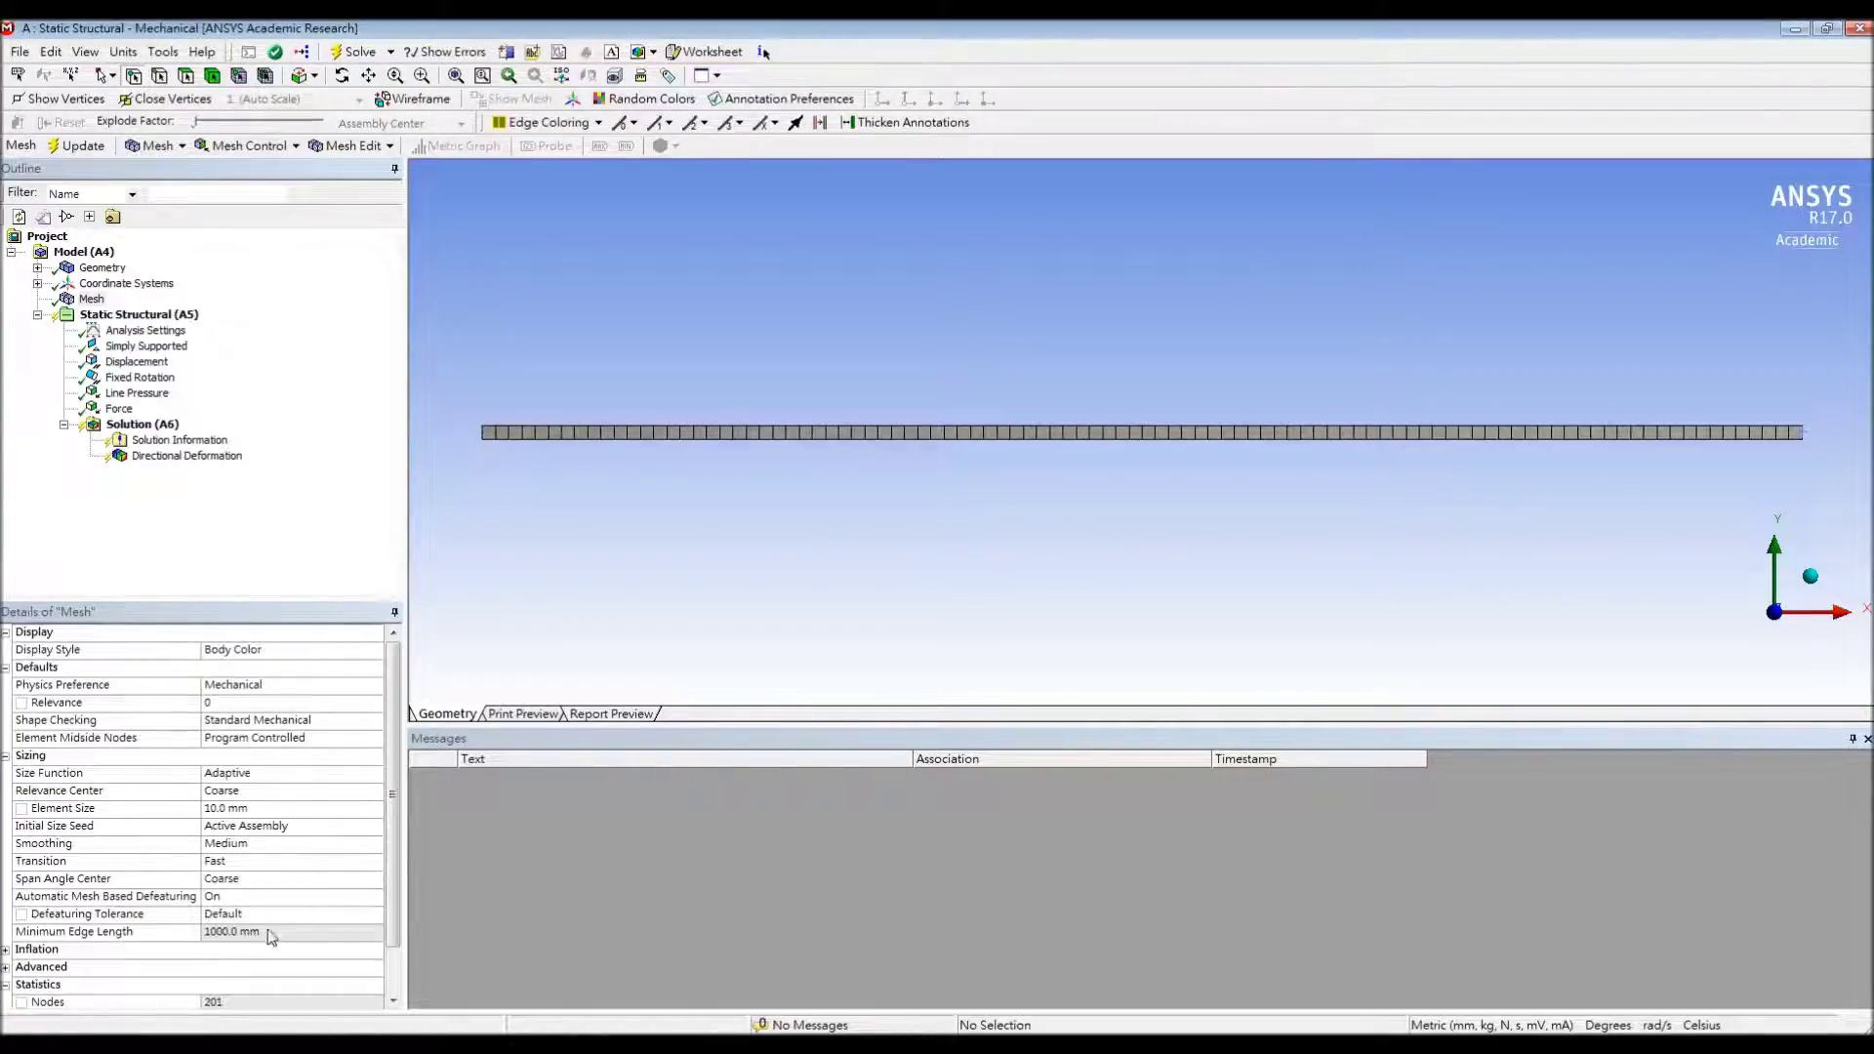
pyautogui.moveTo(390, 932); pyautogui.dragTo(392, 981)
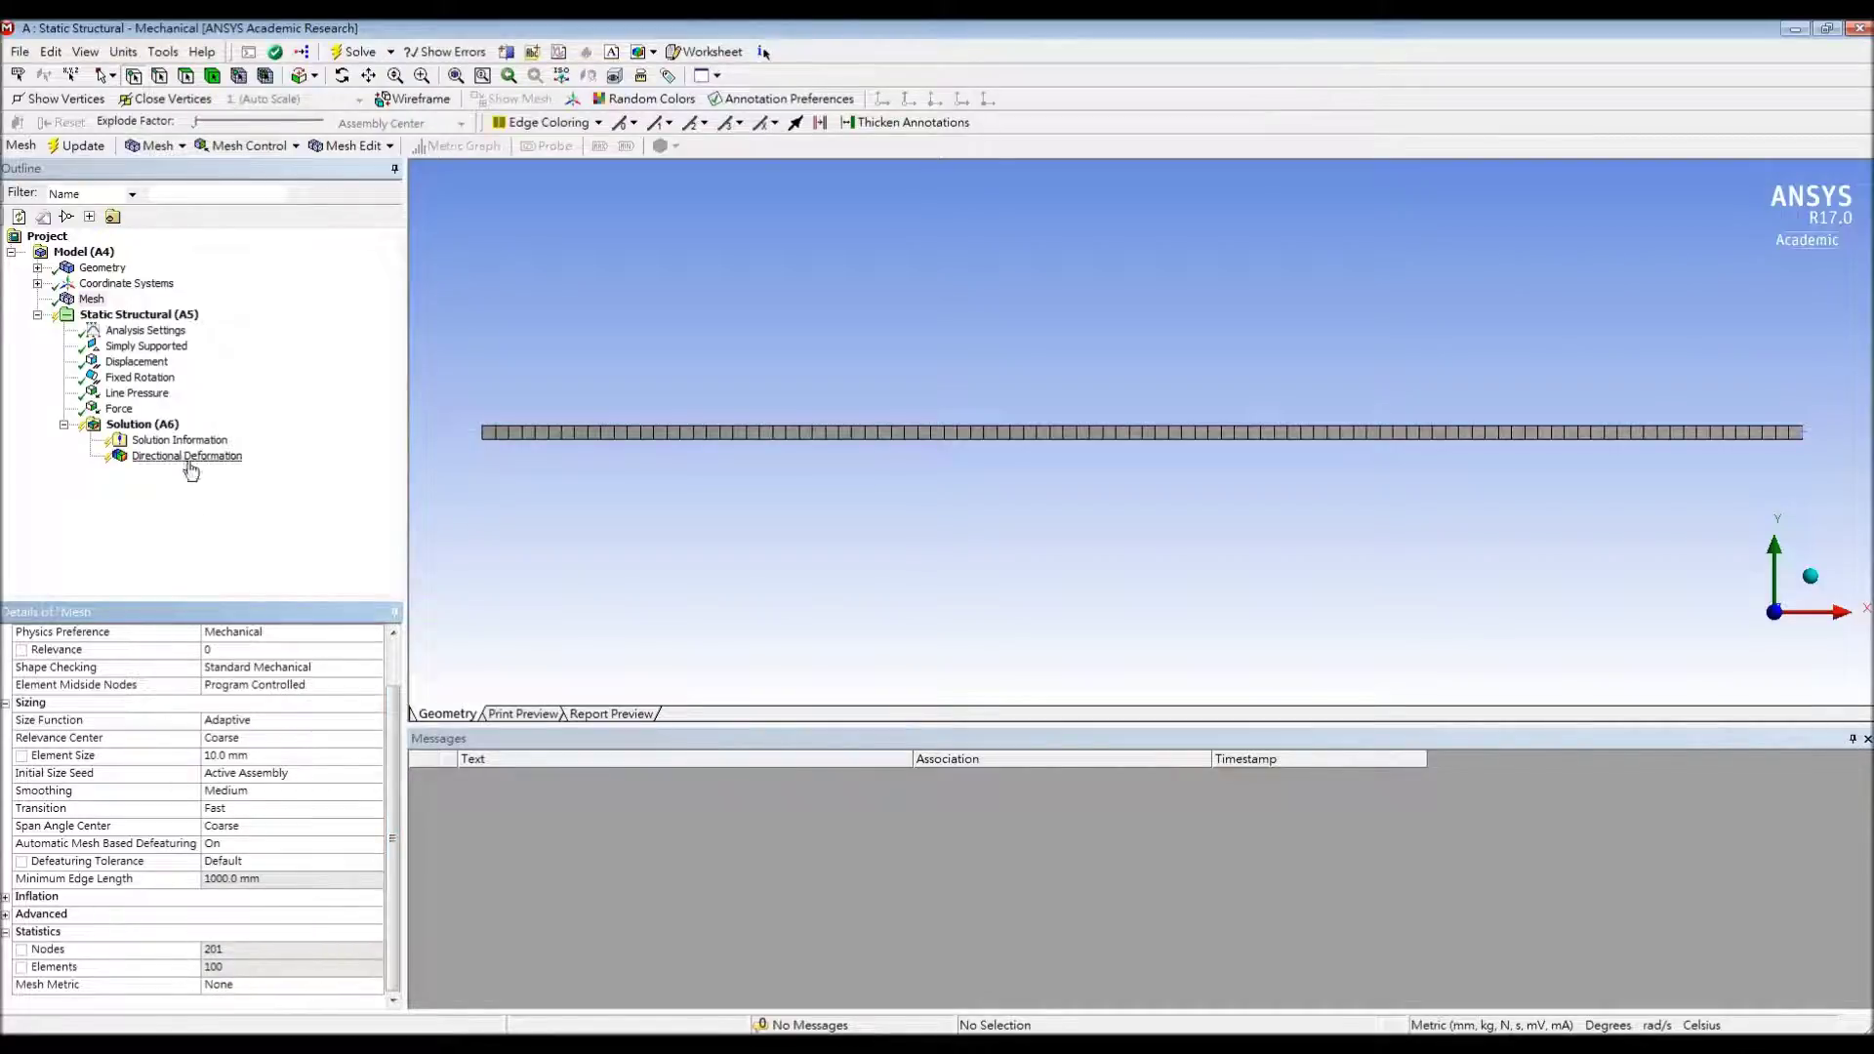
# Turn on Large Deflection in the analysis settings' solver controls
pyautogui.click(147, 331)
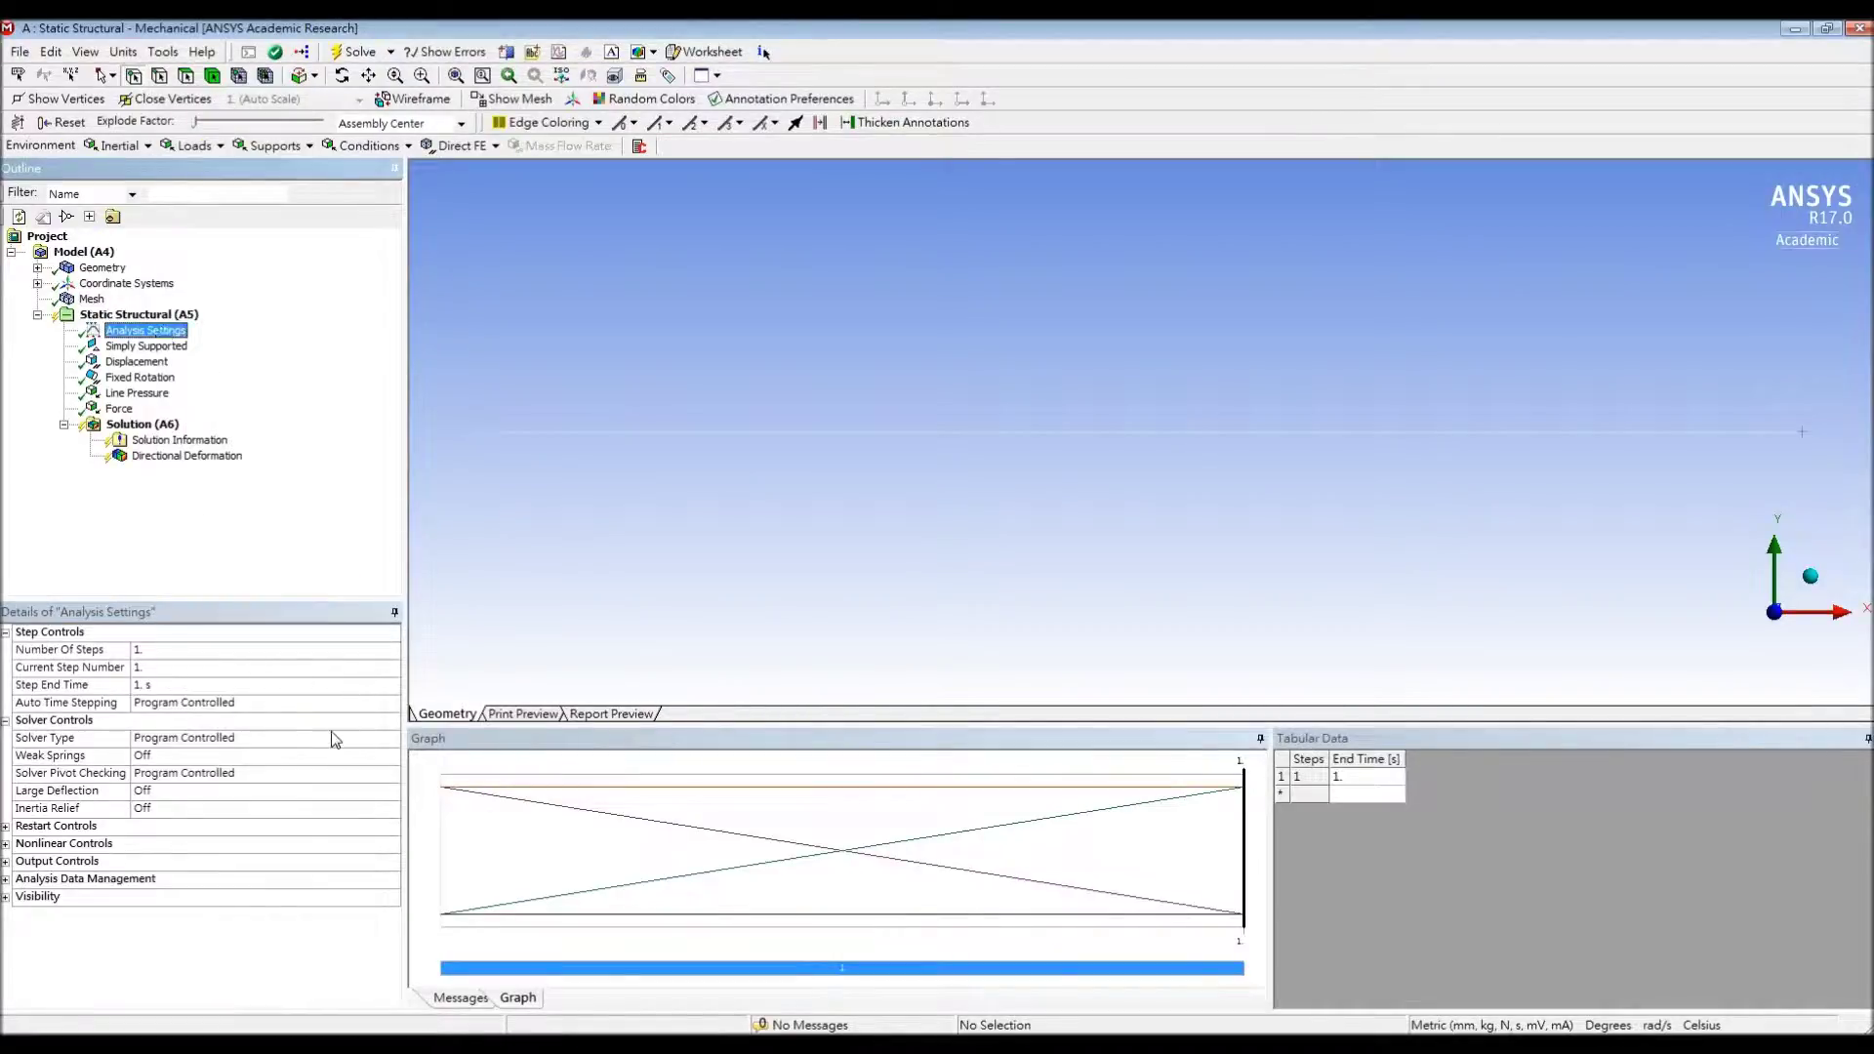
pyautogui.click(303, 791)
pyautogui.click(392, 793)
pyautogui.click(287, 825)
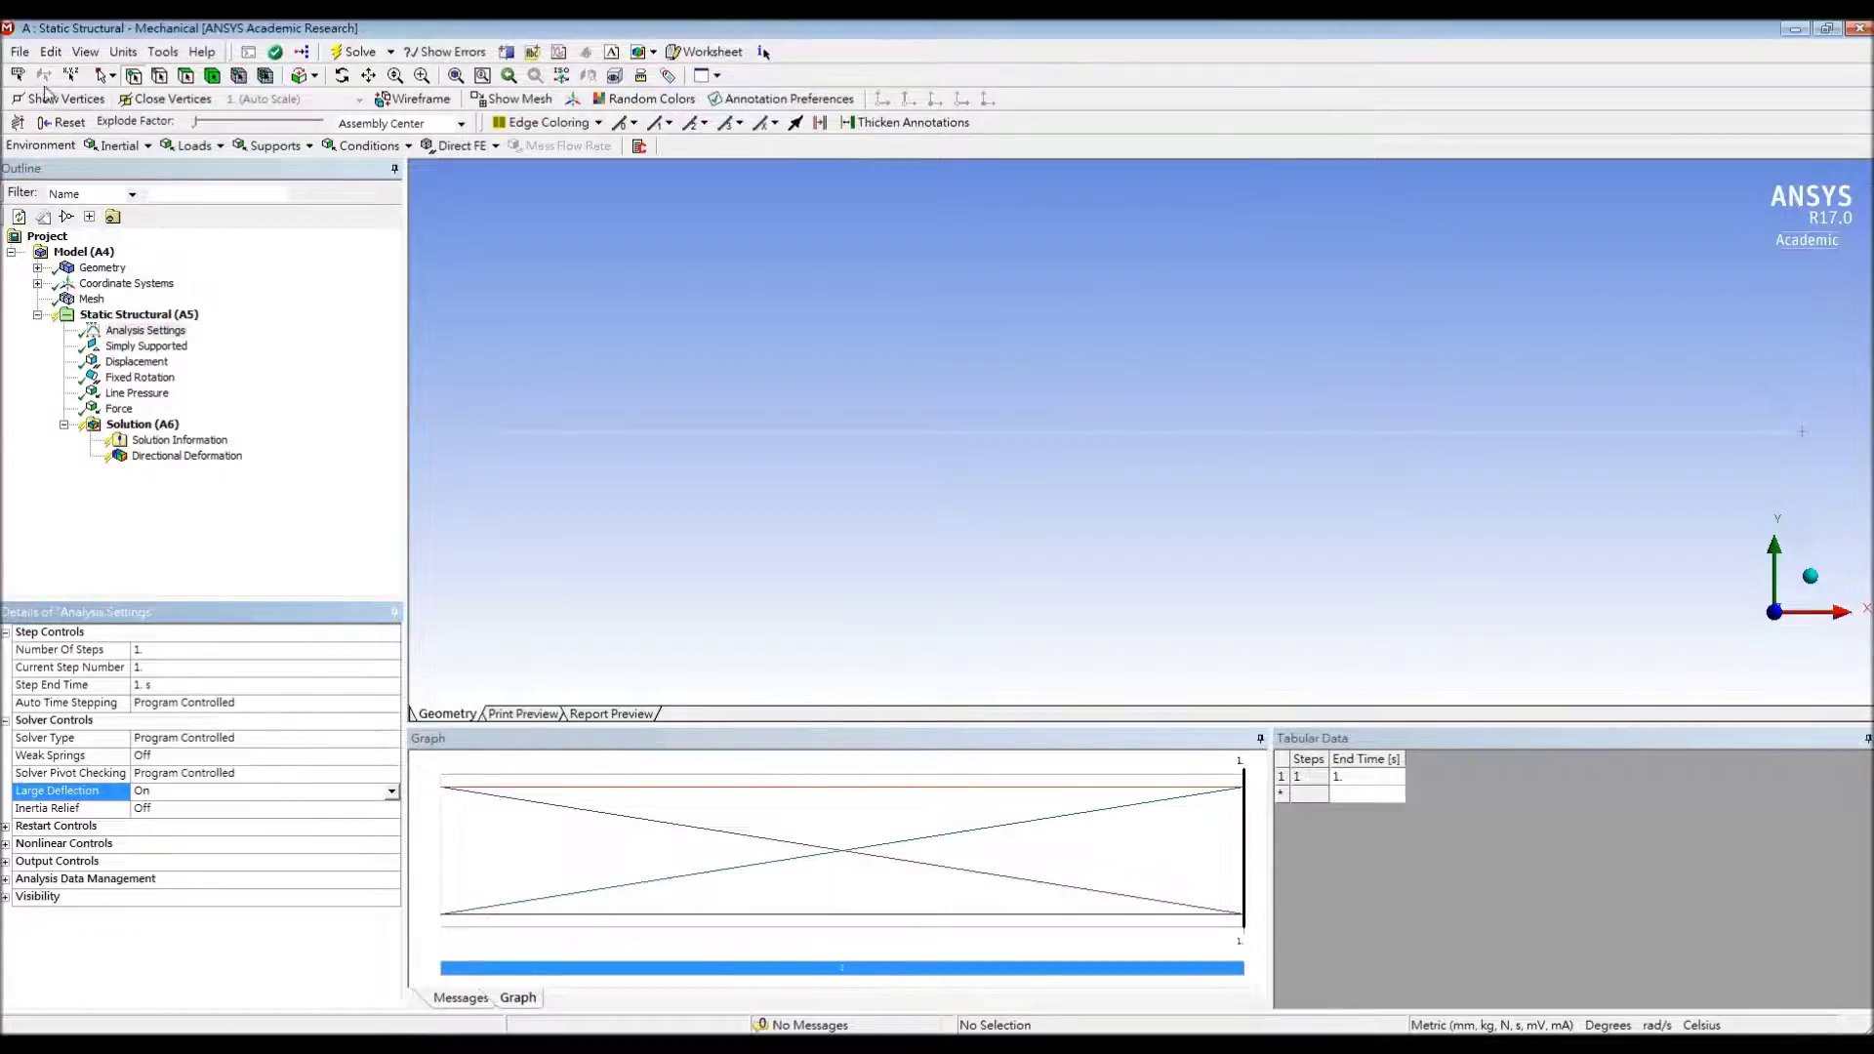
# Close the Mechanical session and open the project's Parameter Set in Workbench
pyautogui.click(20, 51)
pyautogui.click(101, 173)
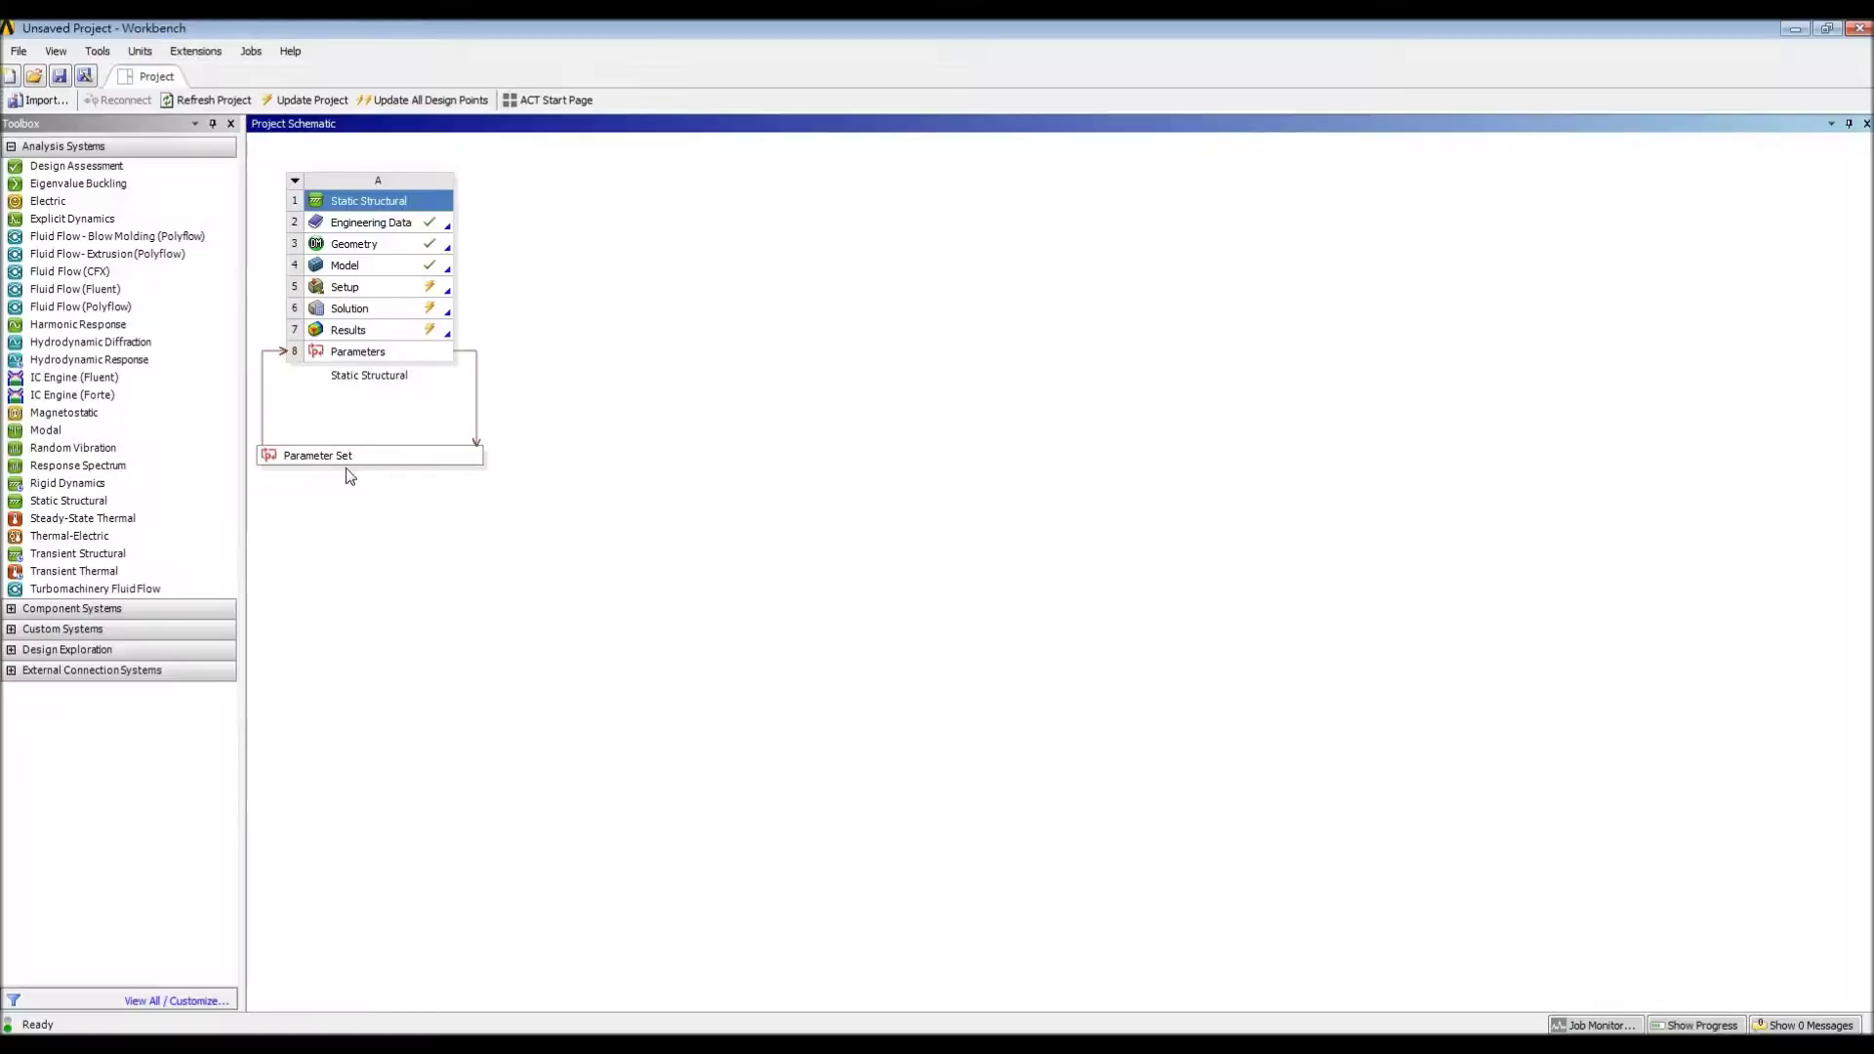
pyautogui.doubleClick(343, 456)
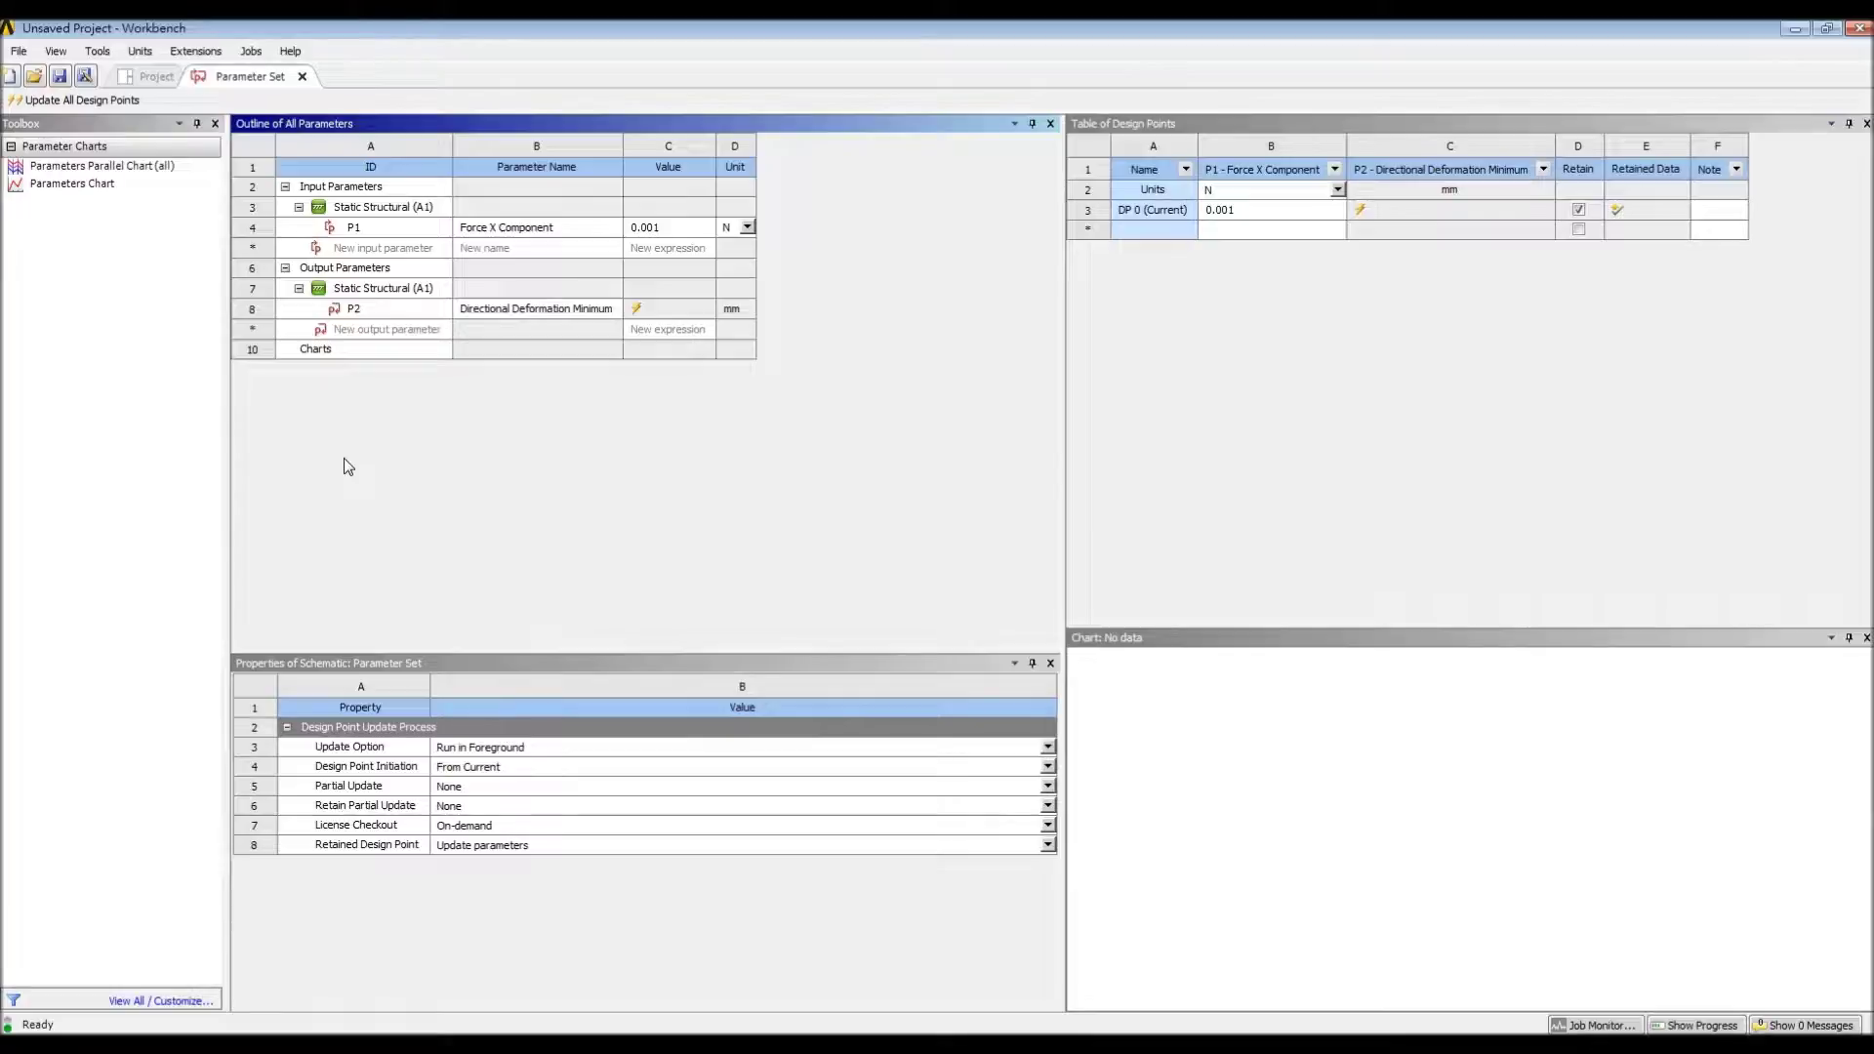
# Add design points with Force X Component values of 100, 200, 300, 400, 500 and 1000 N
pyautogui.click(1261, 230)
pyautogui.write('100')
pyautogui.press('Return')
pyautogui.write('200')
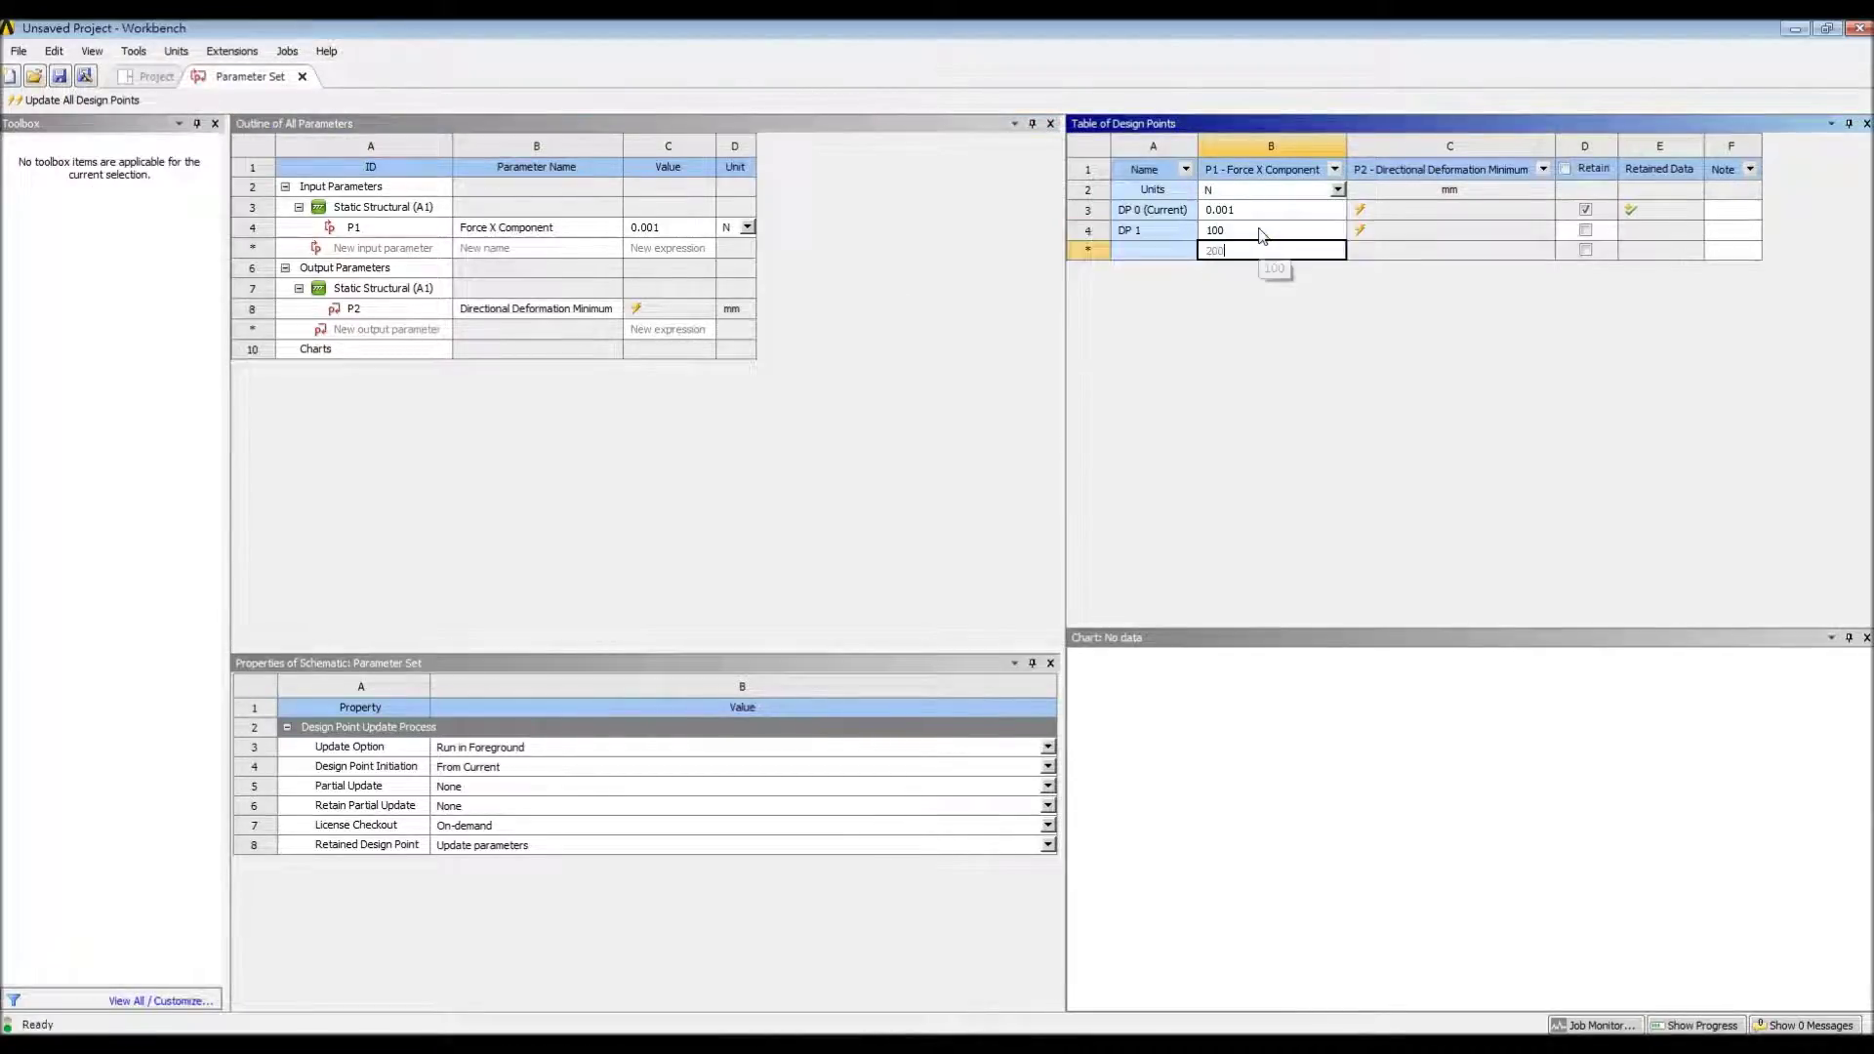
pyautogui.press('Return')
pyautogui.write('3000')
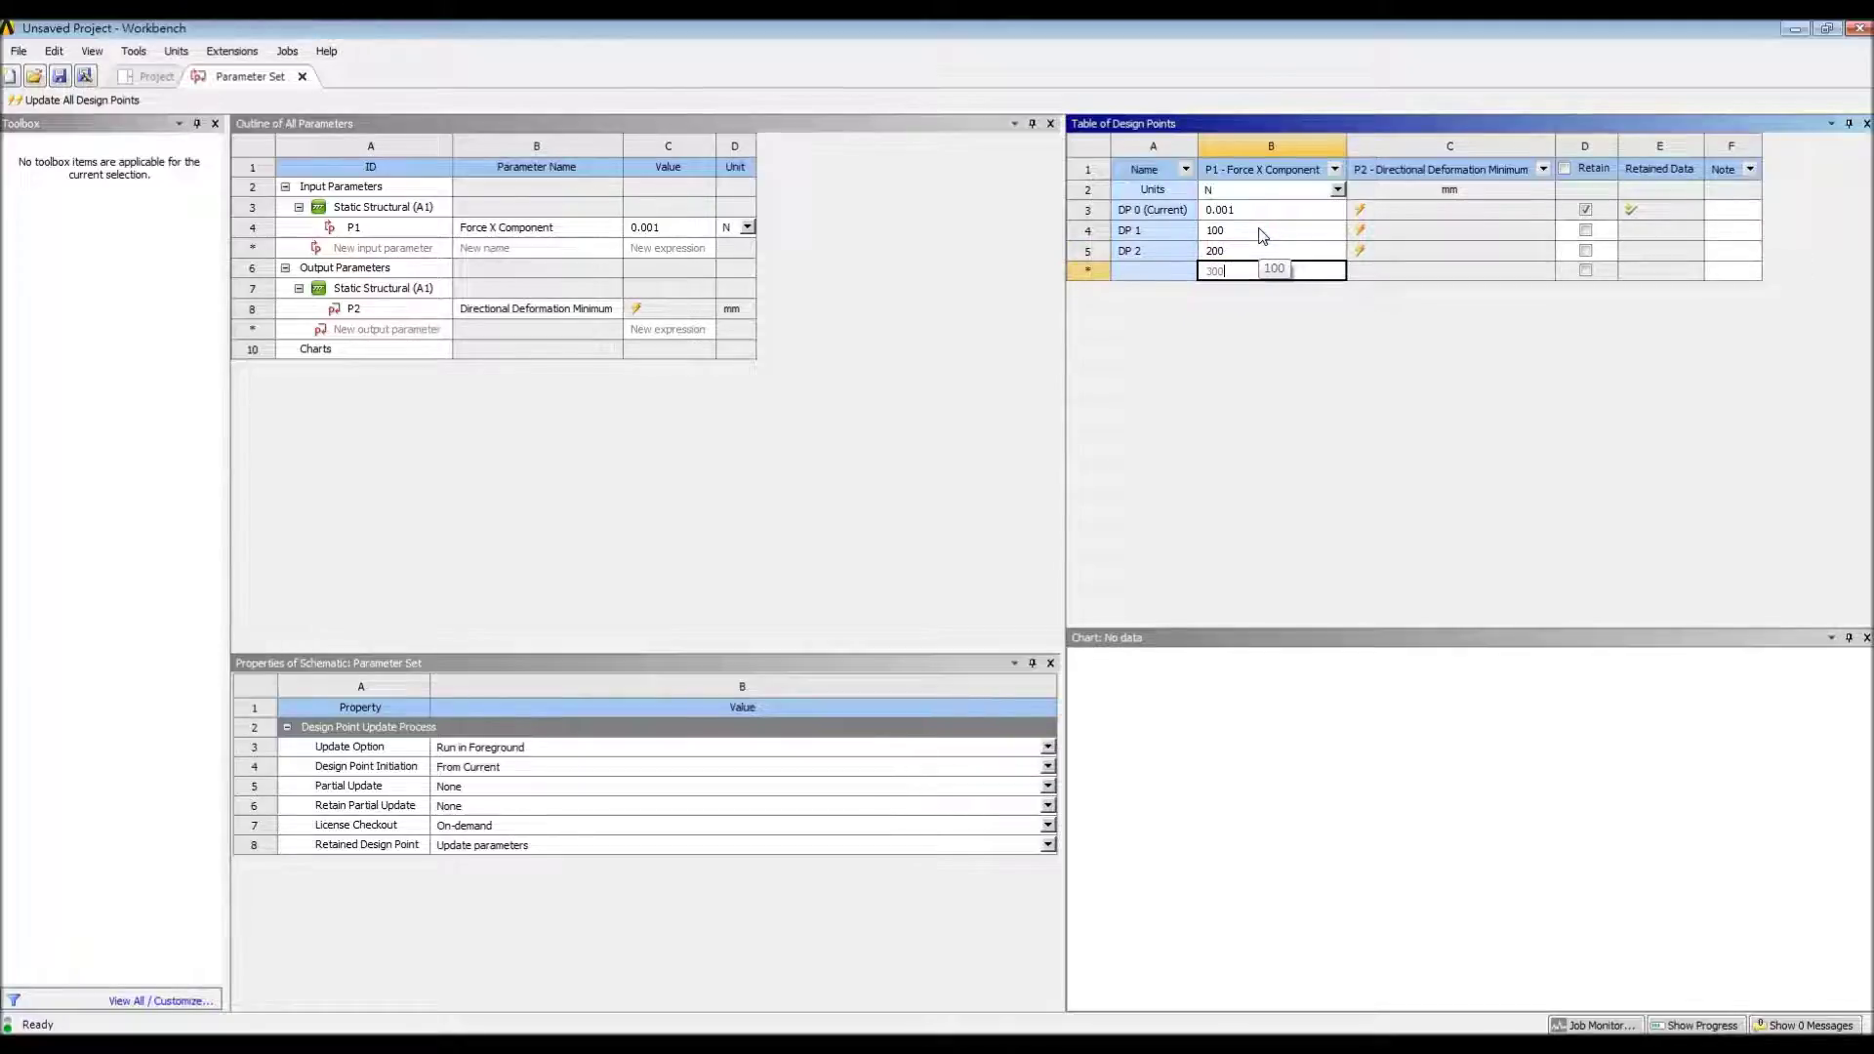
pyautogui.press('Return')
pyautogui.write('400')
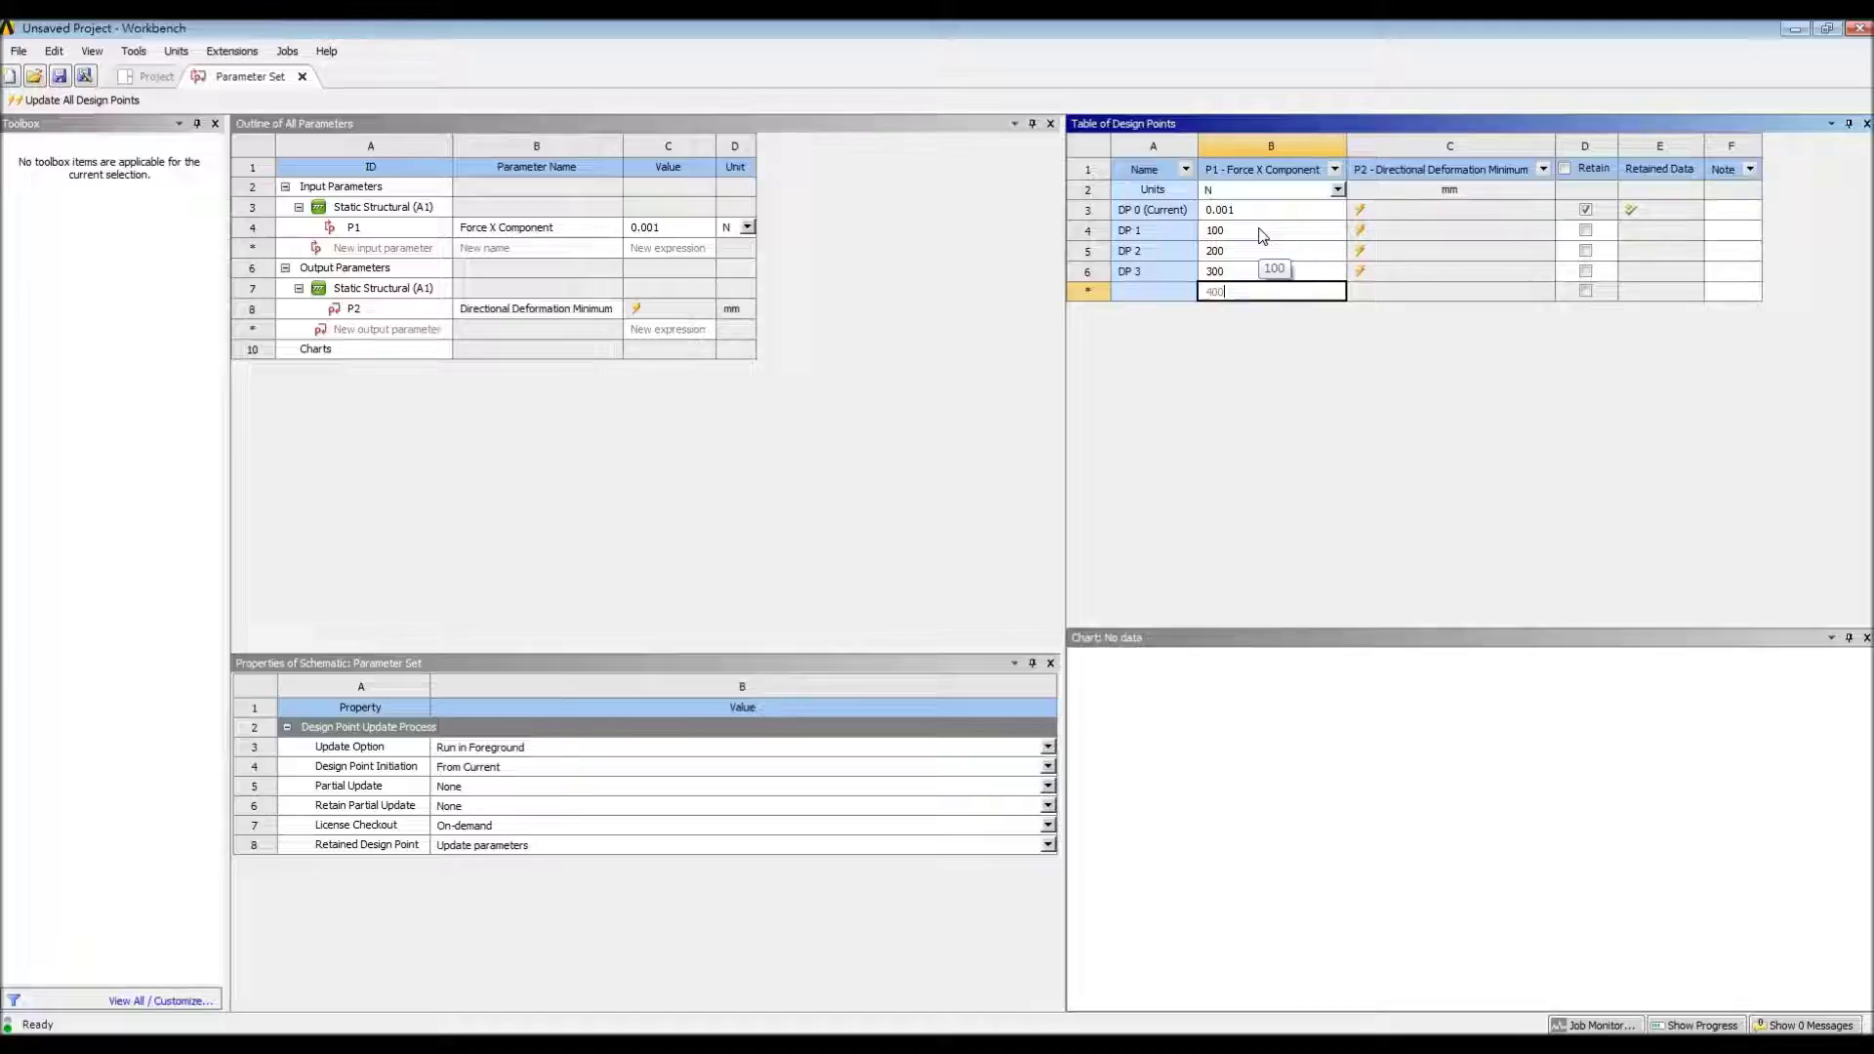
pyautogui.press('Return')
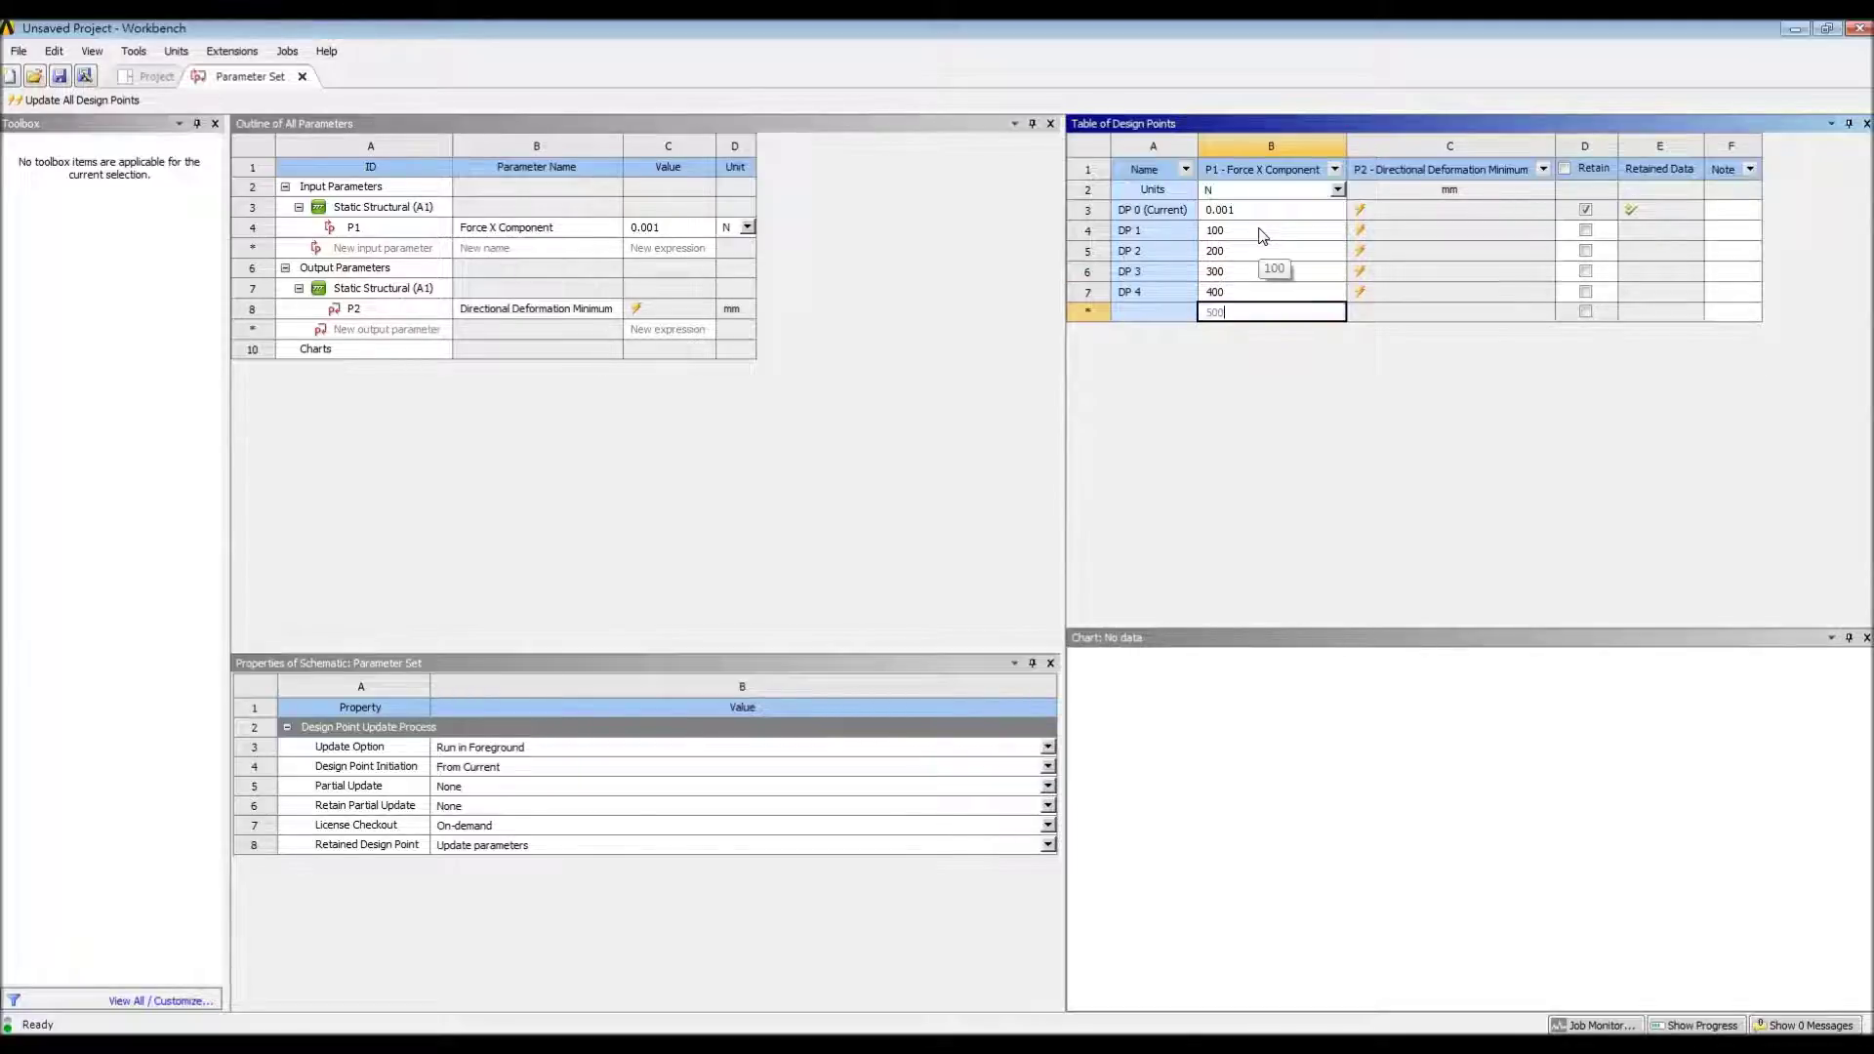
pyautogui.write('500')
pyautogui.press('Return')
pyautogui.write('1000')
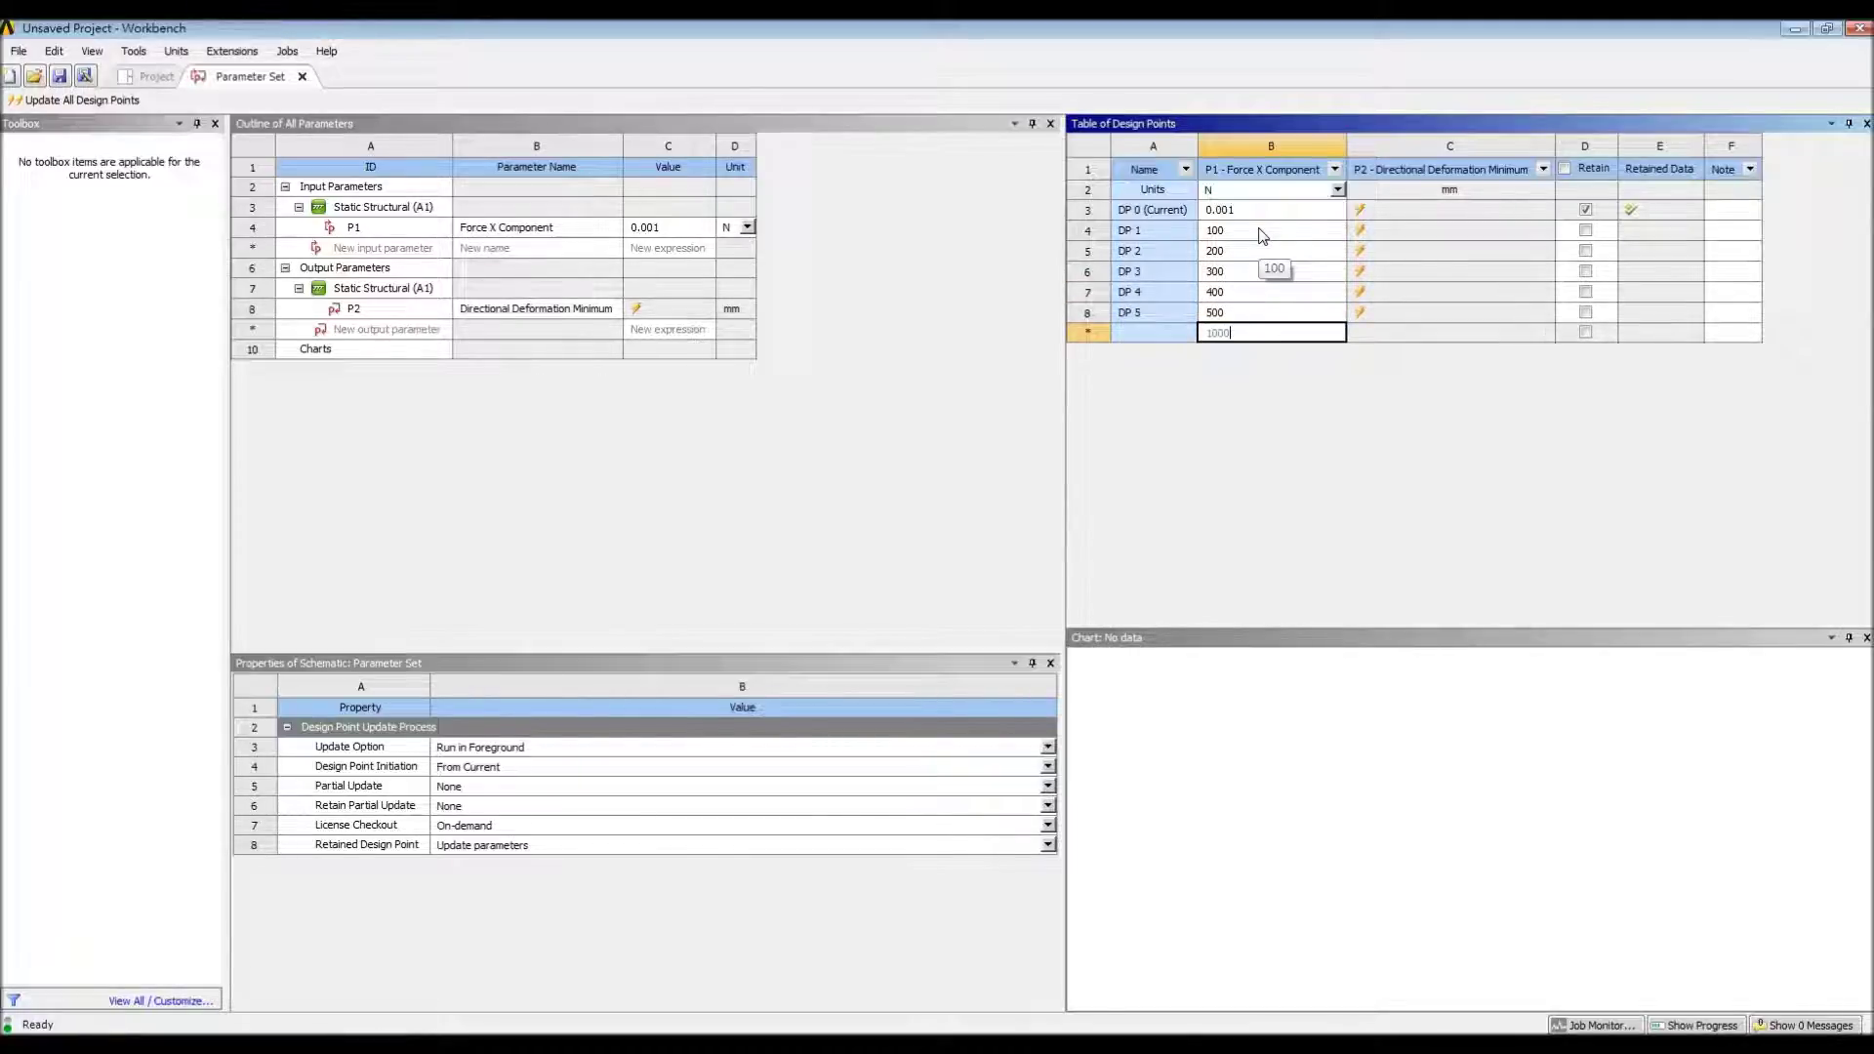
pyautogui.press('Return')
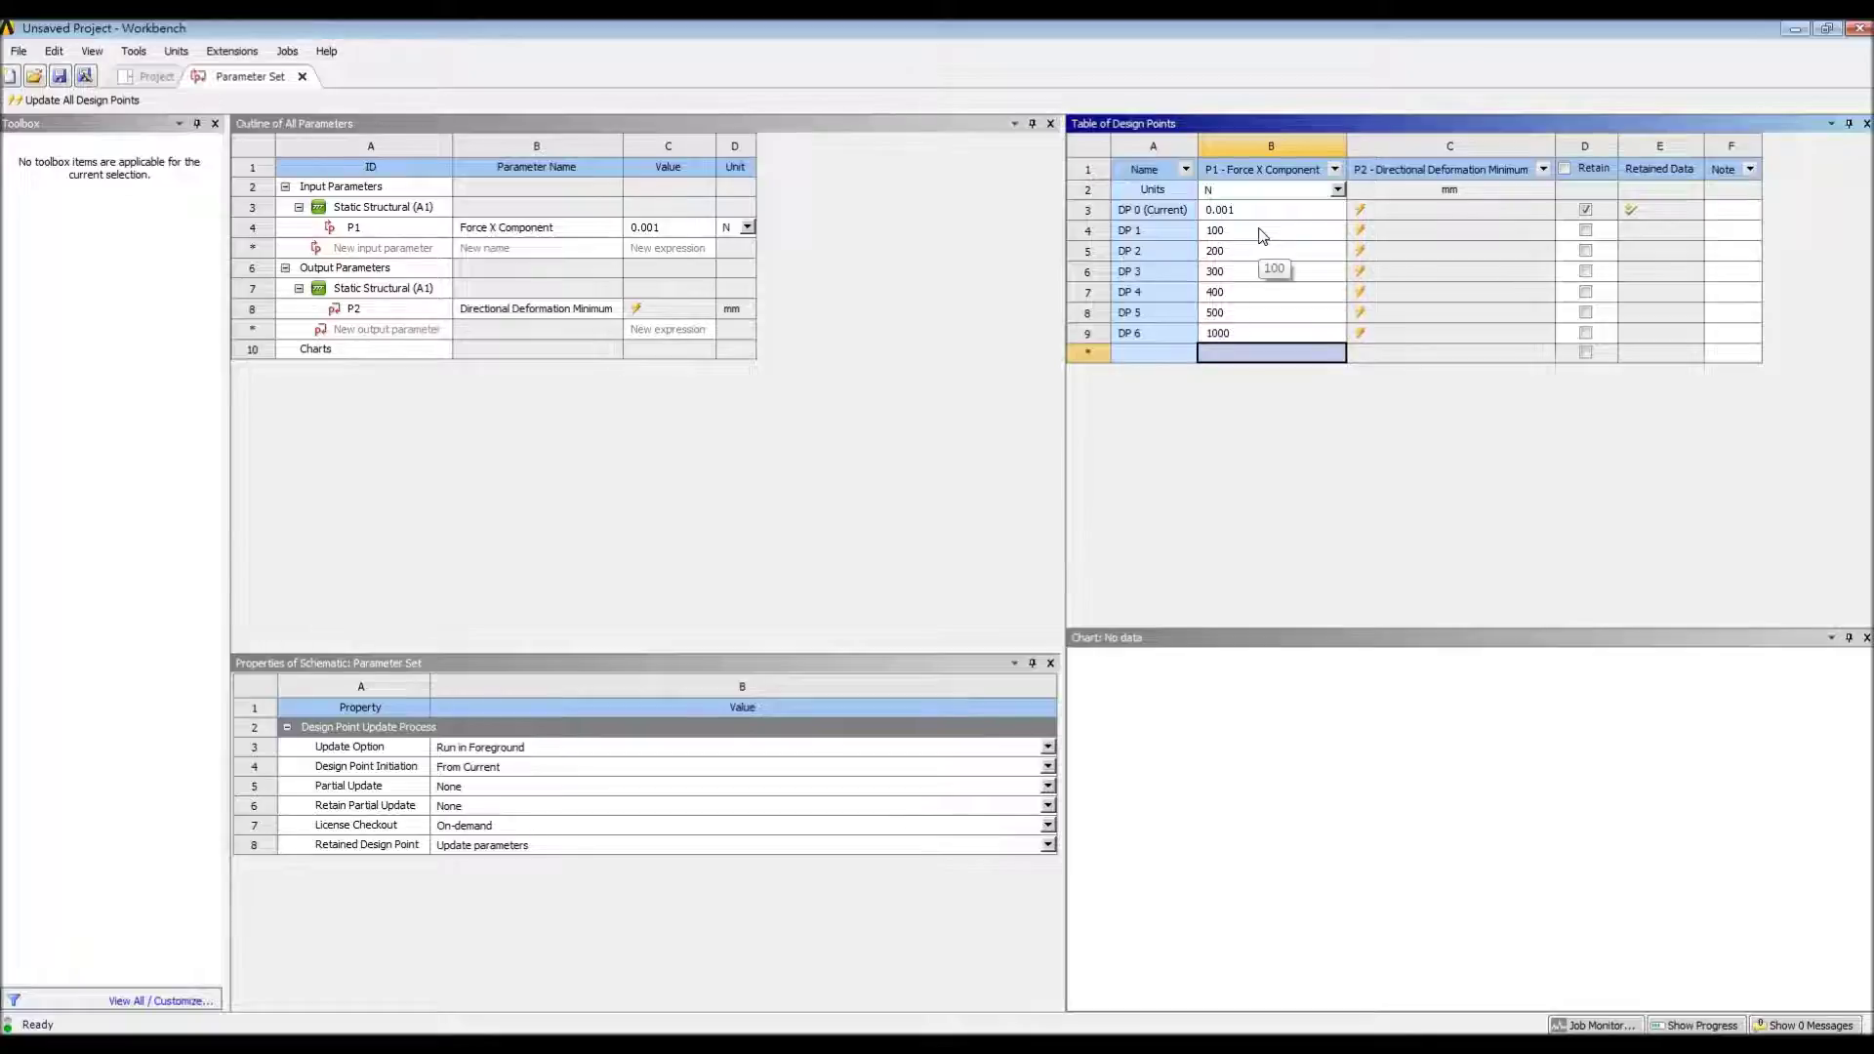
# Add design points with Force X Component values of -100, -200, -300, -400 and -500 N, and update all design points
pyautogui.write('-100')
pyautogui.press('Return')
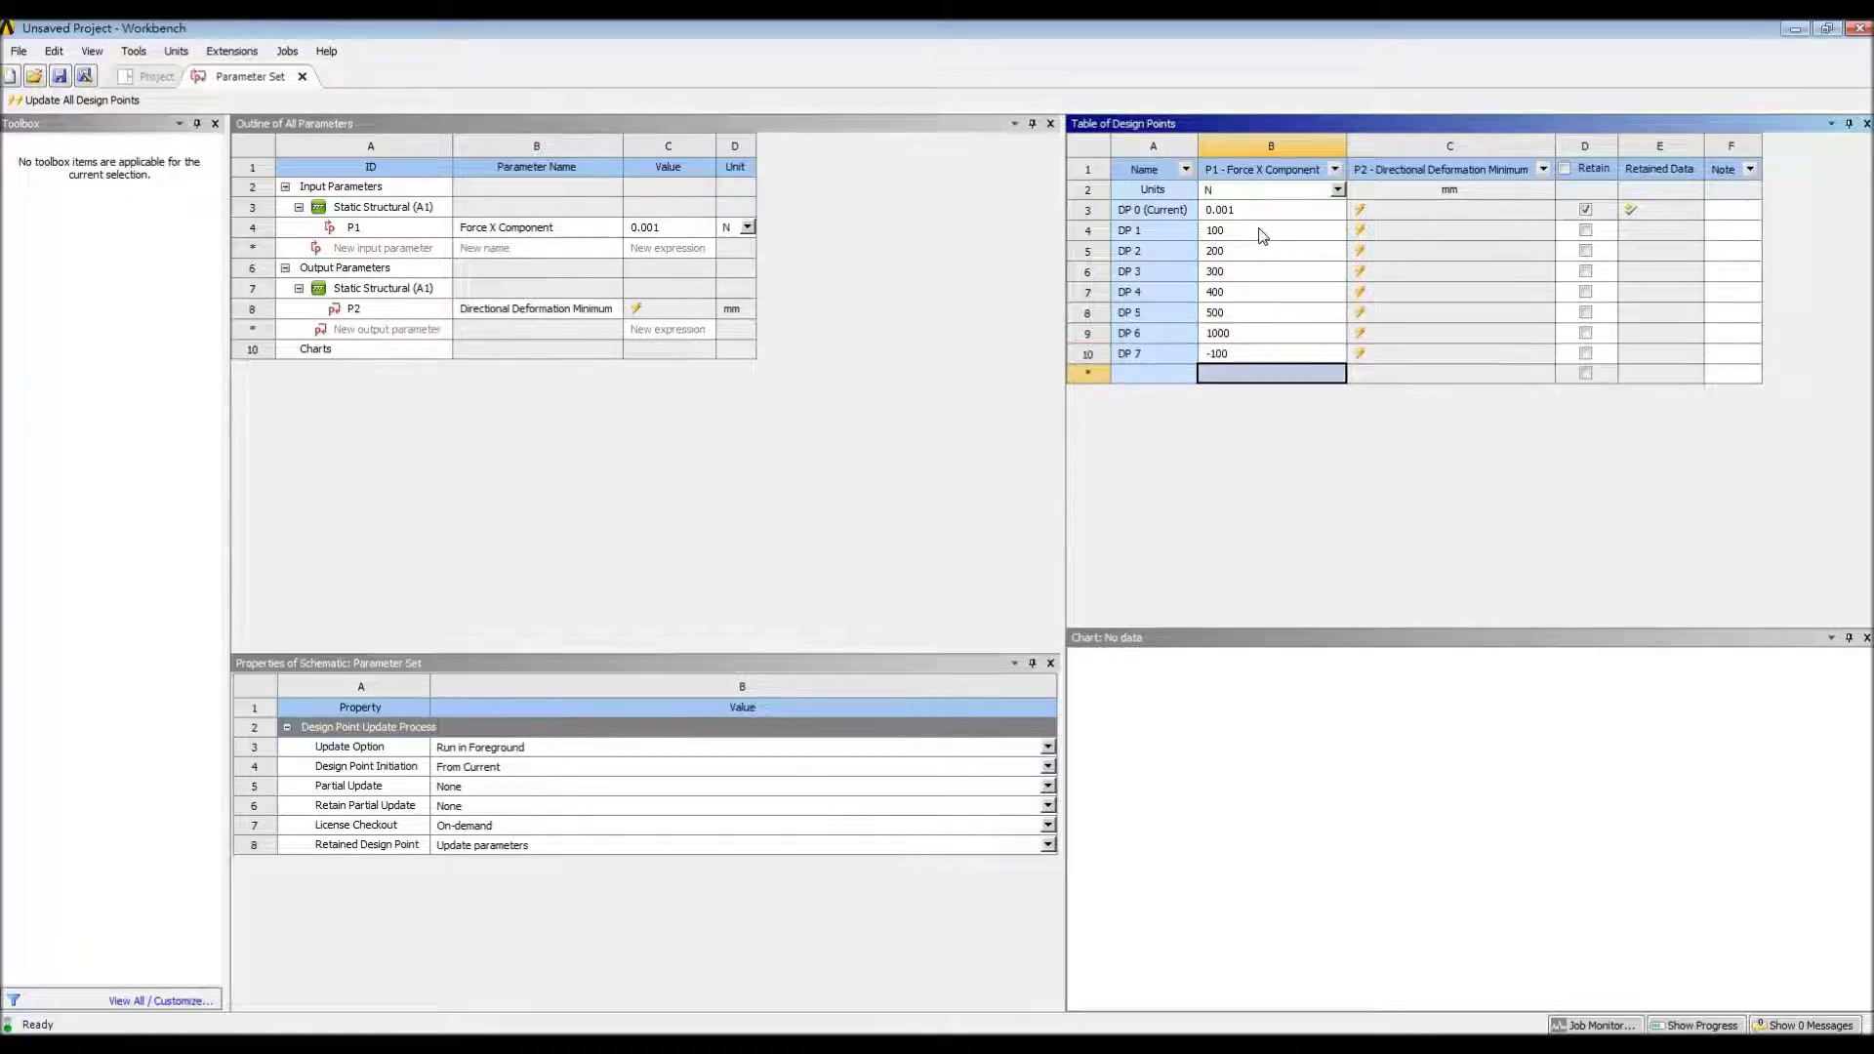
pyautogui.write('-2')
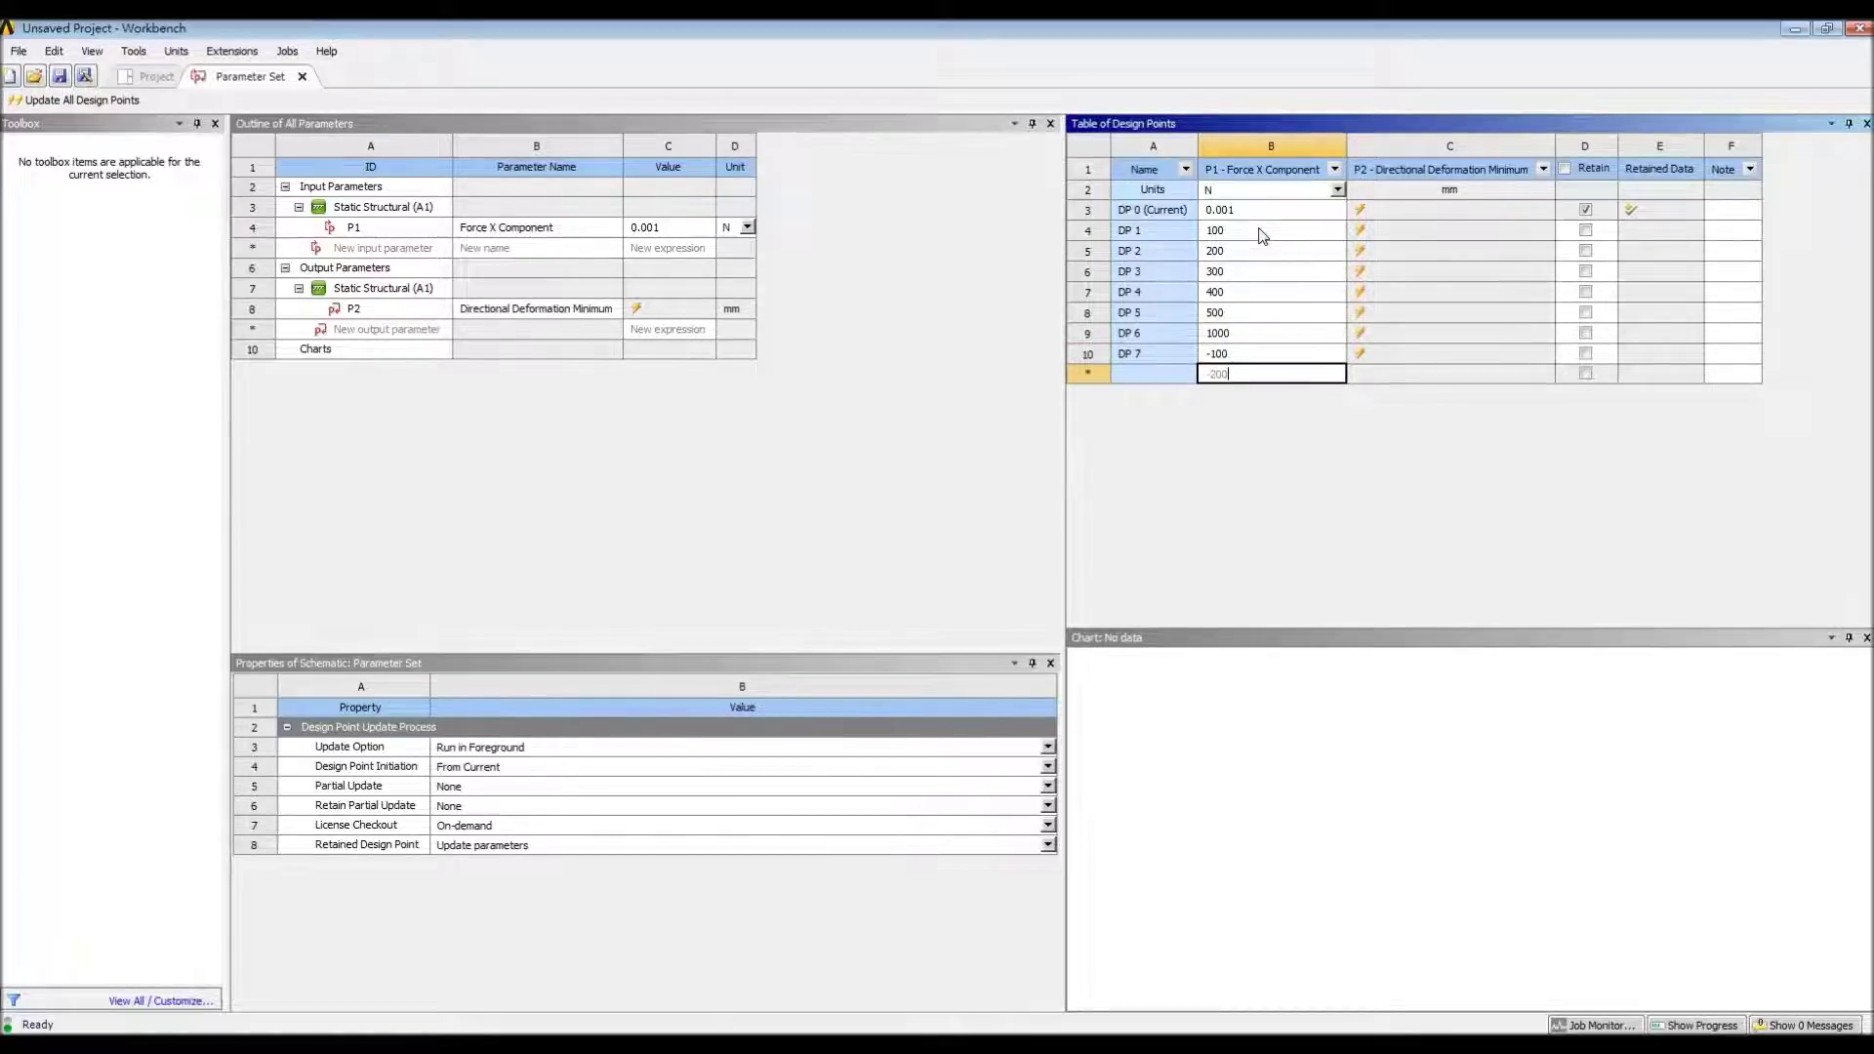
pyautogui.write('00')
pyautogui.press('Return')
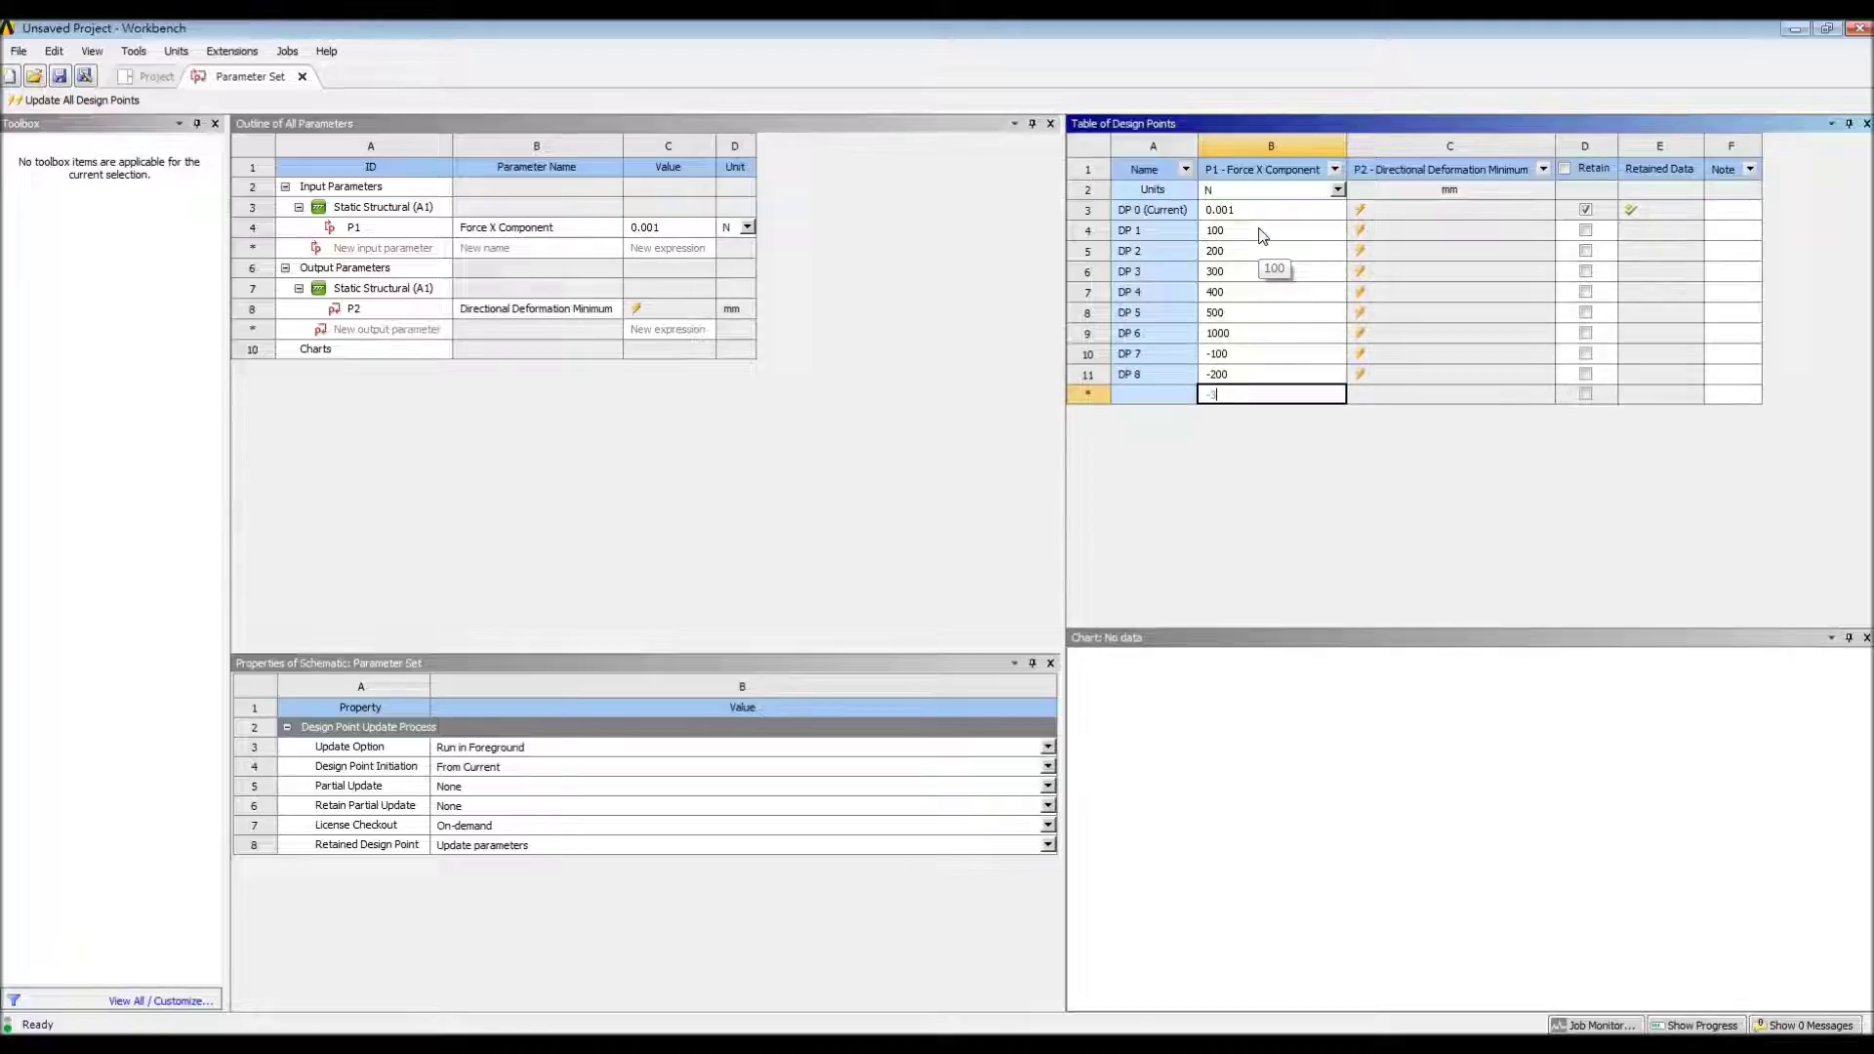
pyautogui.write('-300')
pyautogui.press('Return')
pyautogui.write('-')
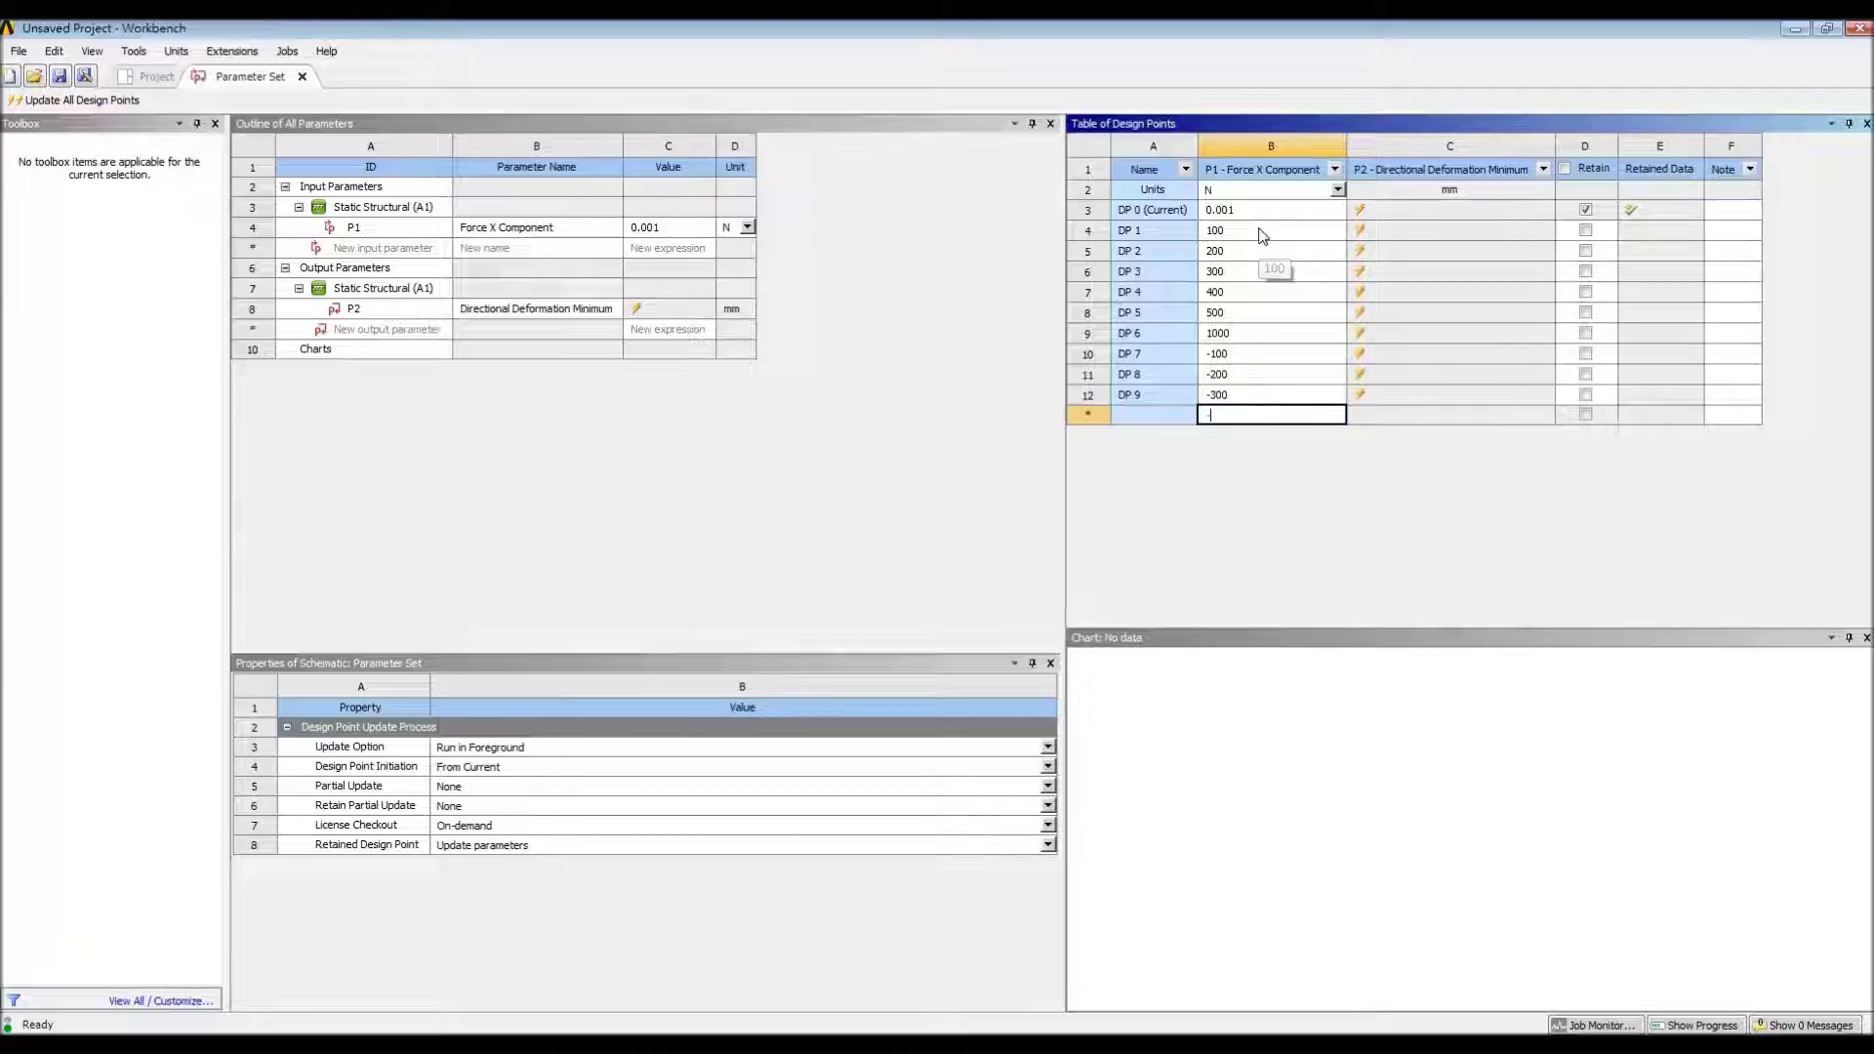
pyautogui.write('400')
pyautogui.press('Return')
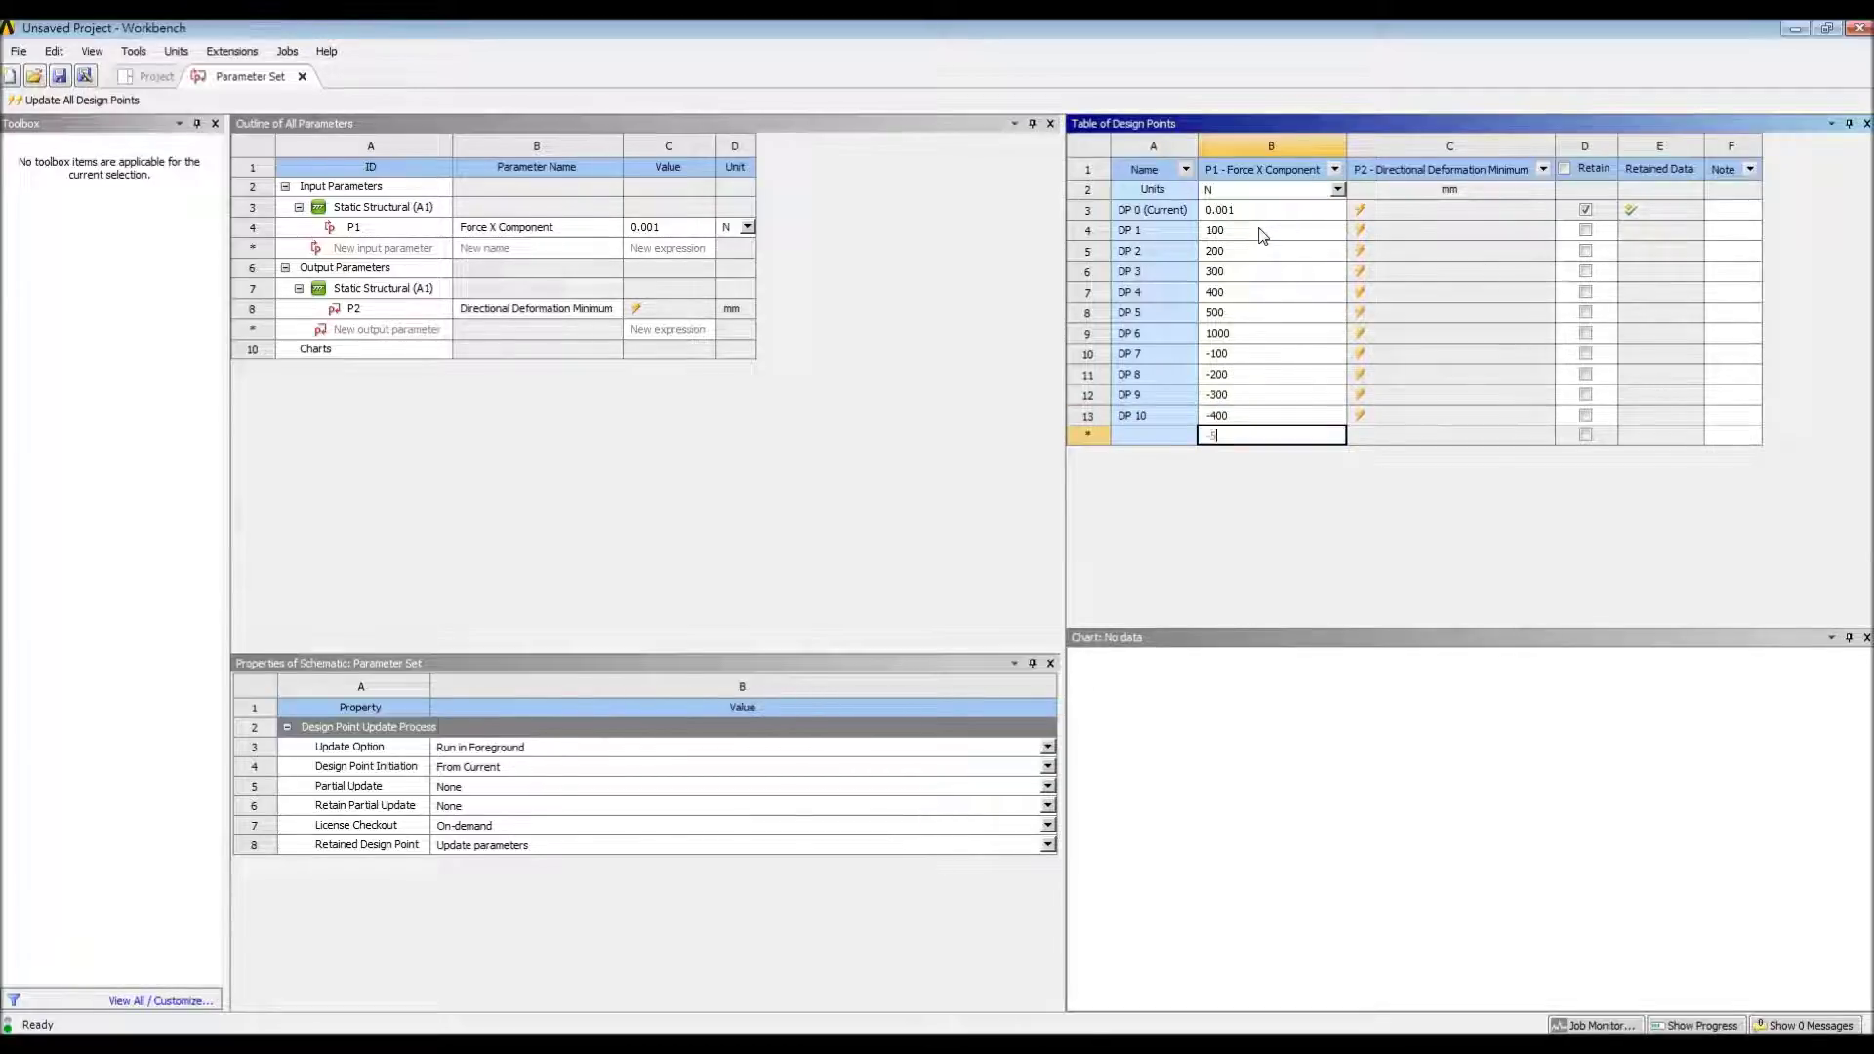
pyautogui.press('Return')
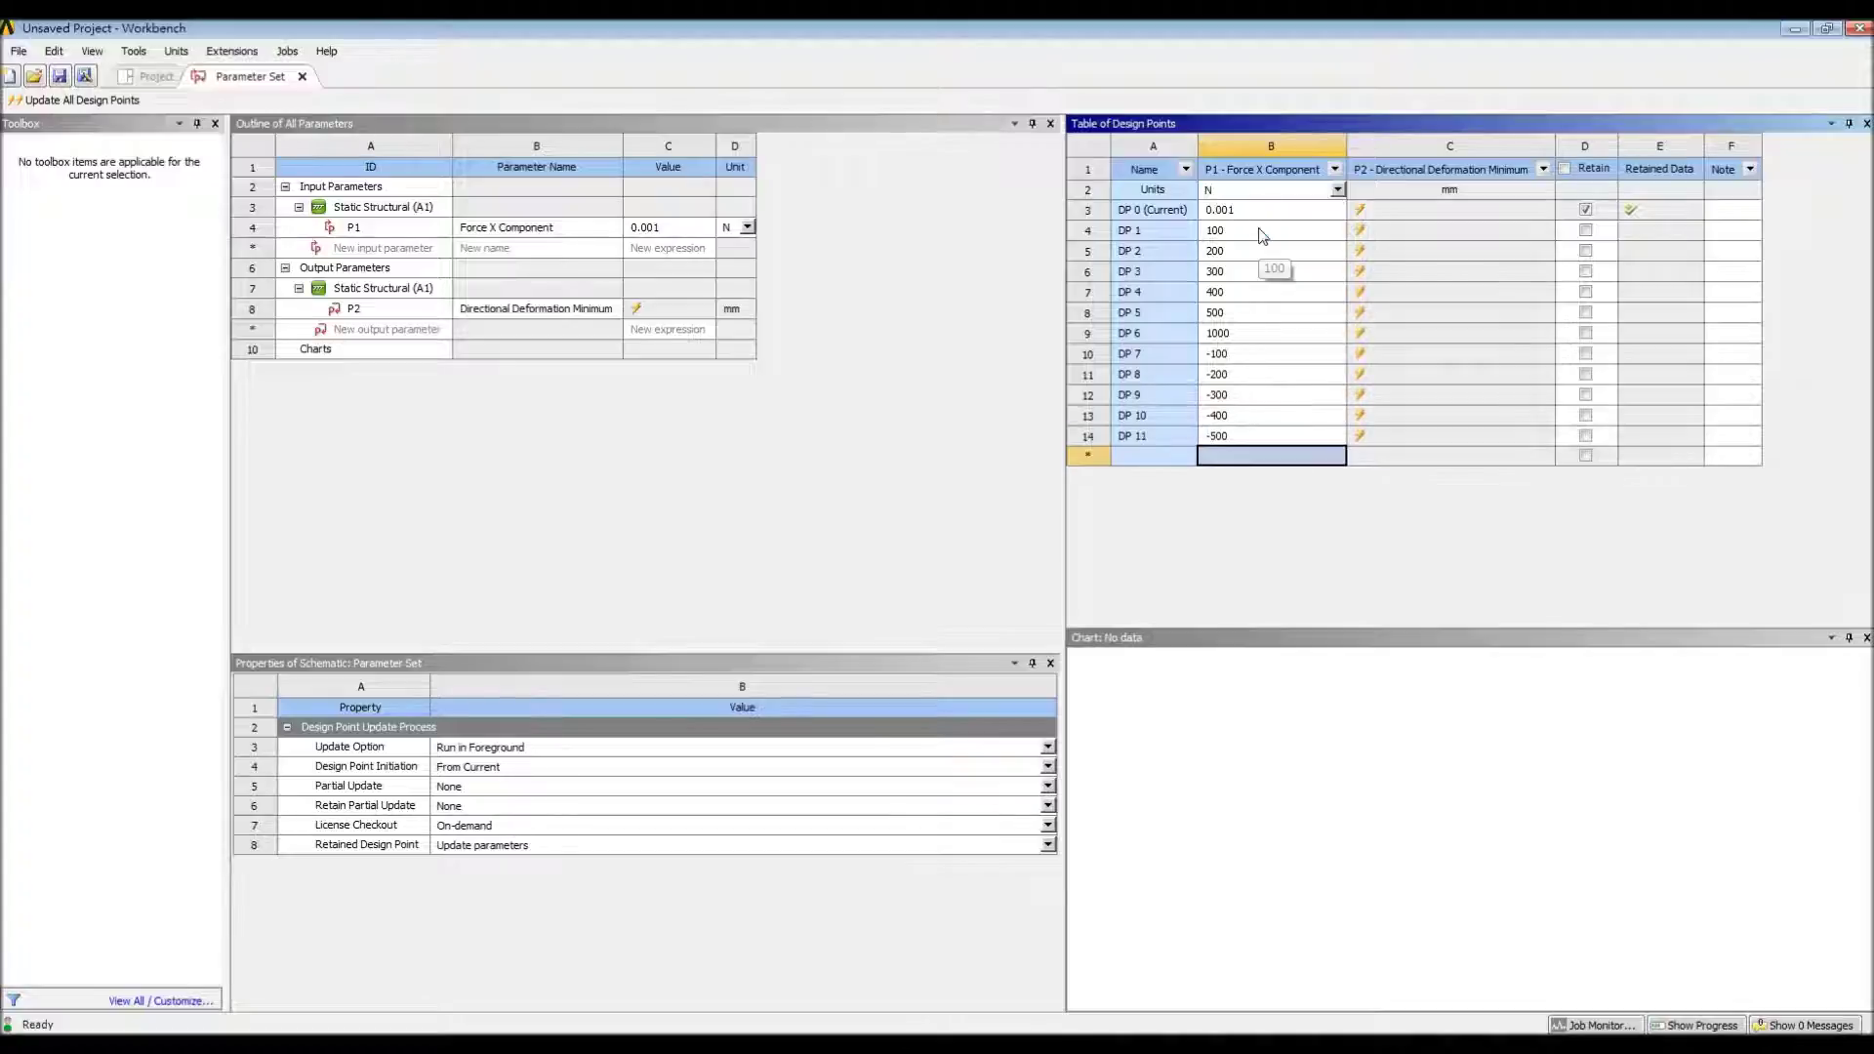
pyautogui.click(86, 100)
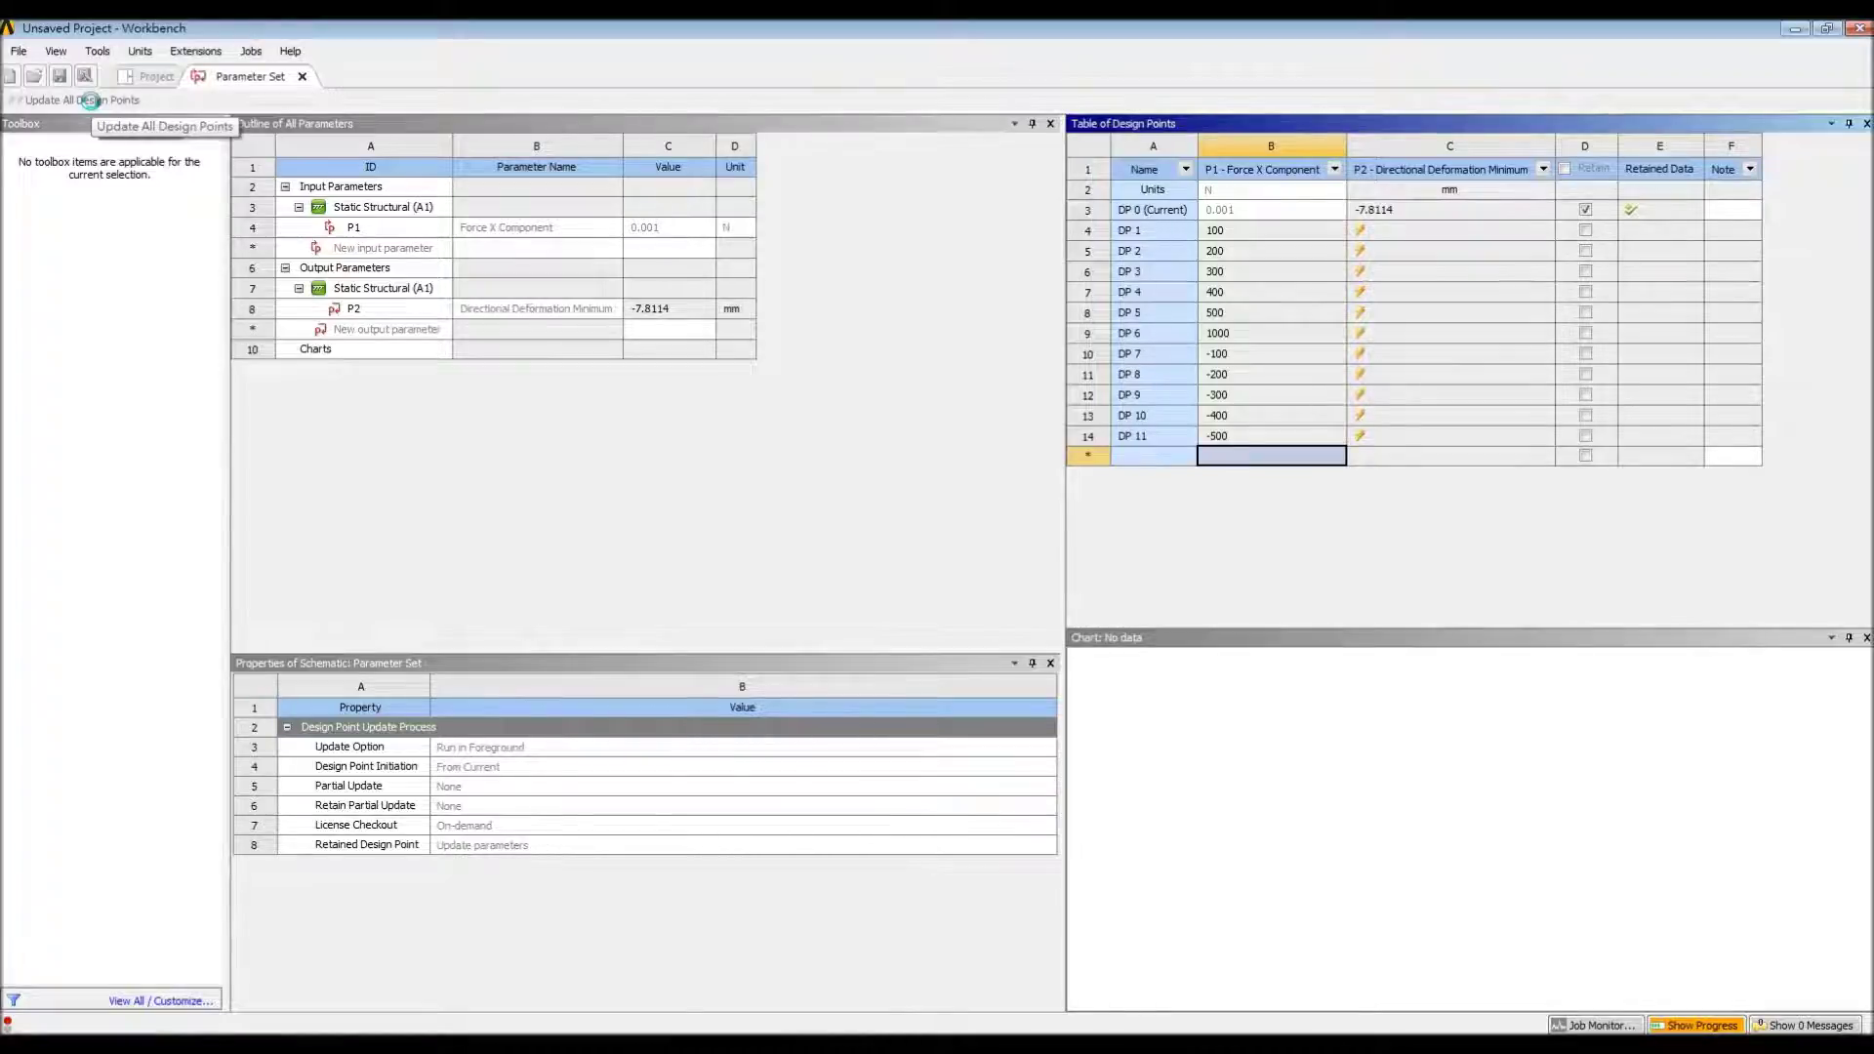
pyautogui.click(91, 101)
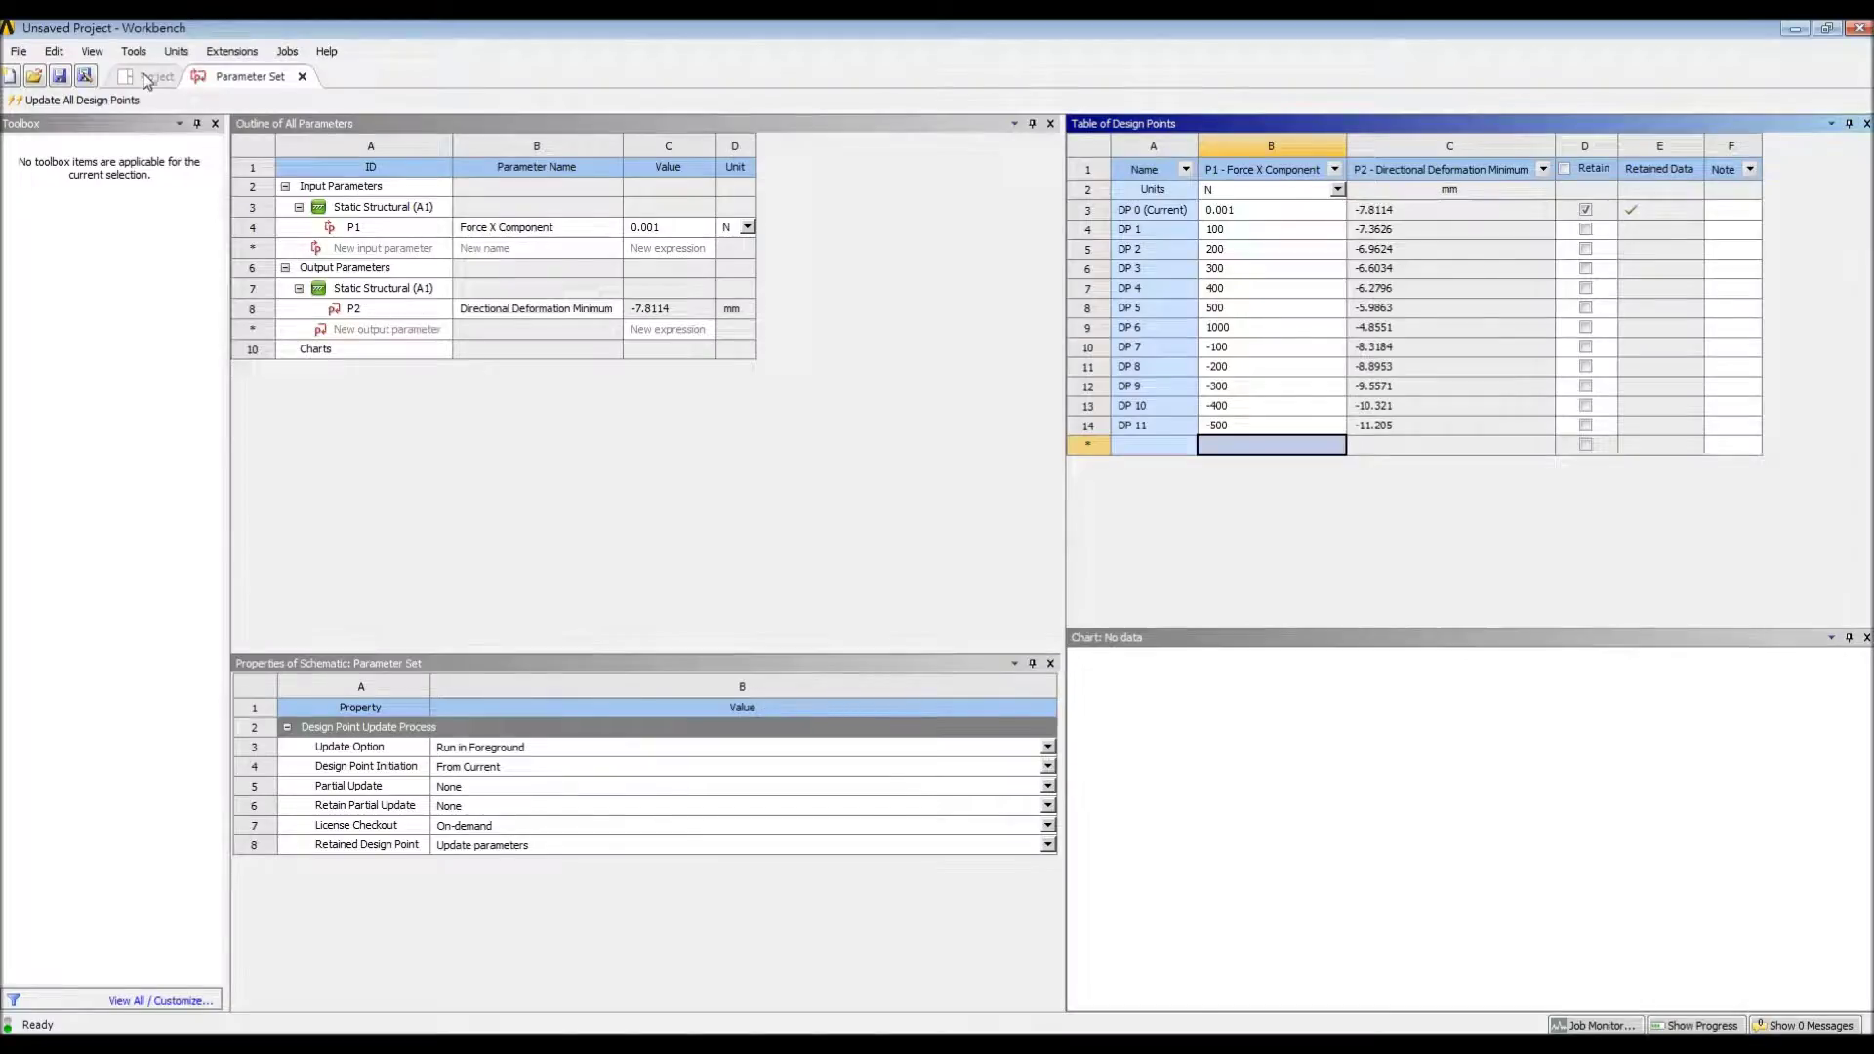
# Add a second Static Structural system to the project schematic and share the first system's geometry with it
pyautogui.click(148, 77)
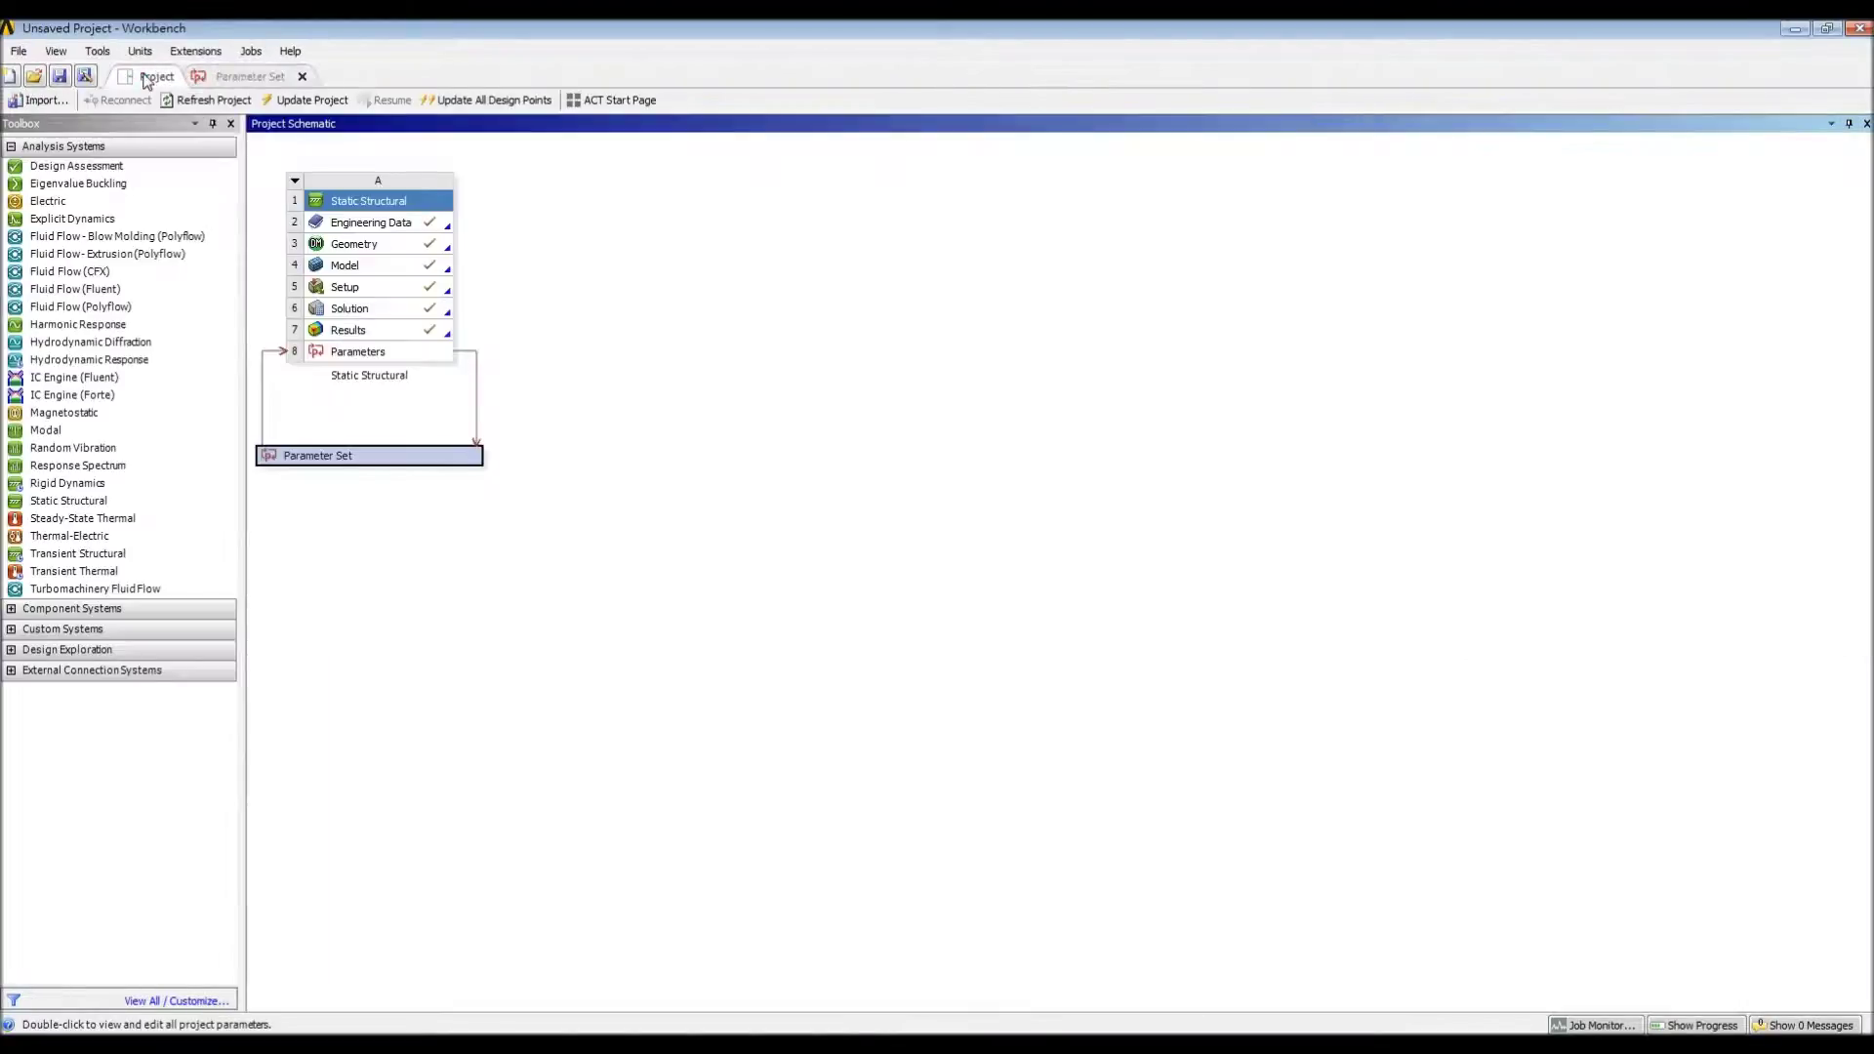
pyautogui.click(104, 502)
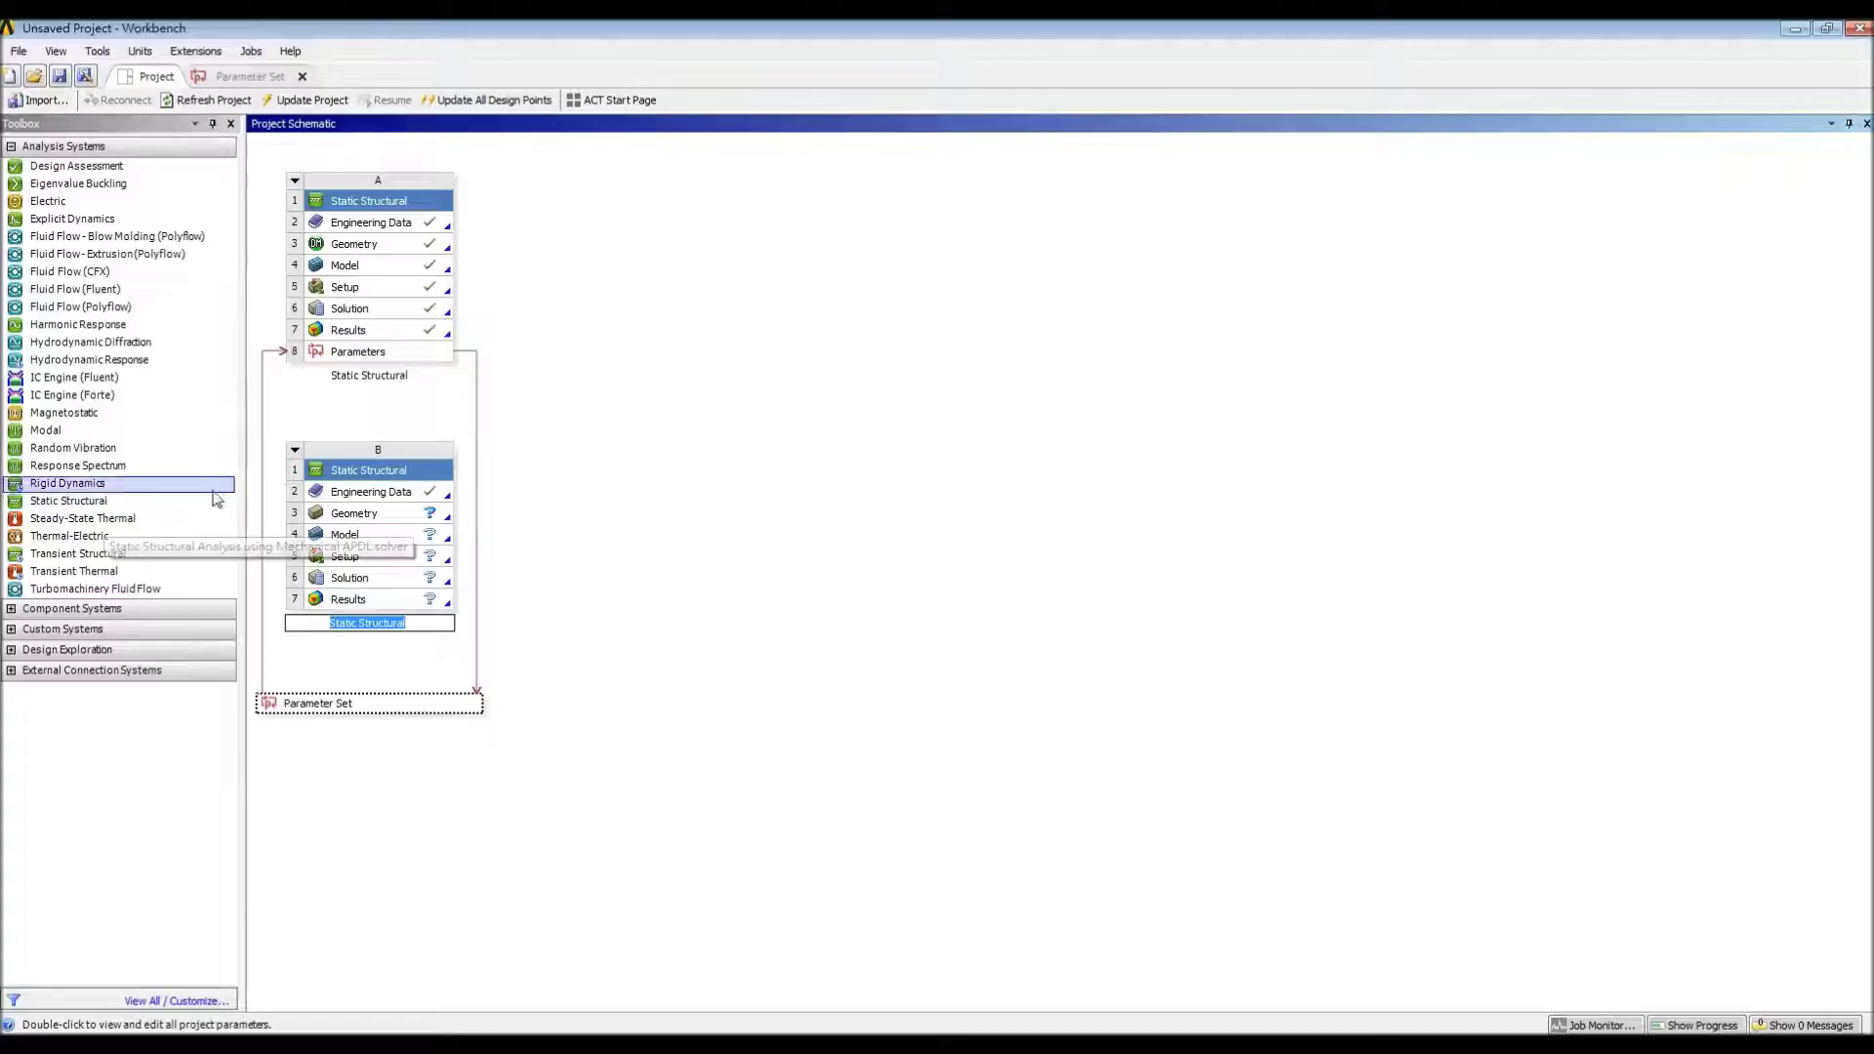
pyautogui.moveTo(419, 246); pyautogui.dragTo(431, 515)
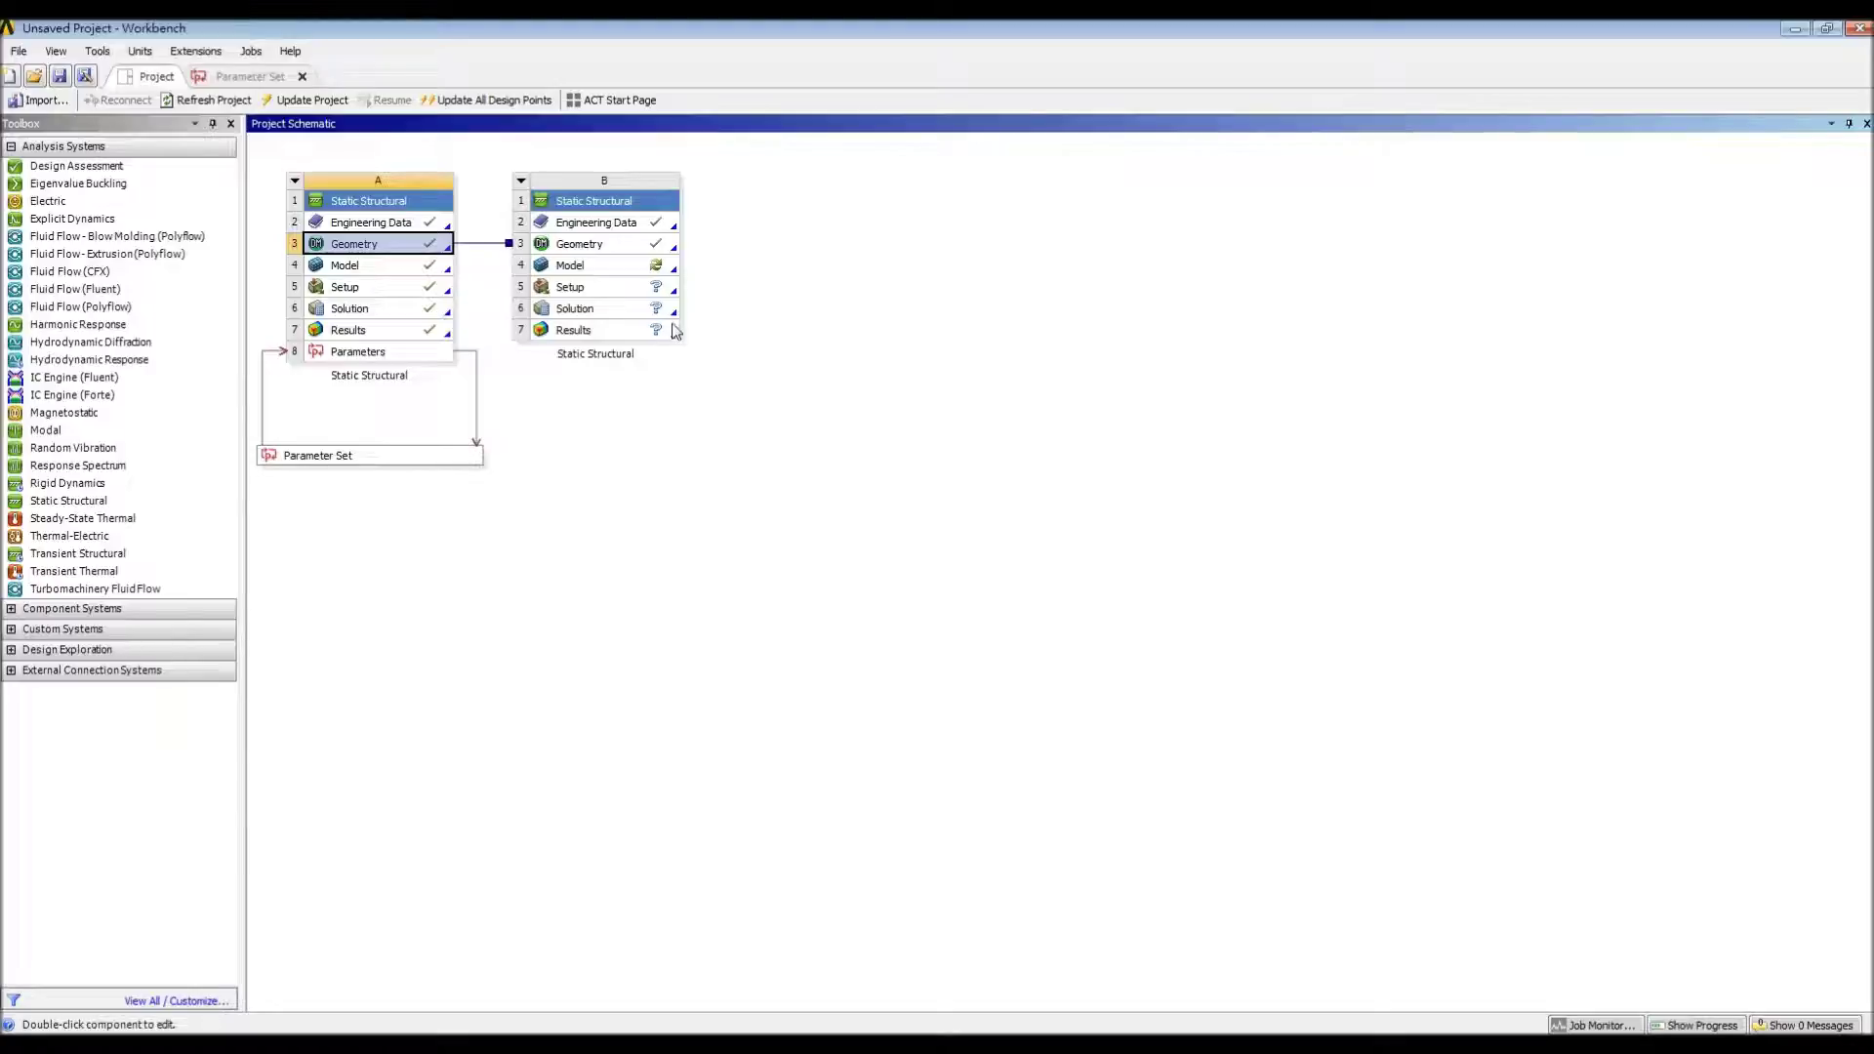
# Transfer the second static structural system's solution to a new Eigenvalue Buckling system and open the shared model in Mechanical
pyautogui.rightClick(637, 309)
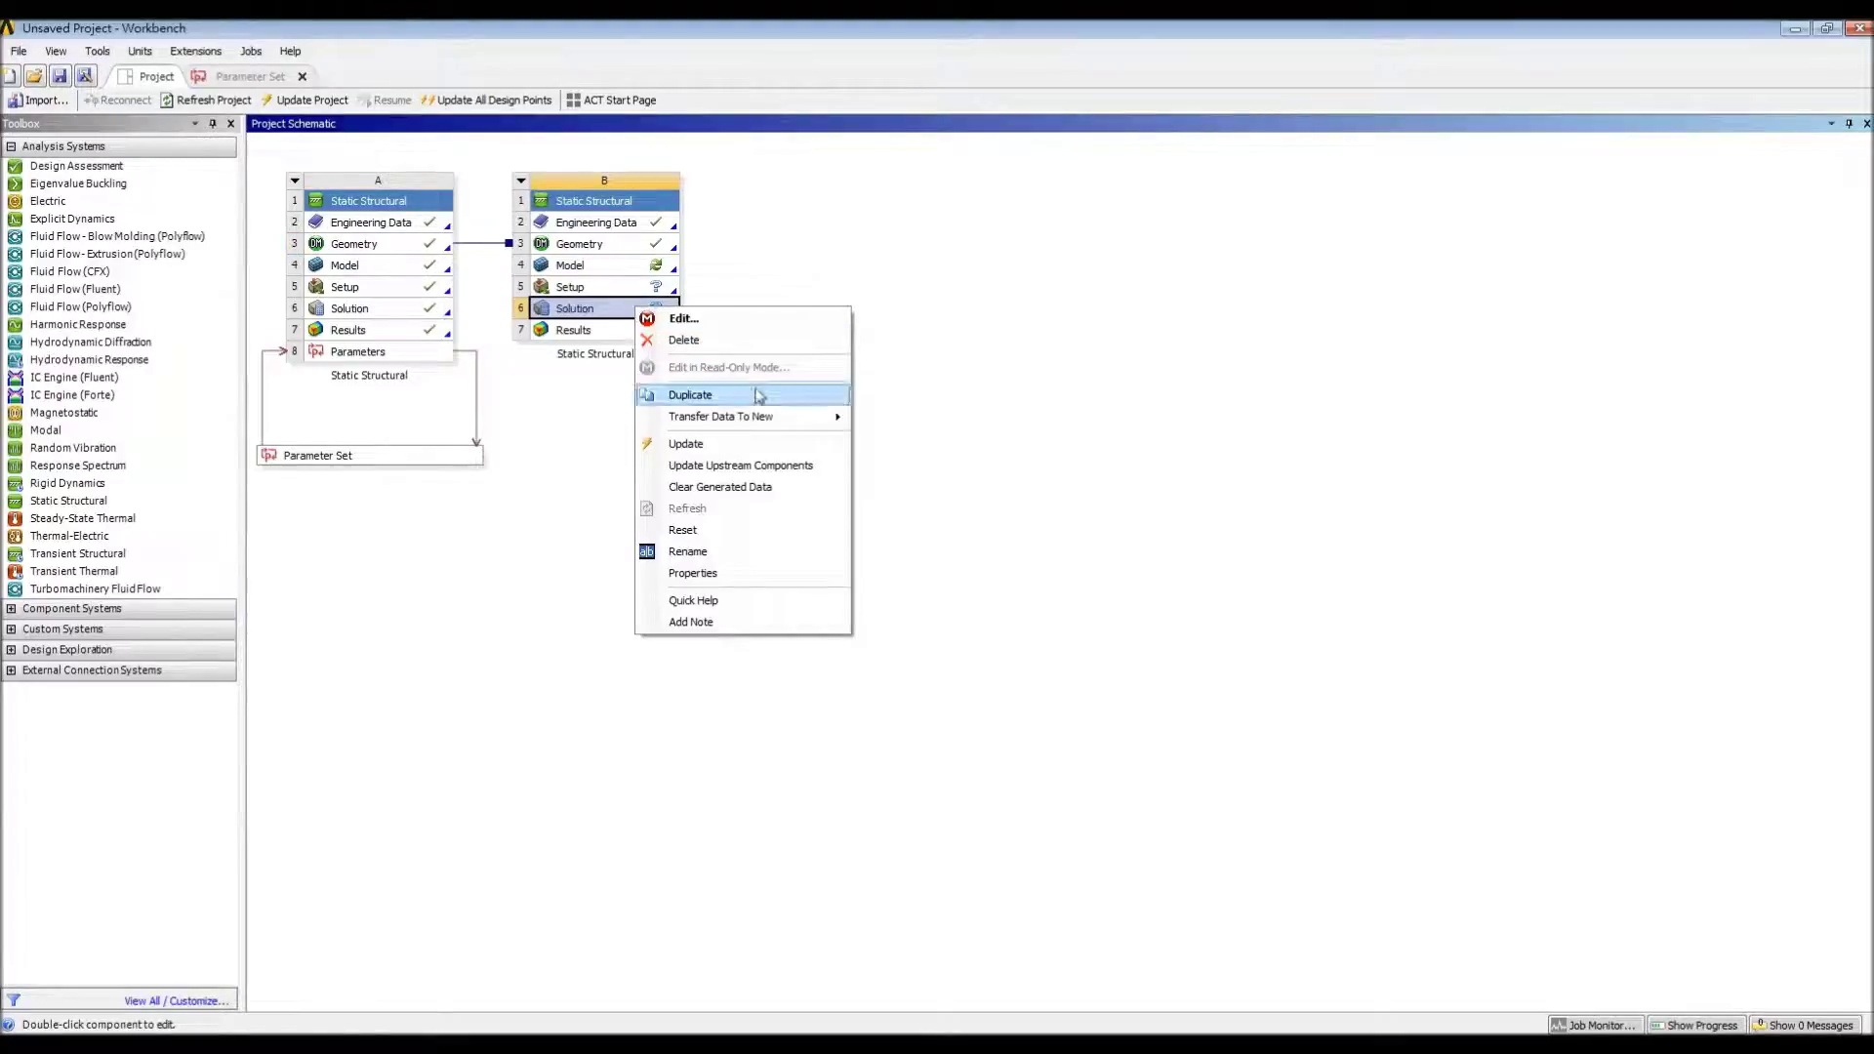
pyautogui.moveTo(769, 417)
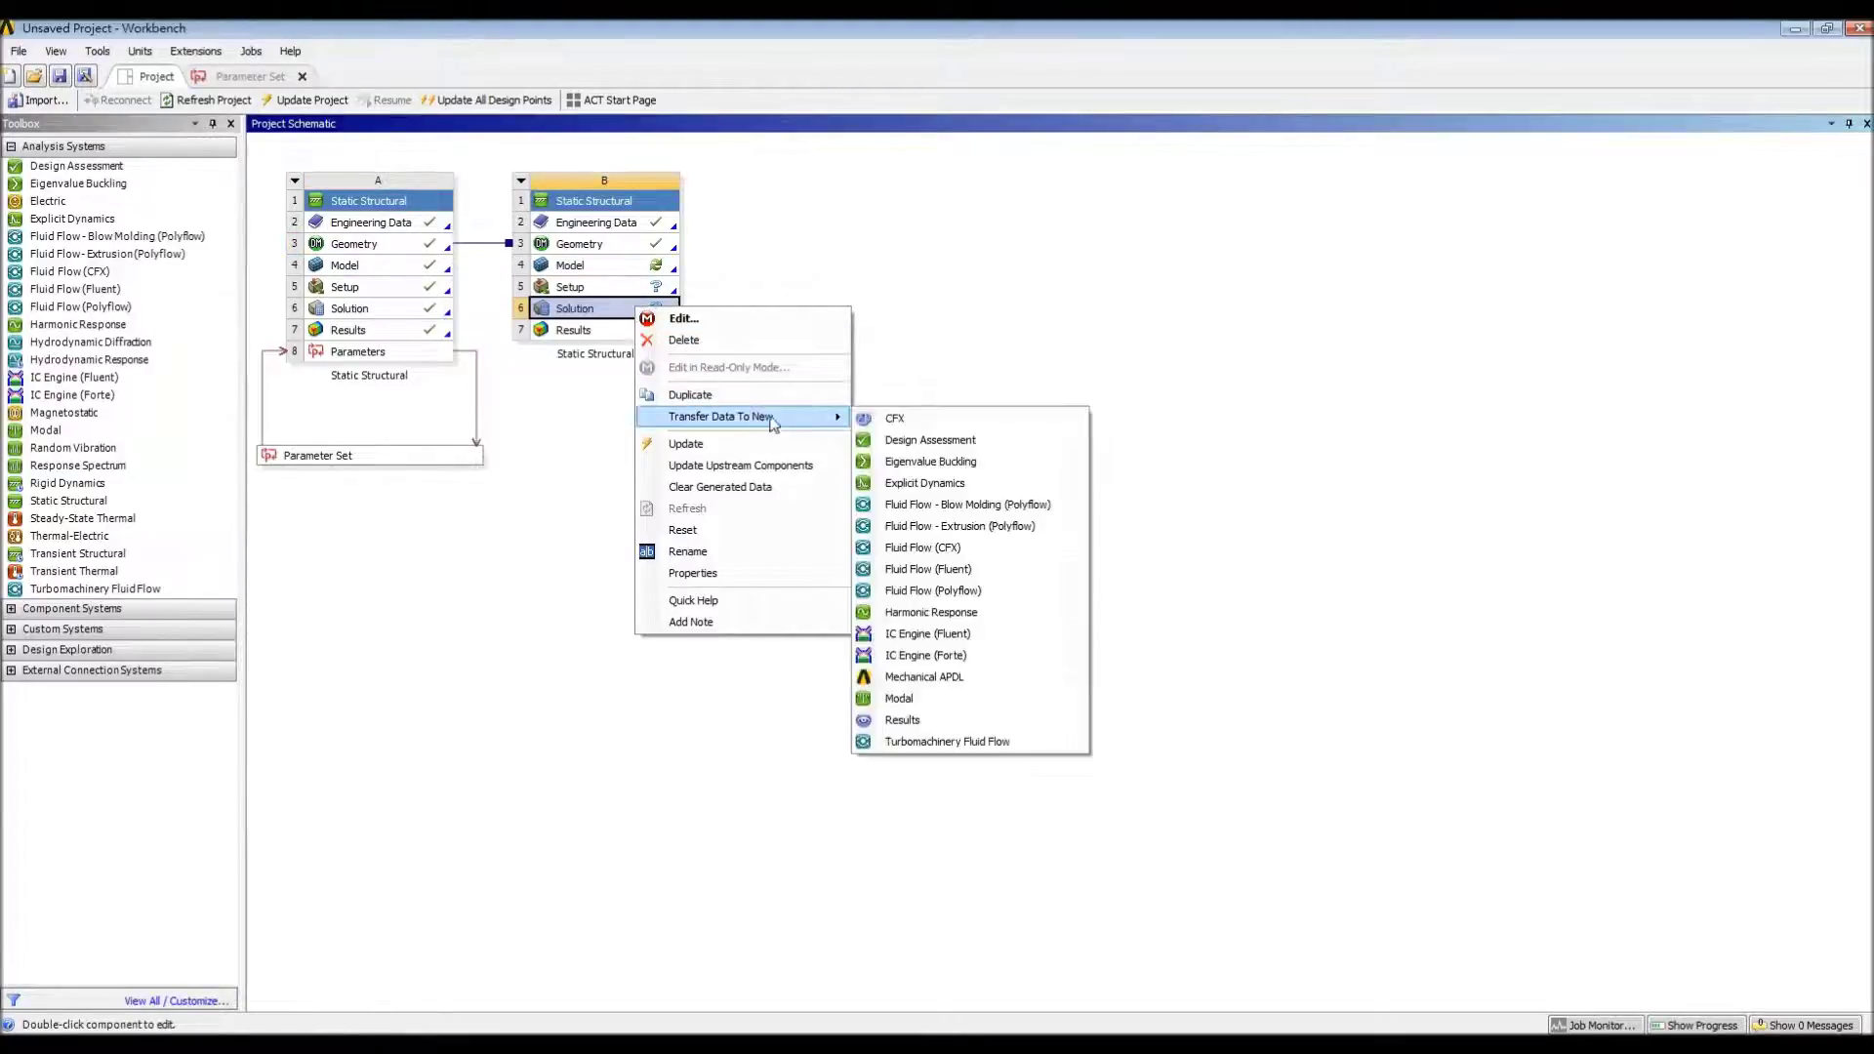
pyautogui.click(926, 462)
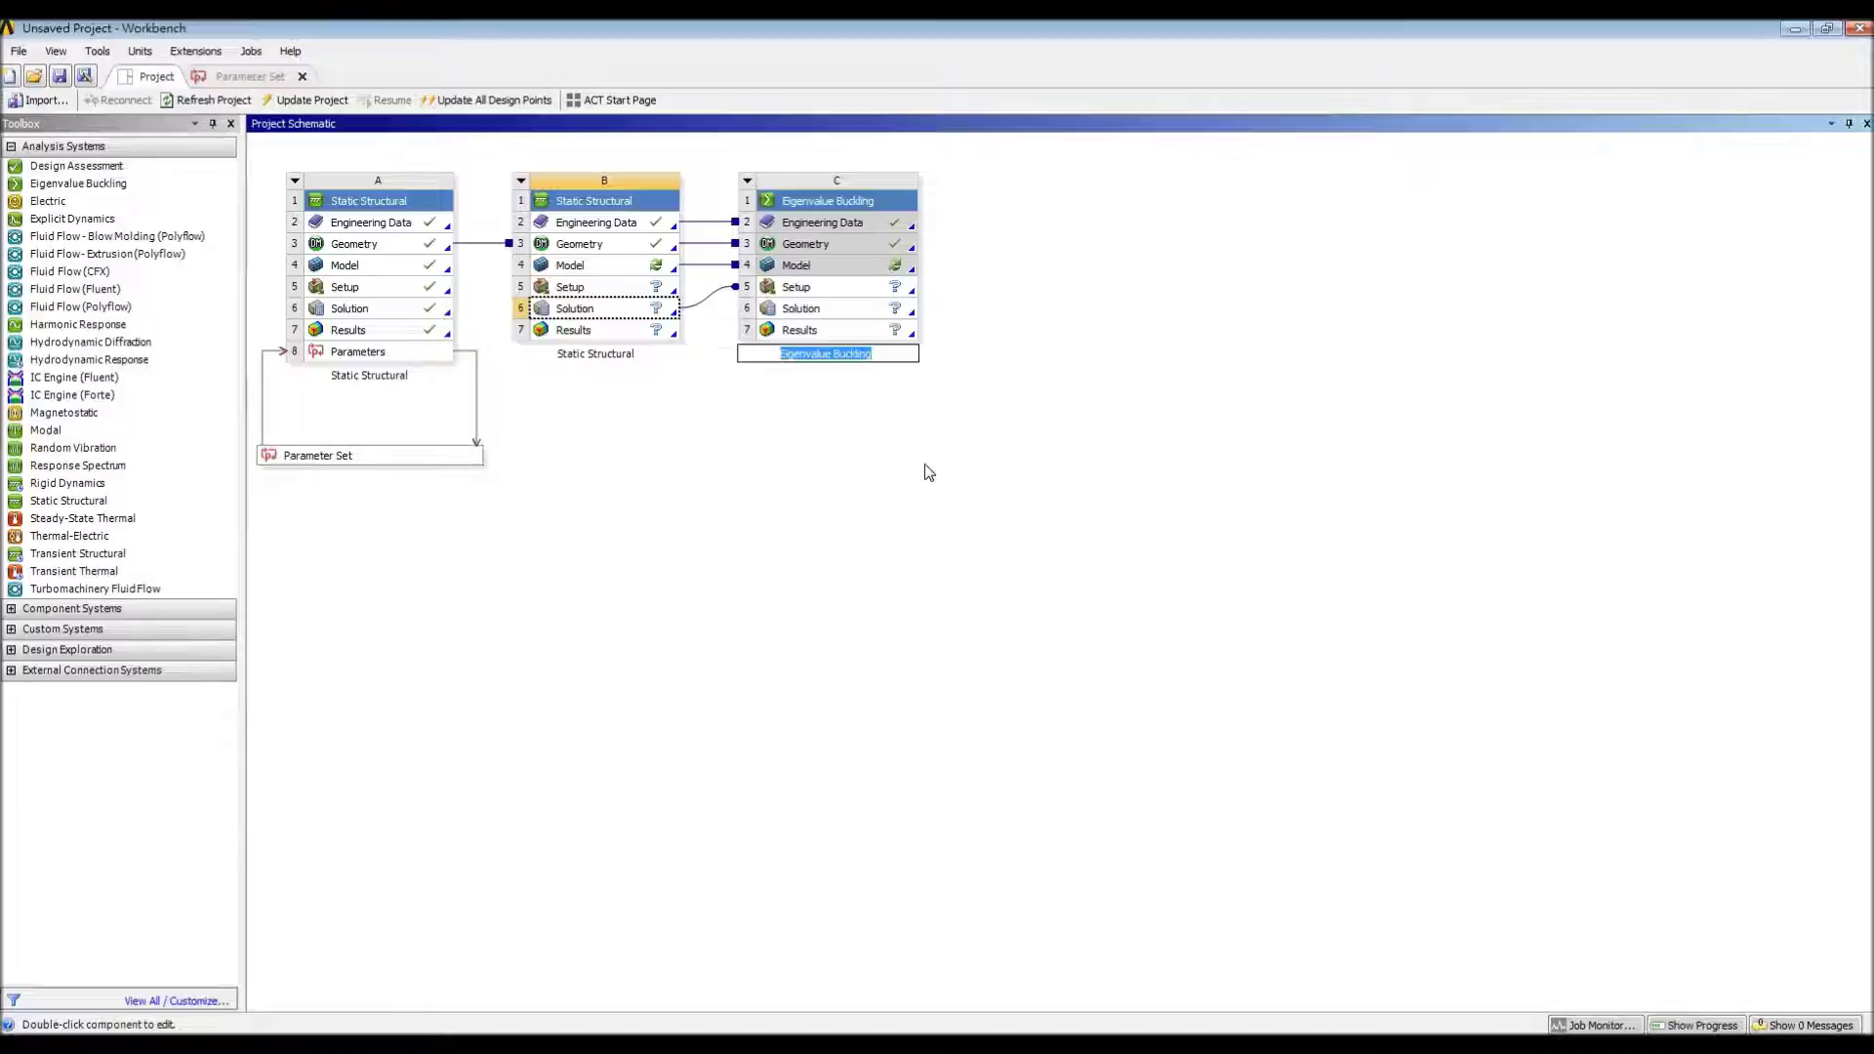
pyautogui.doubleClick(606, 273)
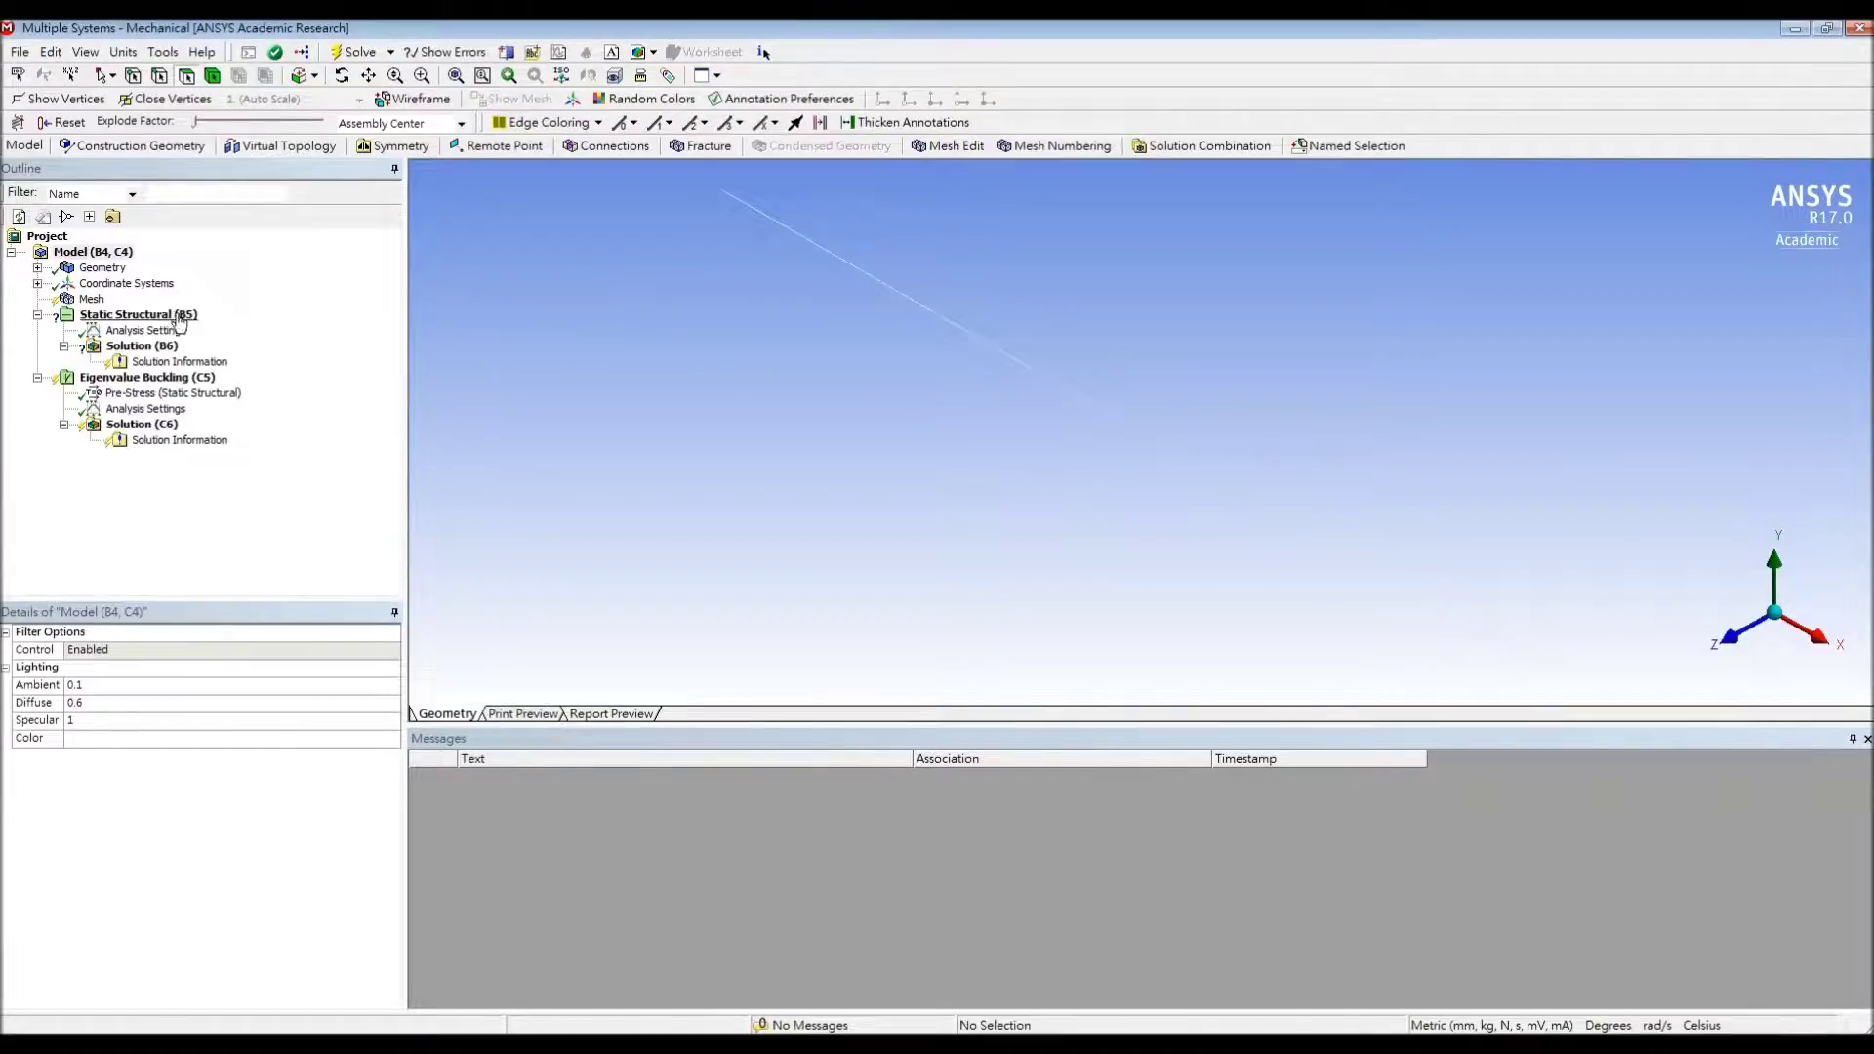
# Add a Simply Supported constraint to the beam's left end vertex in the static structural analysis
pyautogui.click(185, 316)
pyautogui.click(275, 146)
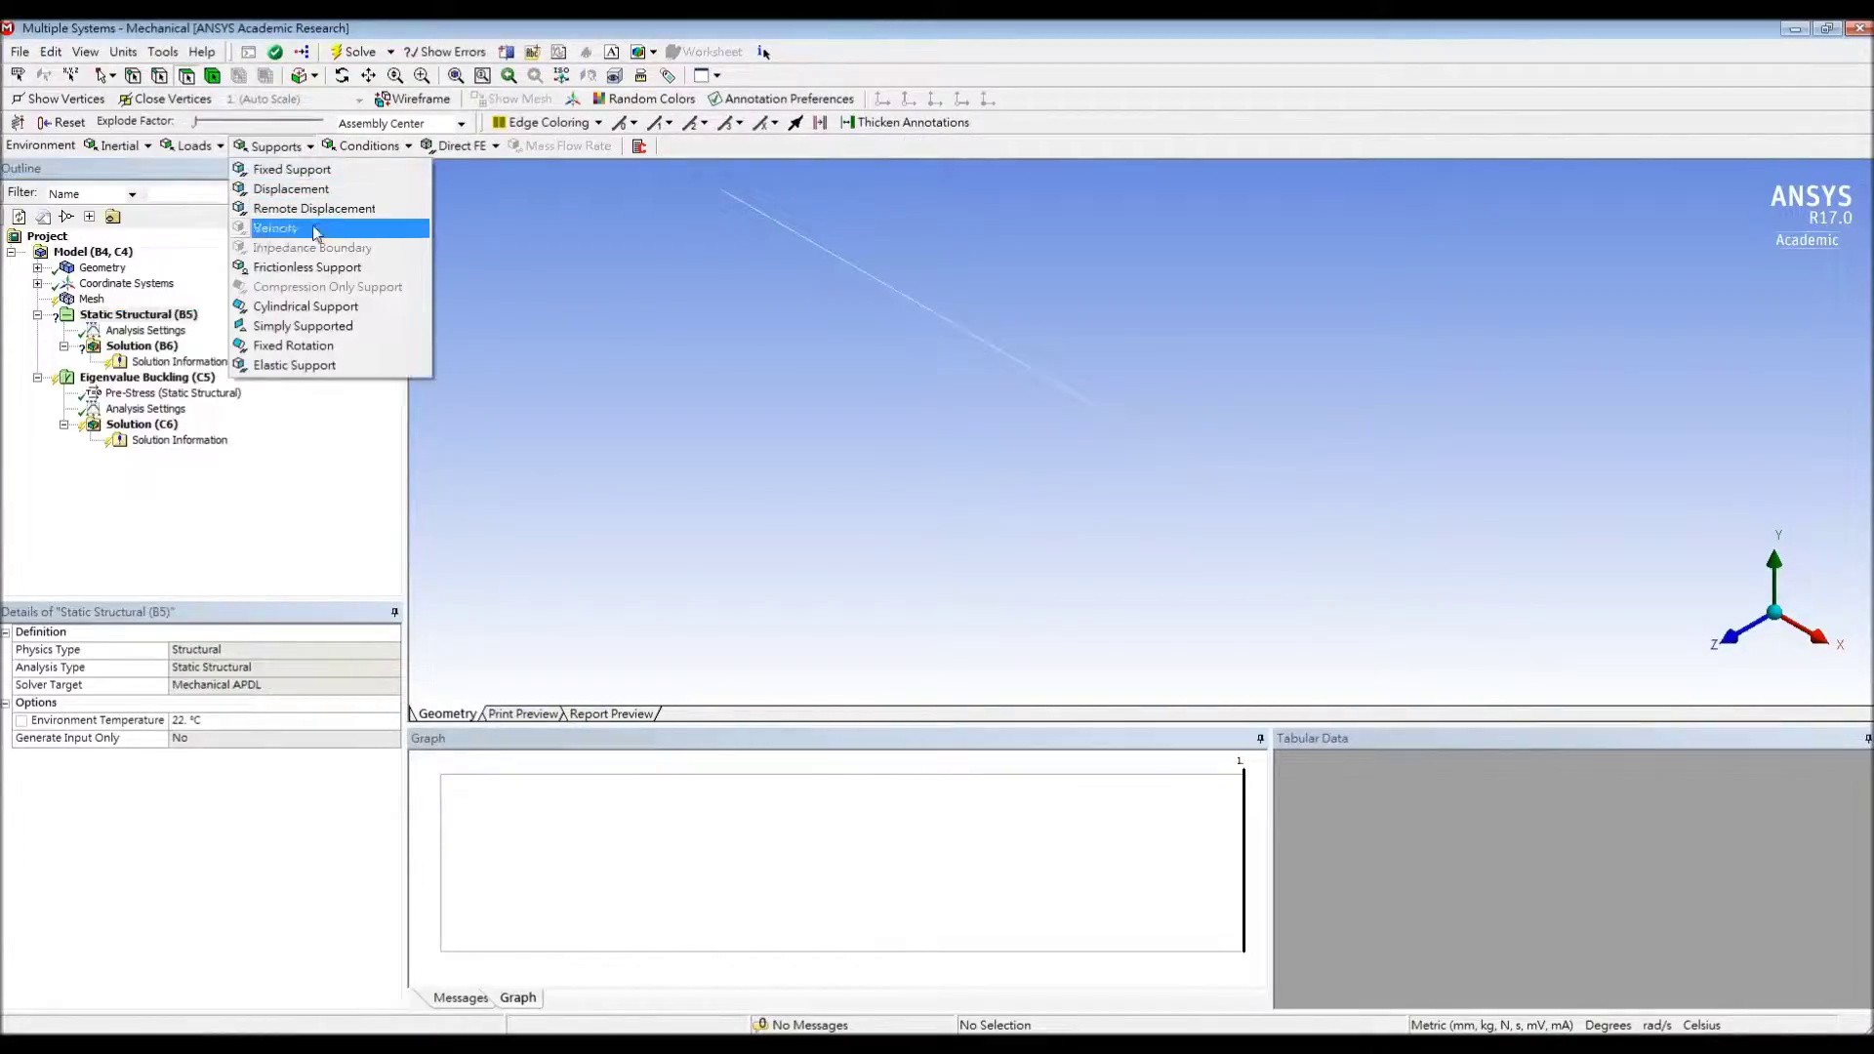
pyautogui.click(310, 326)
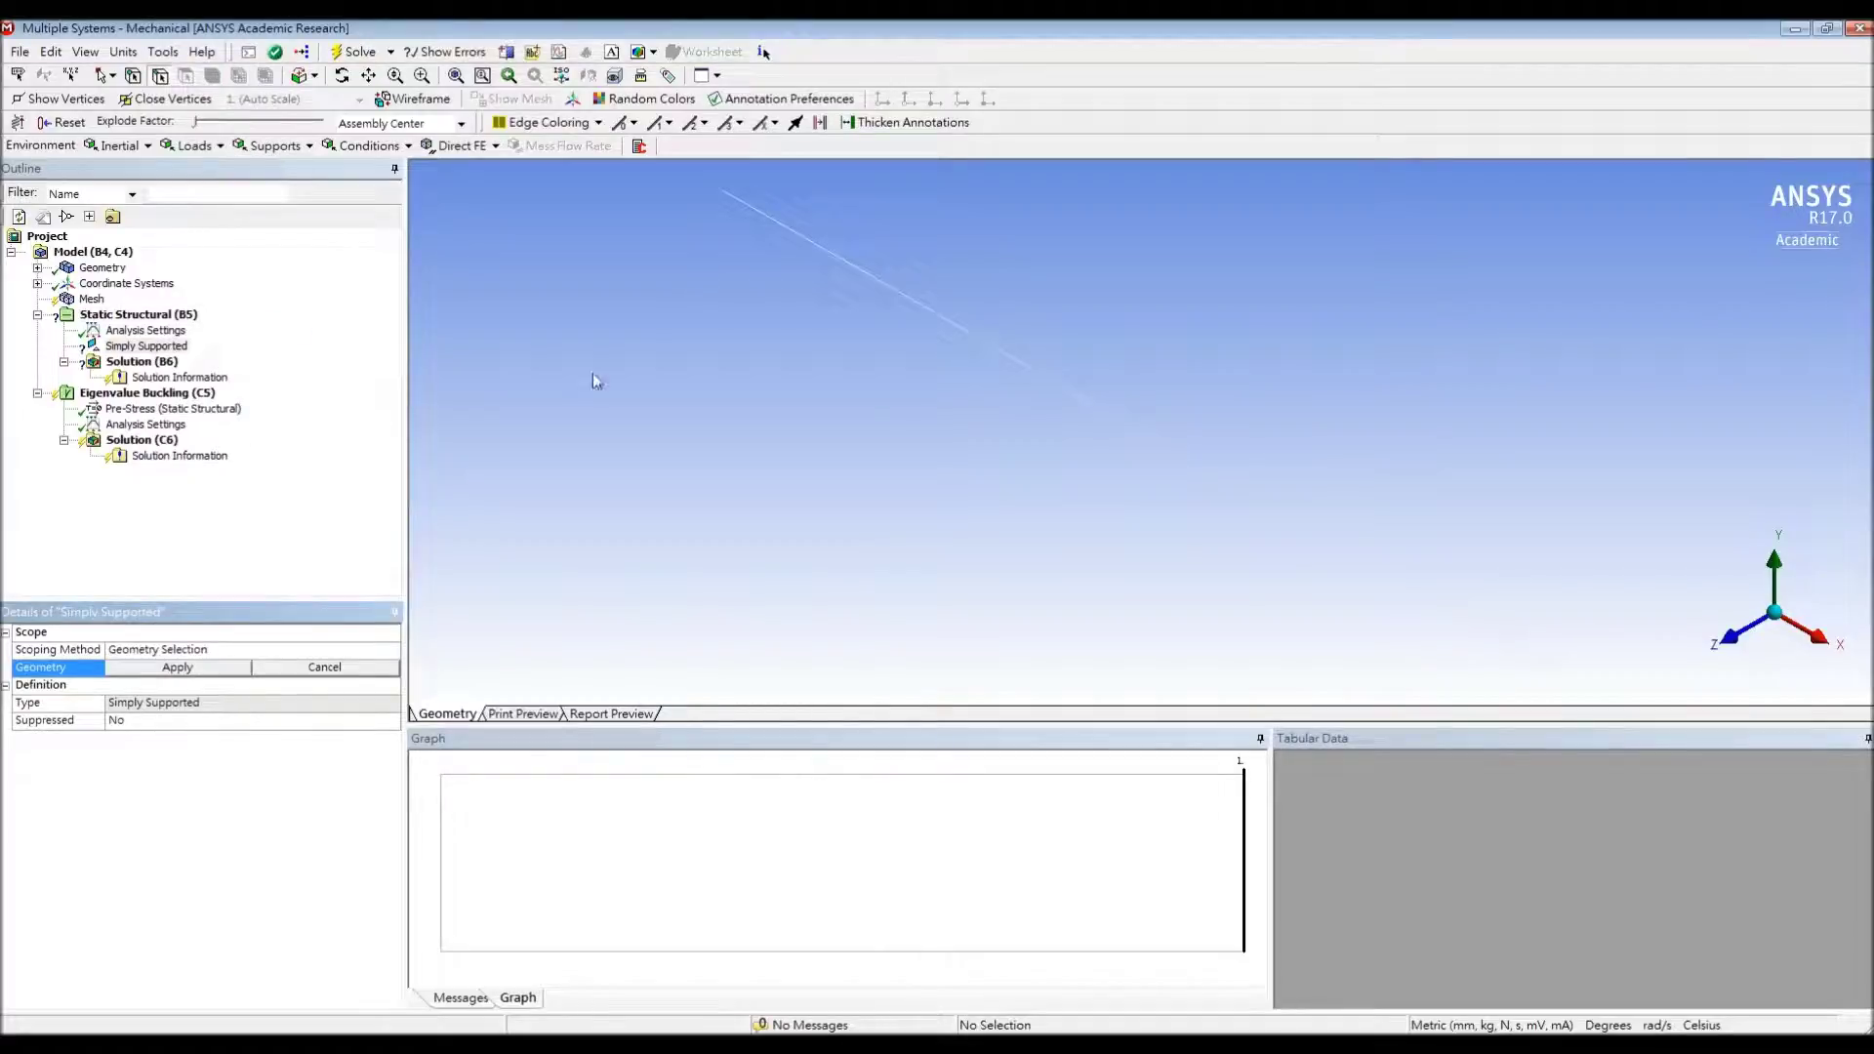
pyautogui.click(1730, 640)
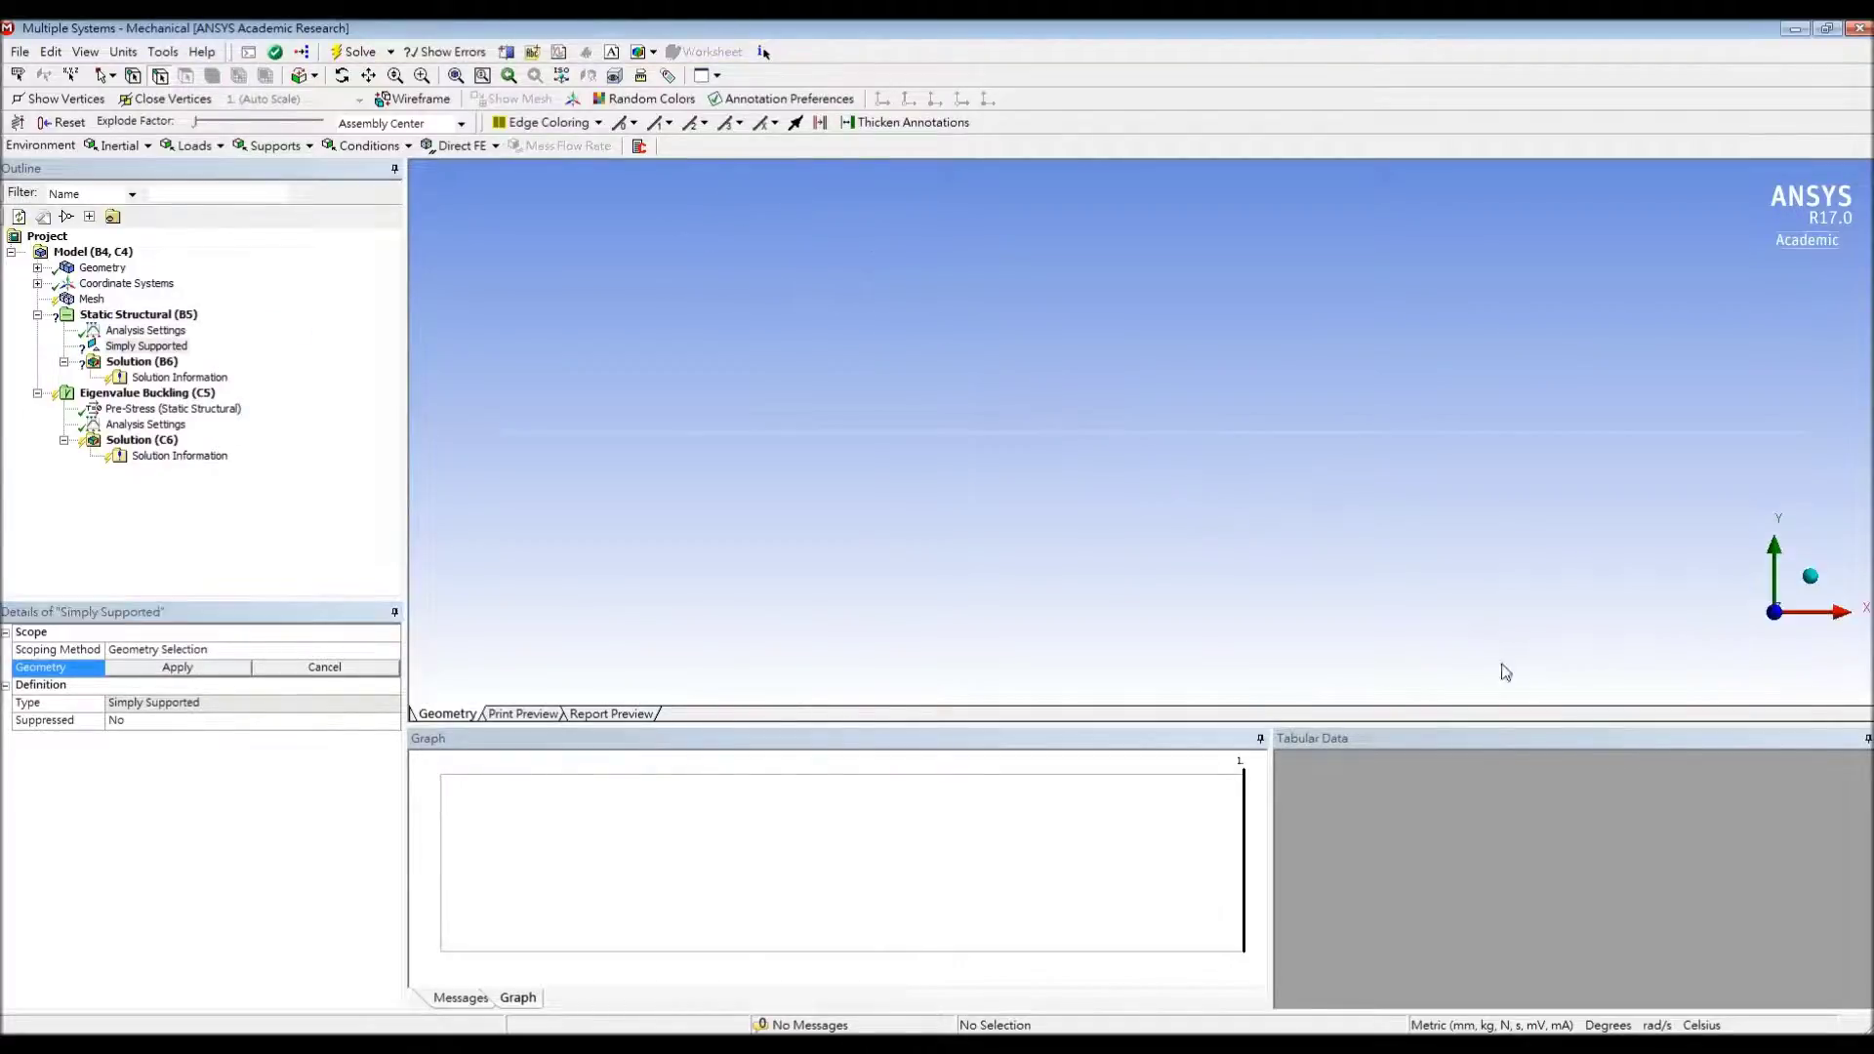
pyautogui.click(134, 75)
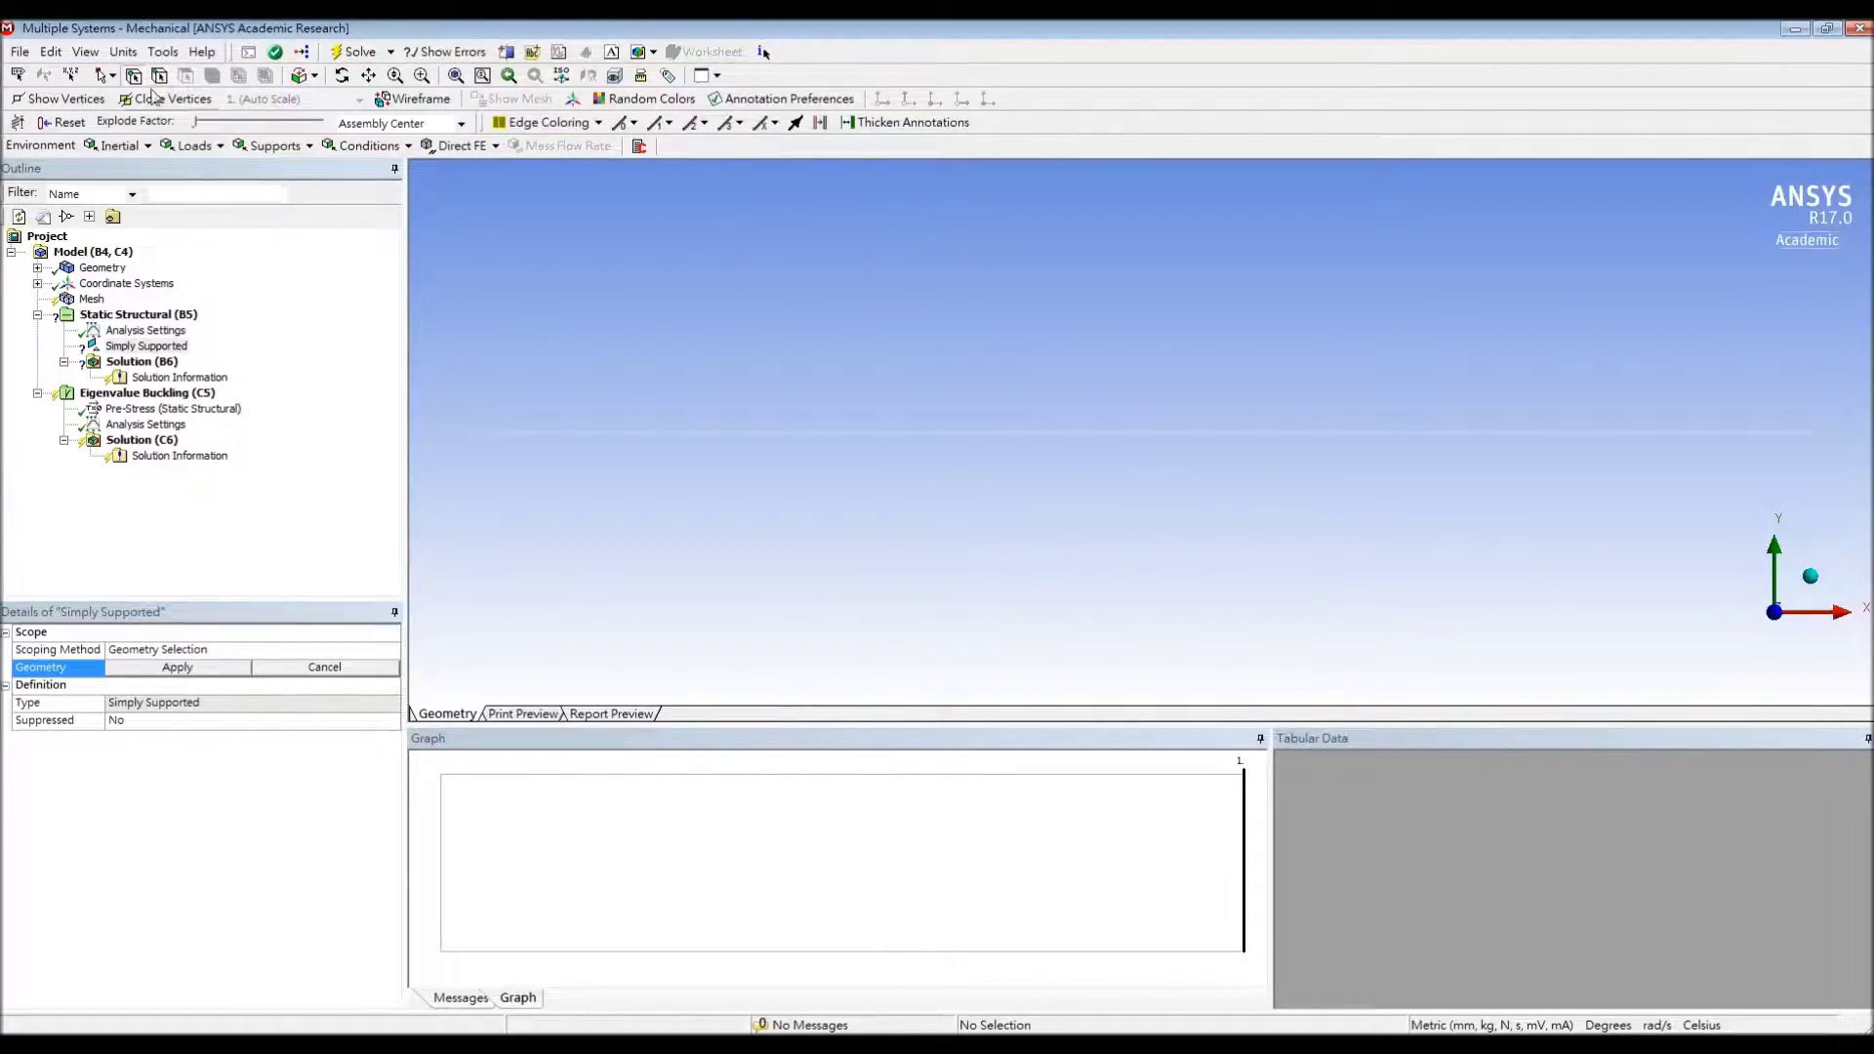
pyautogui.click(488, 432)
pyautogui.click(213, 669)
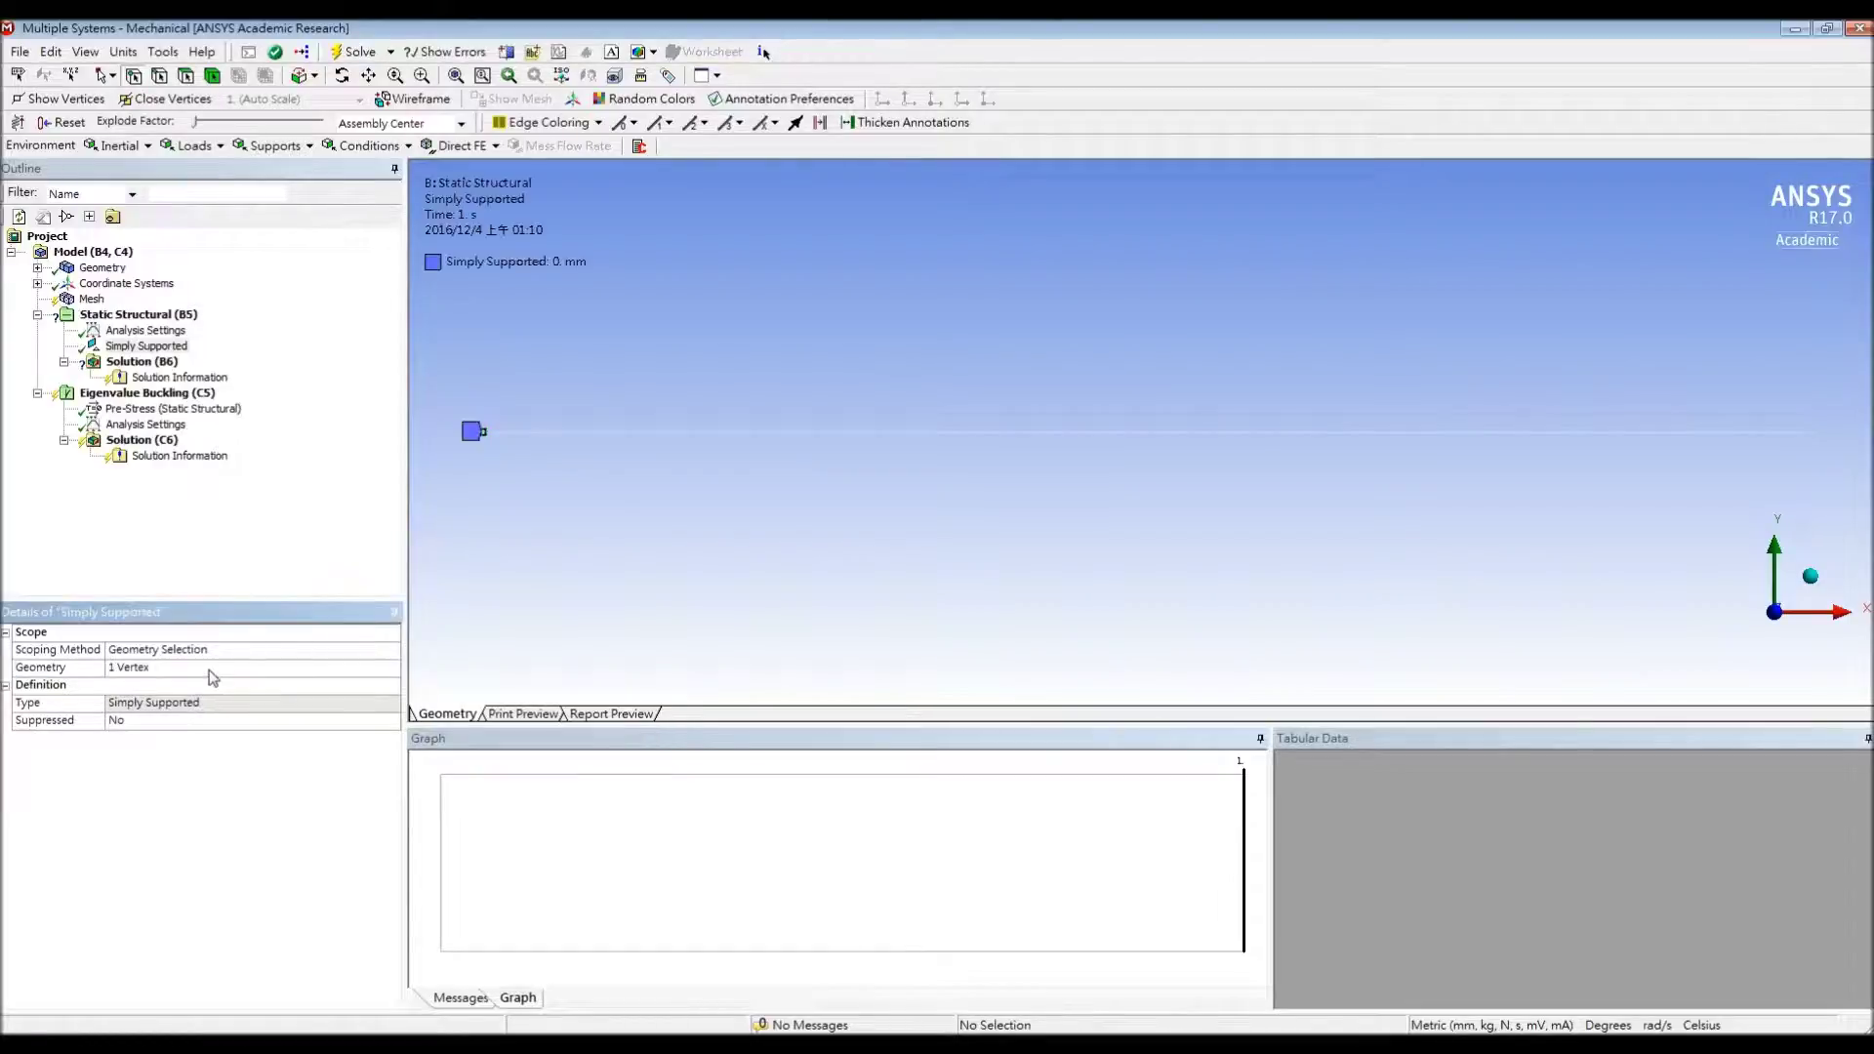
pyautogui.click(279, 147)
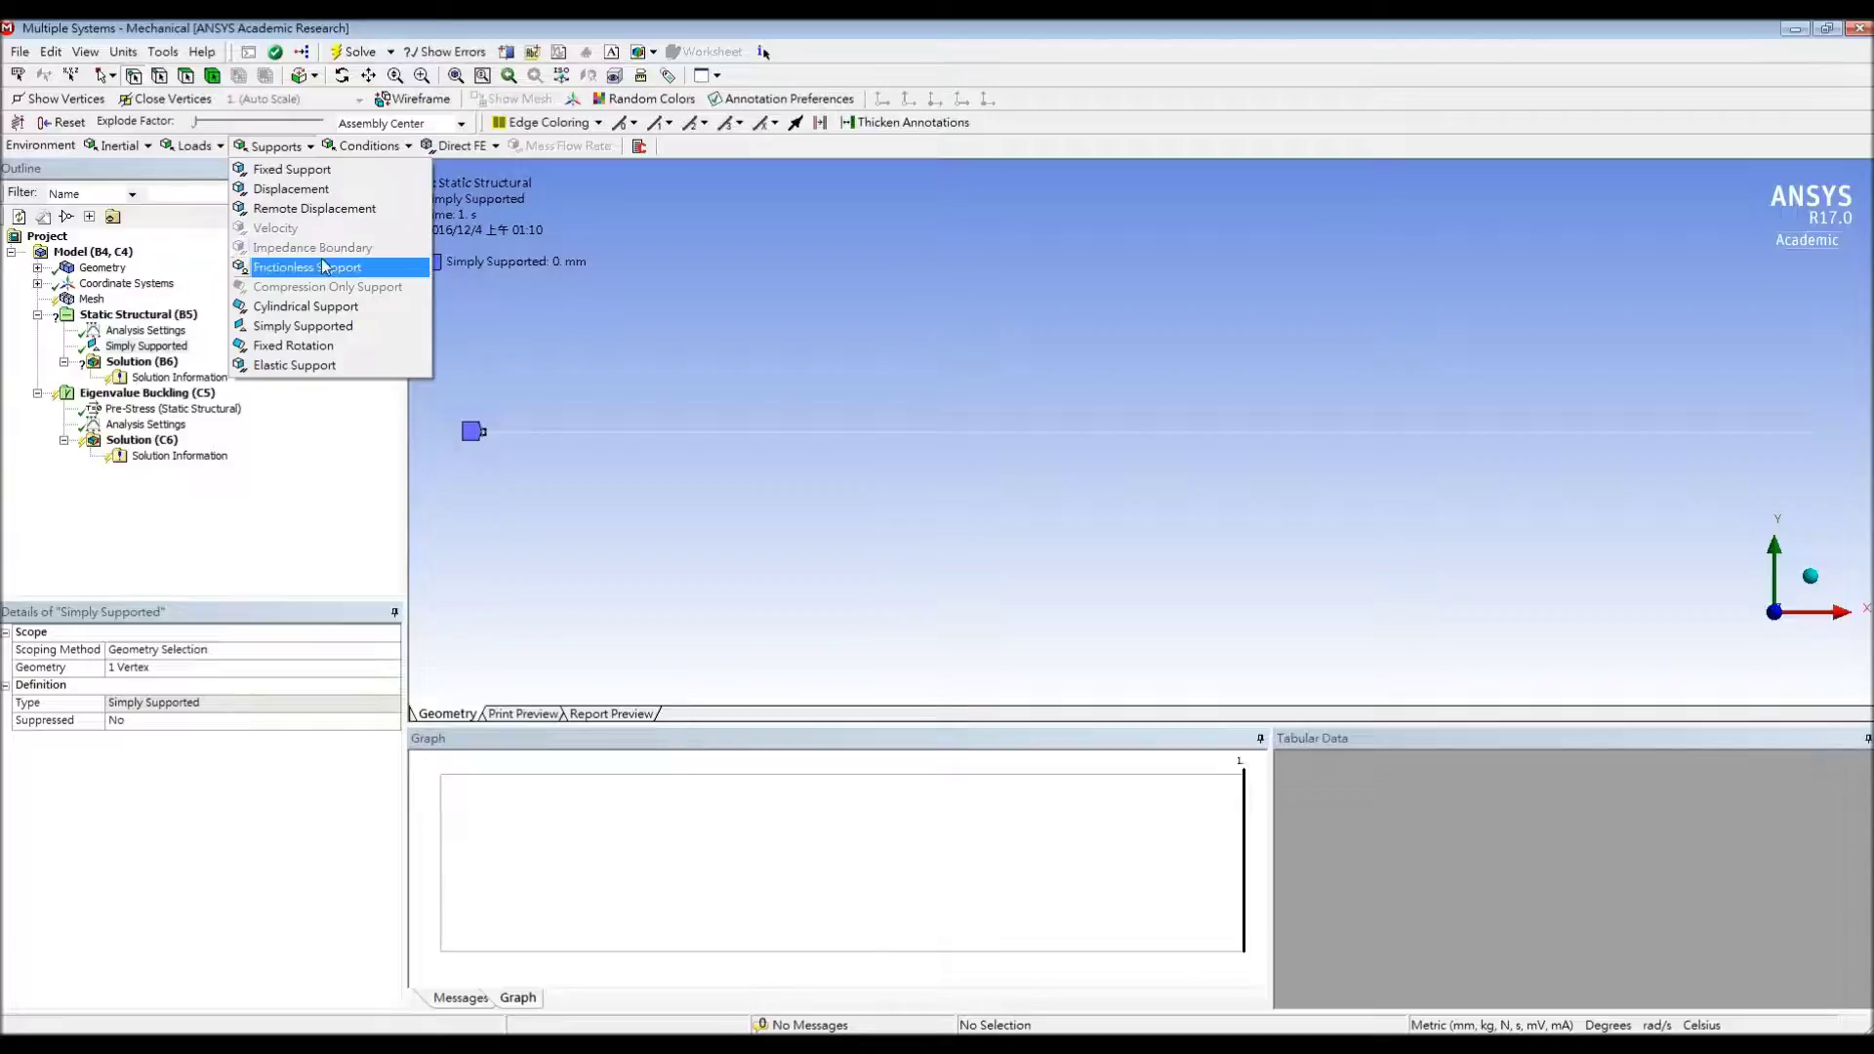
pyautogui.click(319, 191)
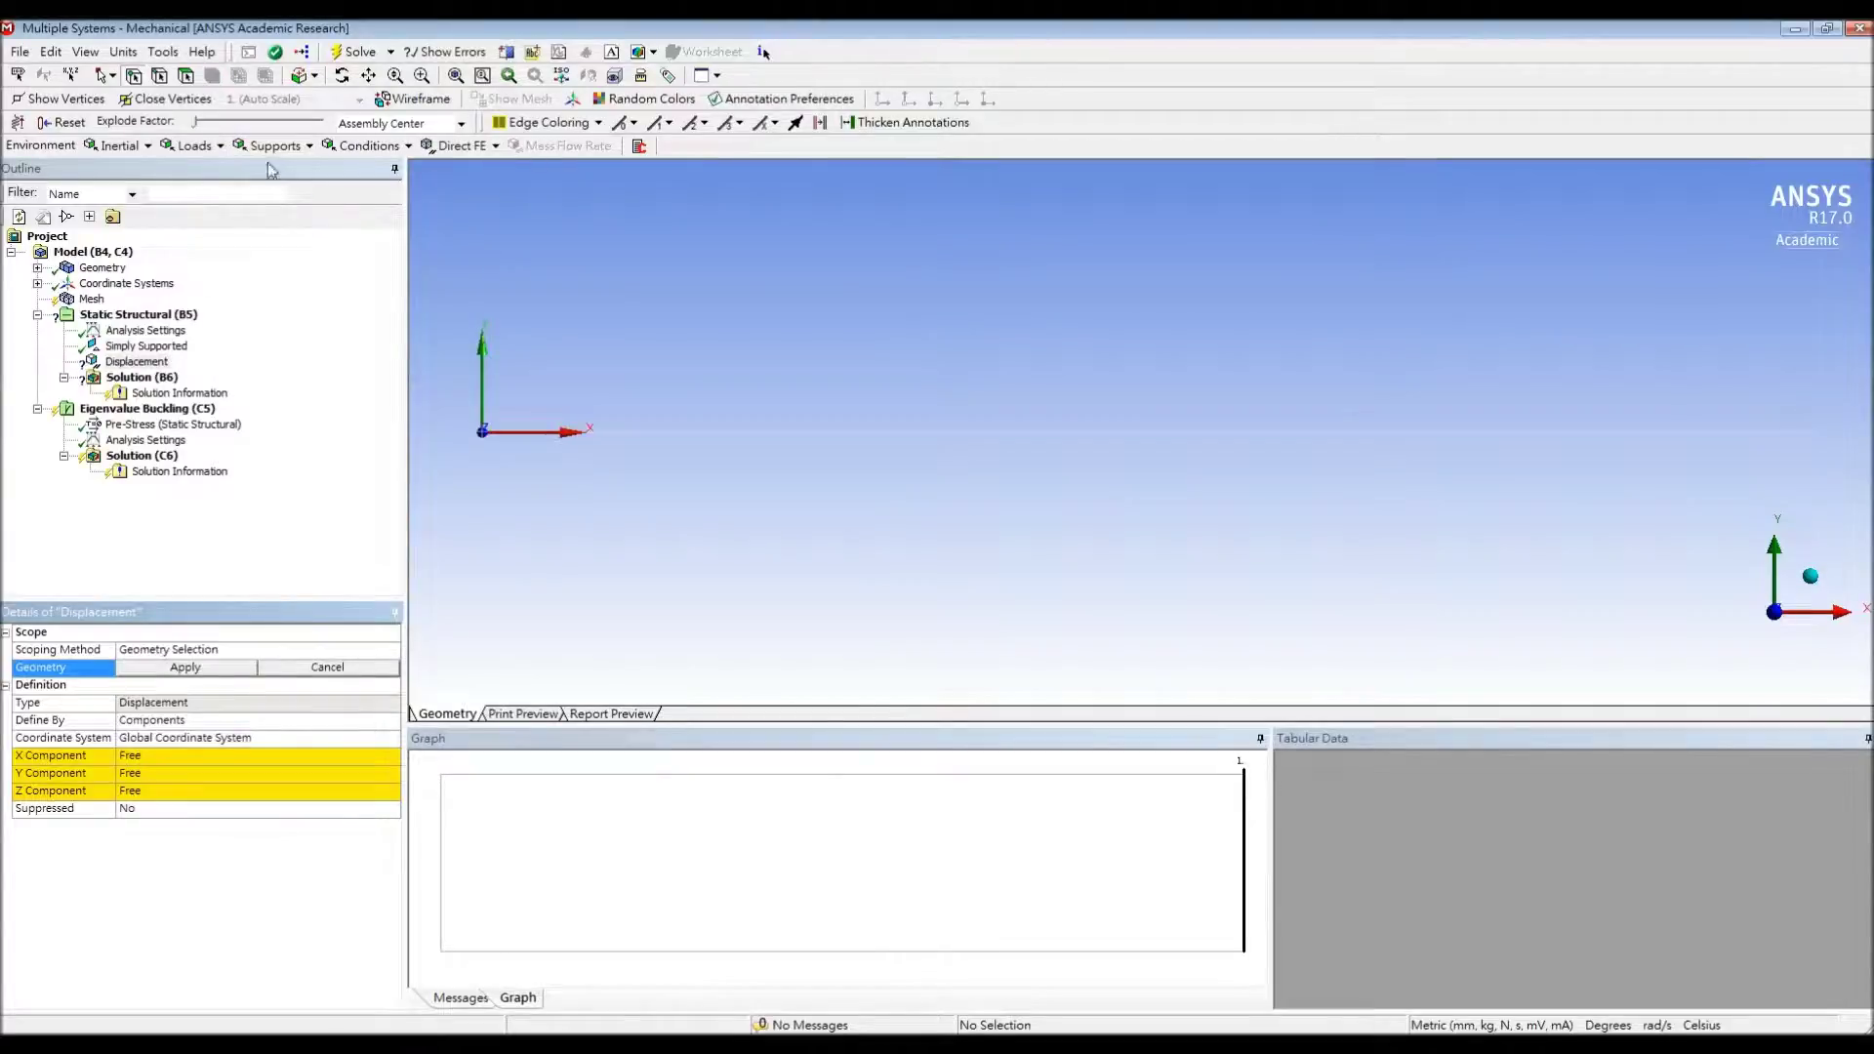
pyautogui.press('Delete')
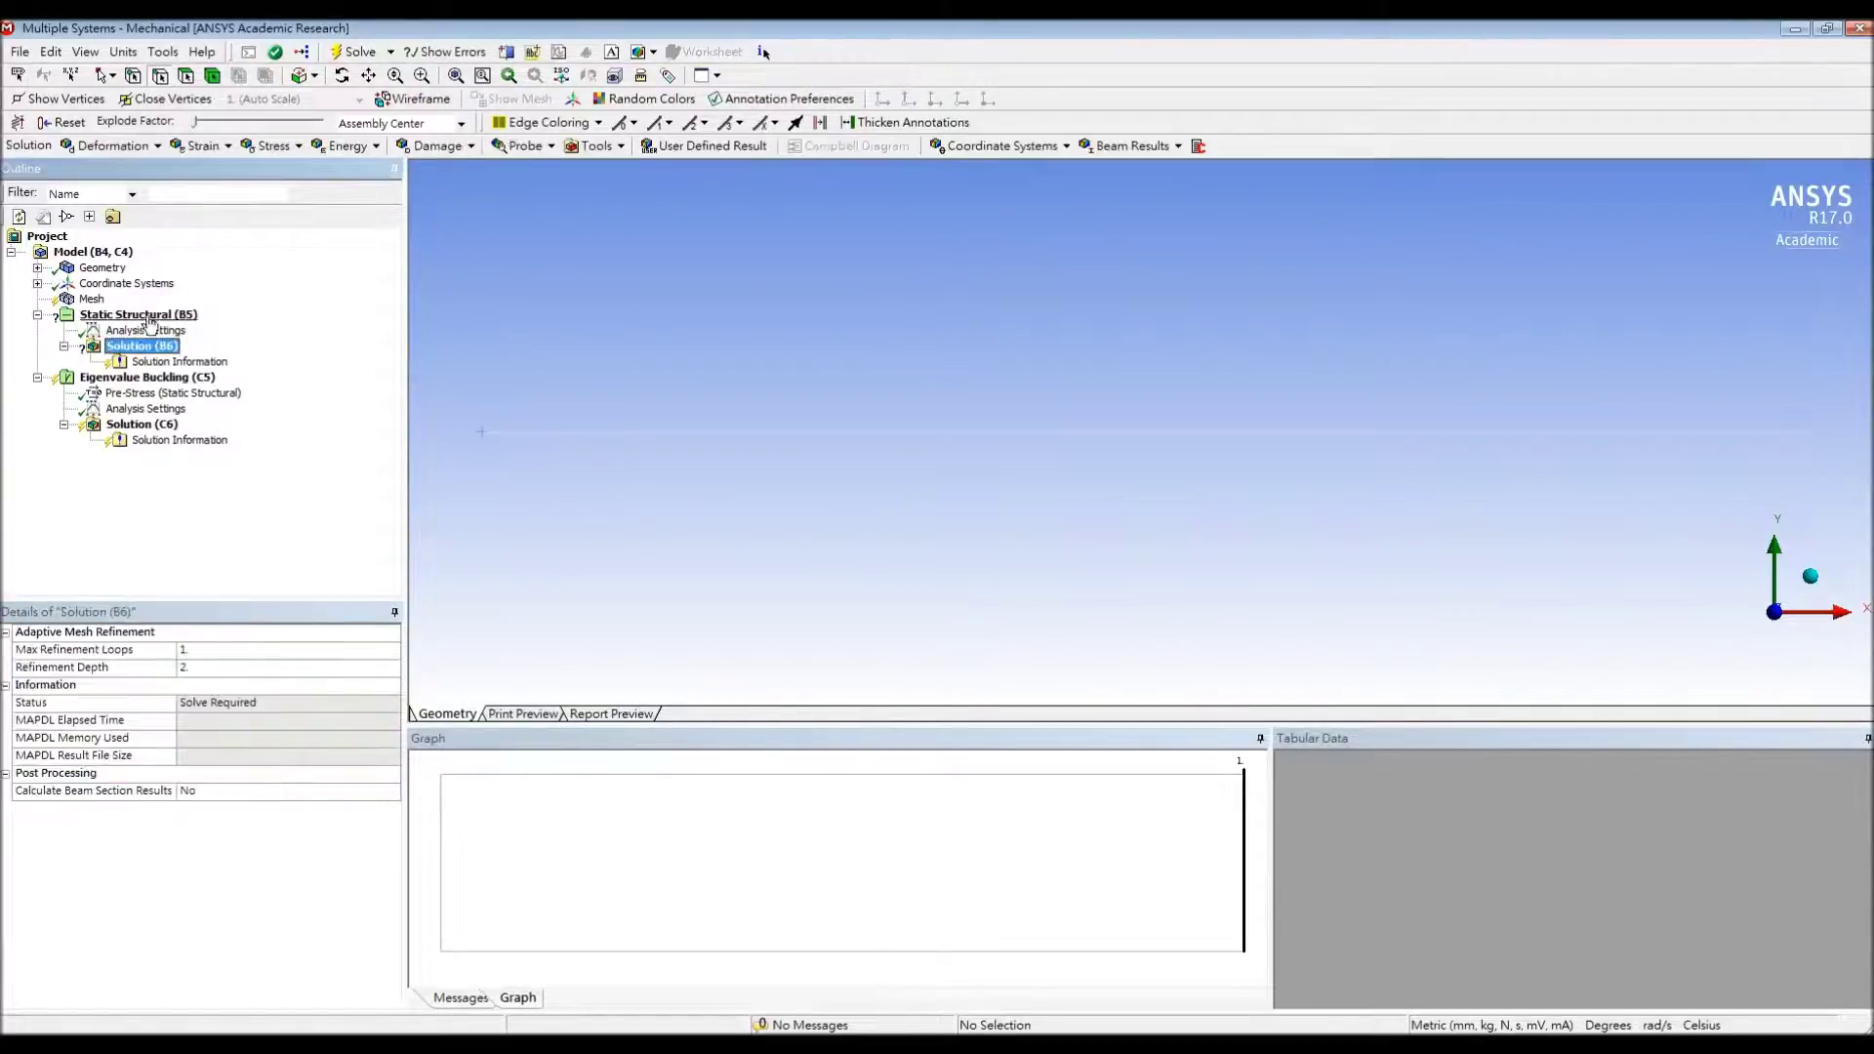
# Apply a Simply Supported condition at the left end vertex of the beam under Static Structural (B5)
pyautogui.click(140, 315)
pyautogui.click(273, 145)
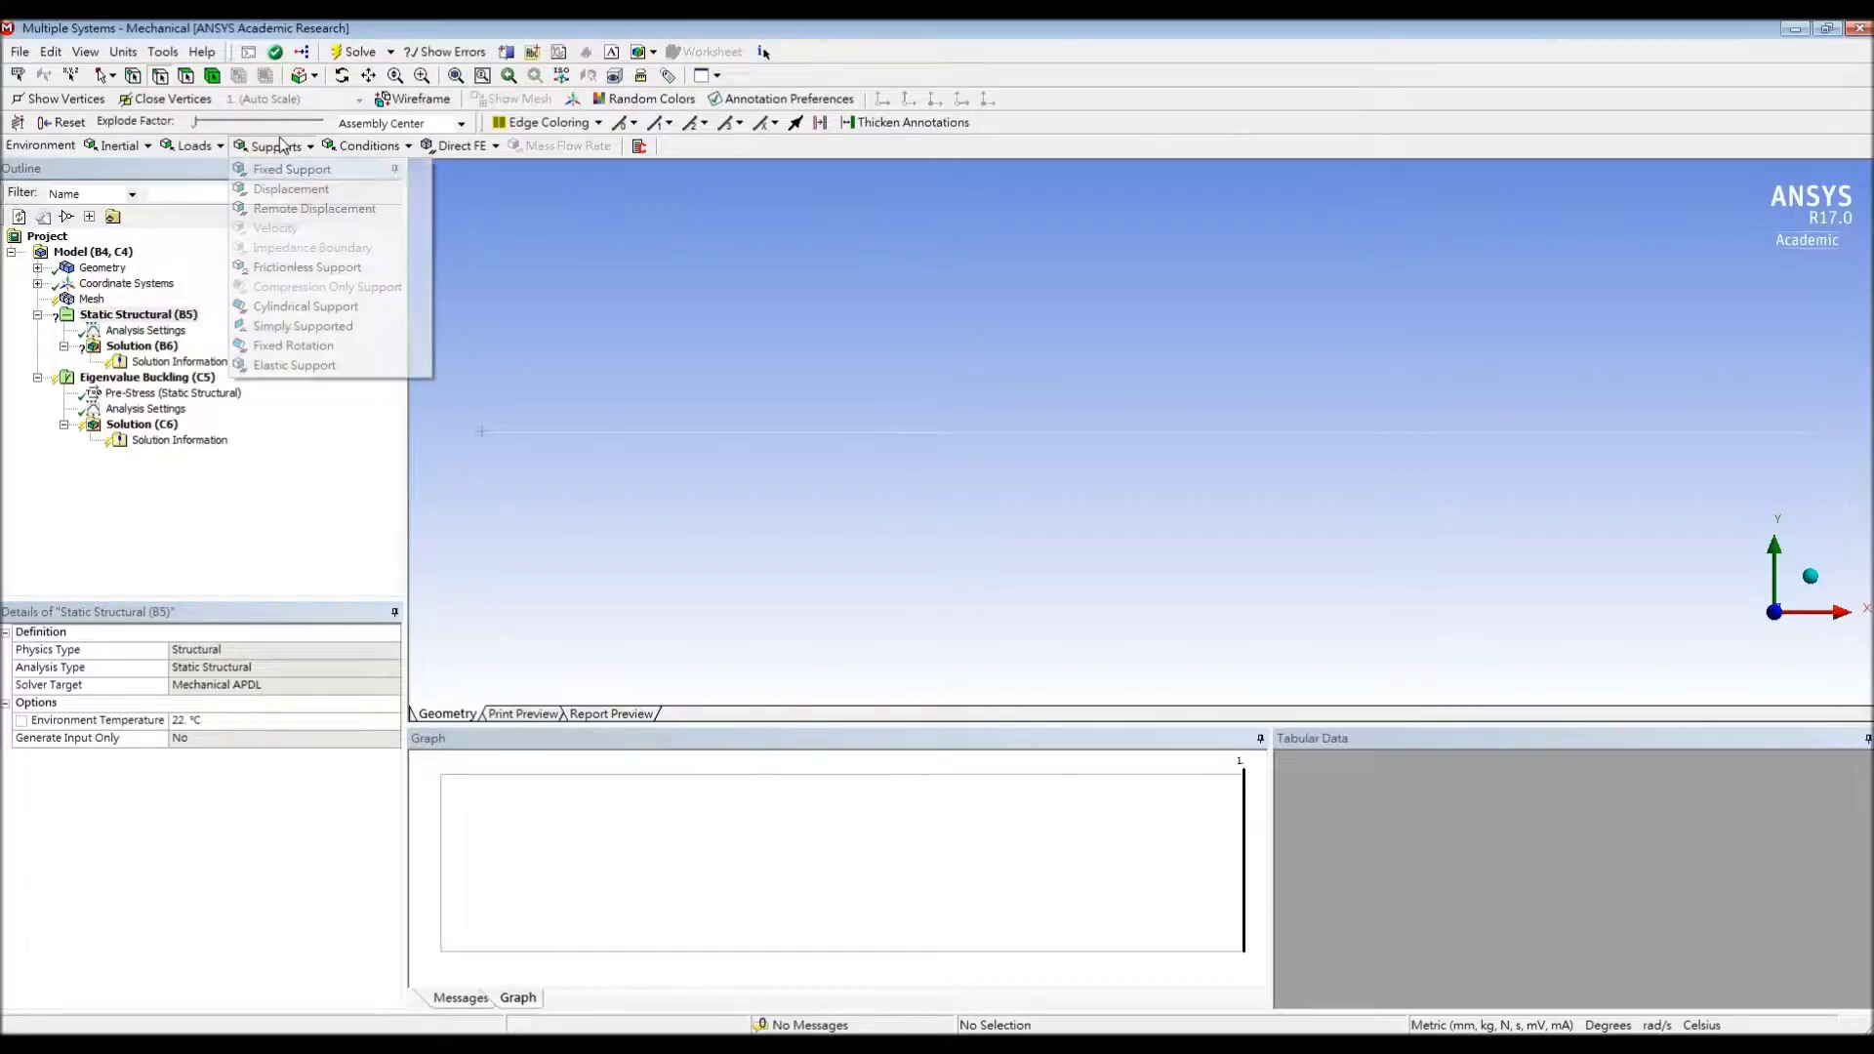
pyautogui.click(313, 325)
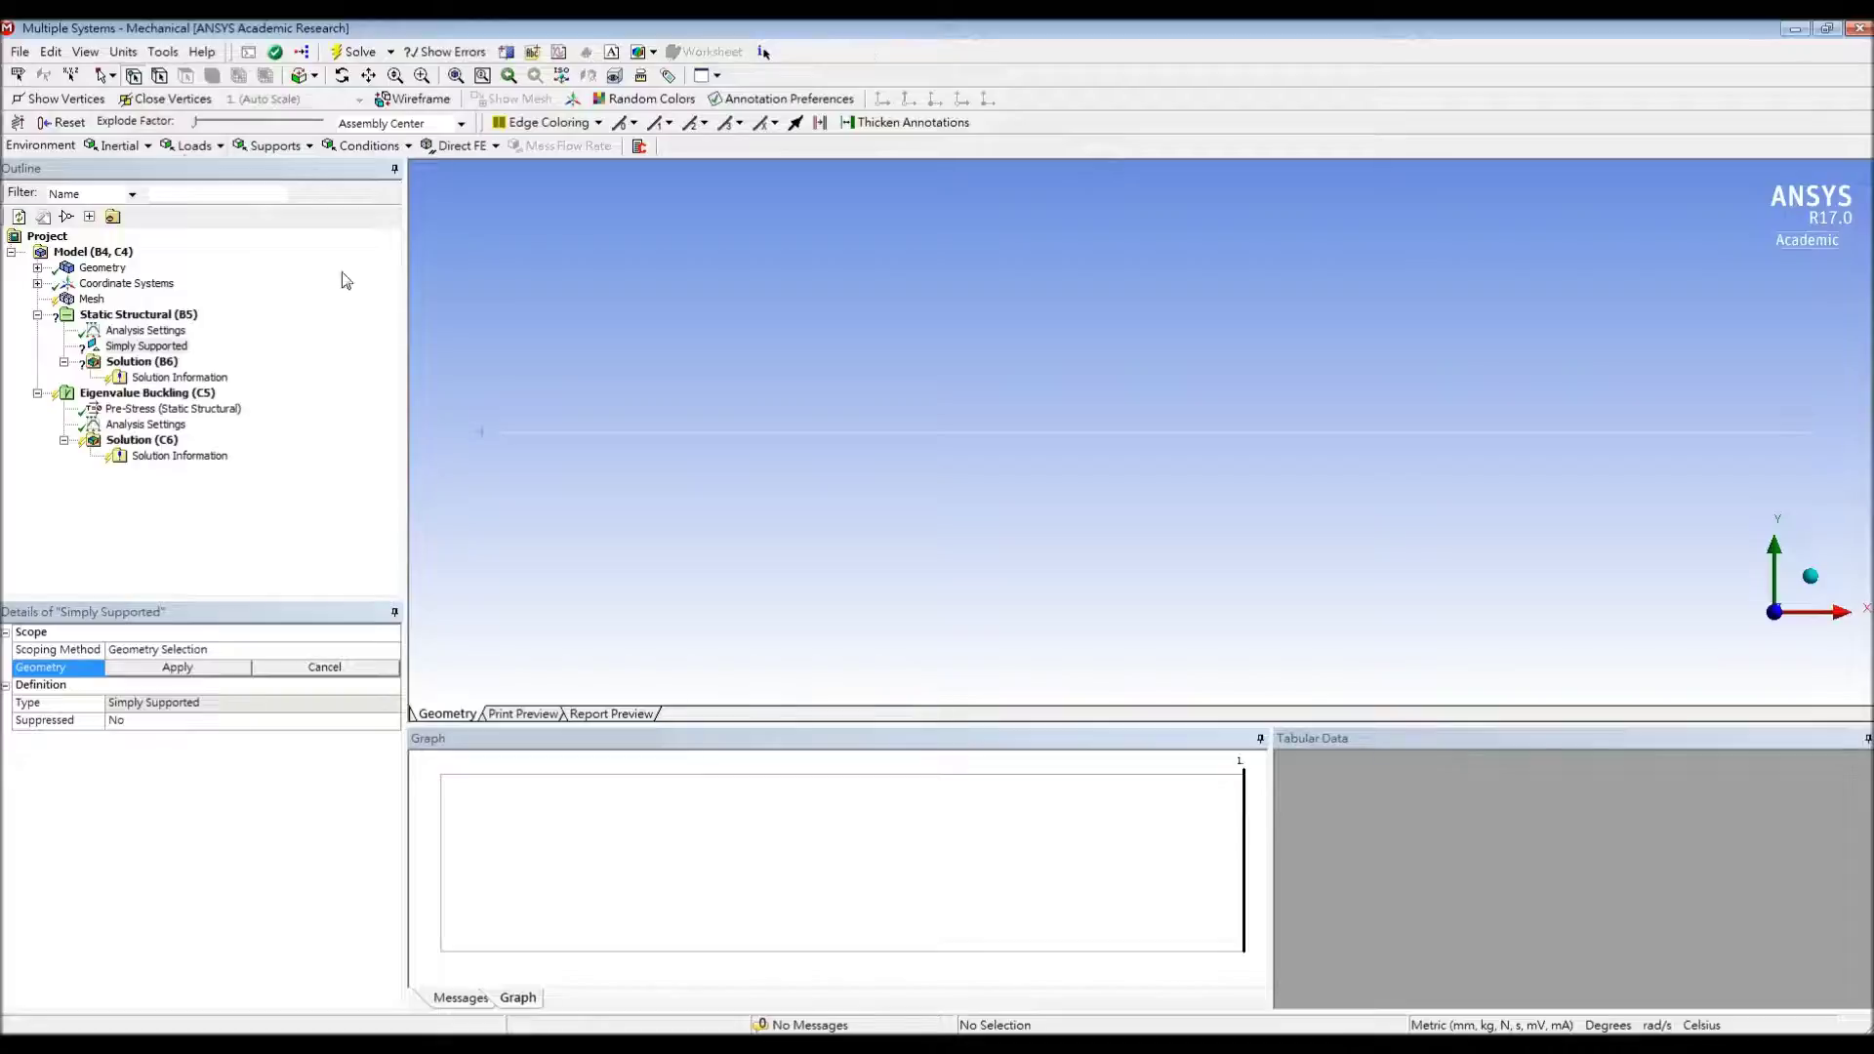
pyautogui.click(481, 439)
pyautogui.click(225, 669)
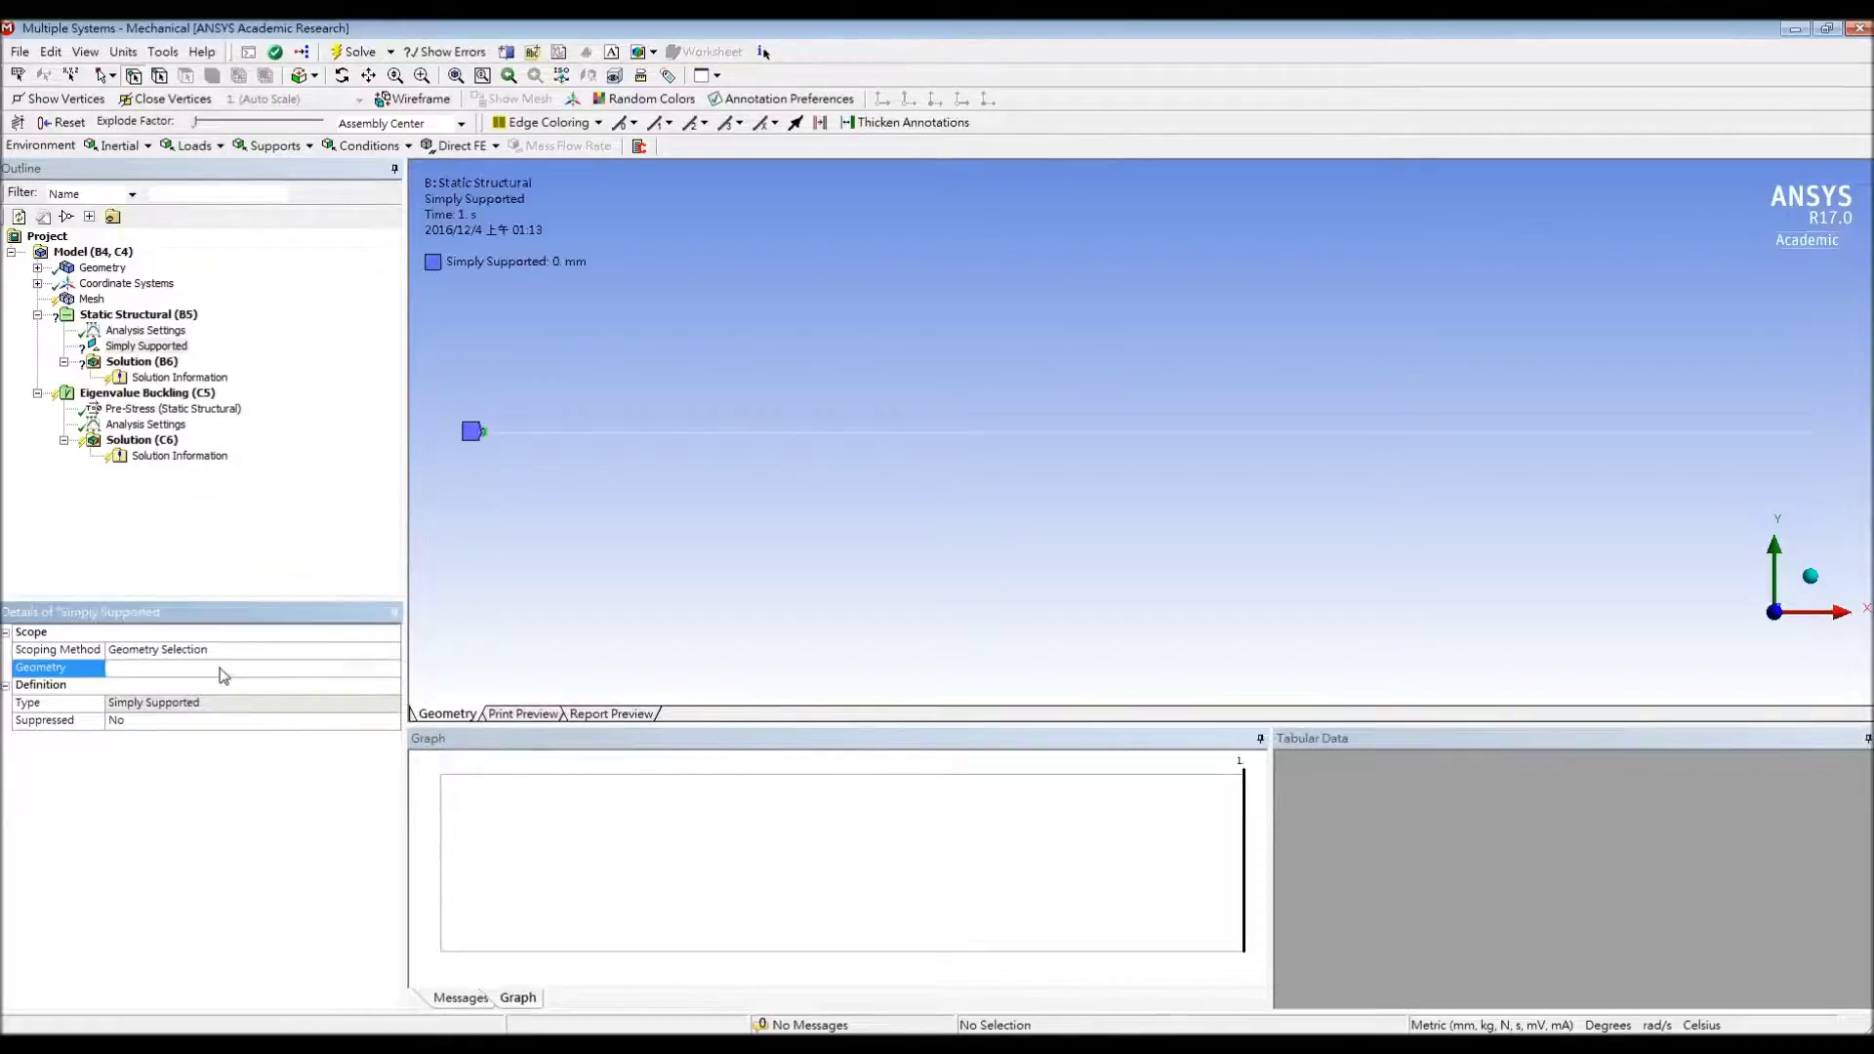
# Add a Displacement support for the beam's far end vertex at X = 1000 mm, with Y and Z components of 0 mm and X free
pyautogui.click(275, 149)
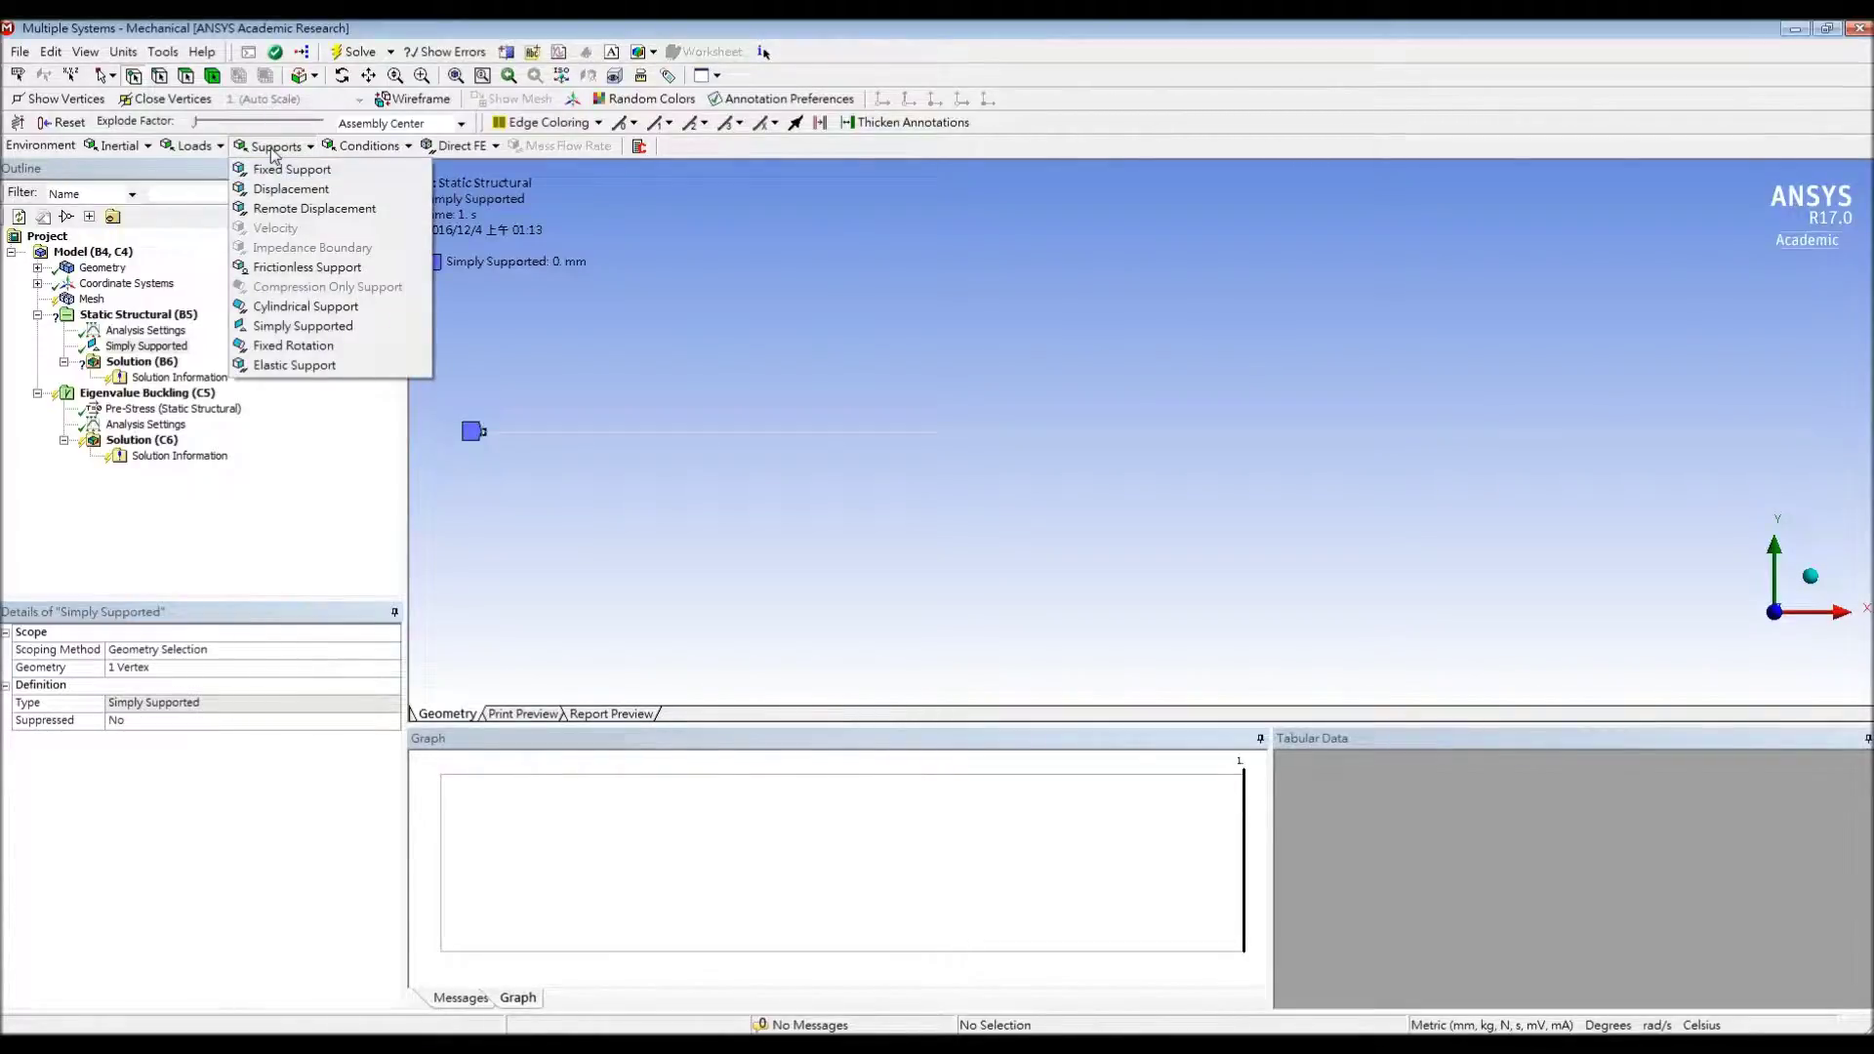
pyautogui.click(293, 191)
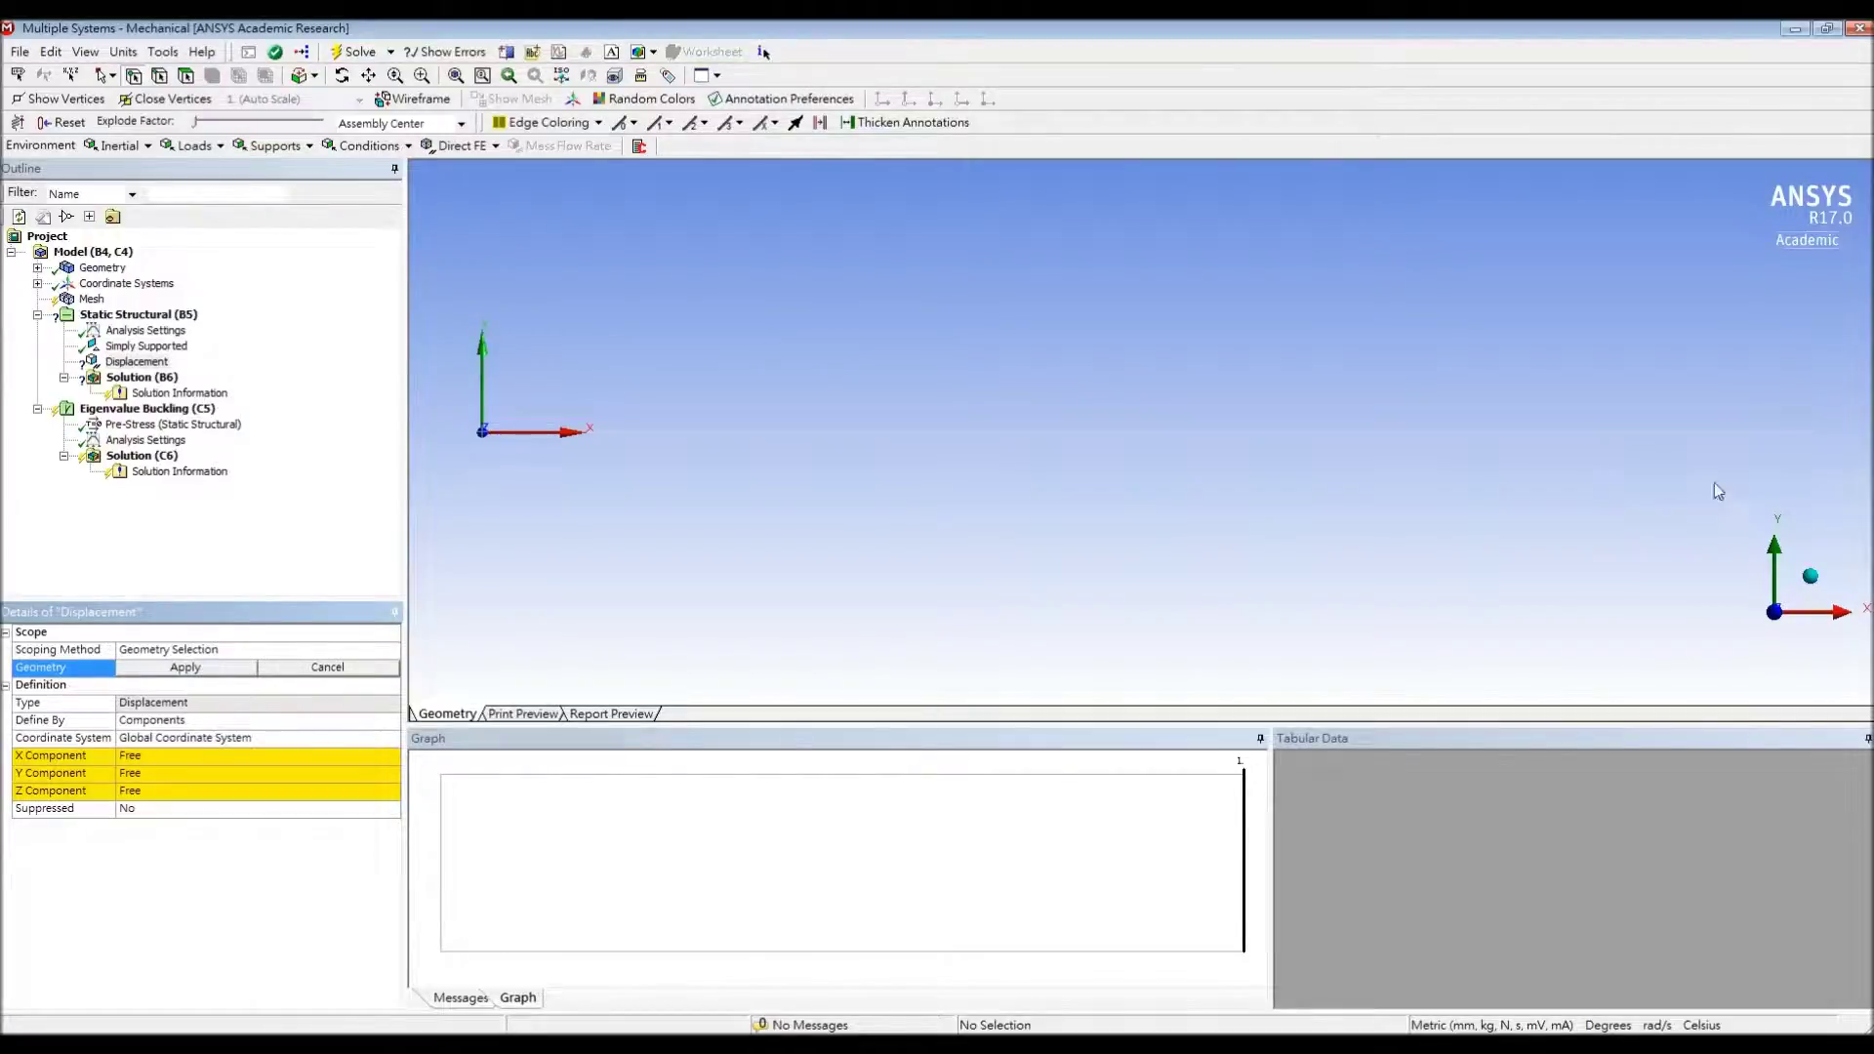
pyautogui.click(1803, 432)
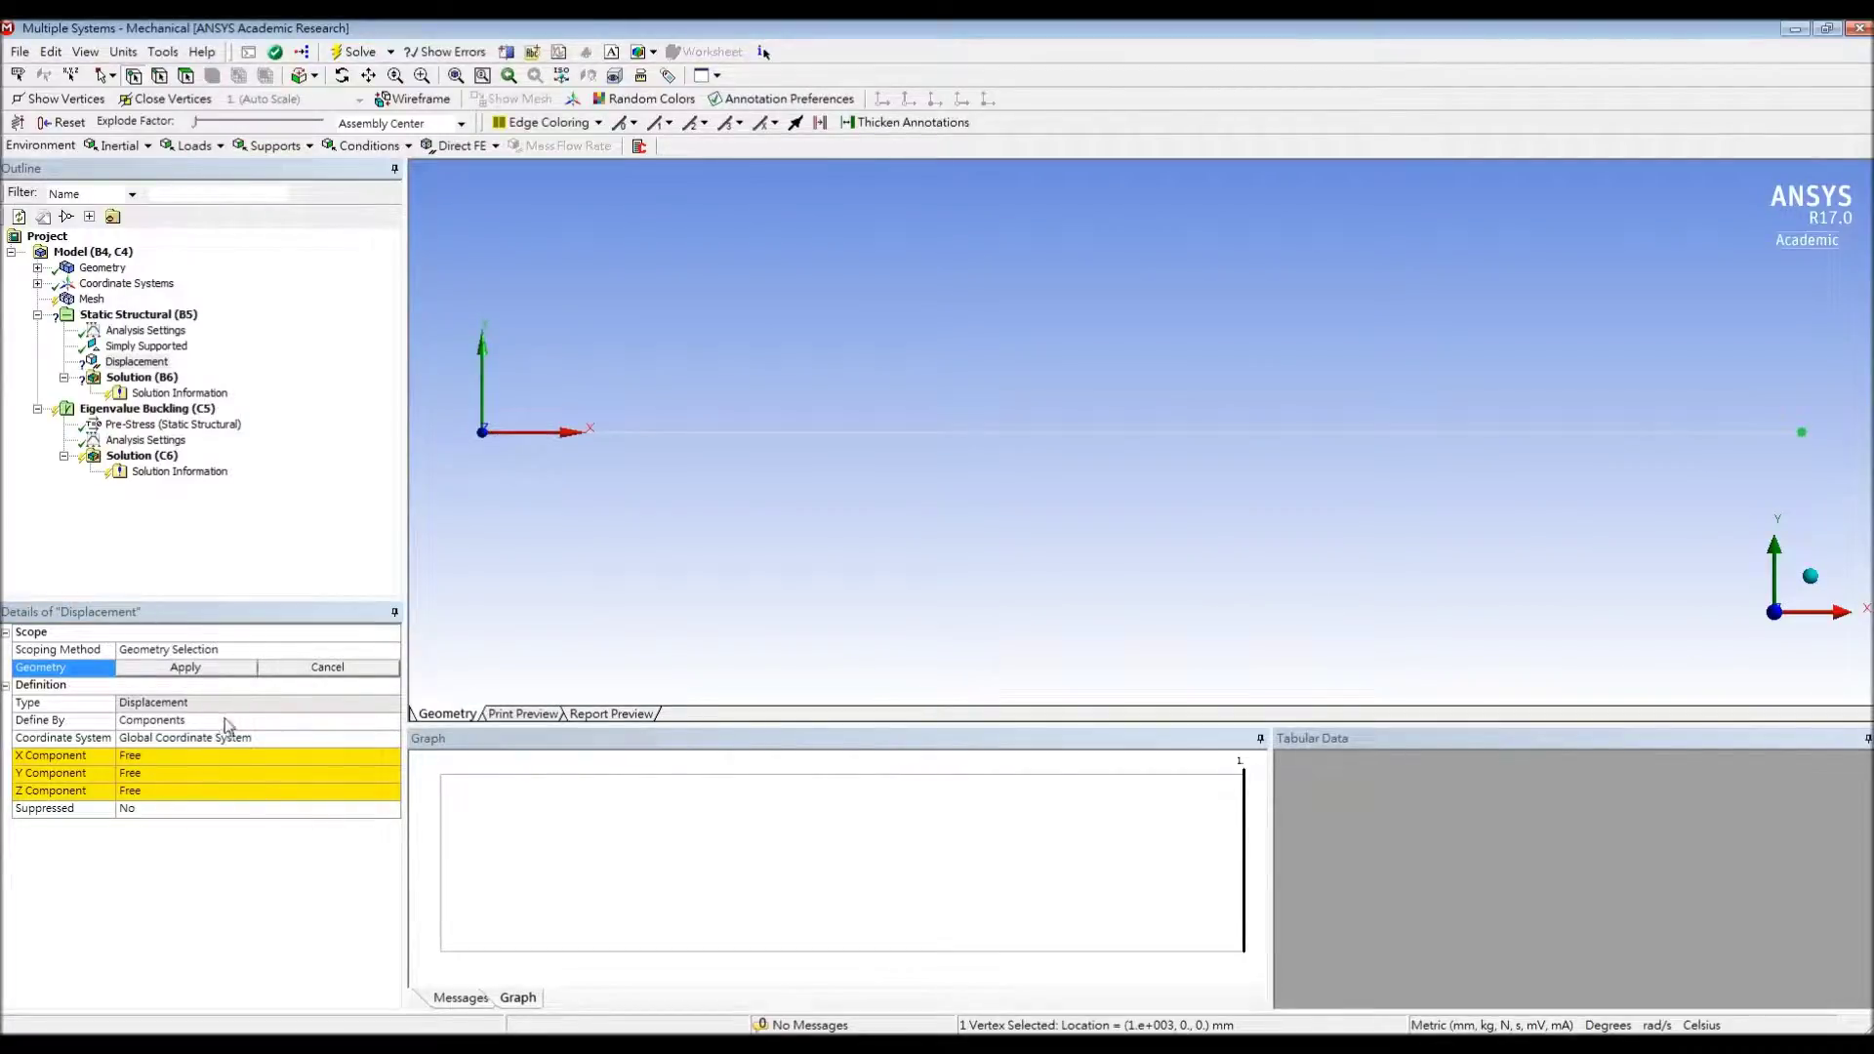
pyautogui.click(186, 774)
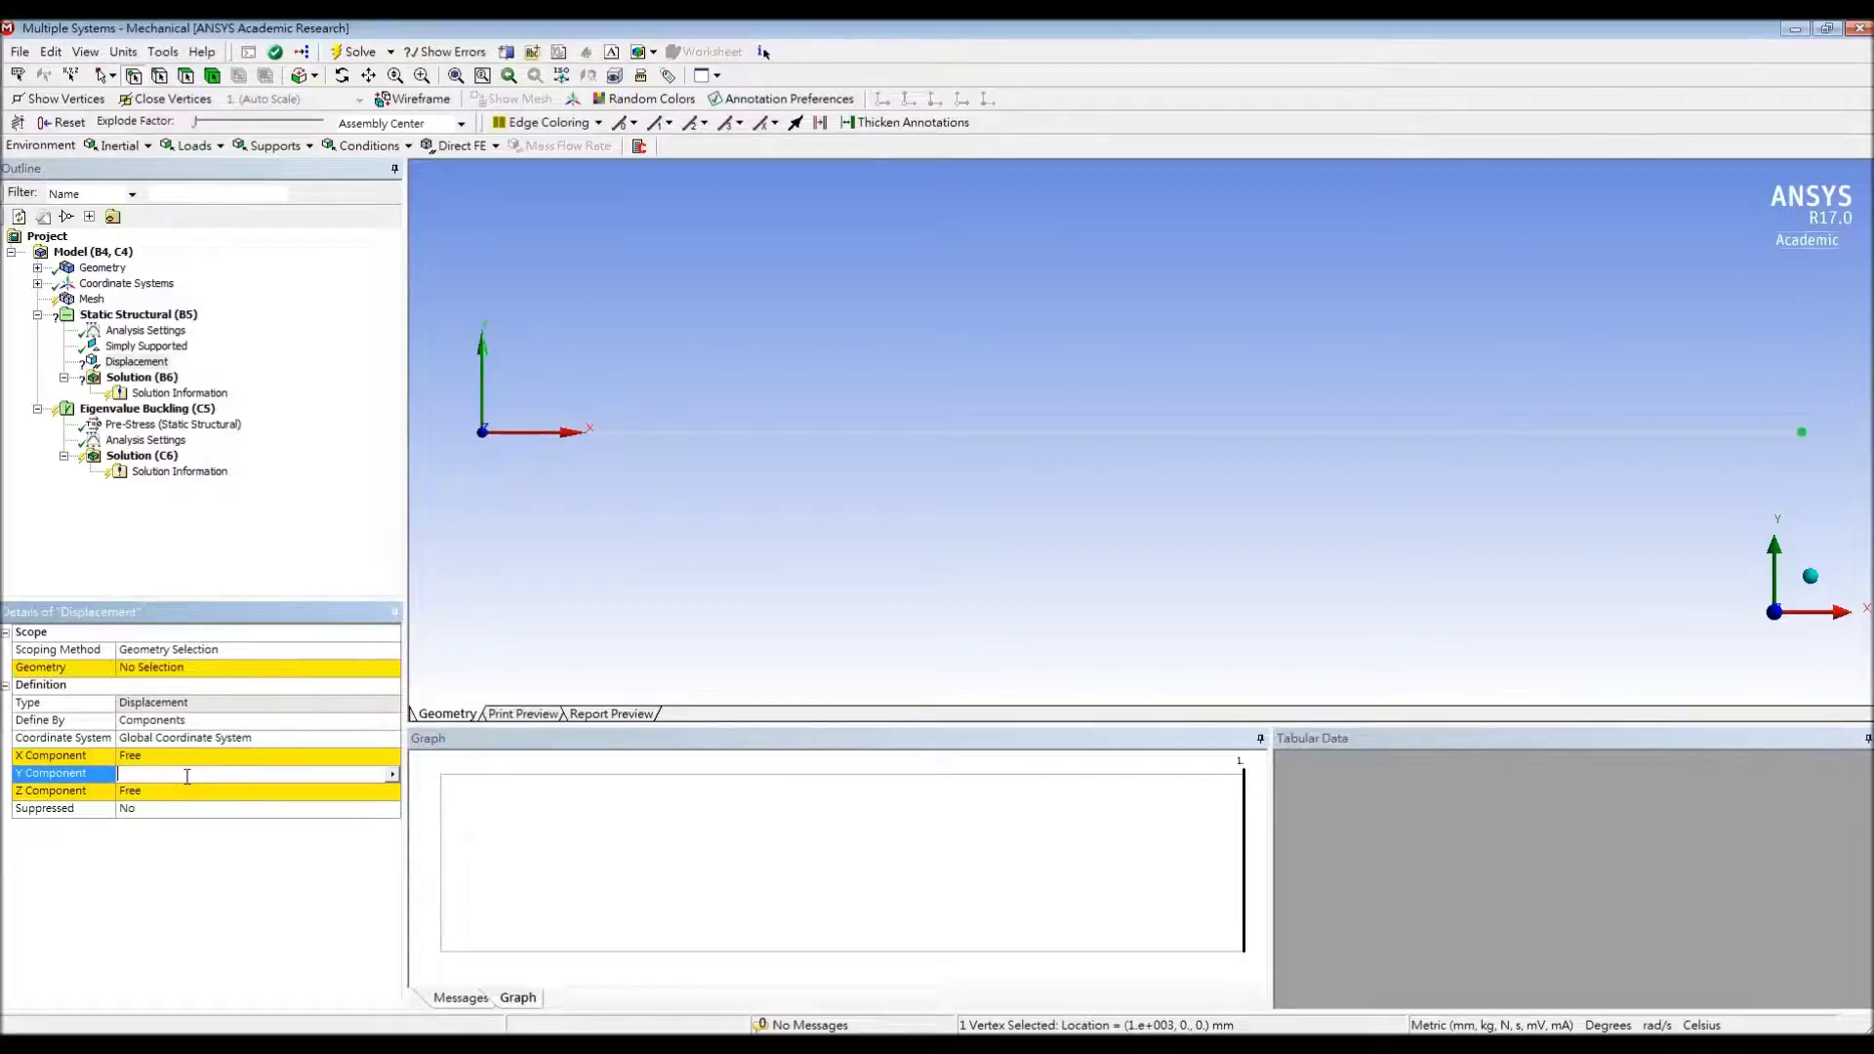
pyautogui.write('0')
pyautogui.press('Return')
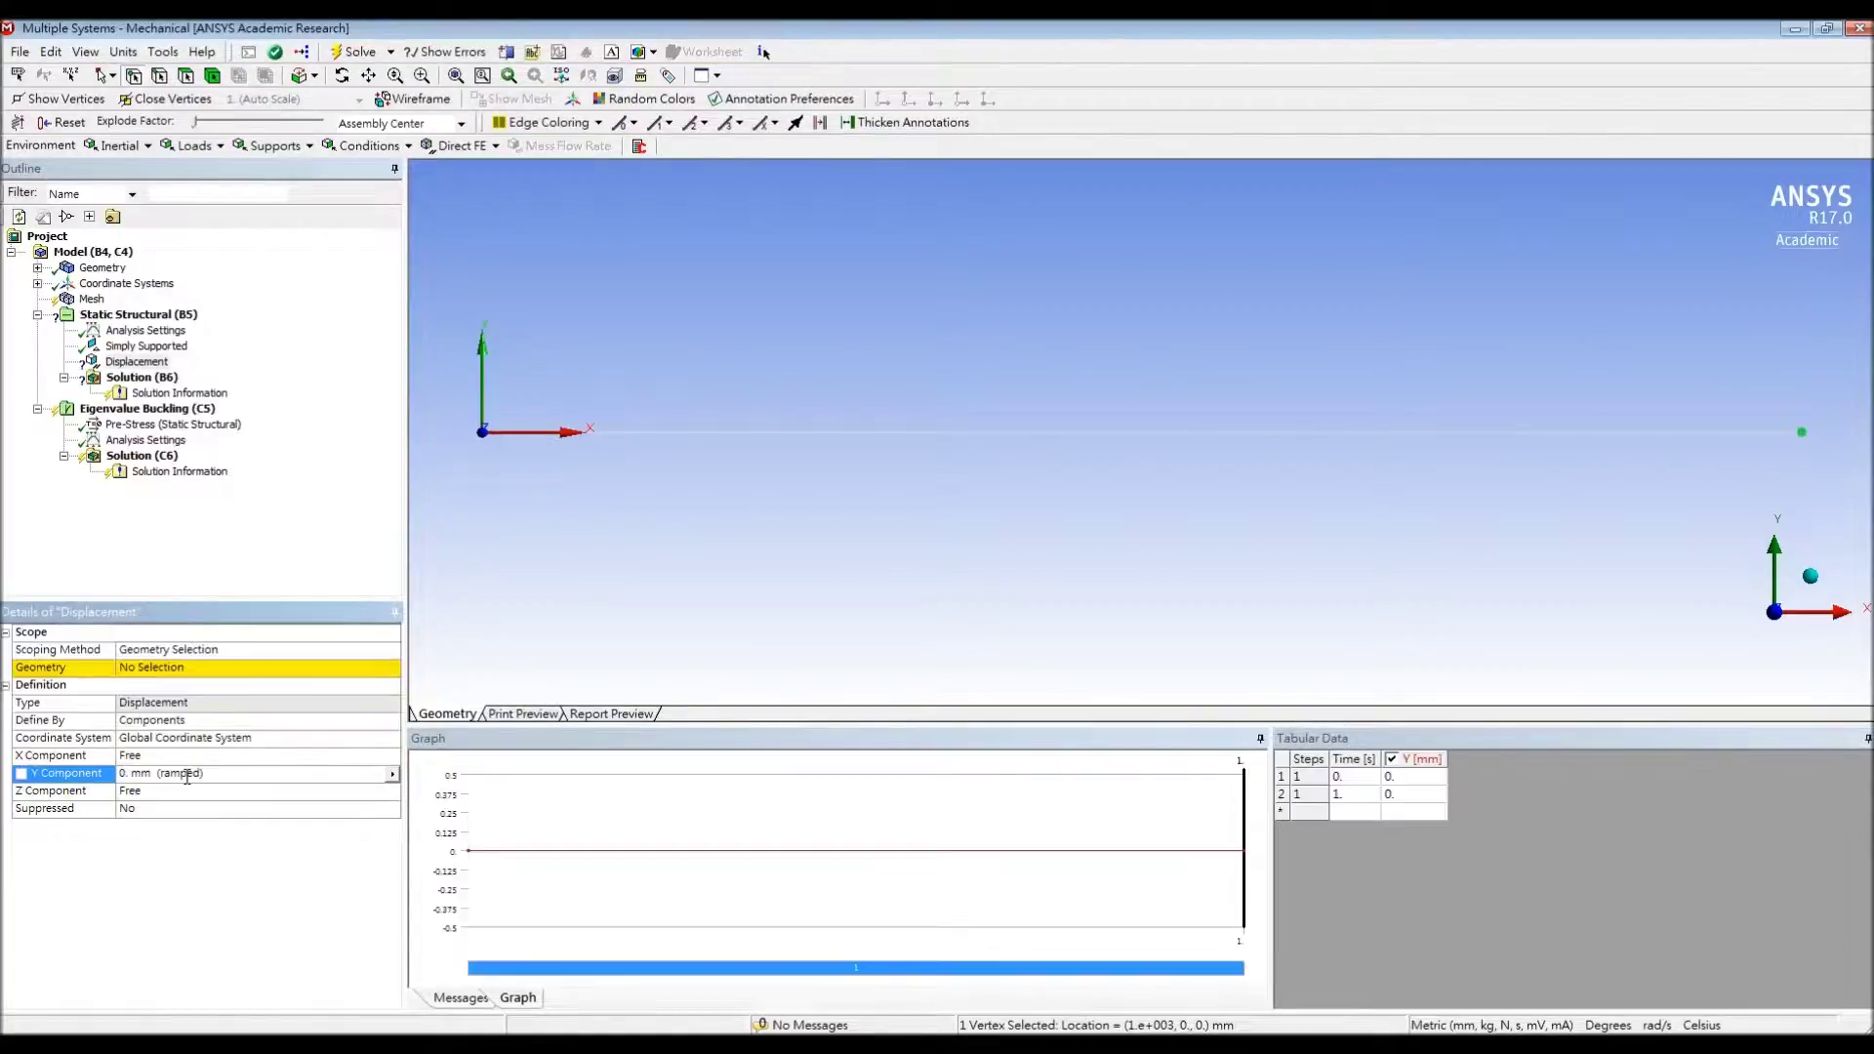
pyautogui.click(166, 793)
pyautogui.write('0')
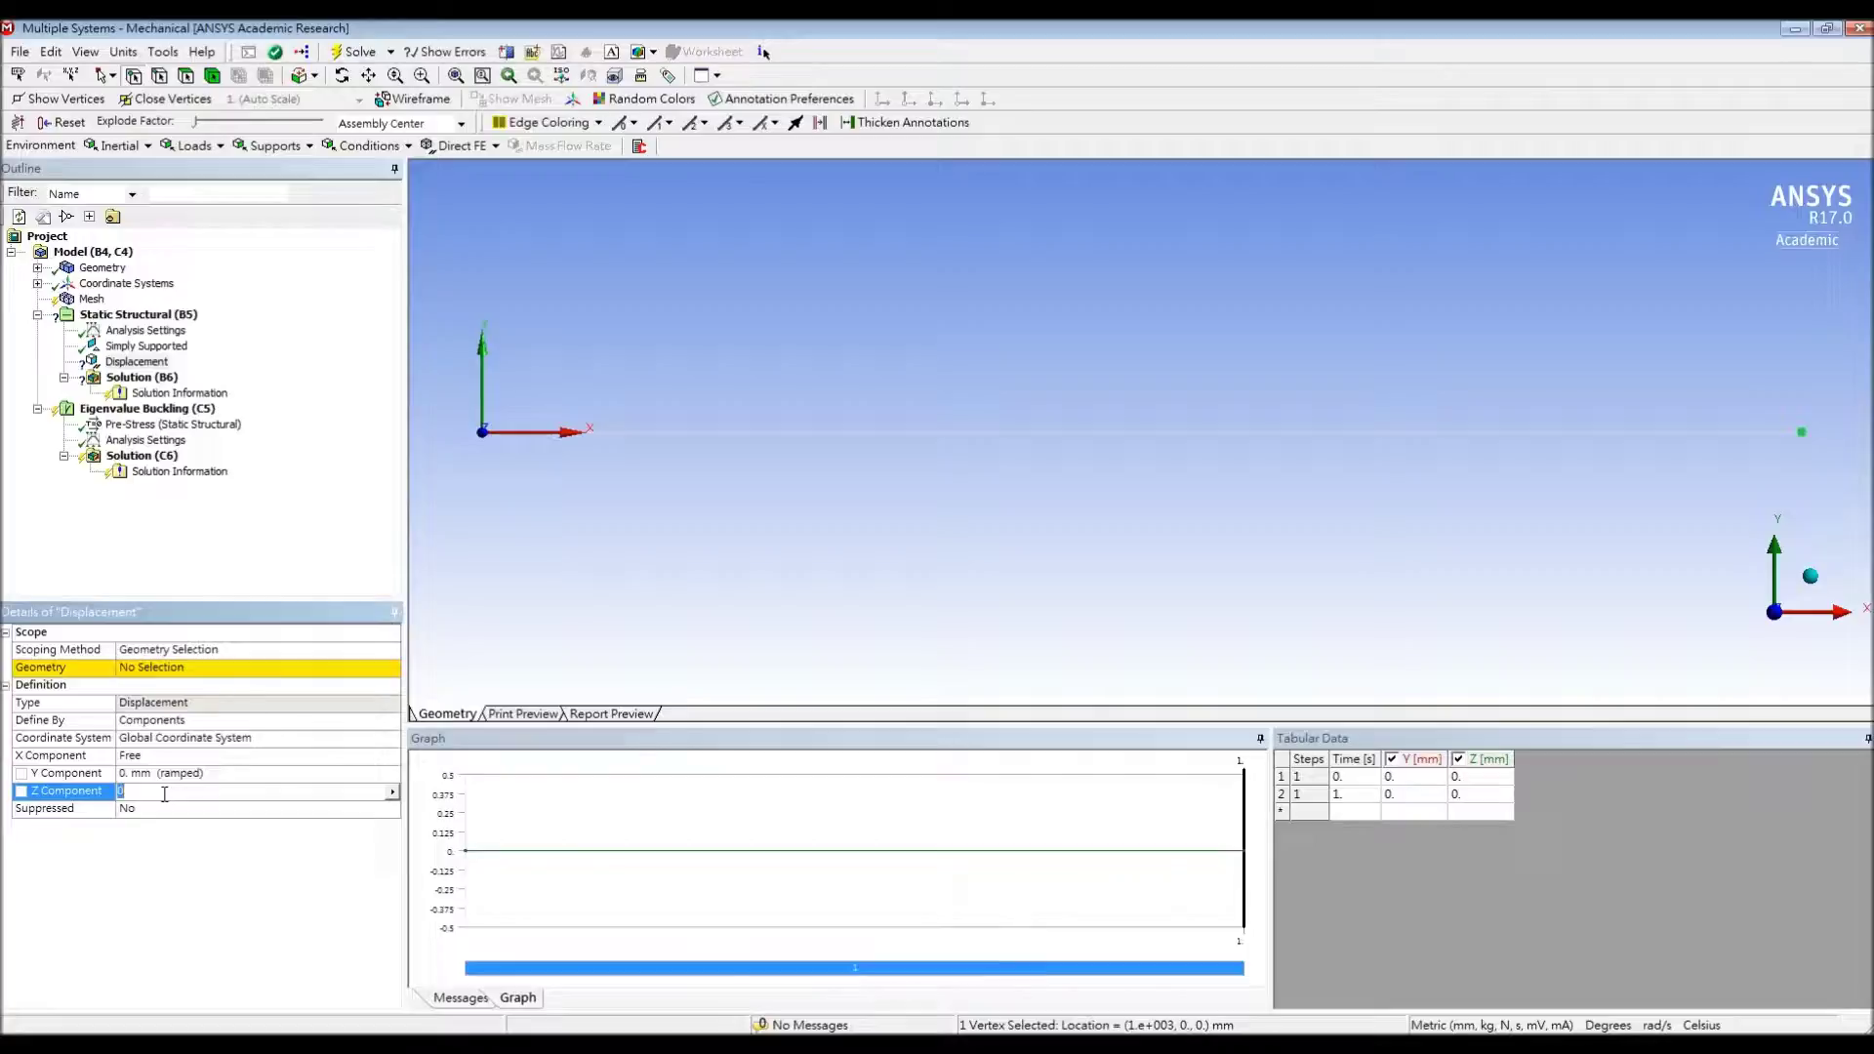
# Add a Fixed Rotation support at the beam's origin end vertex, keeping Rotation X fixed and setting Rotation Y and Rotation Z to Free
pyautogui.click(270, 145)
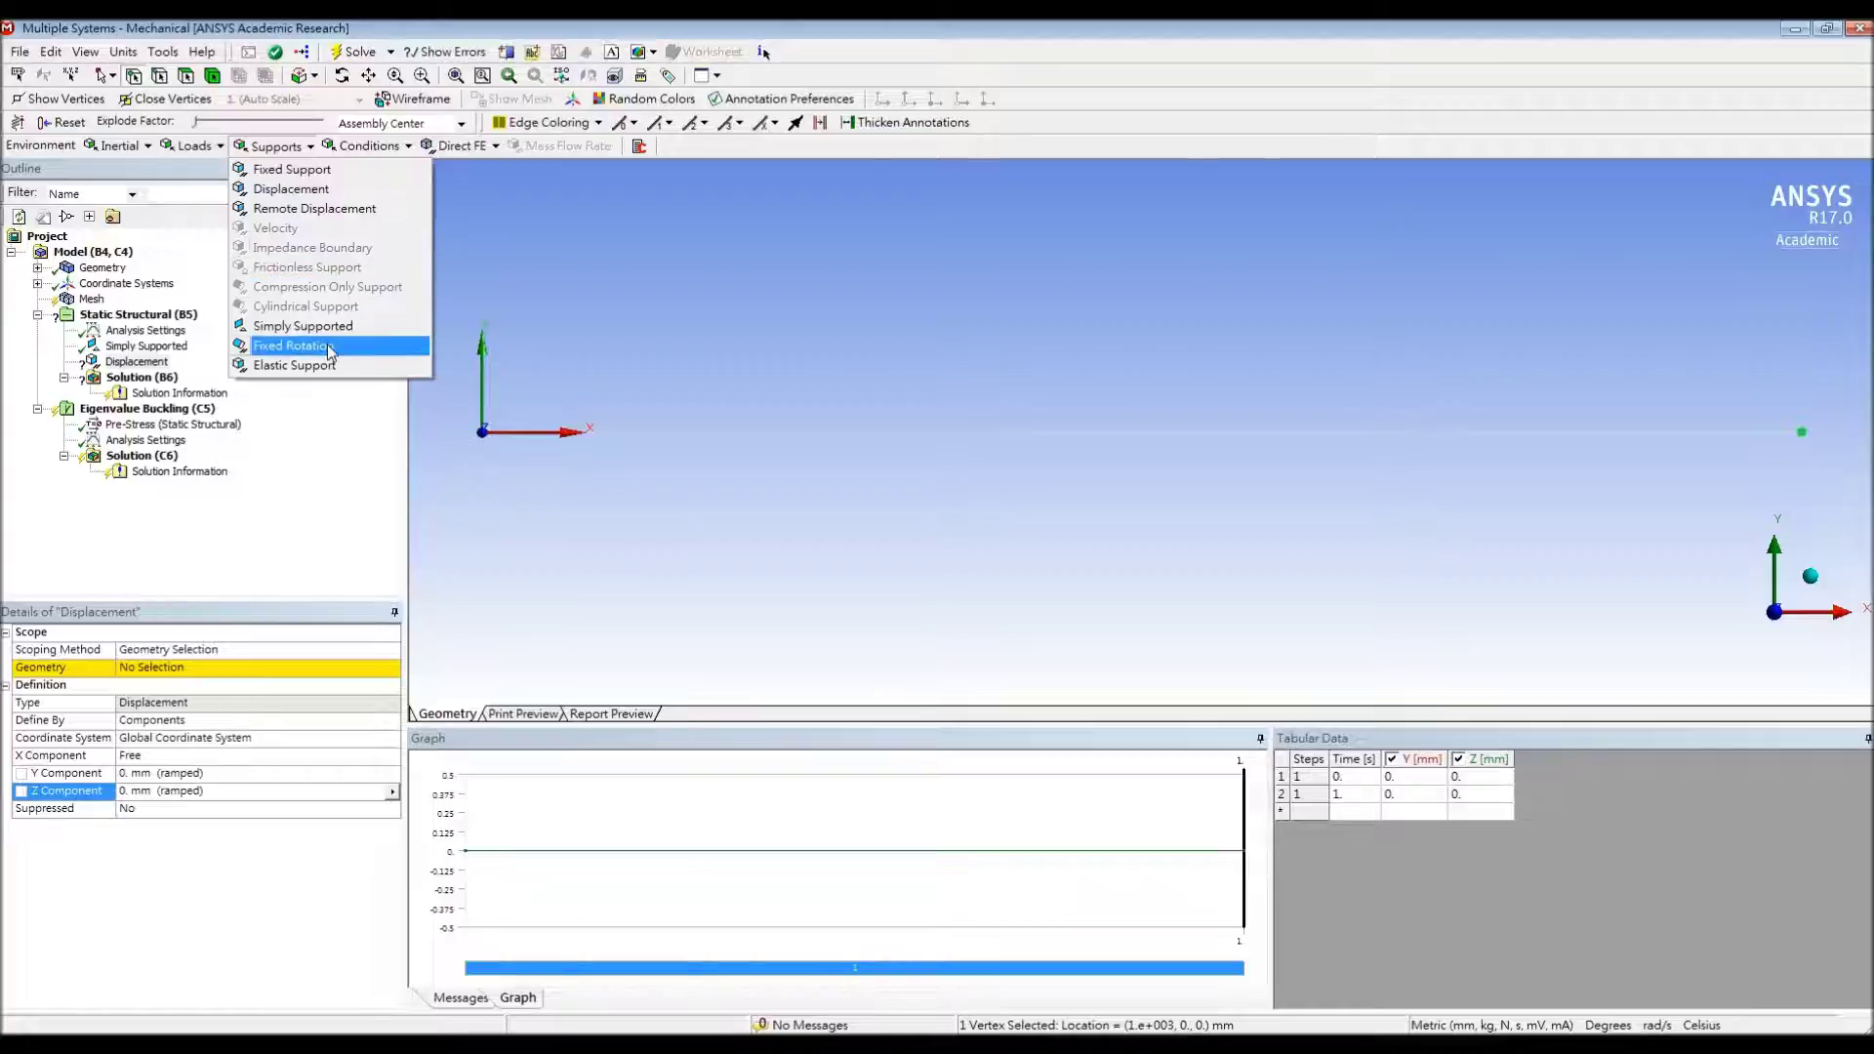
pyautogui.click(322, 345)
pyautogui.click(483, 431)
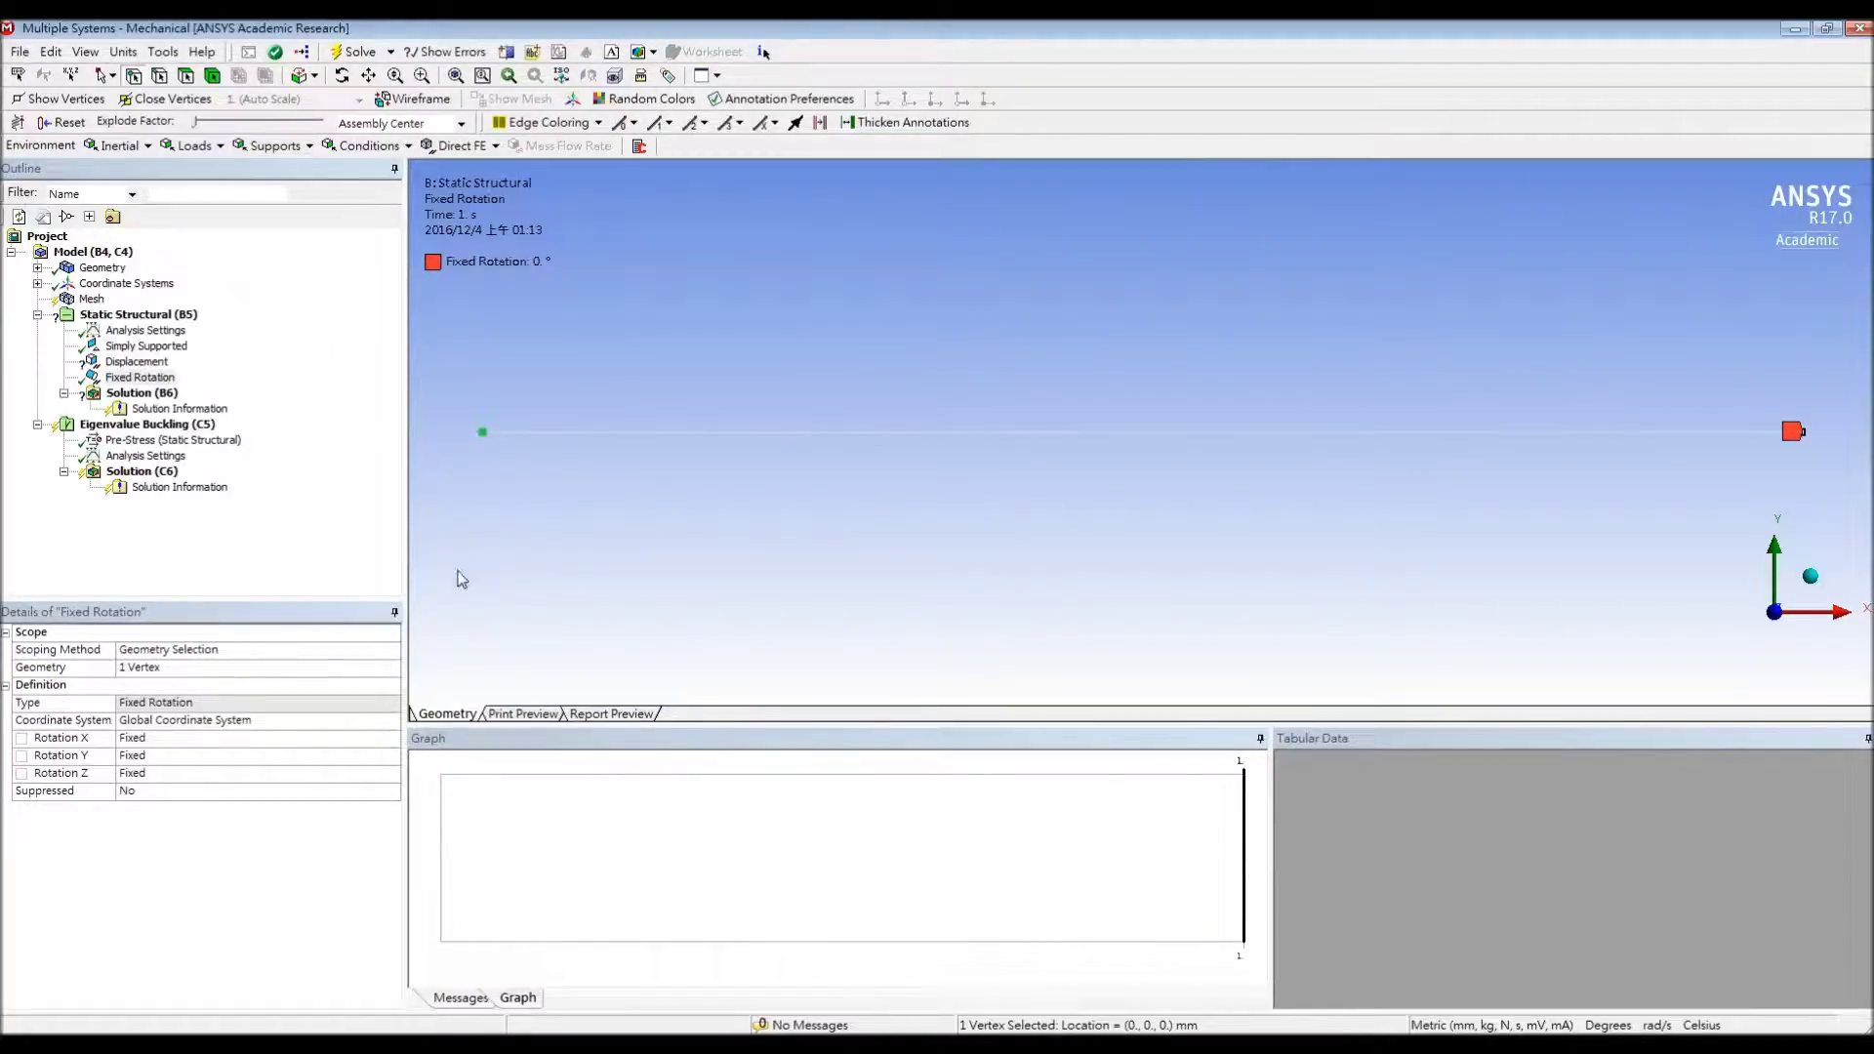
pyautogui.click(202, 758)
pyautogui.click(392, 758)
pyautogui.click(268, 788)
pyautogui.click(256, 775)
pyautogui.click(391, 773)
pyautogui.click(254, 804)
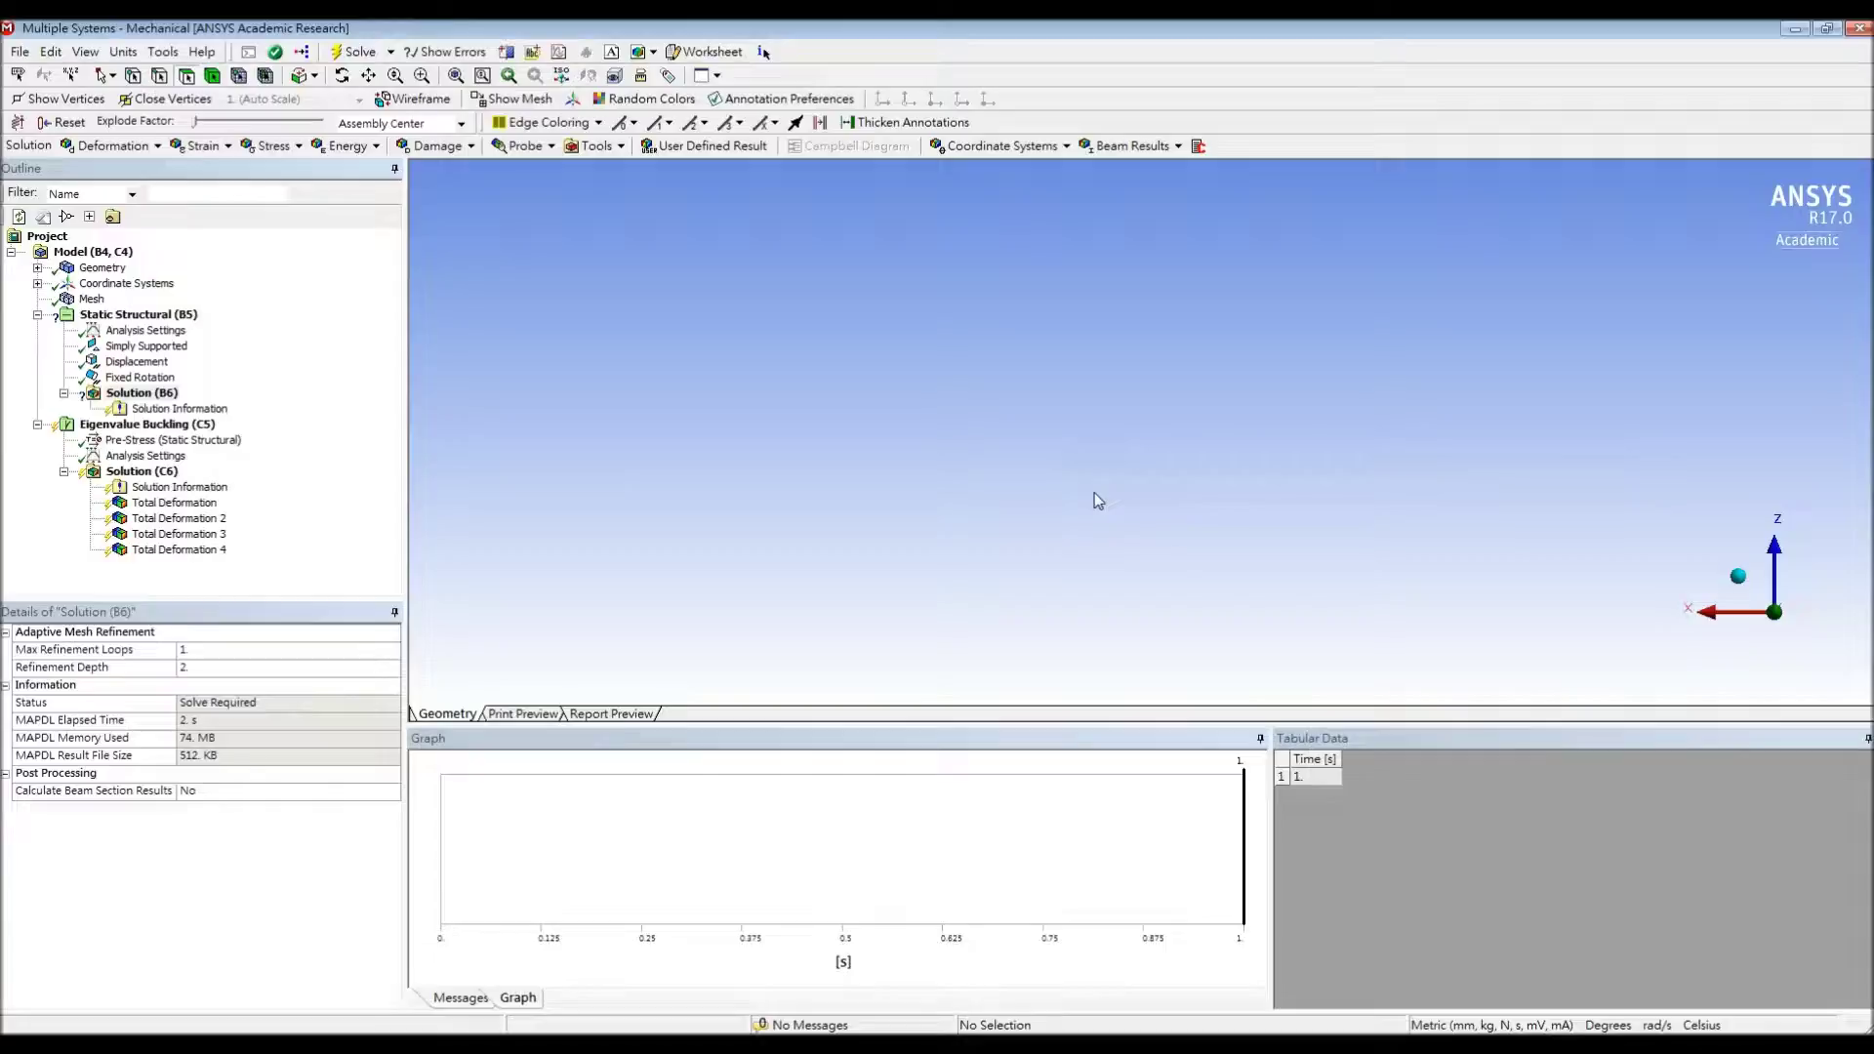
# Add a Force load to Static Structural (B5) and scope it to the vertex at the beam's origin end
pyautogui.click(181, 317)
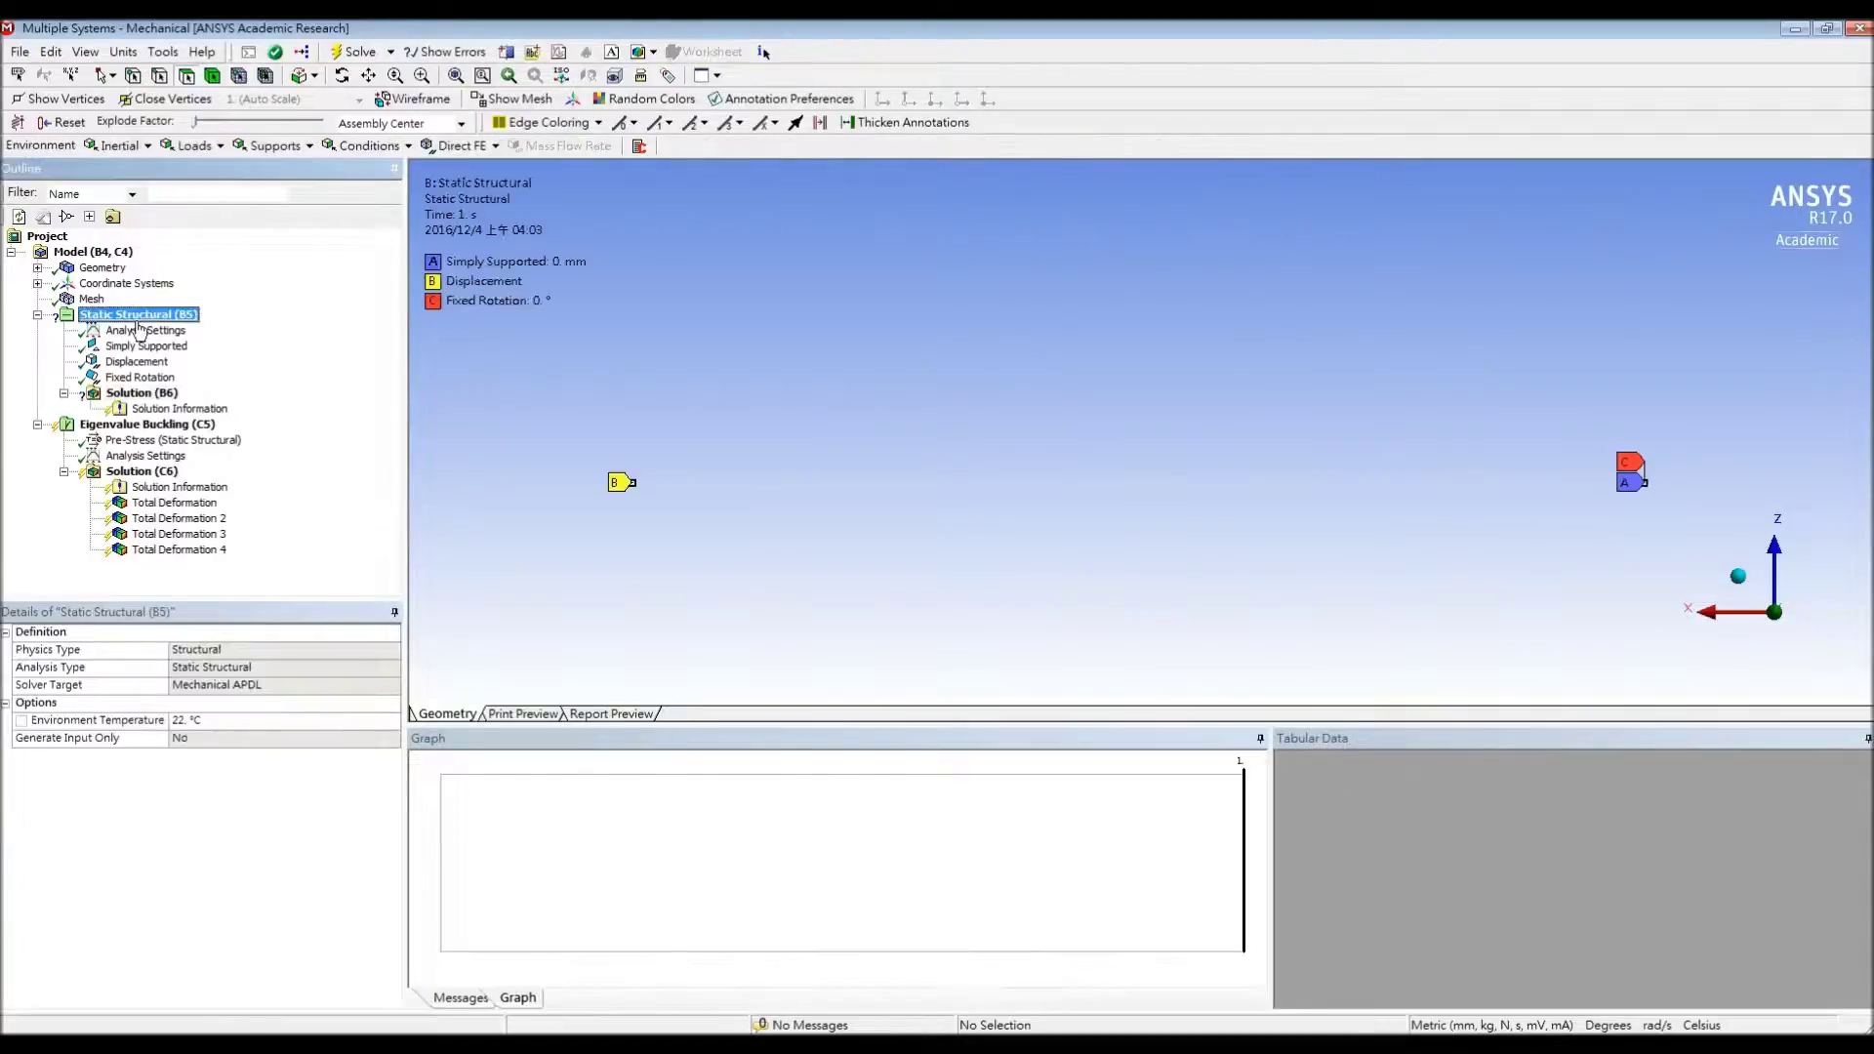
pyautogui.click(200, 145)
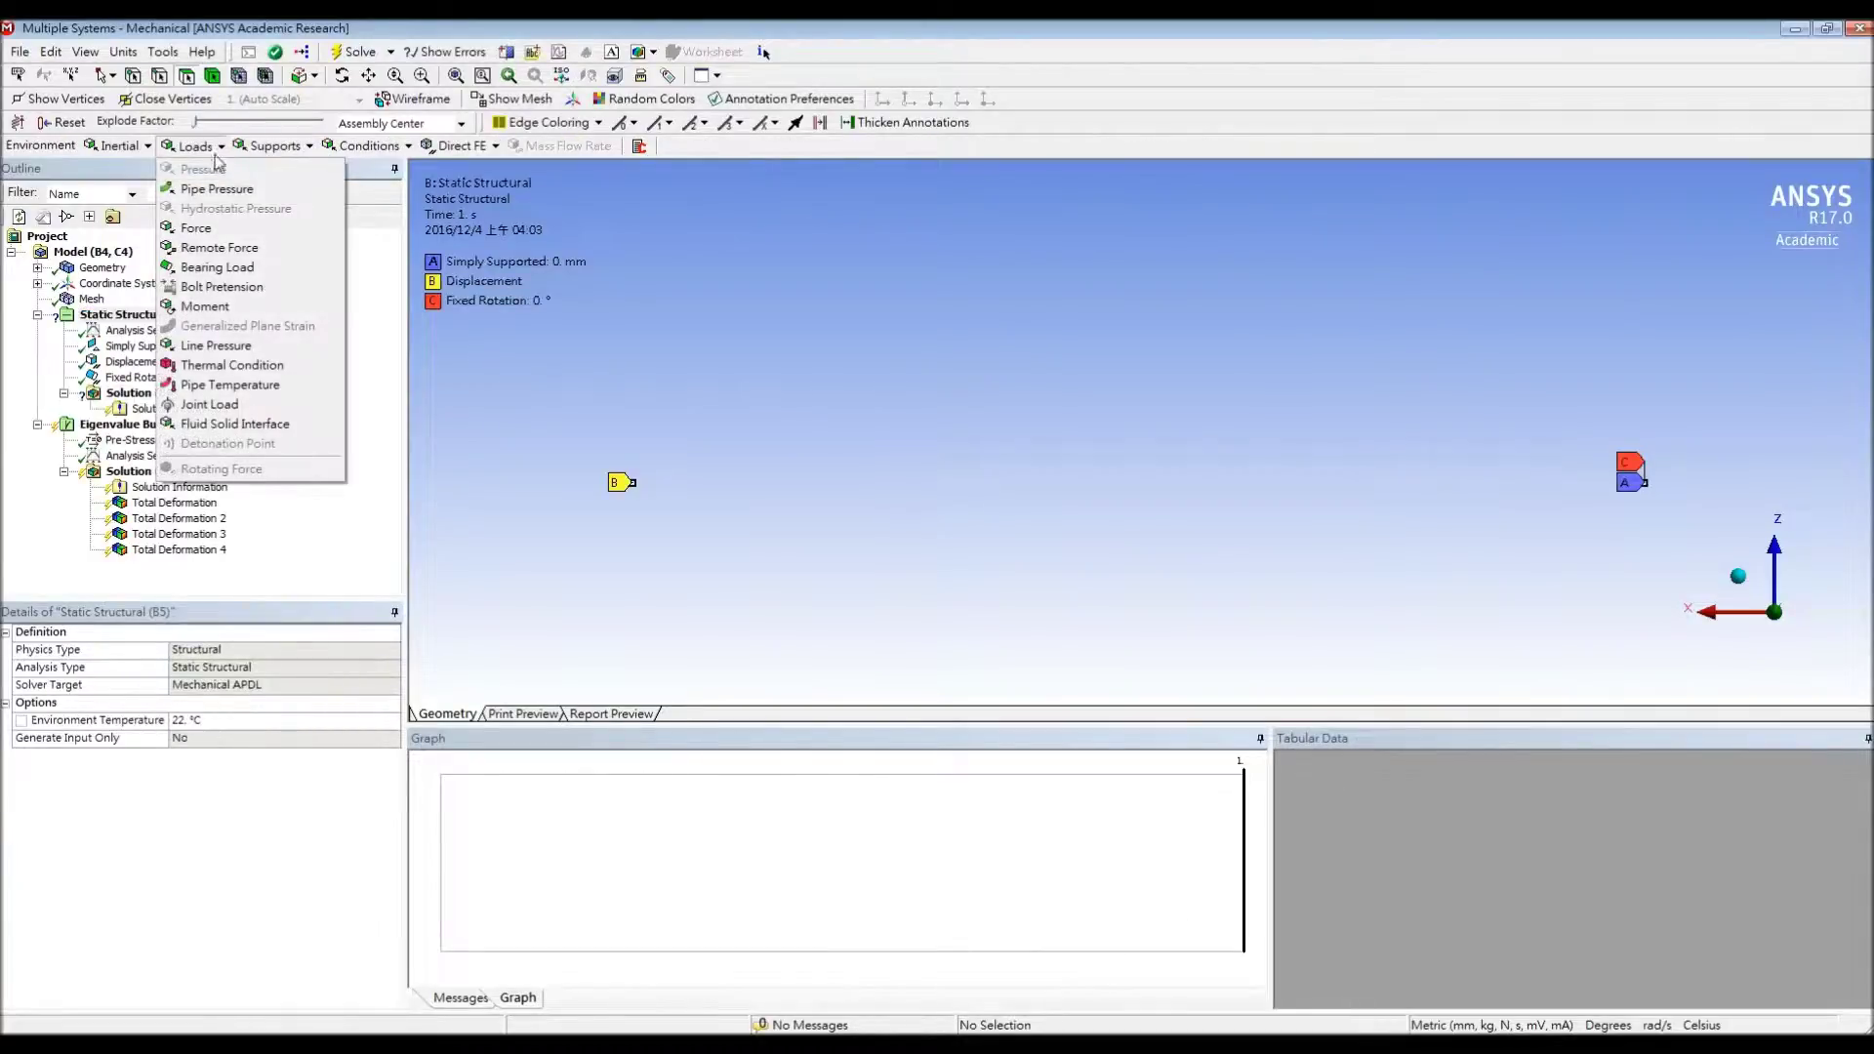
pyautogui.click(223, 230)
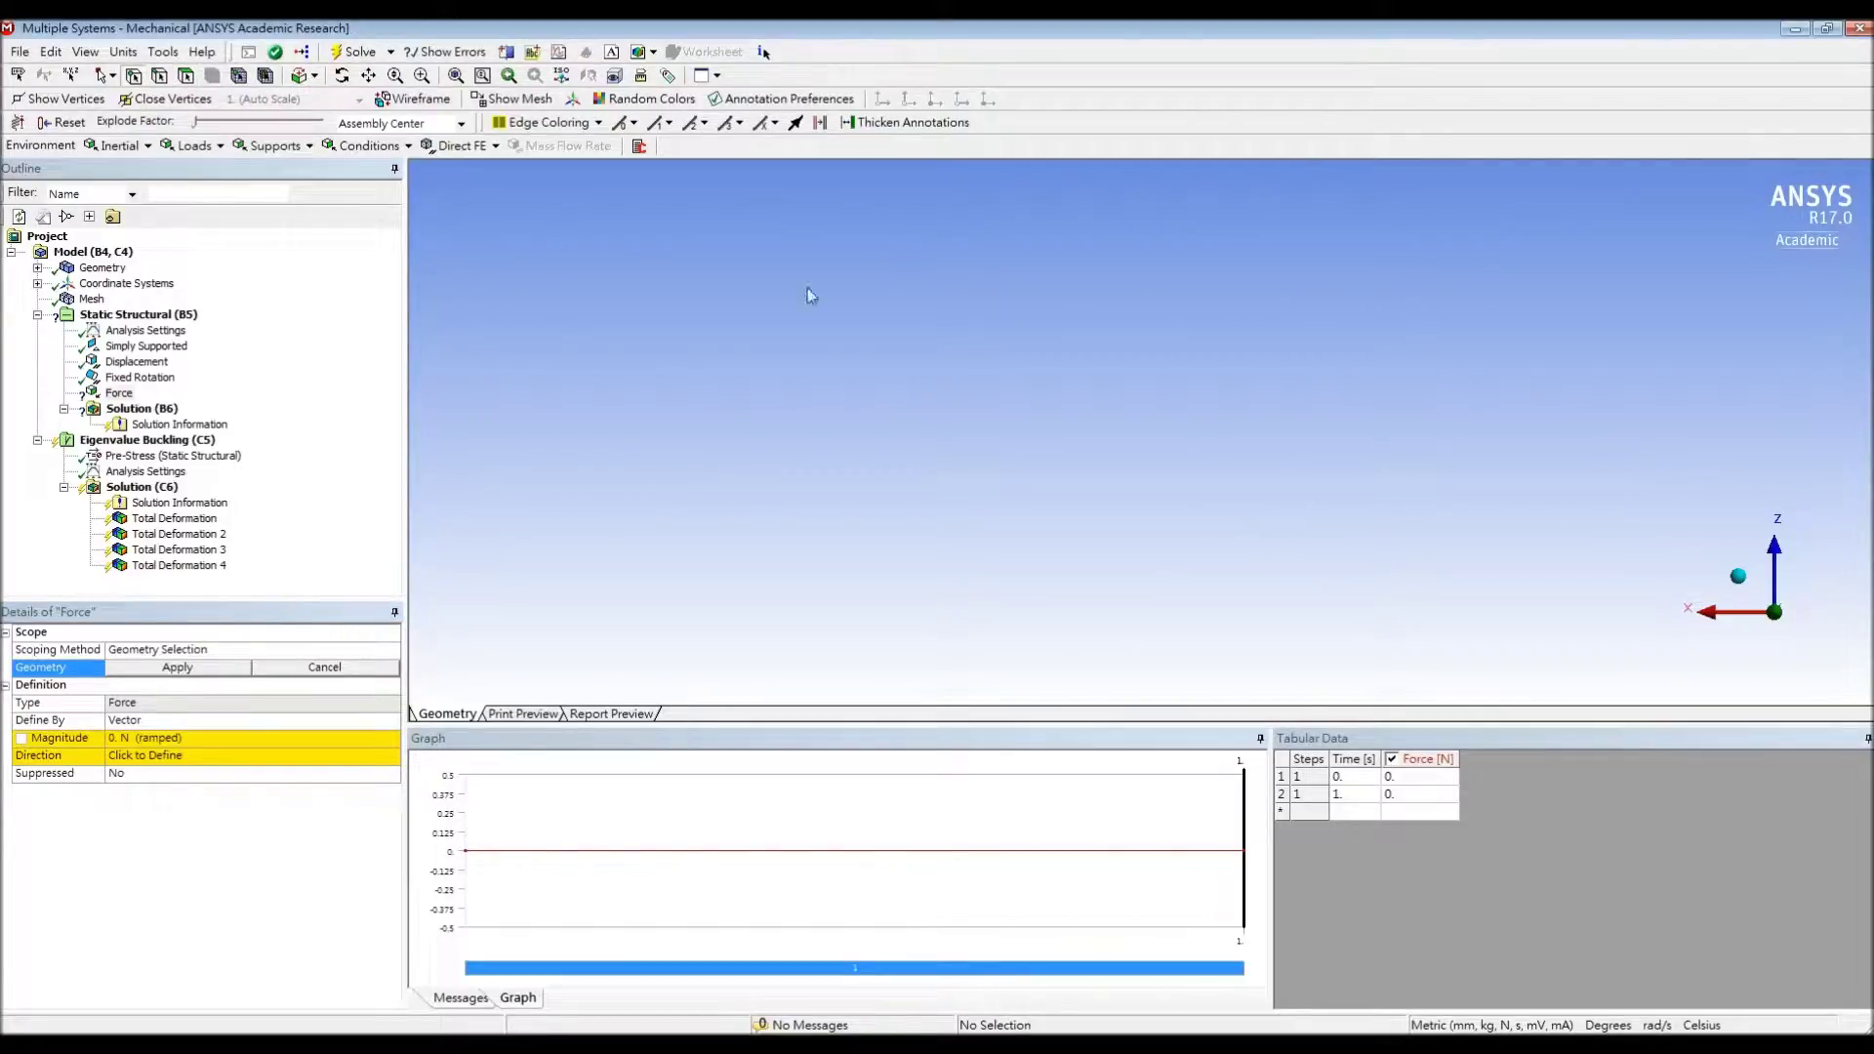
pyautogui.click(1644, 482)
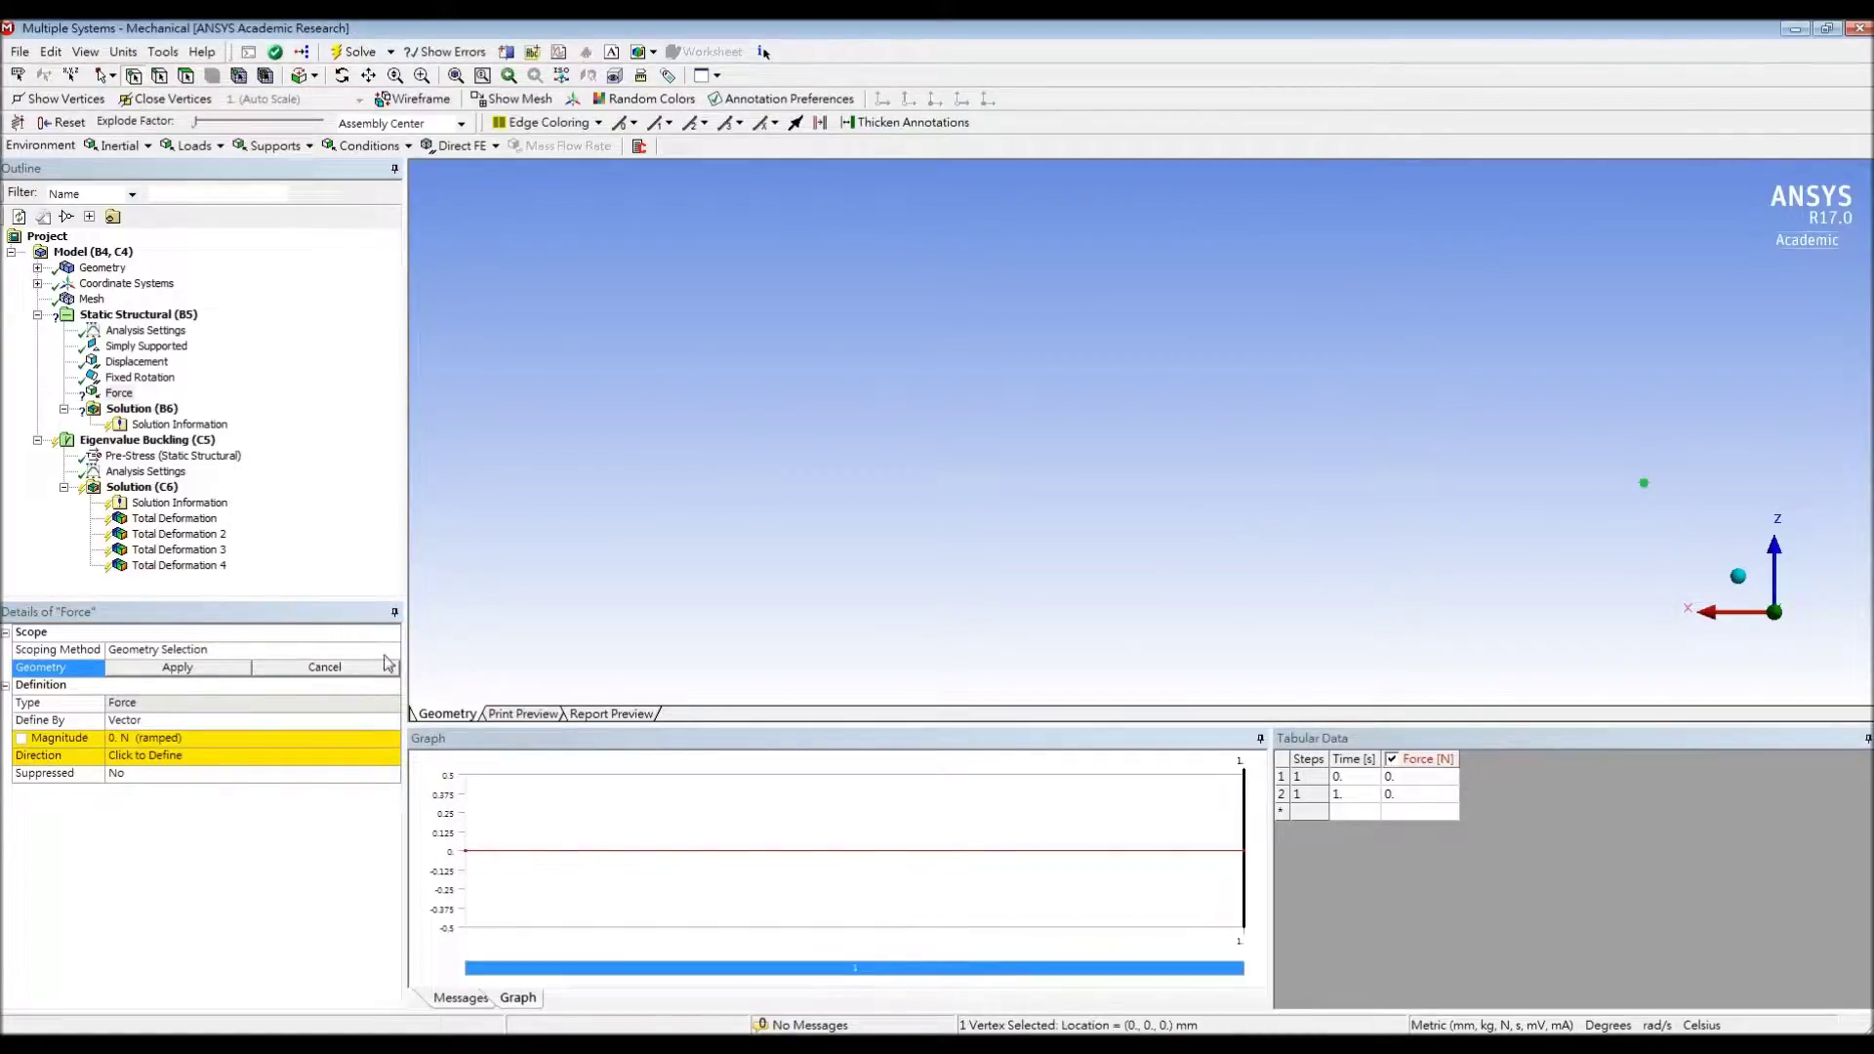
pyautogui.click(179, 669)
# Define the force by Components and set its X component to 1 N
pyautogui.click(200, 721)
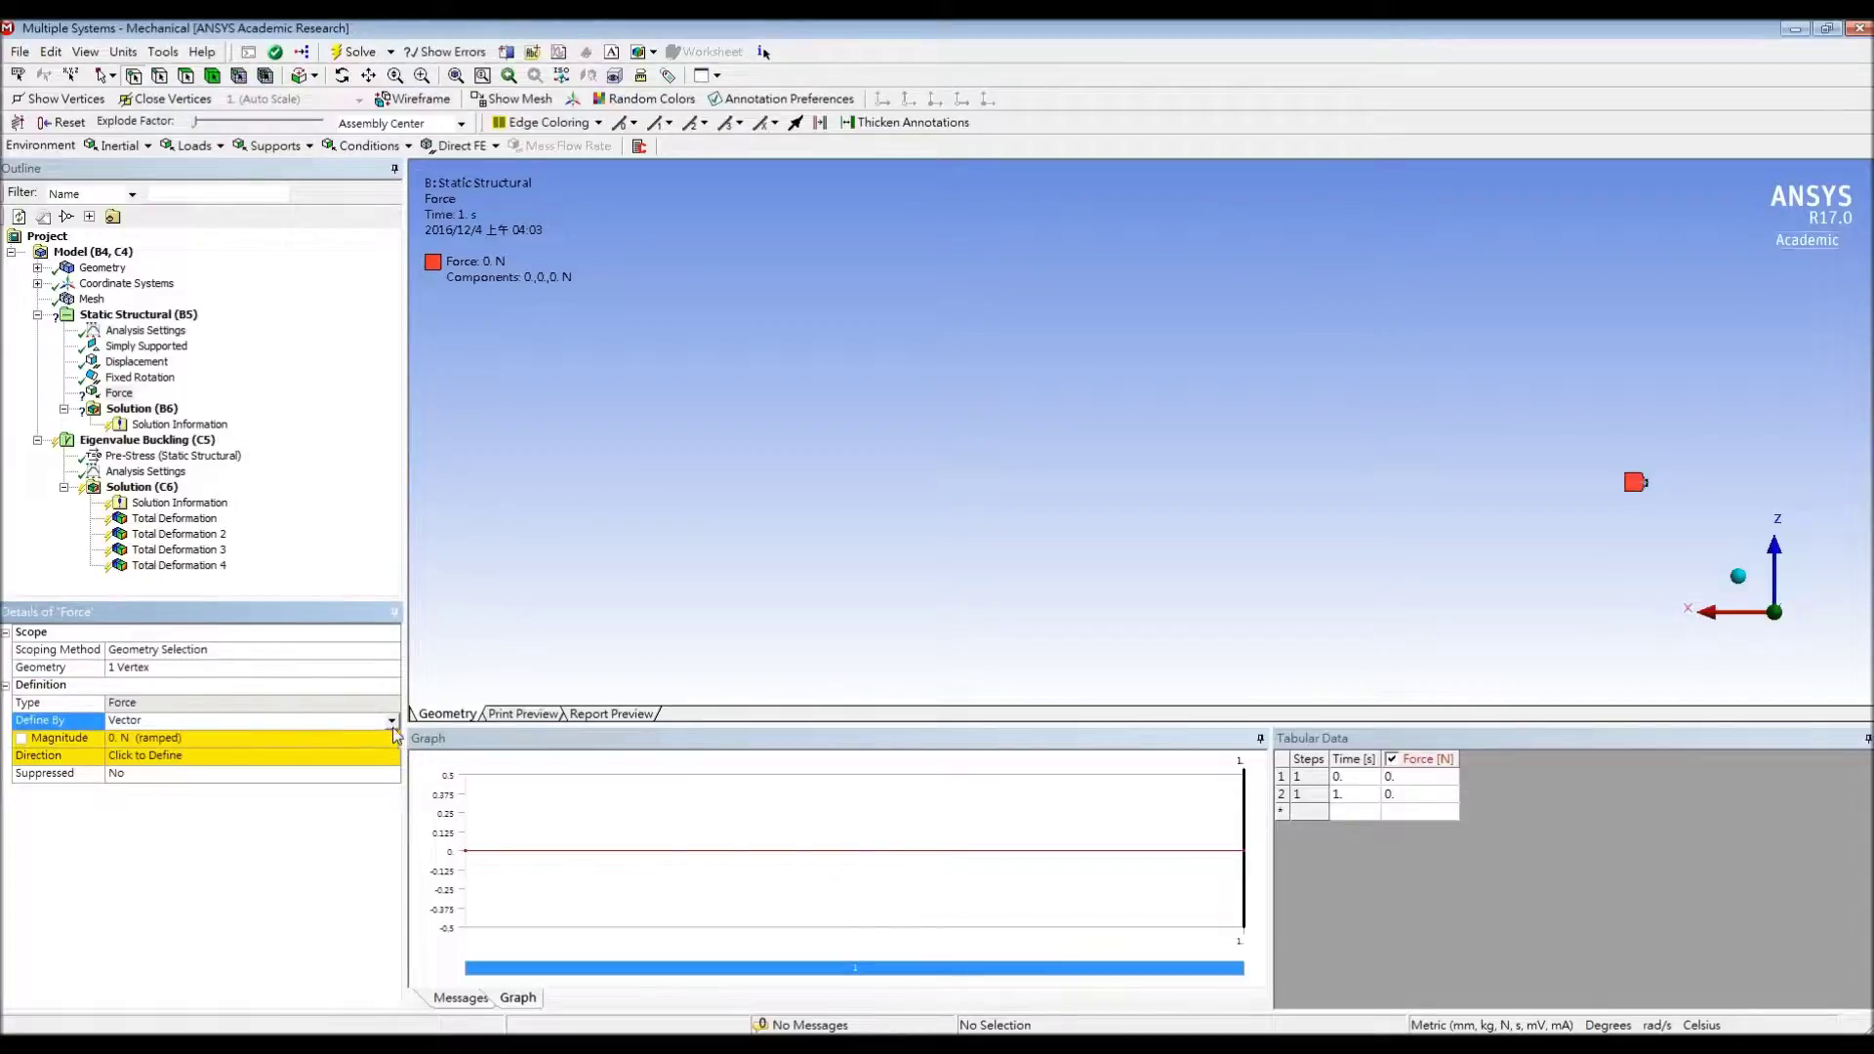
pyautogui.click(390, 722)
pyautogui.click(233, 739)
pyautogui.click(193, 757)
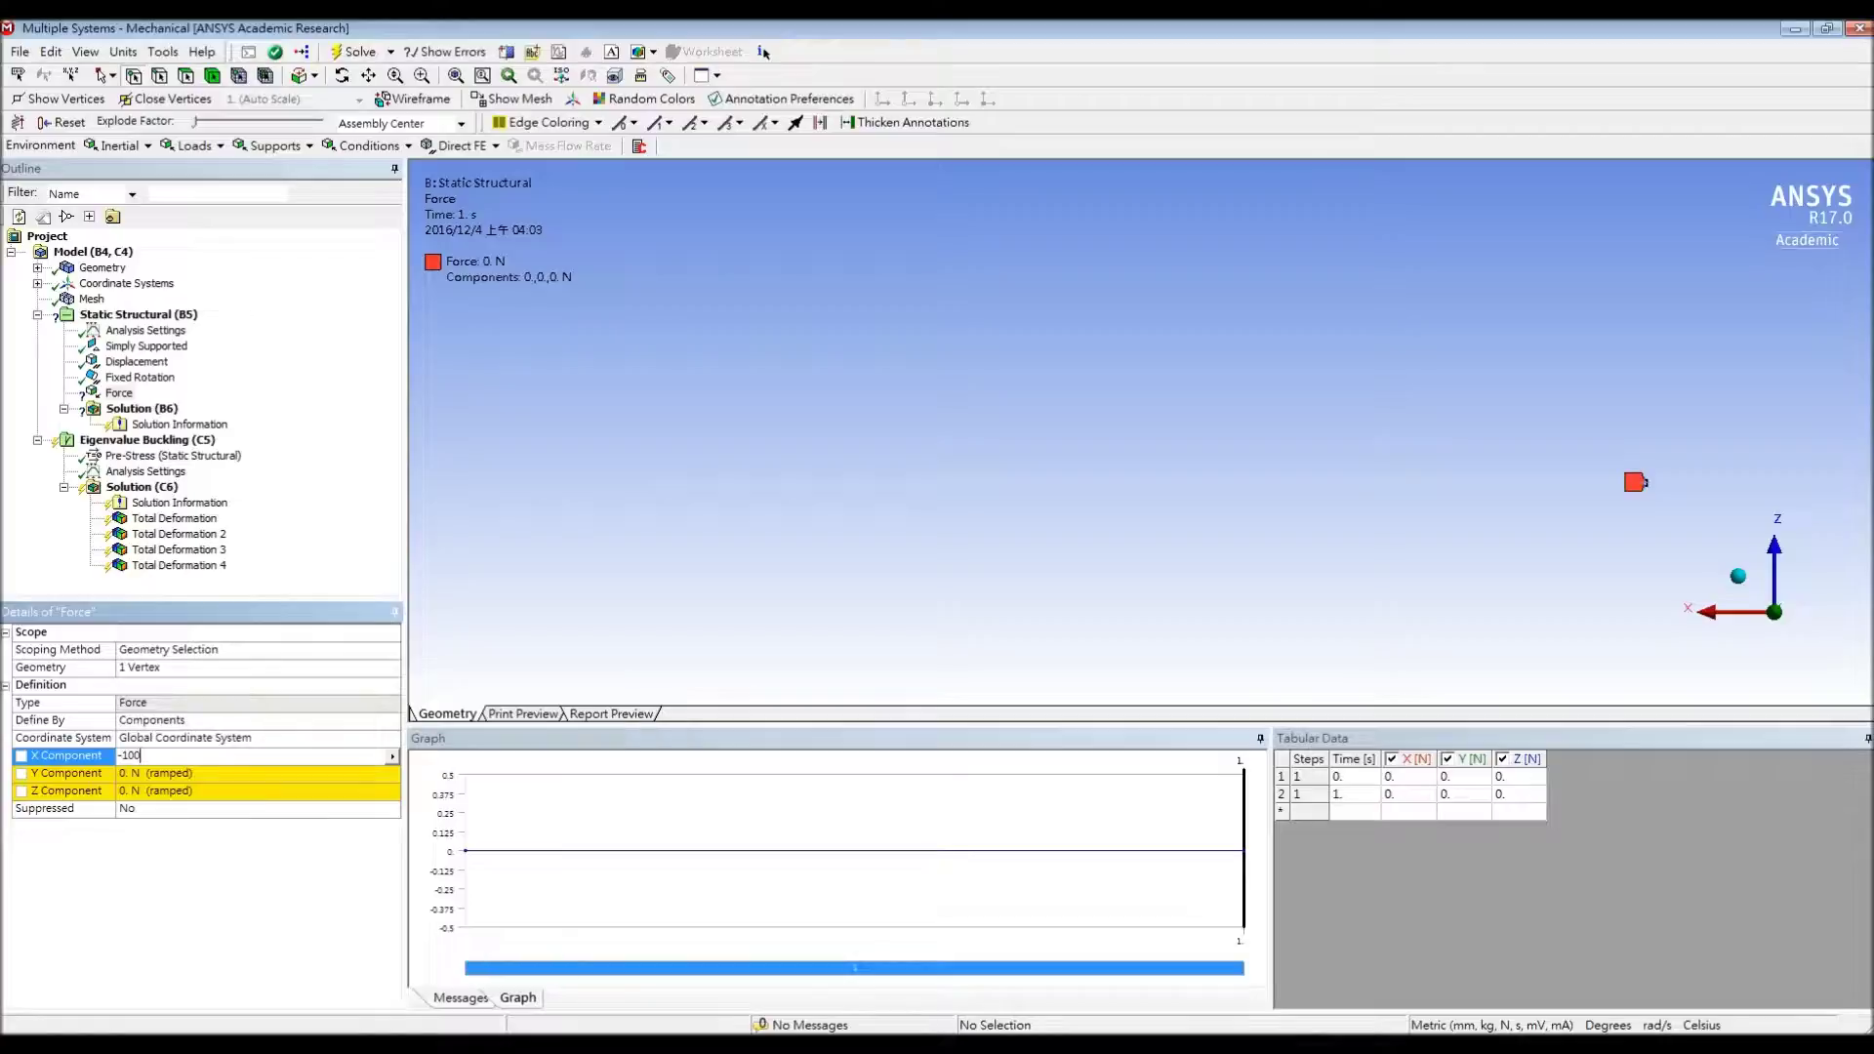
pyautogui.press('Return')
pyautogui.click(188, 757)
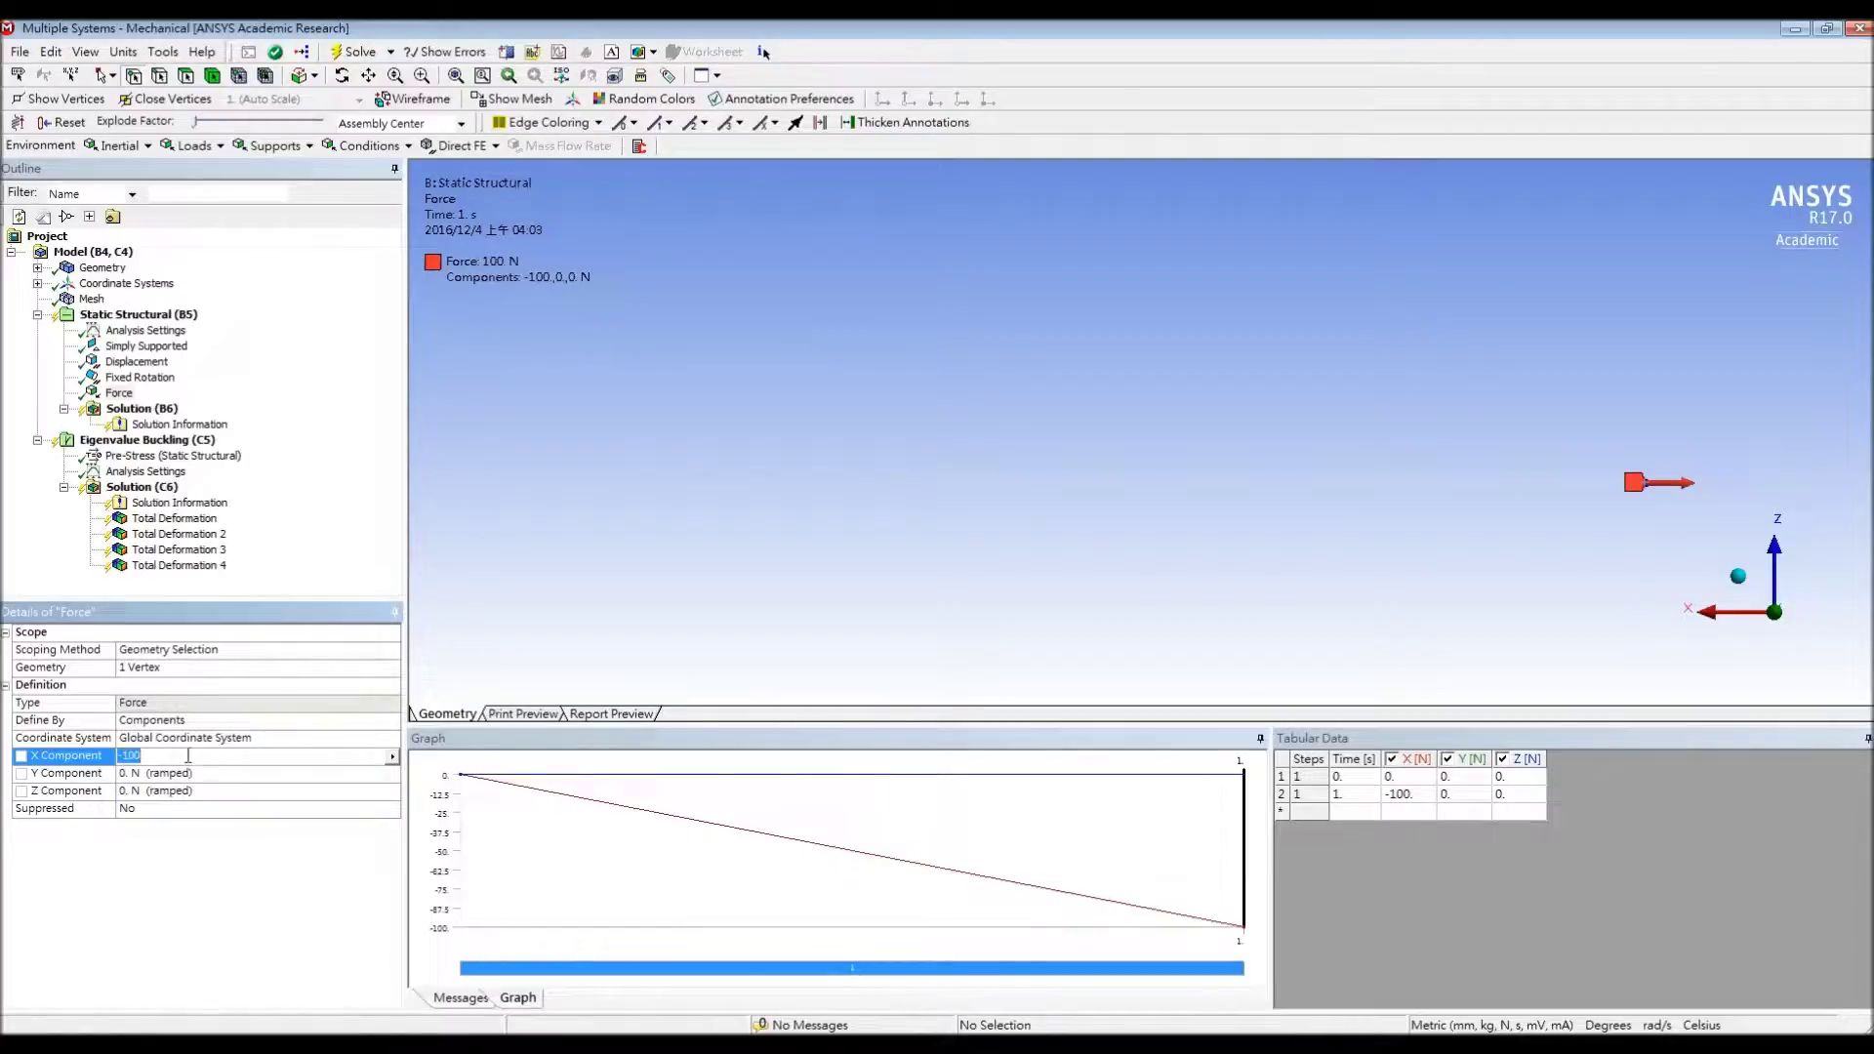
pyautogui.write('1')
pyautogui.press('Return')
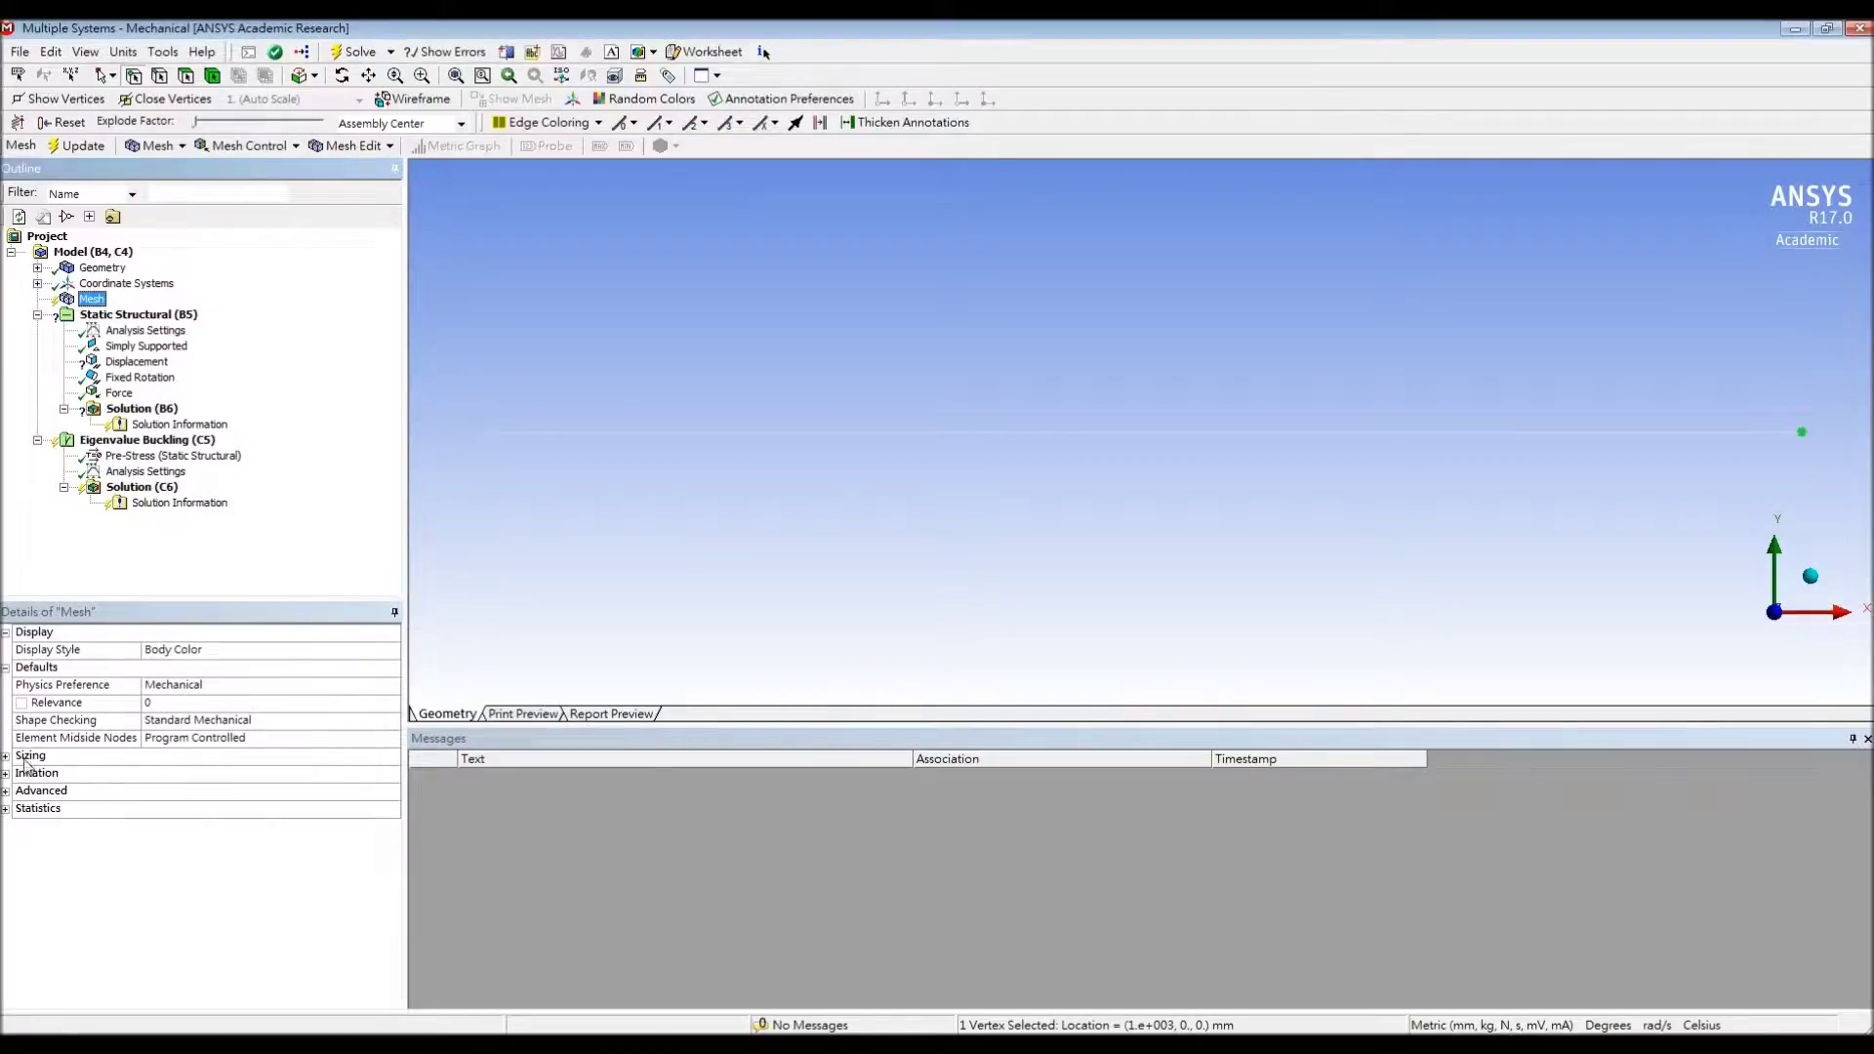
# Set the mesh element size to 10 mm in the mesh sizing settings
pyautogui.click(6, 756)
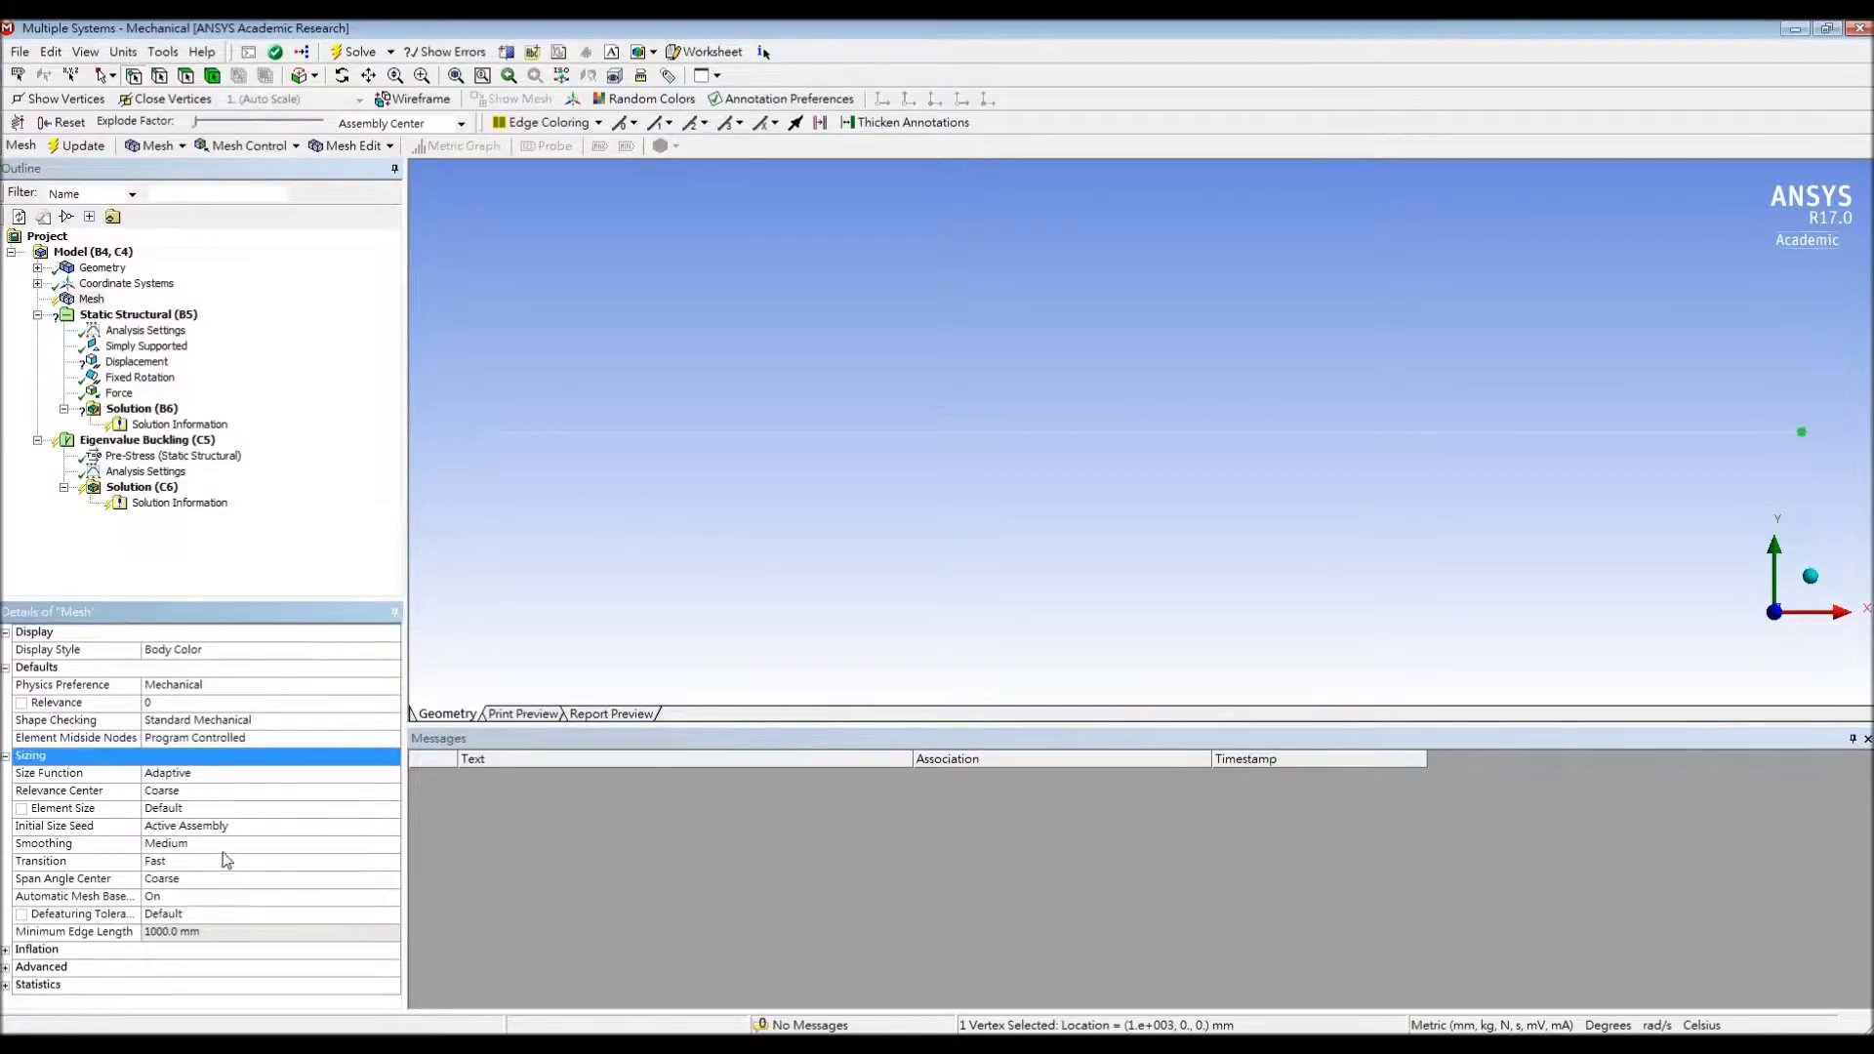
pyautogui.click(180, 808)
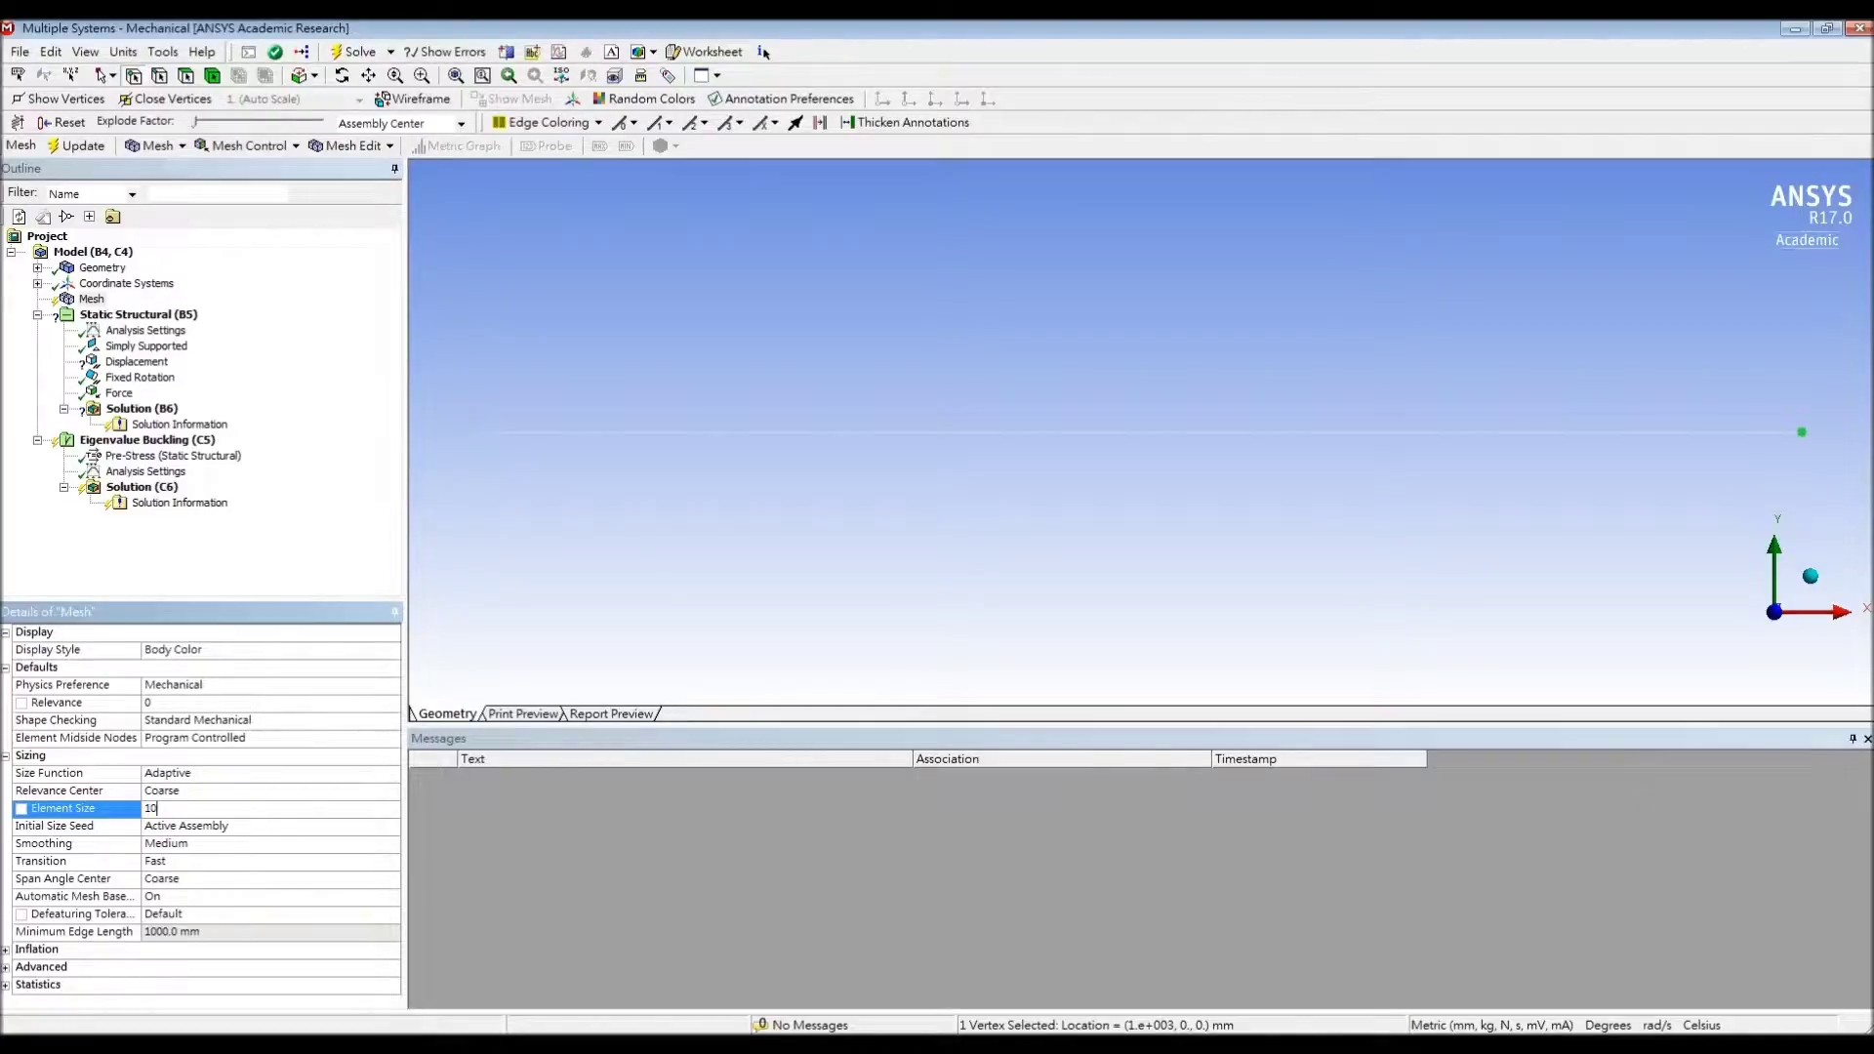
pyautogui.write('10')
pyautogui.press('Return')
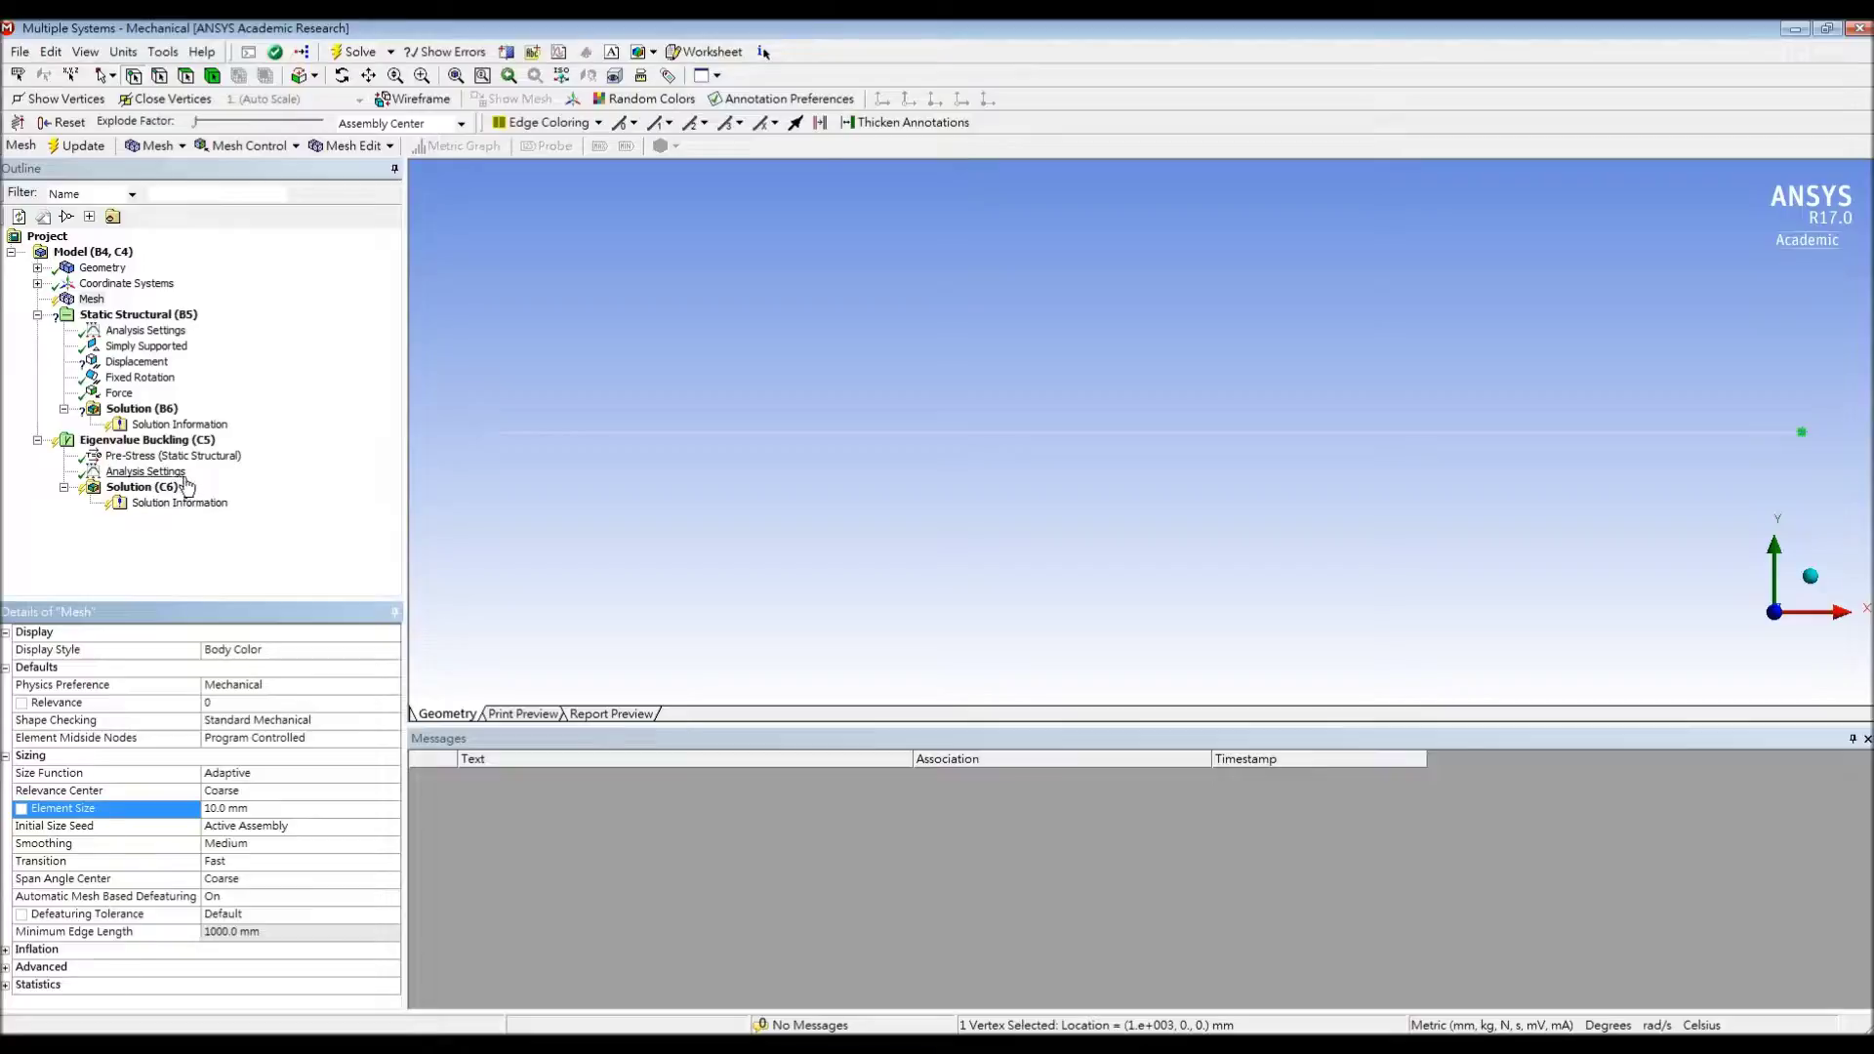
# Set the Eigenvalue Buckling analysis to find a maximum of 4 modes and solve it
pyautogui.click(161, 471)
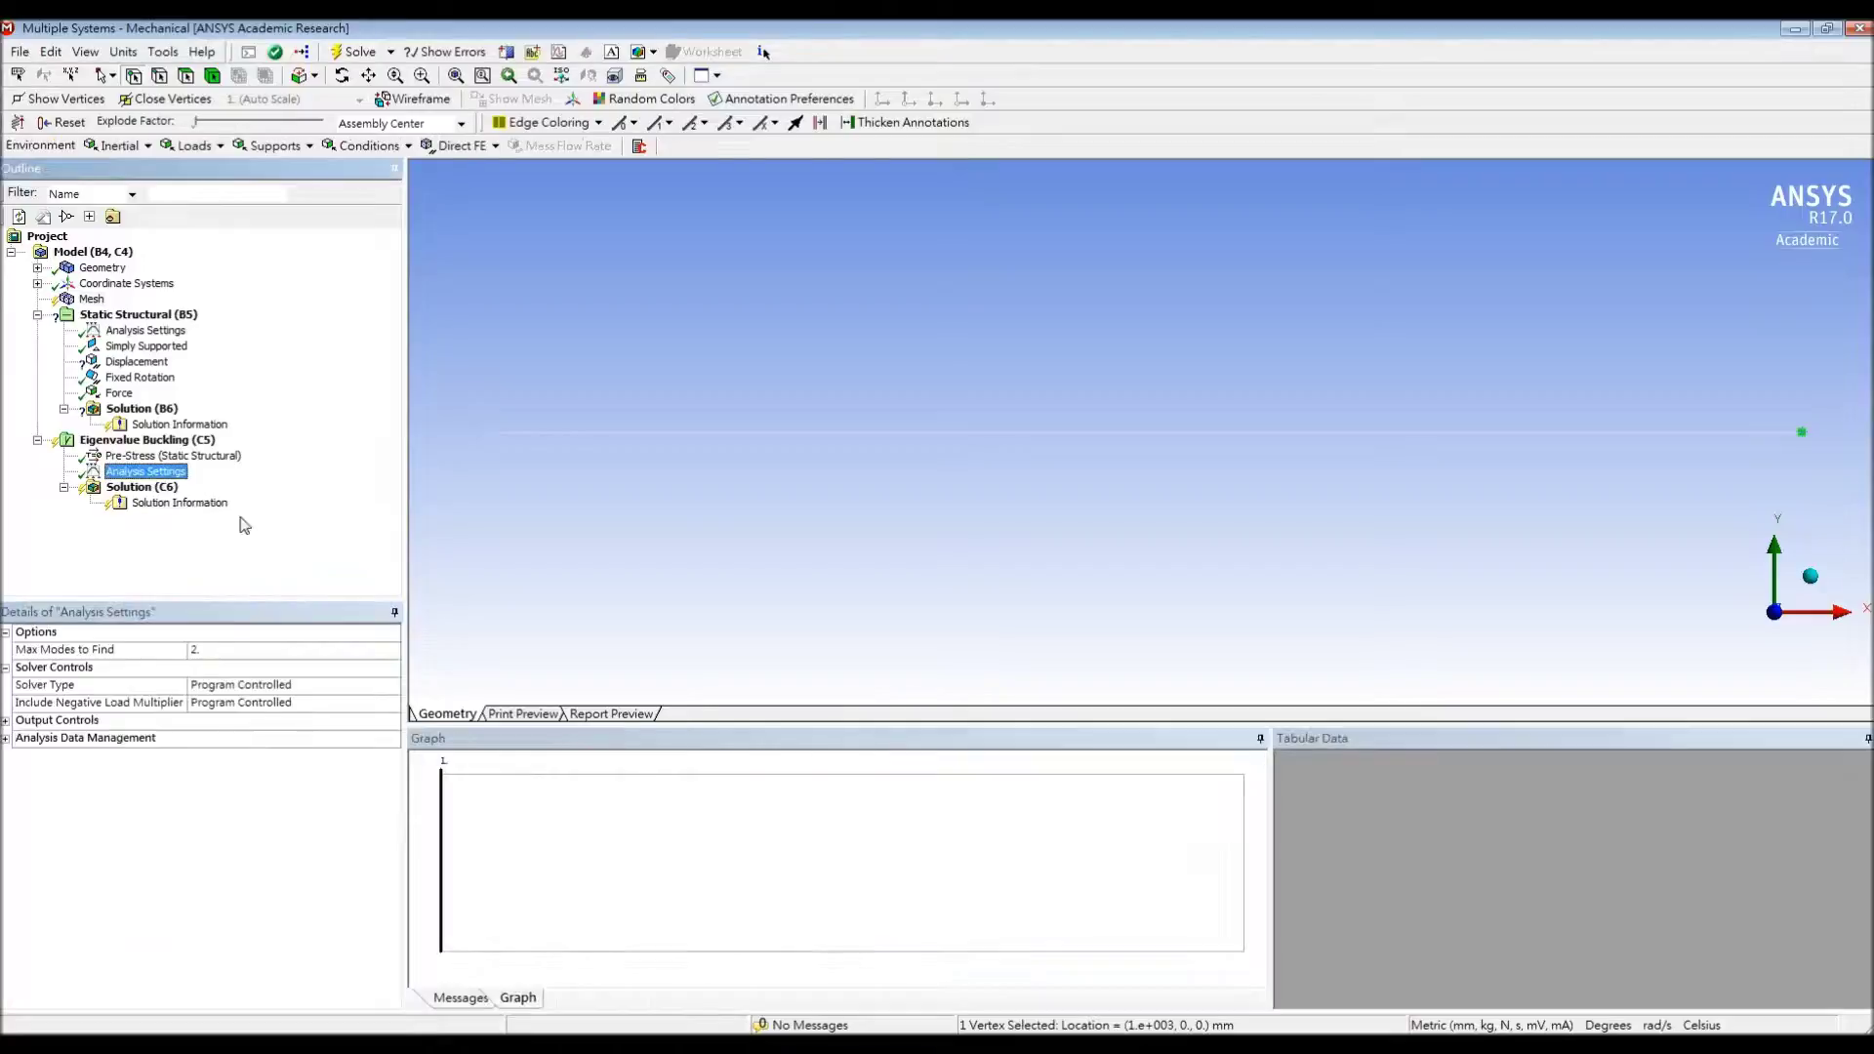
pyautogui.click(232, 652)
pyautogui.click(341, 656)
pyautogui.click(345, 655)
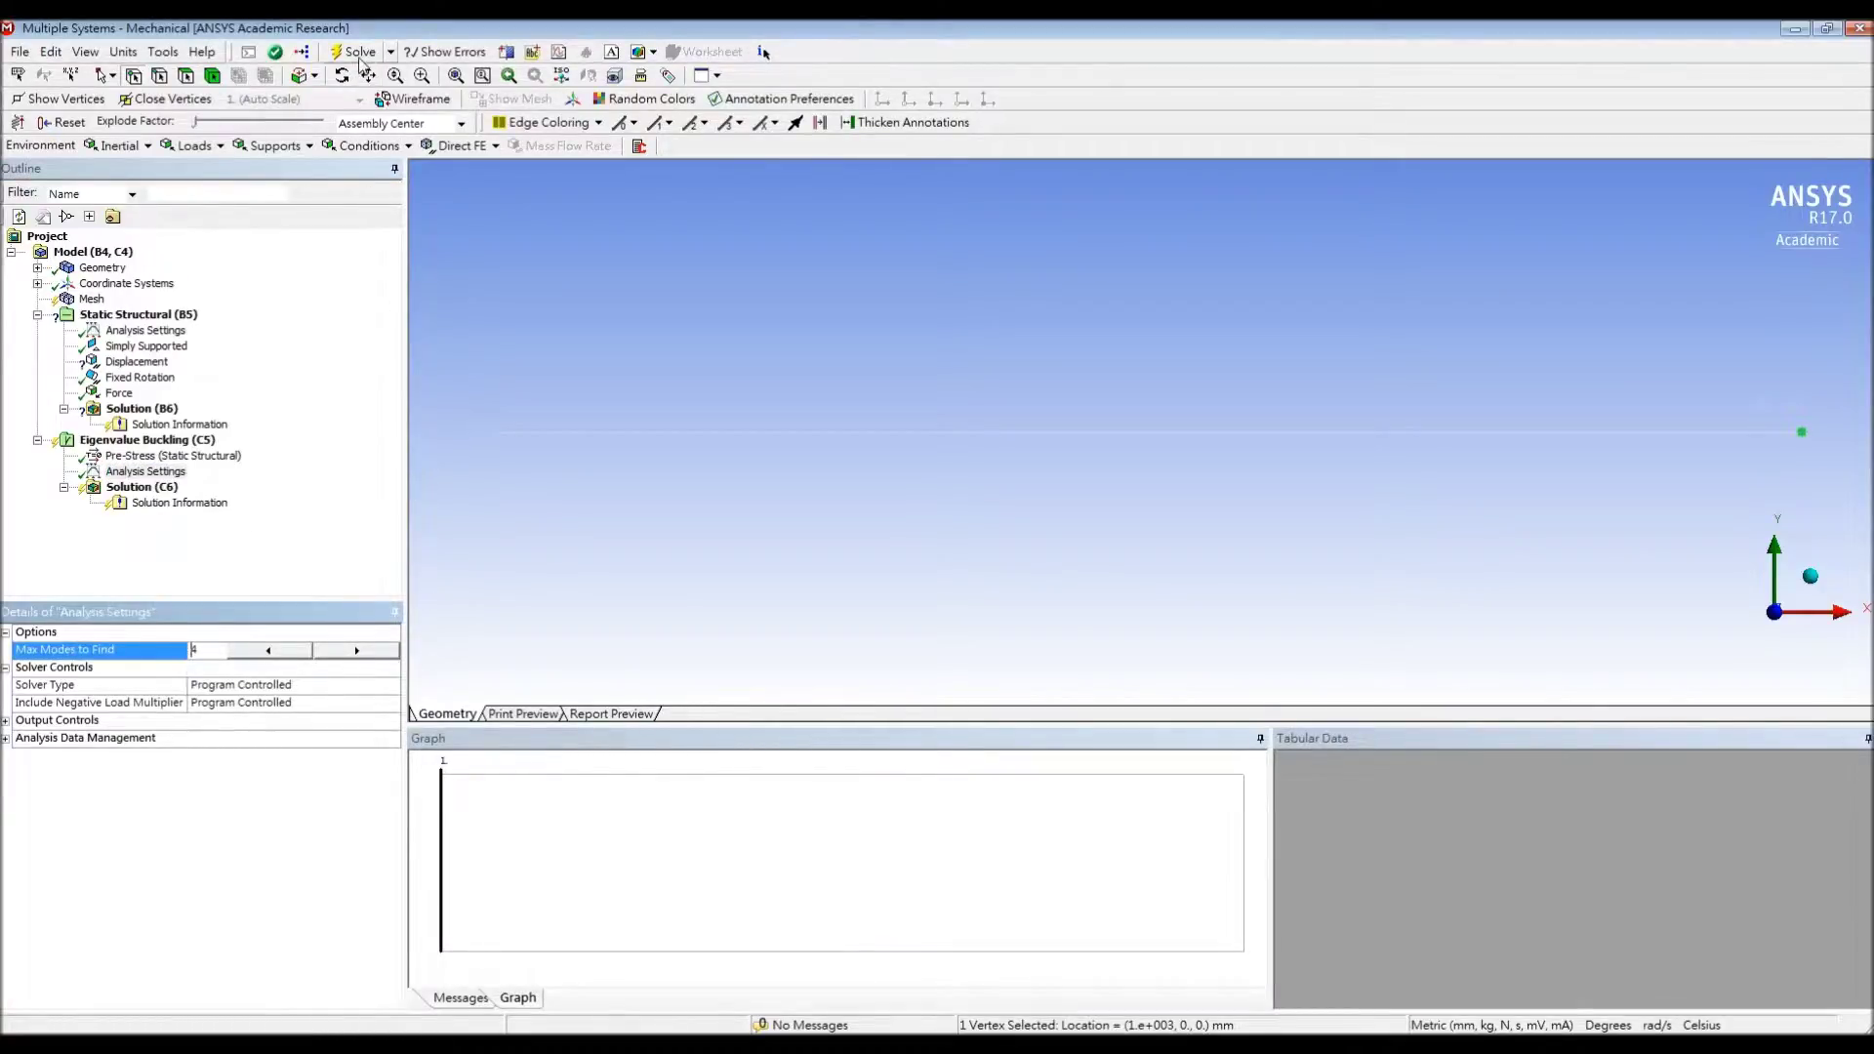
pyautogui.click(358, 55)
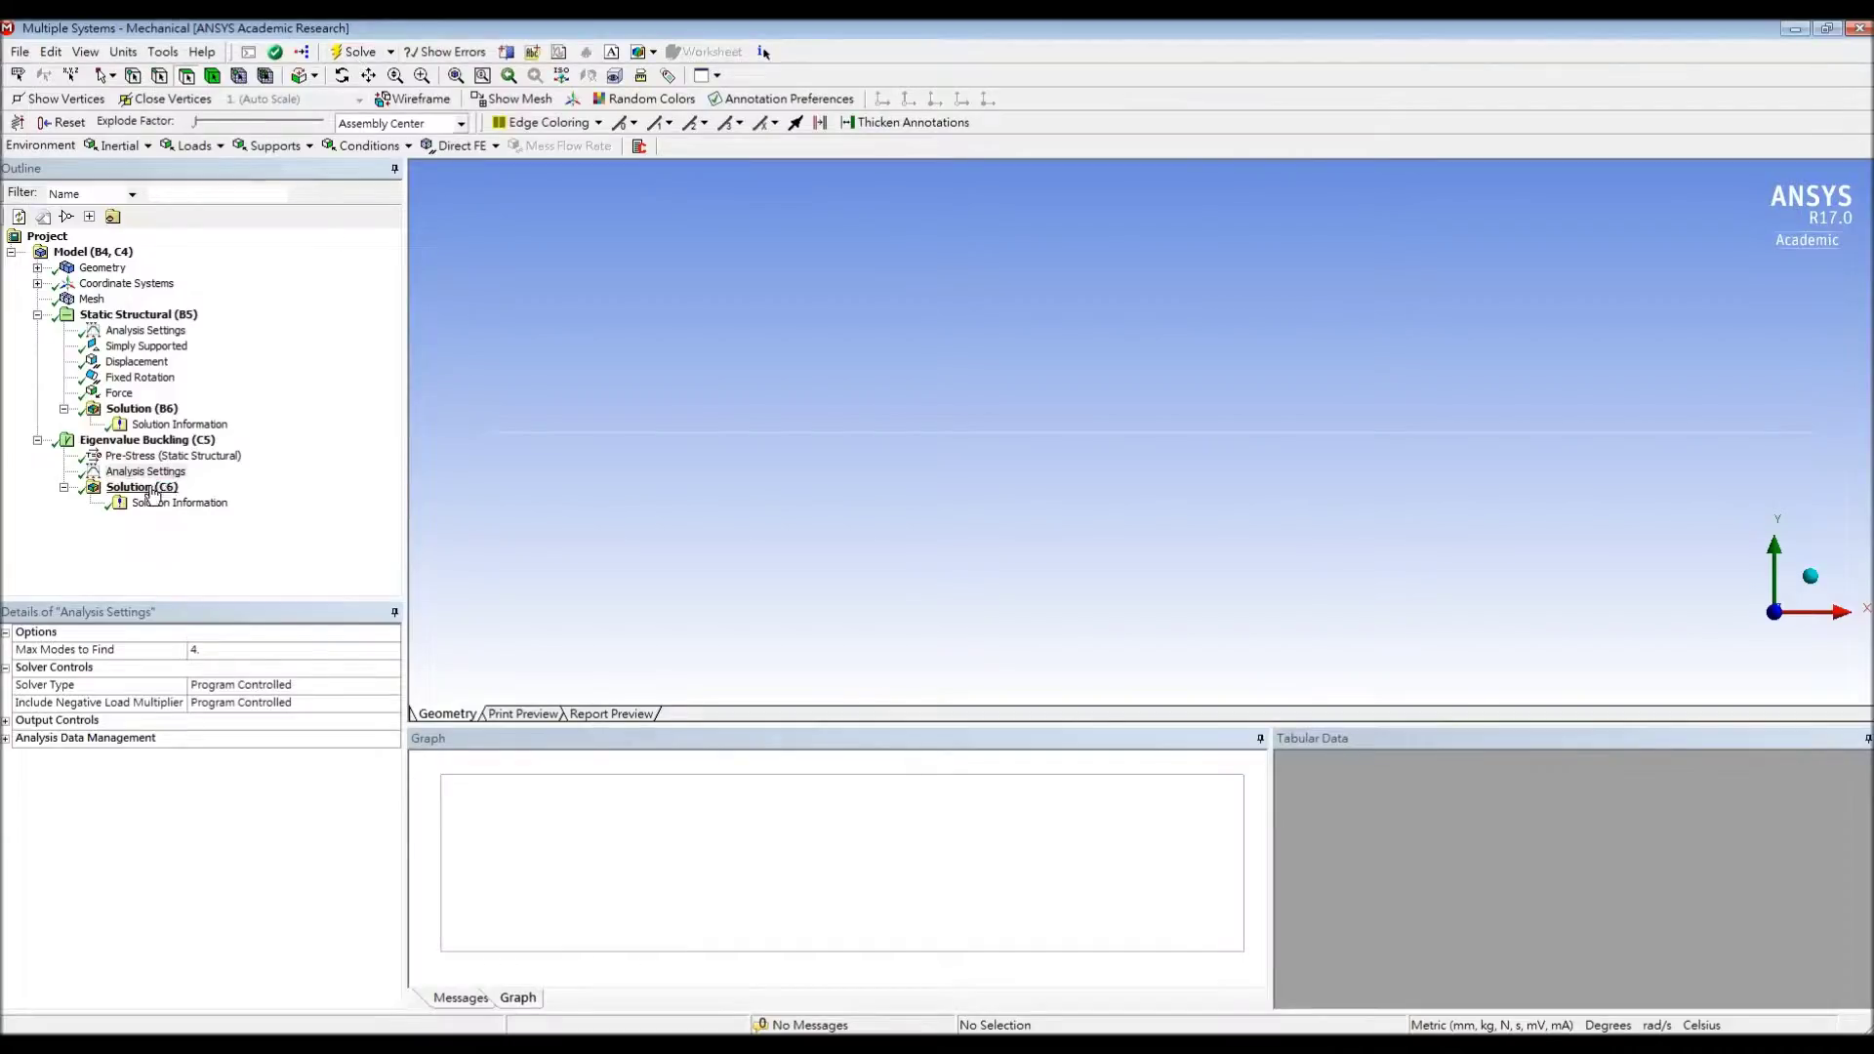
# Create mode shape results for all four buckling modes from the load multiplier table and evaluate them
pyautogui.click(152, 493)
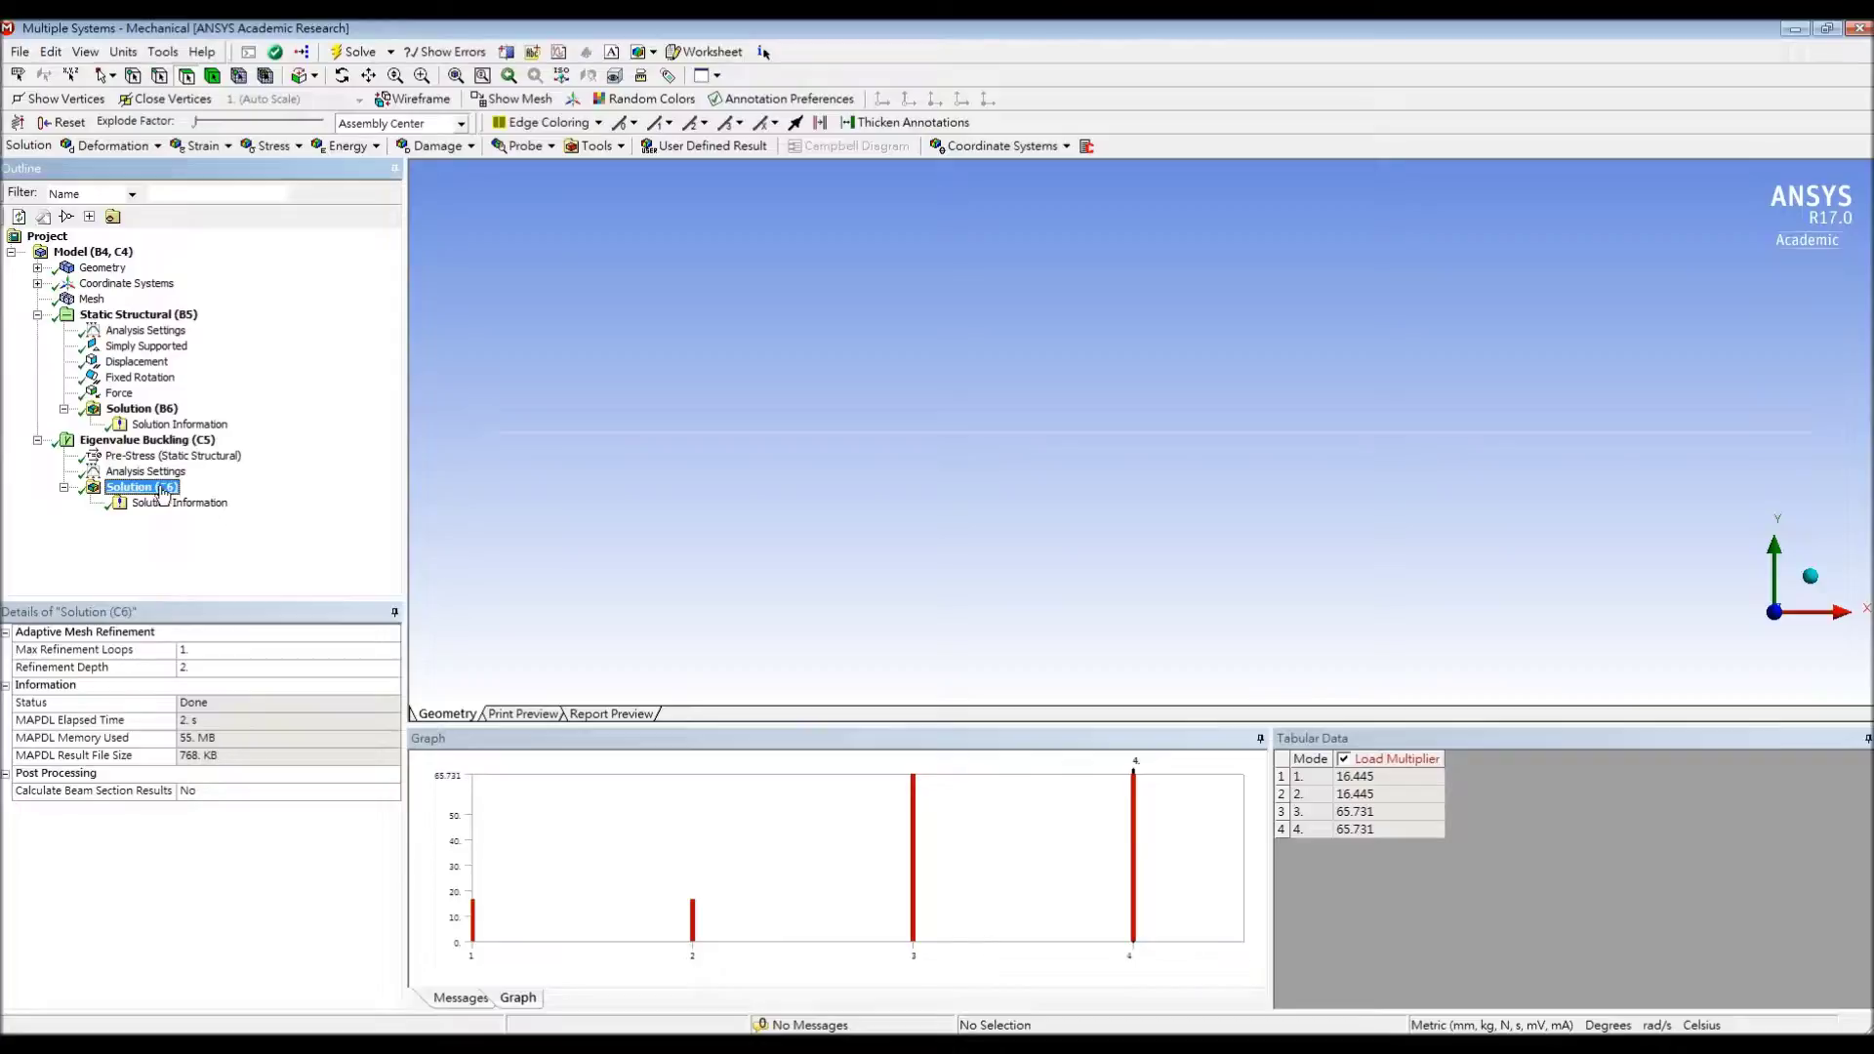
pyautogui.click(1311, 766)
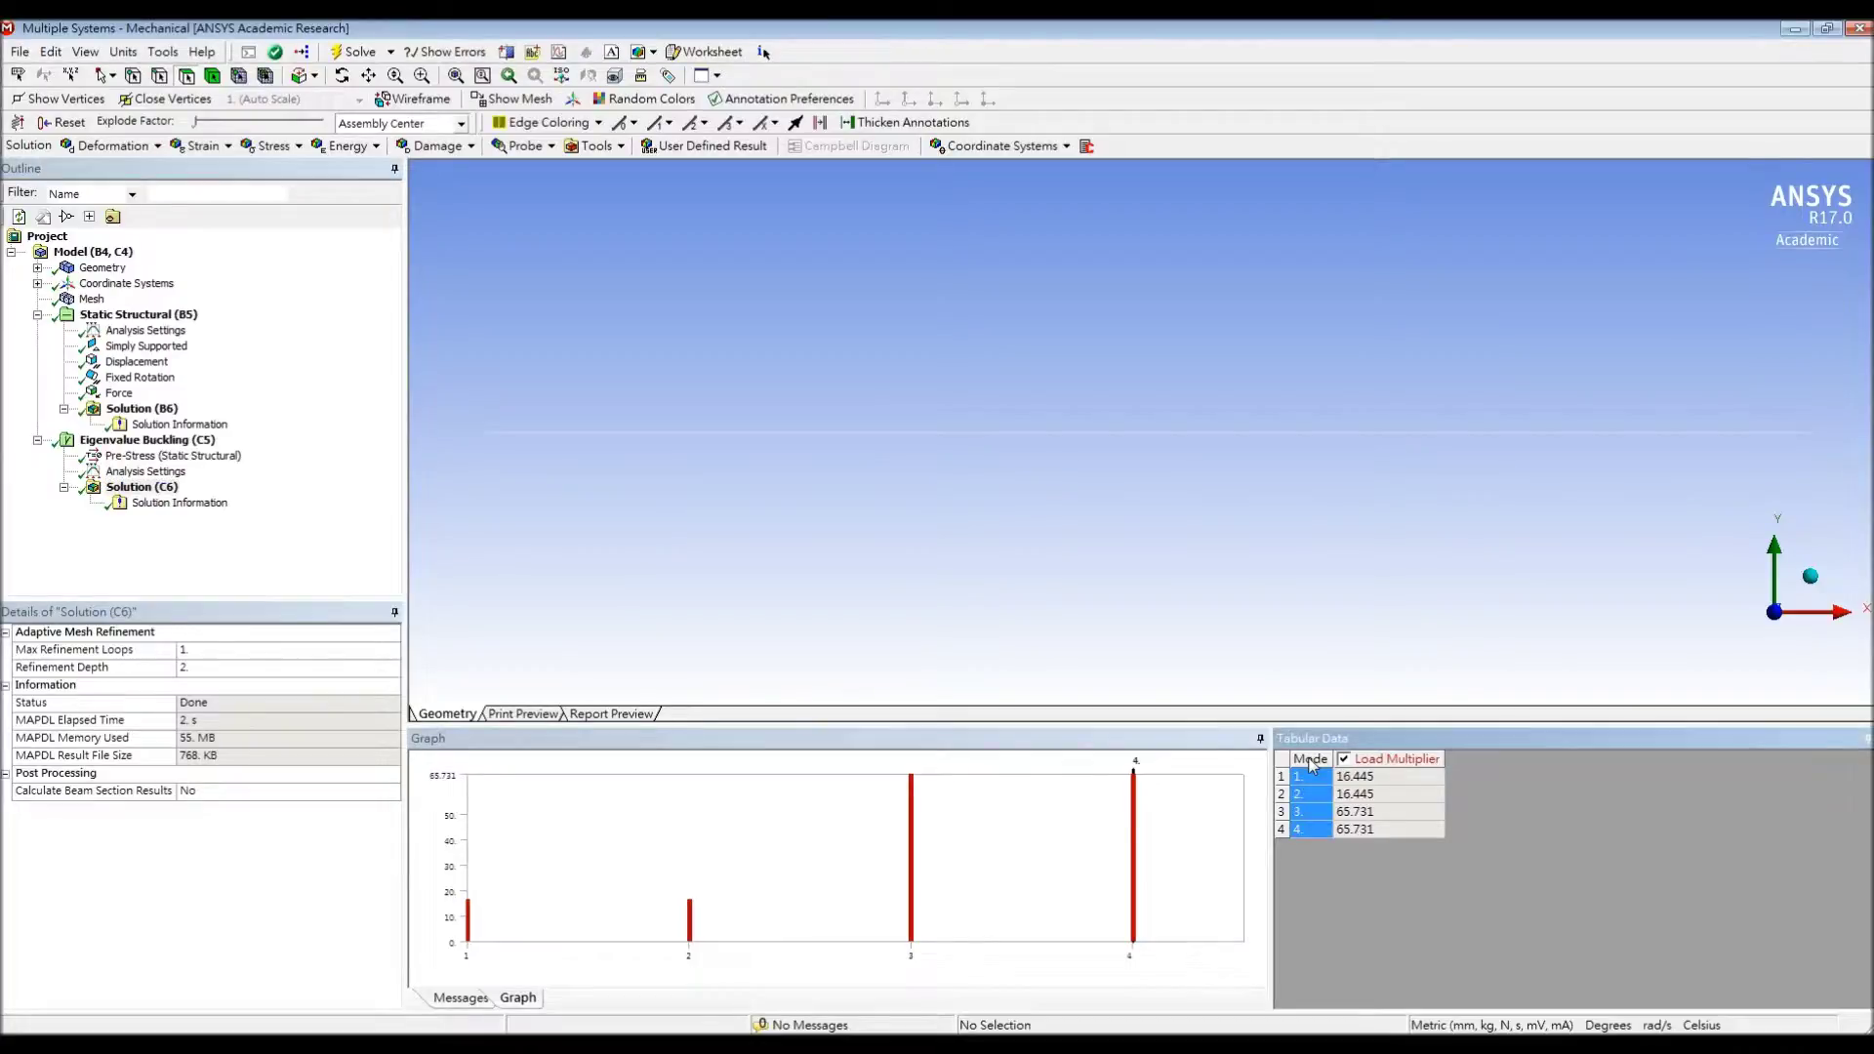
pyautogui.rightClick(1311, 766)
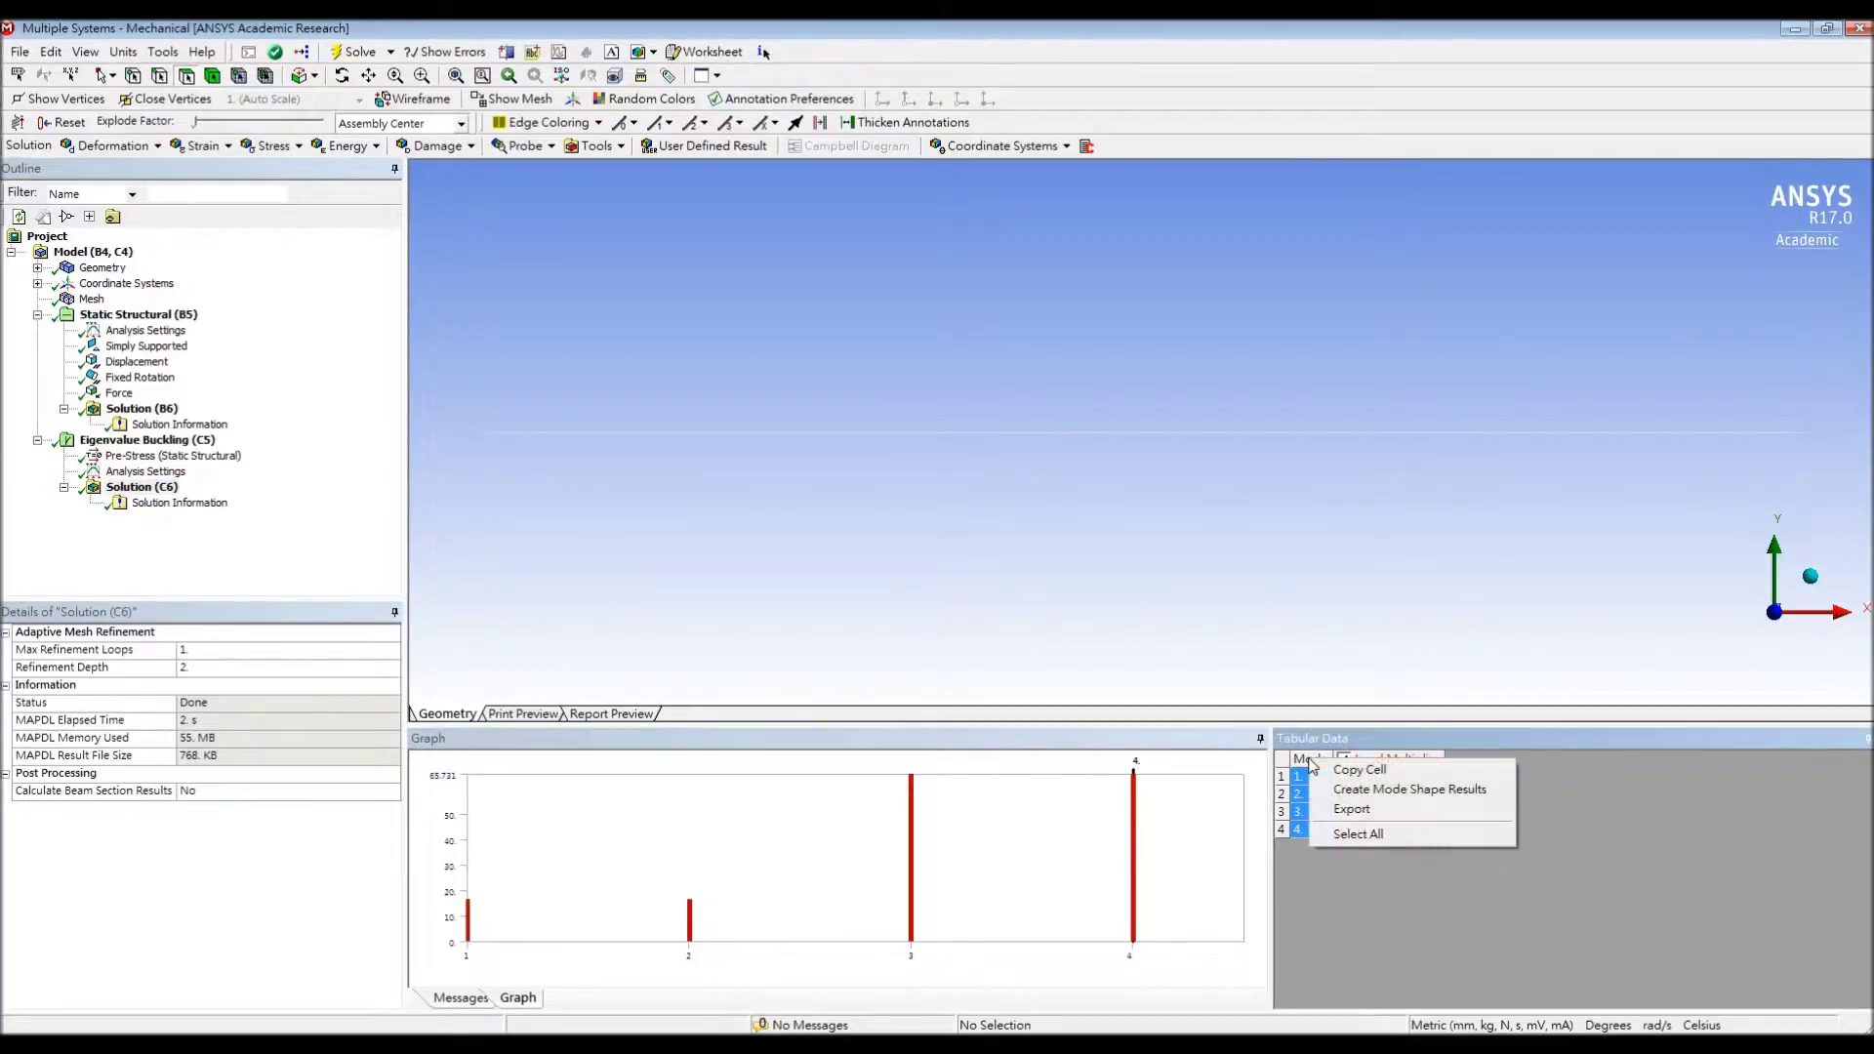
pyautogui.click(1360, 791)
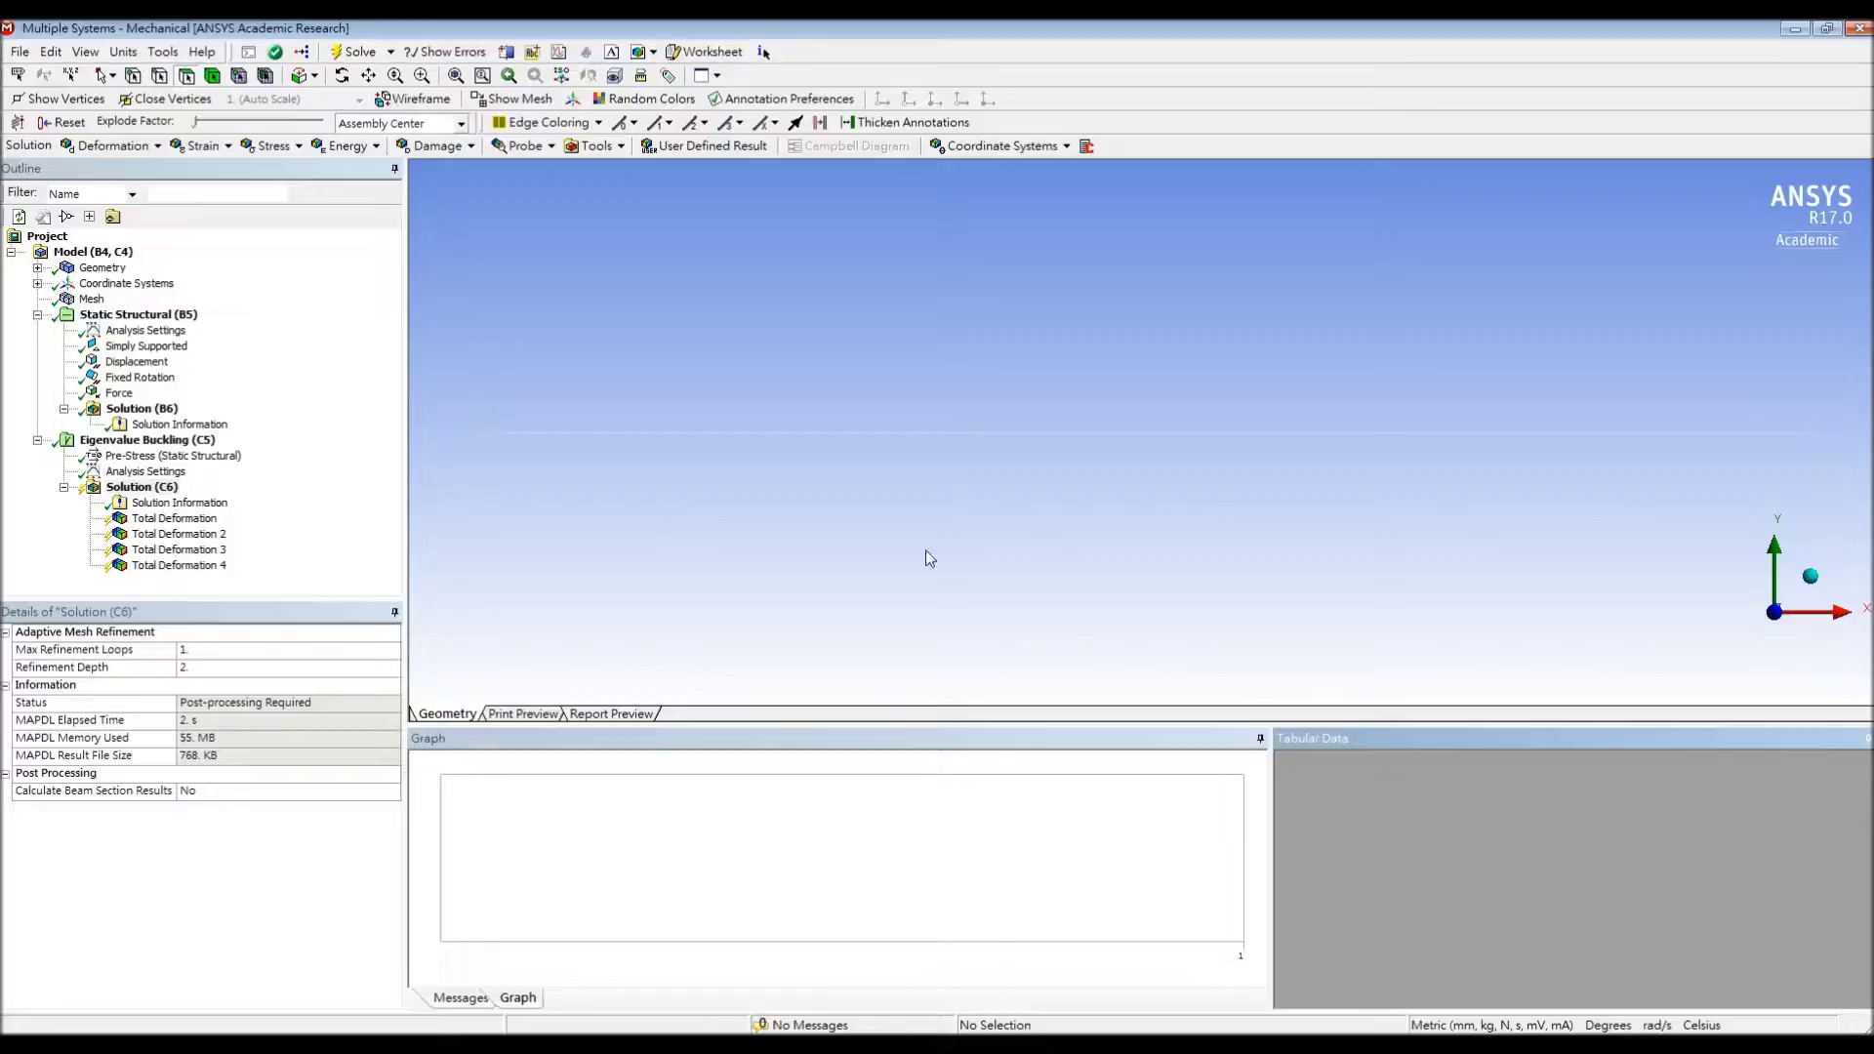
pyautogui.click(353, 55)
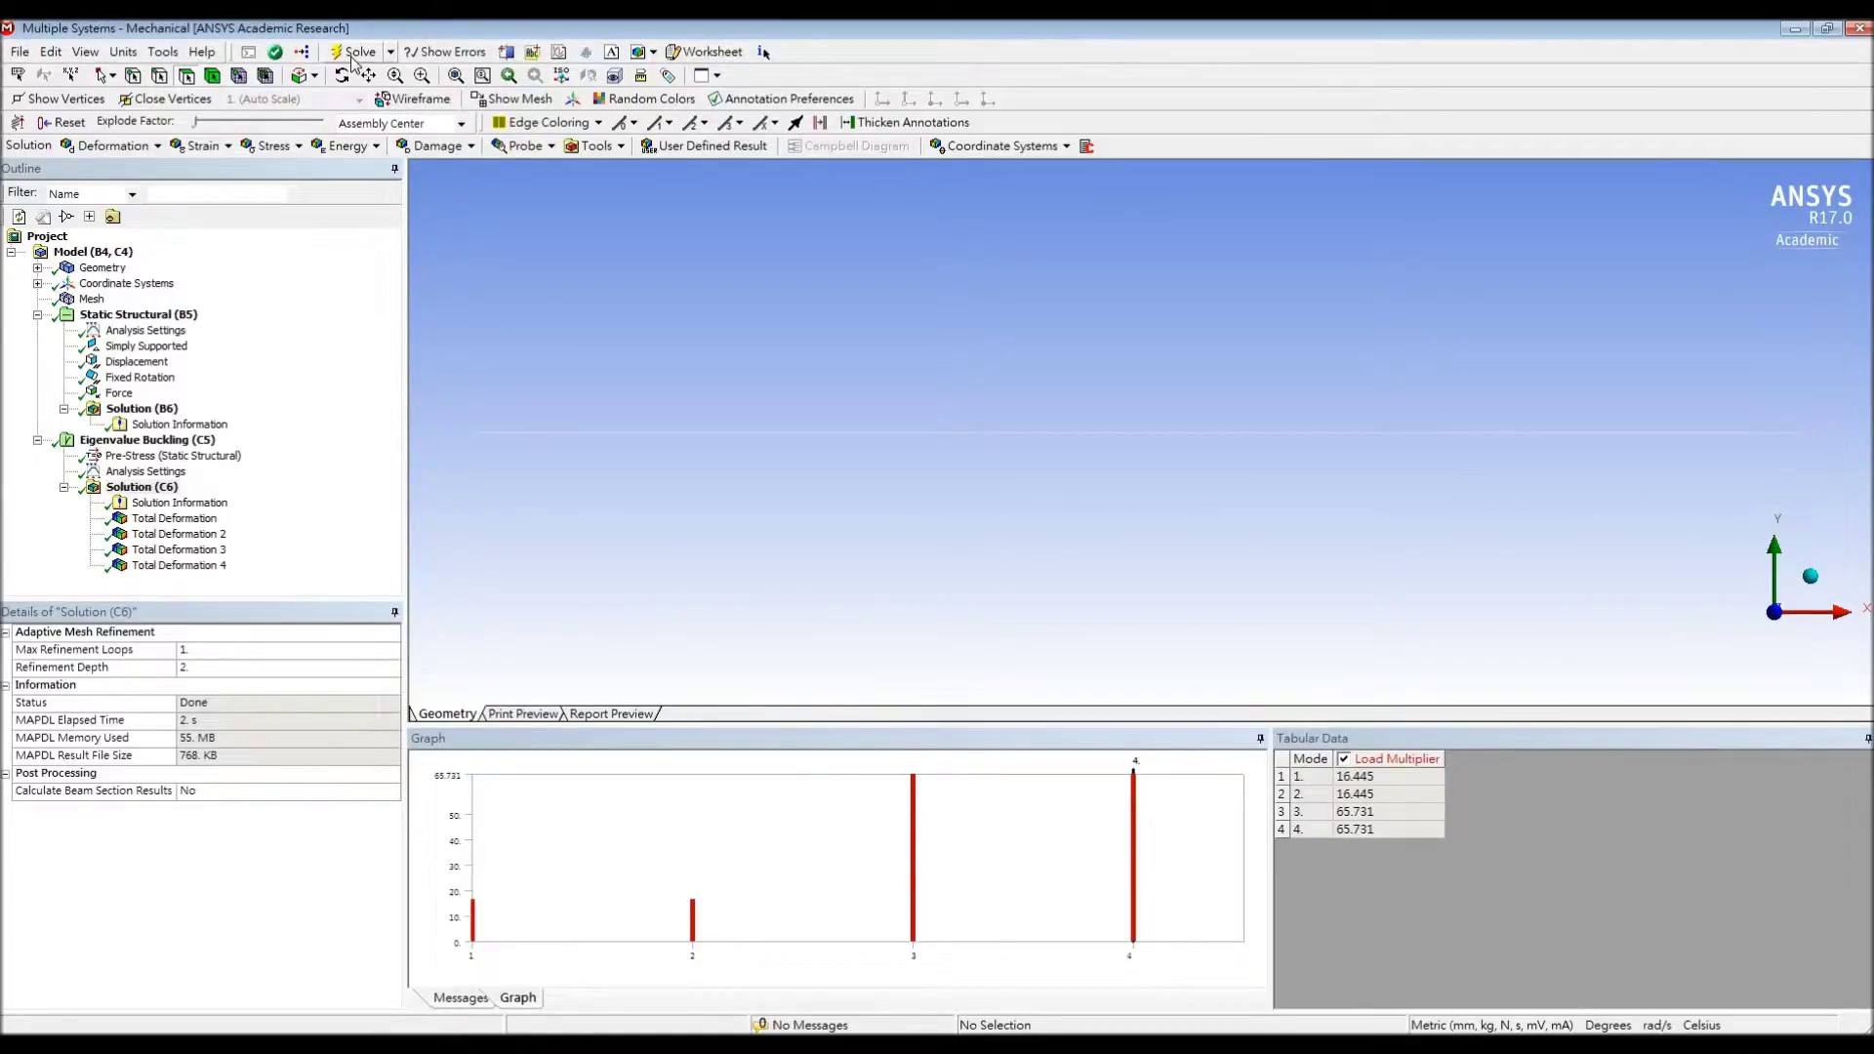
# Examine the Total Deformation shapes of buckling modes 1 to 4, viewing them in both the XY and XZ planes
pyautogui.click(177, 518)
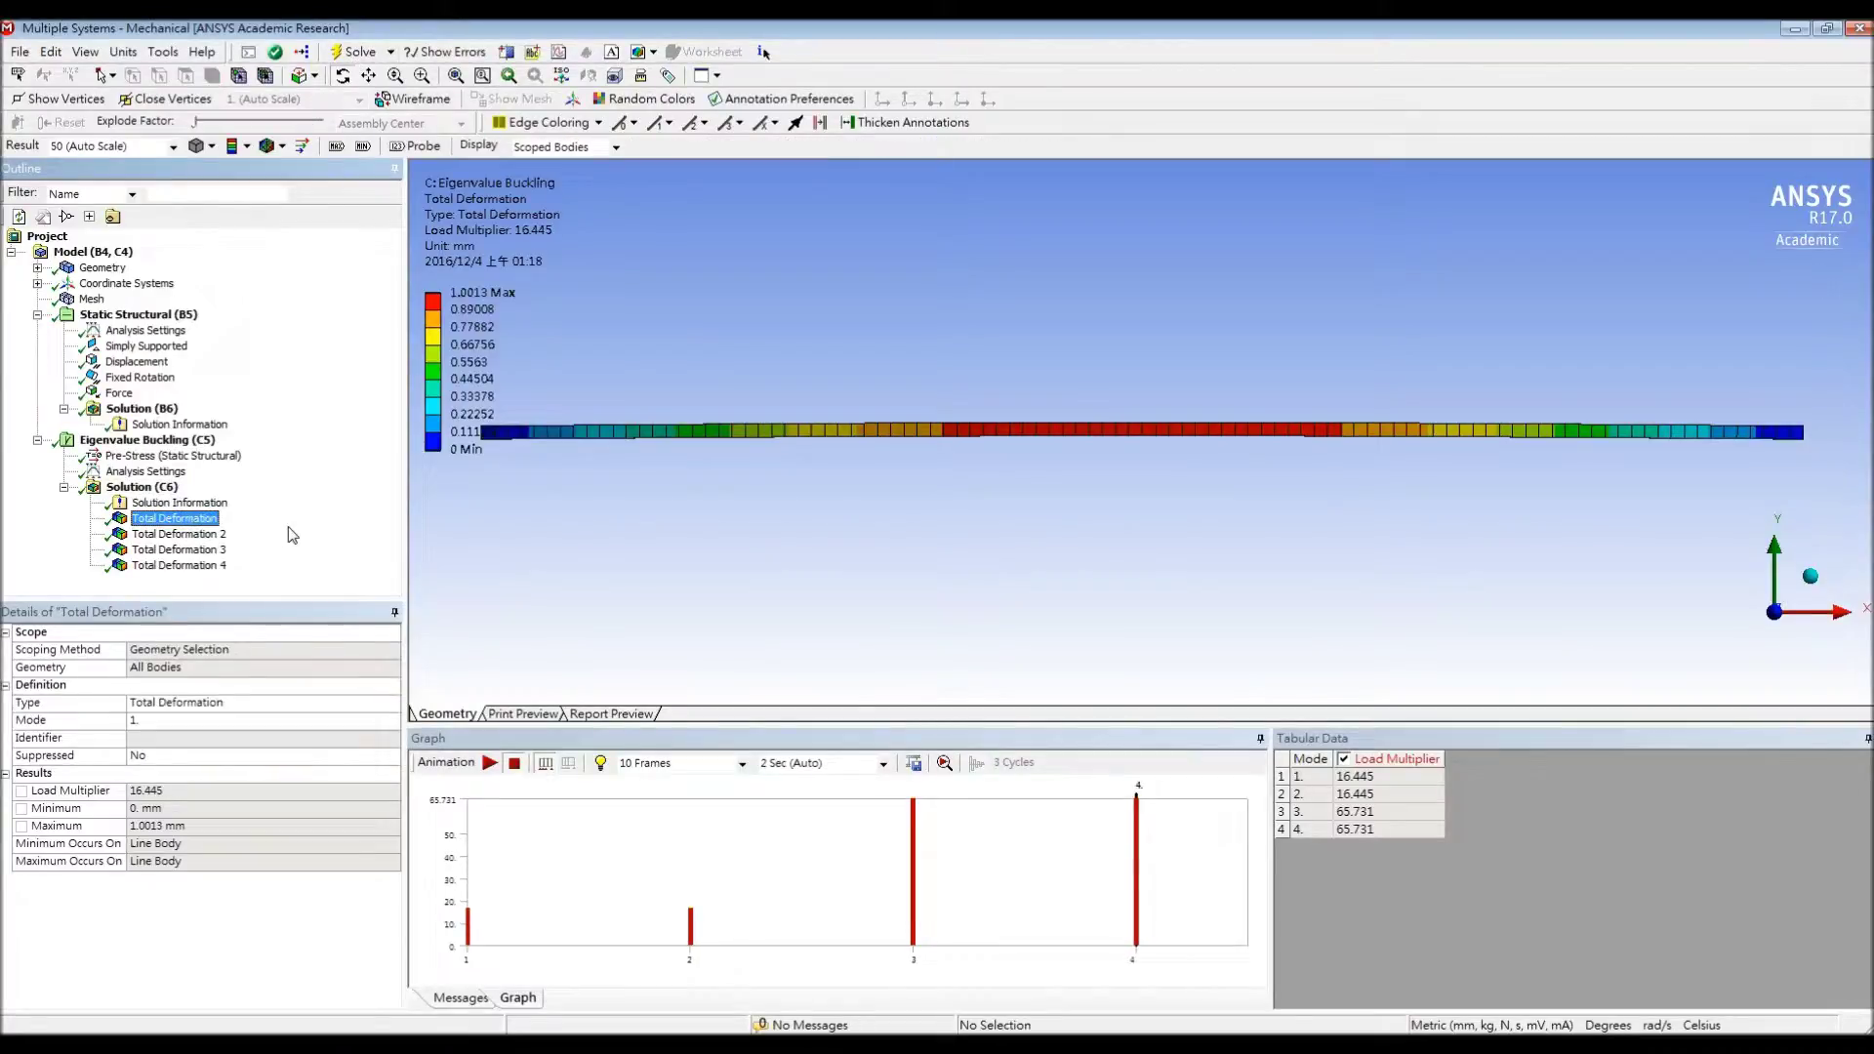
pyautogui.click(1775, 569)
pyautogui.click(178, 534)
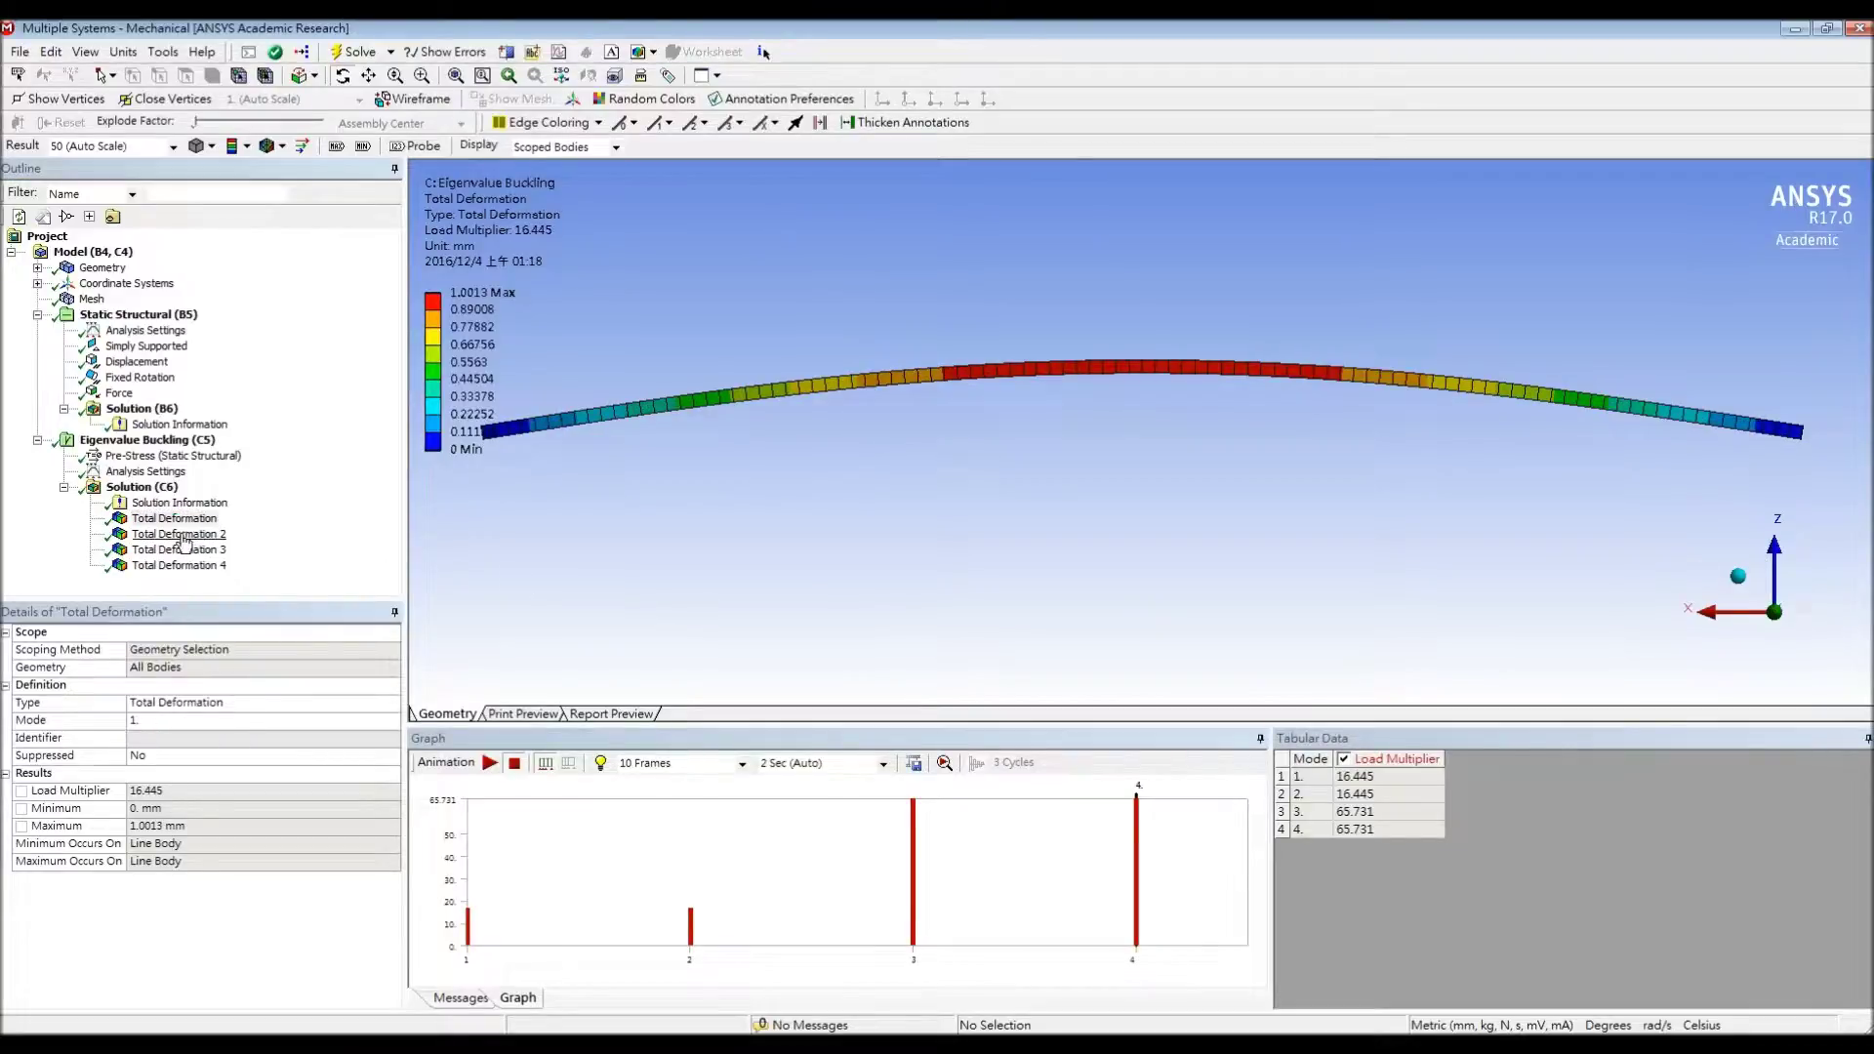
pyautogui.click(1773, 564)
pyautogui.click(178, 550)
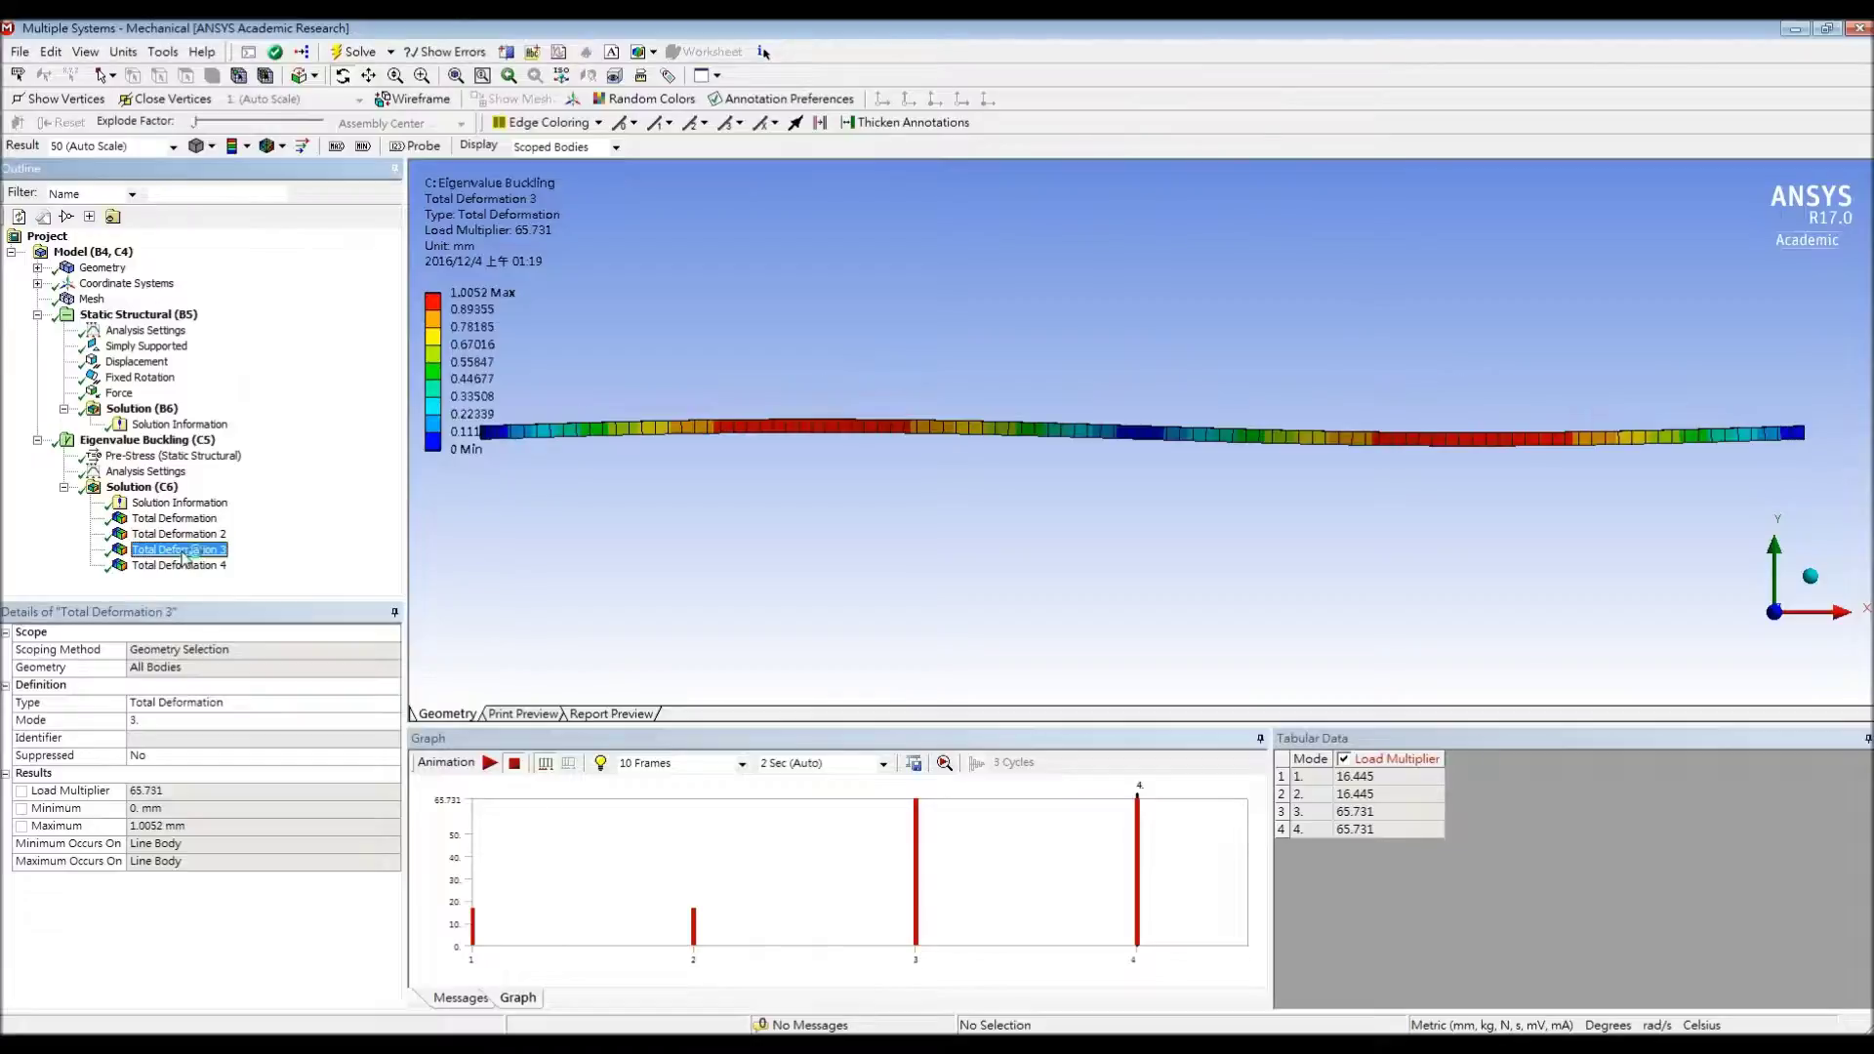
pyautogui.click(1774, 556)
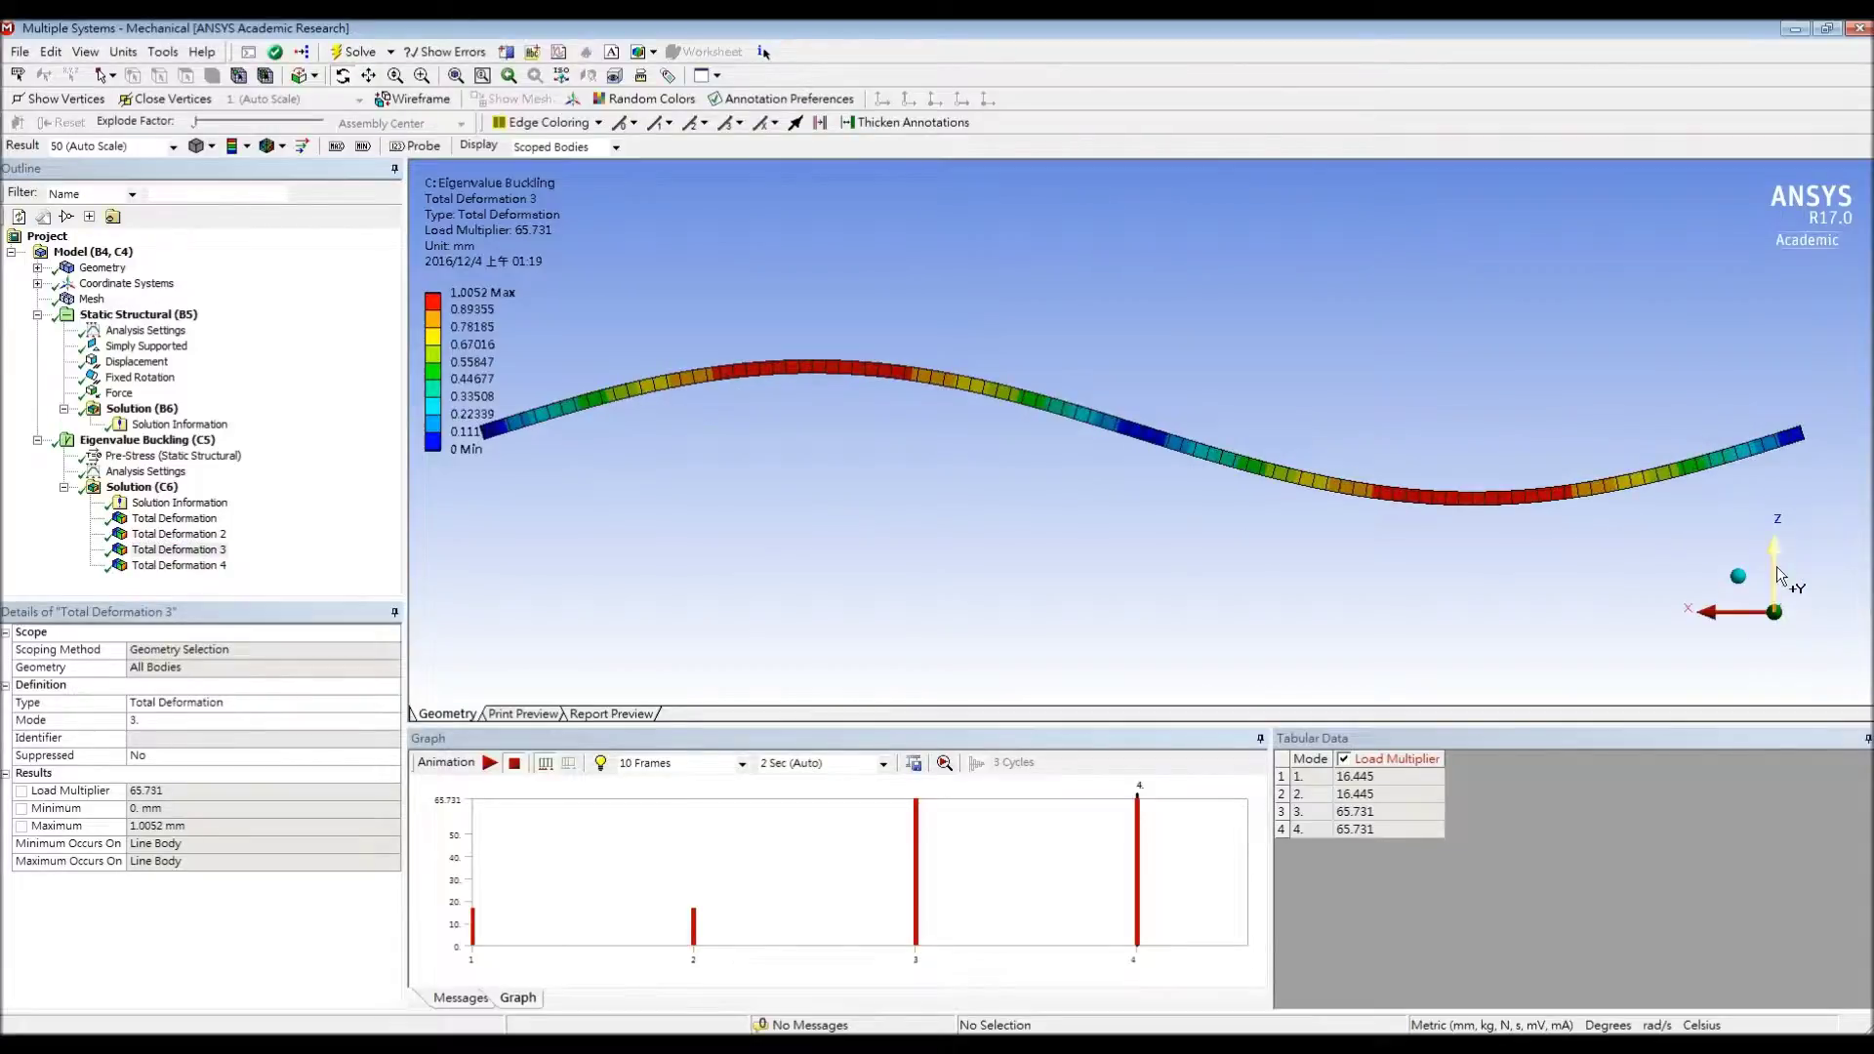
pyautogui.click(178, 565)
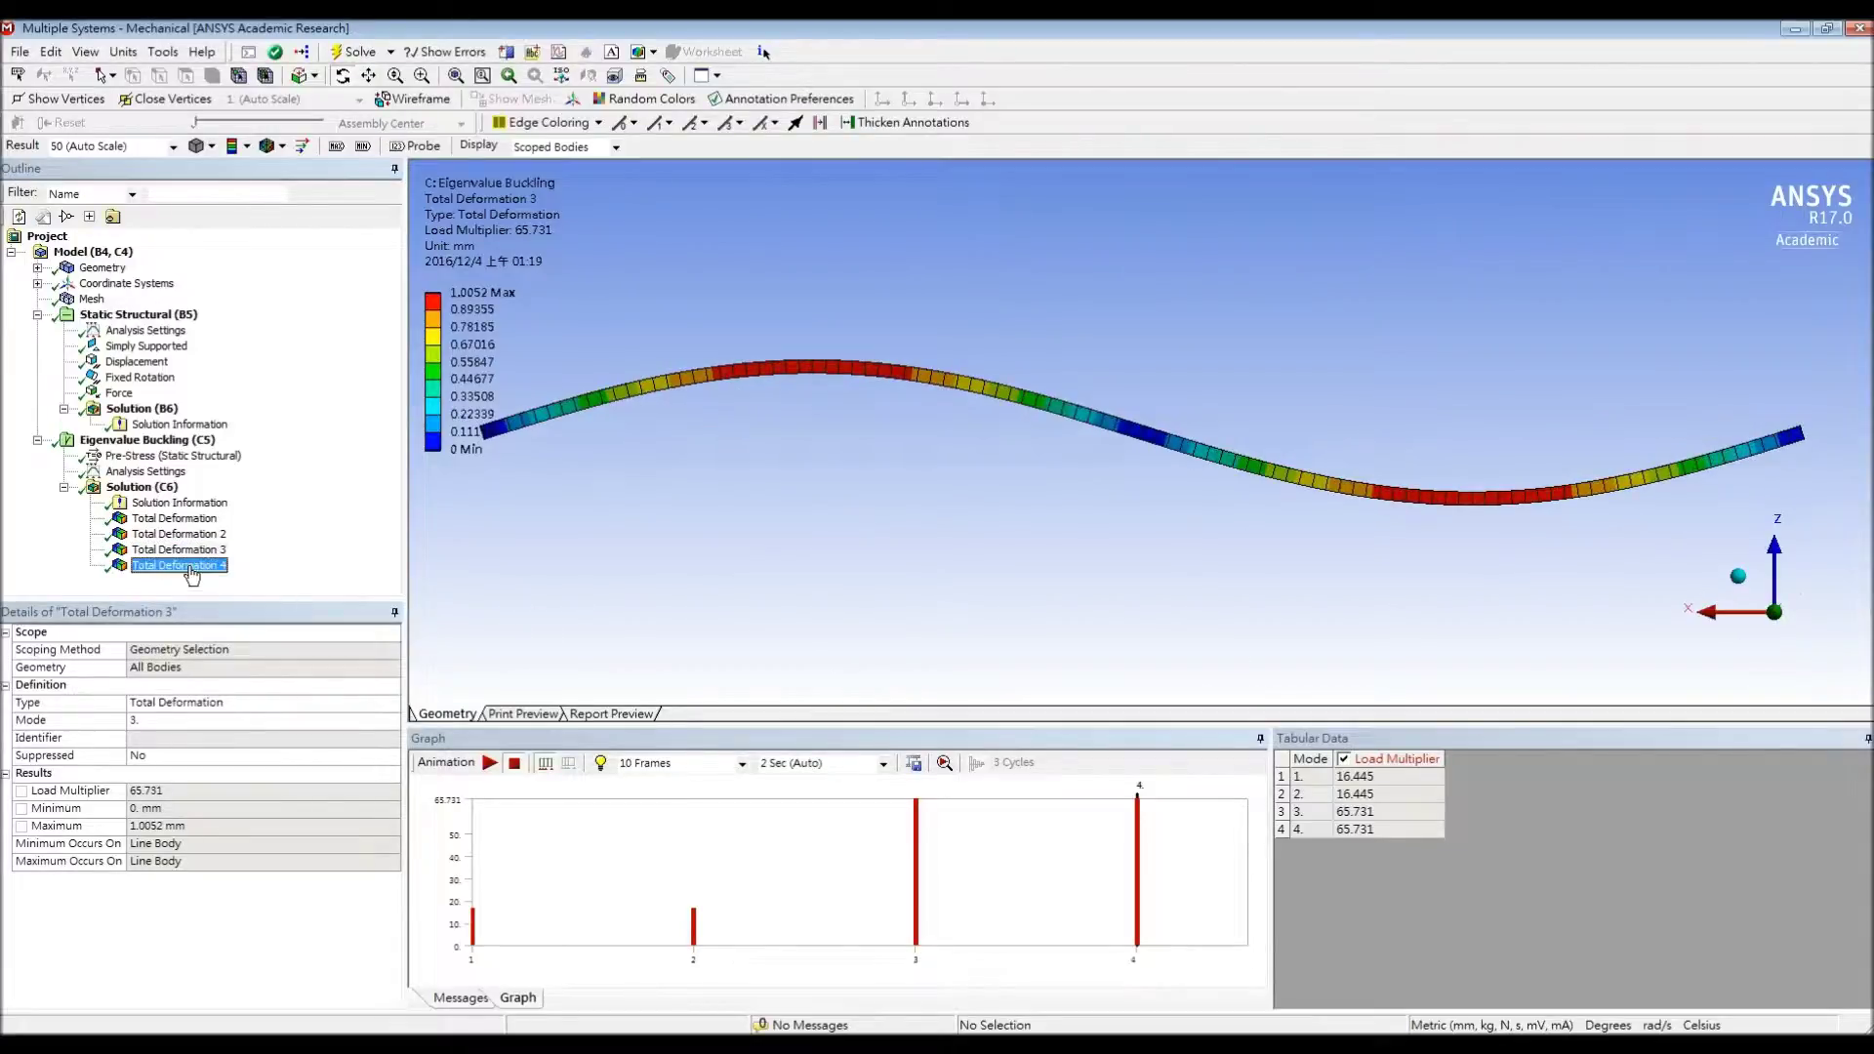
pyautogui.click(1775, 559)
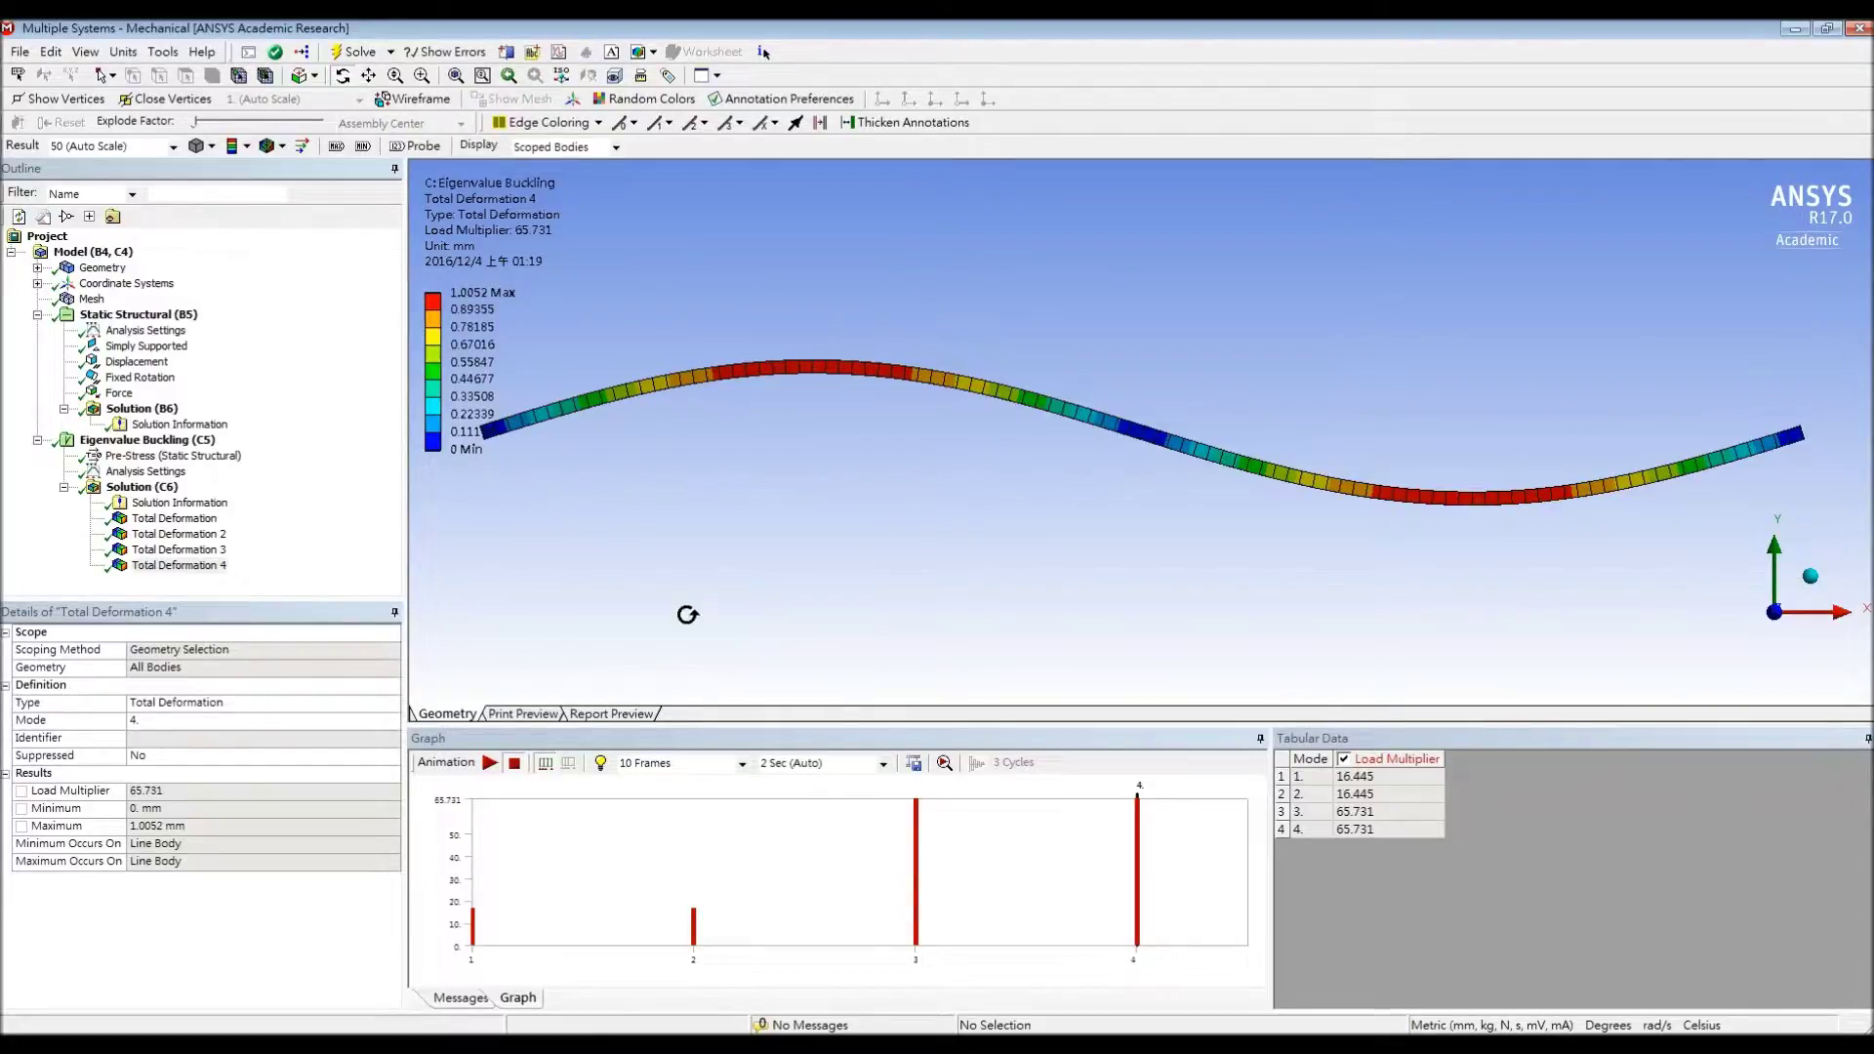
# Close Mechanical and save the Workbench project as Simple Beam in the Downloads folder
pyautogui.click(21, 52)
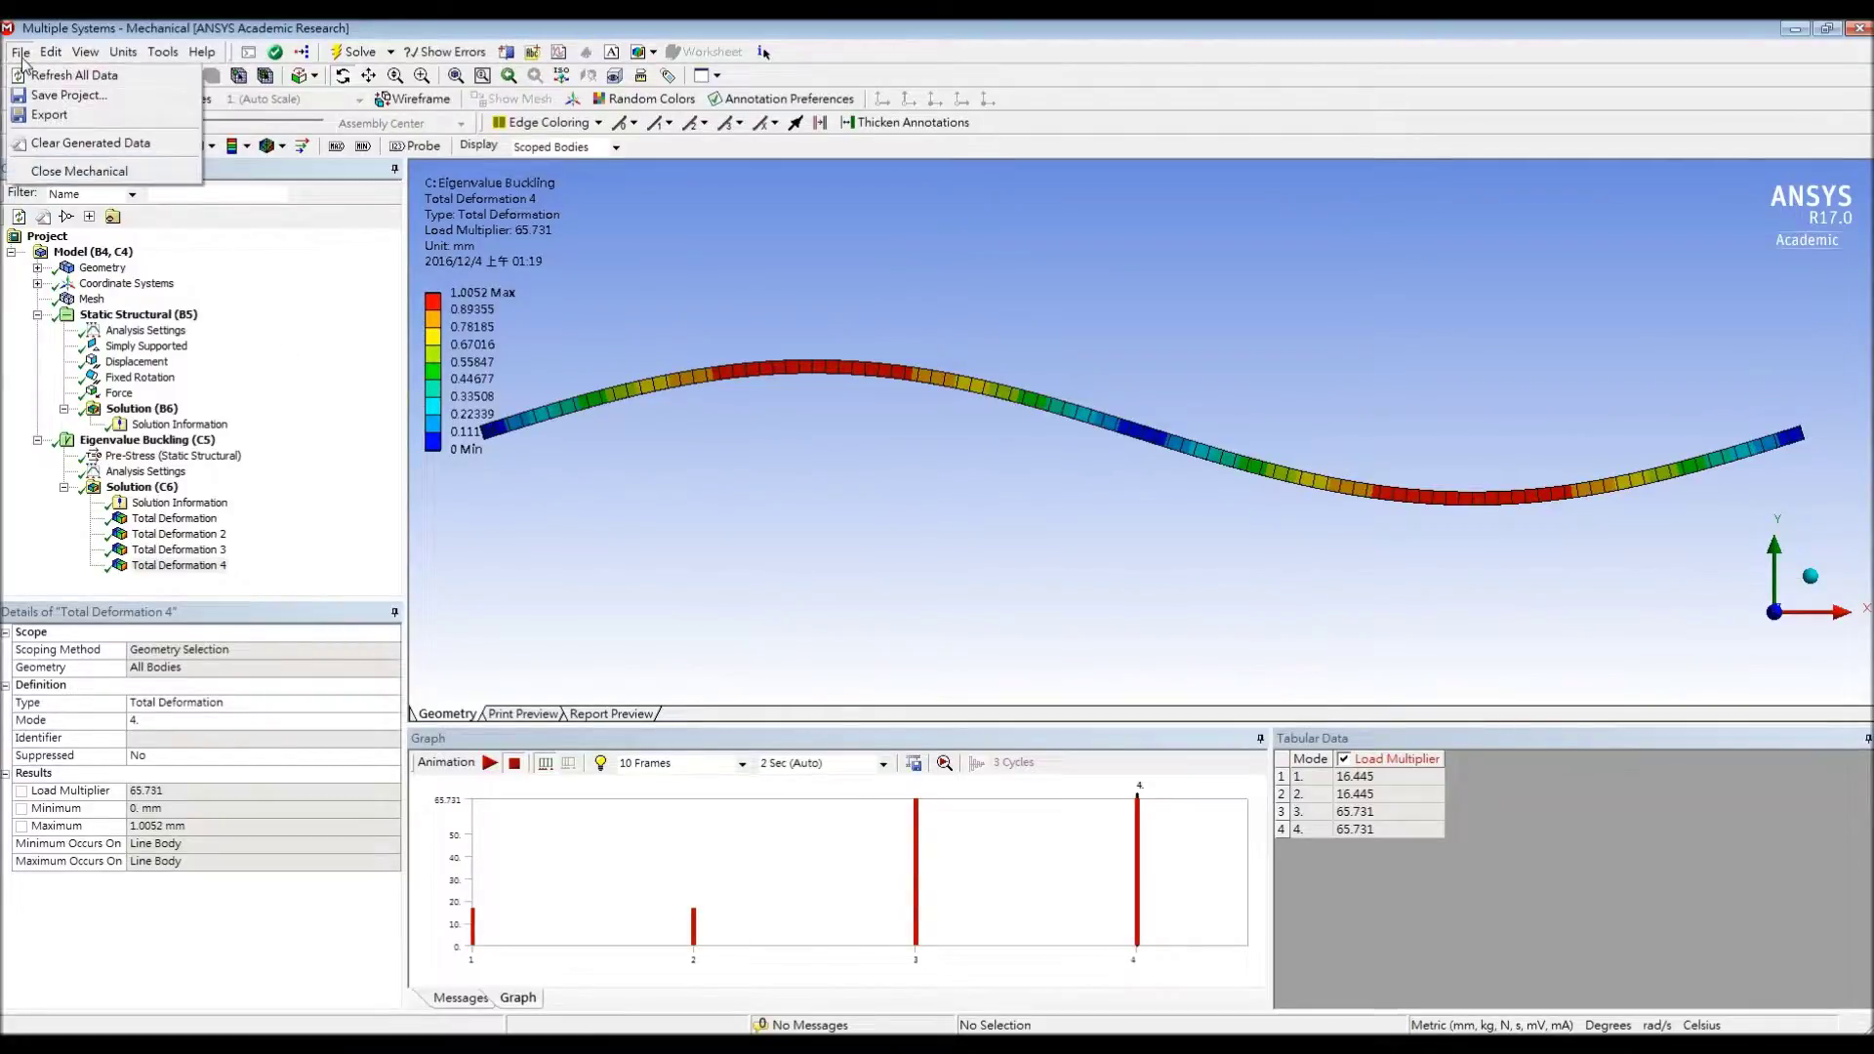
pyautogui.click(117, 172)
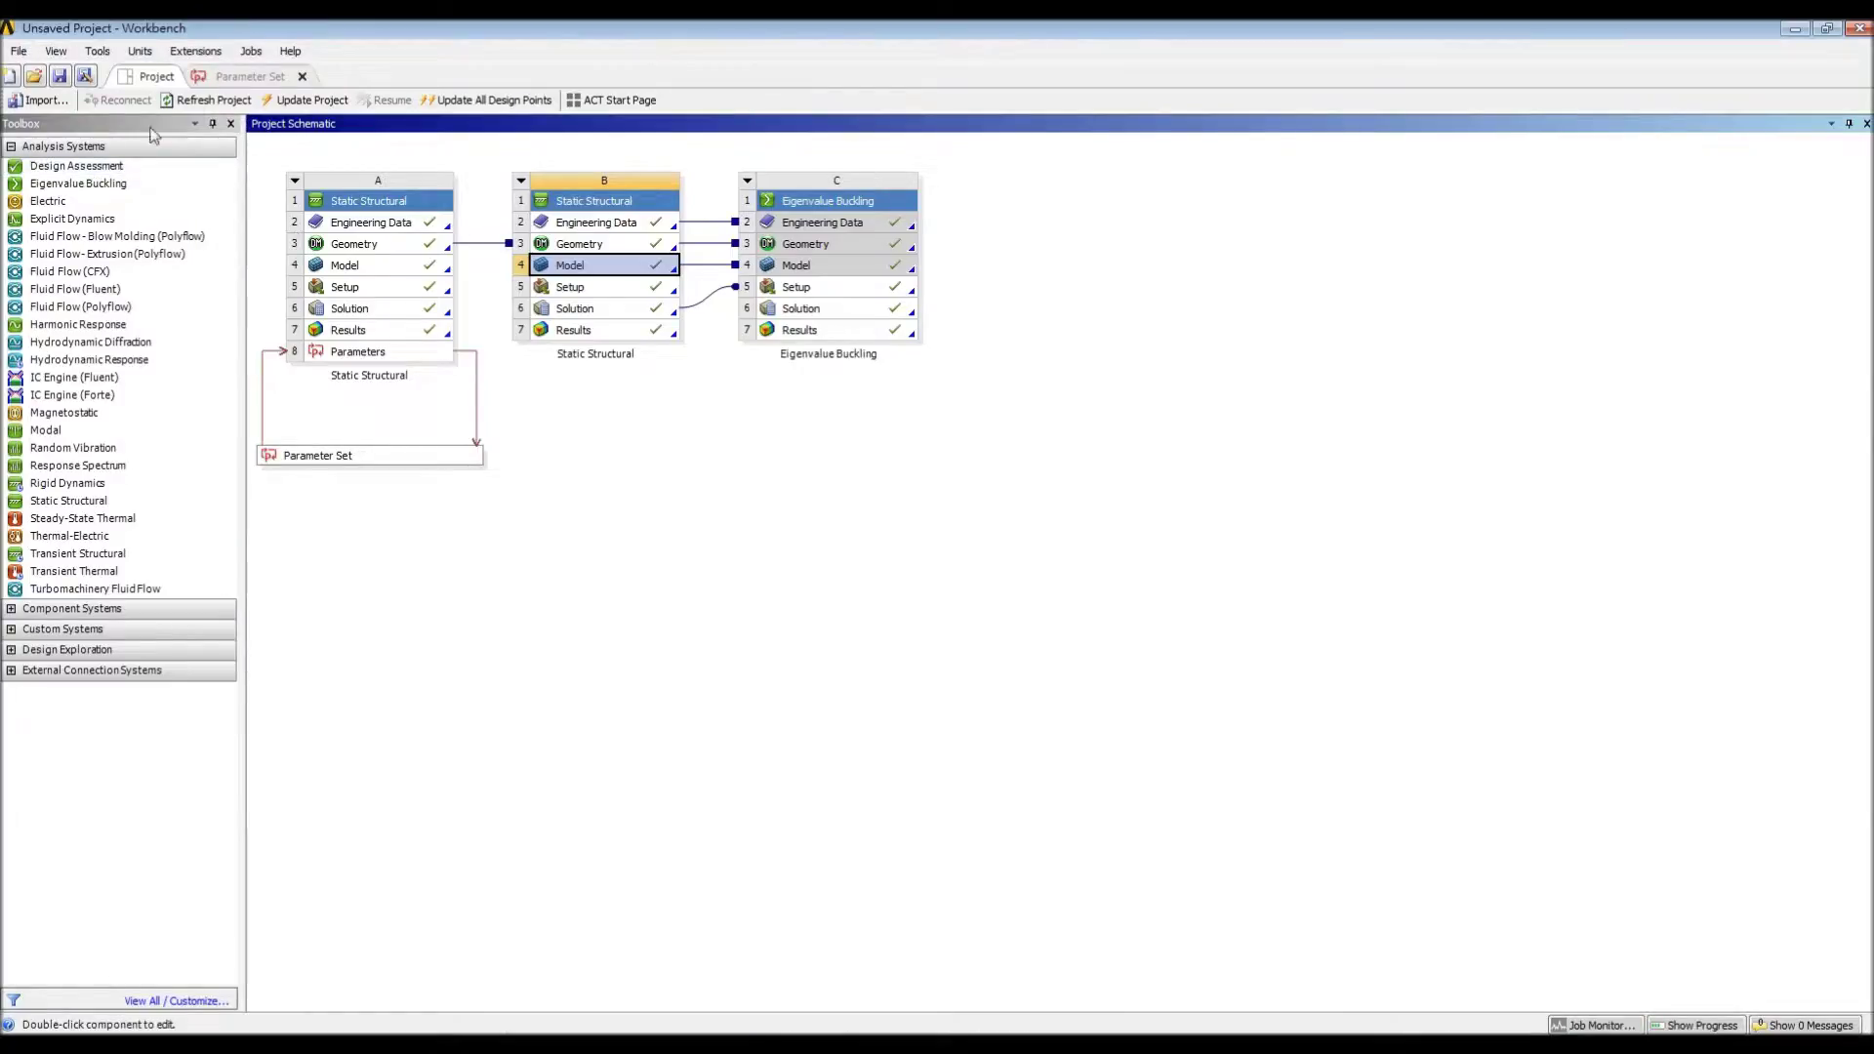
pyautogui.click(58, 77)
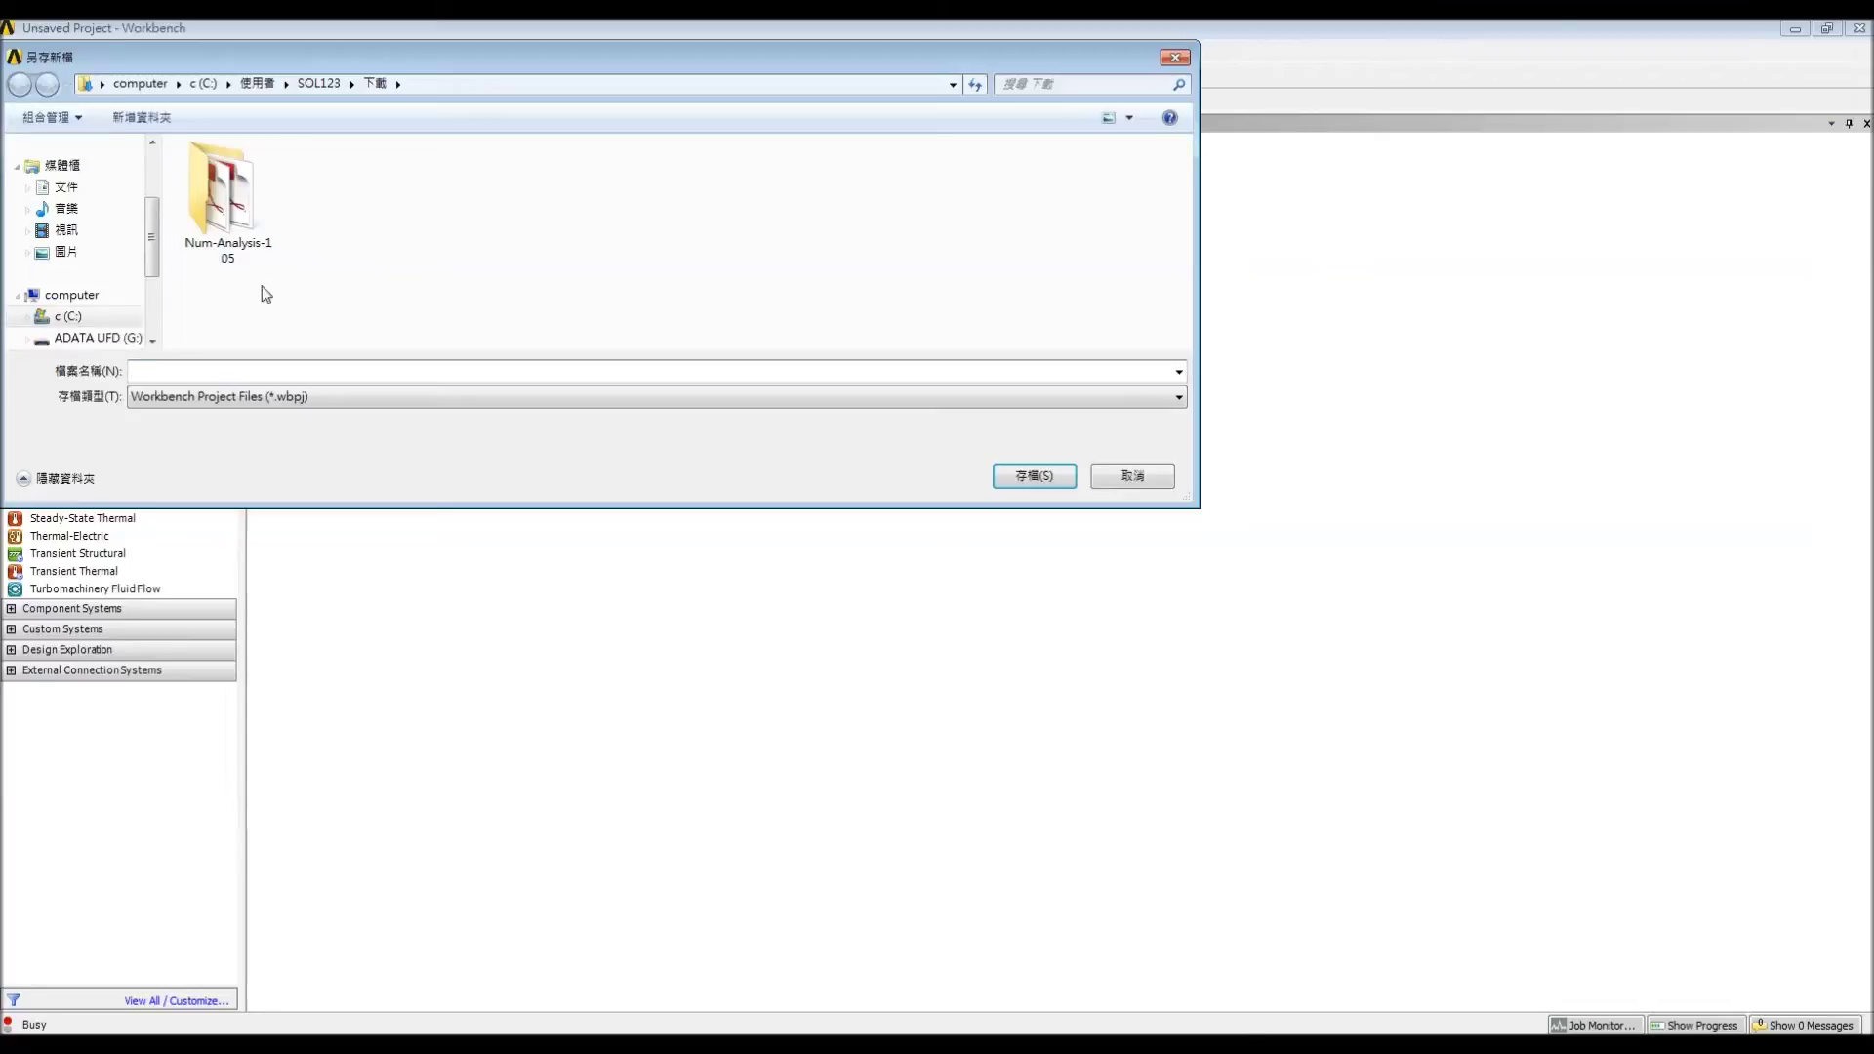
pyautogui.write('s')
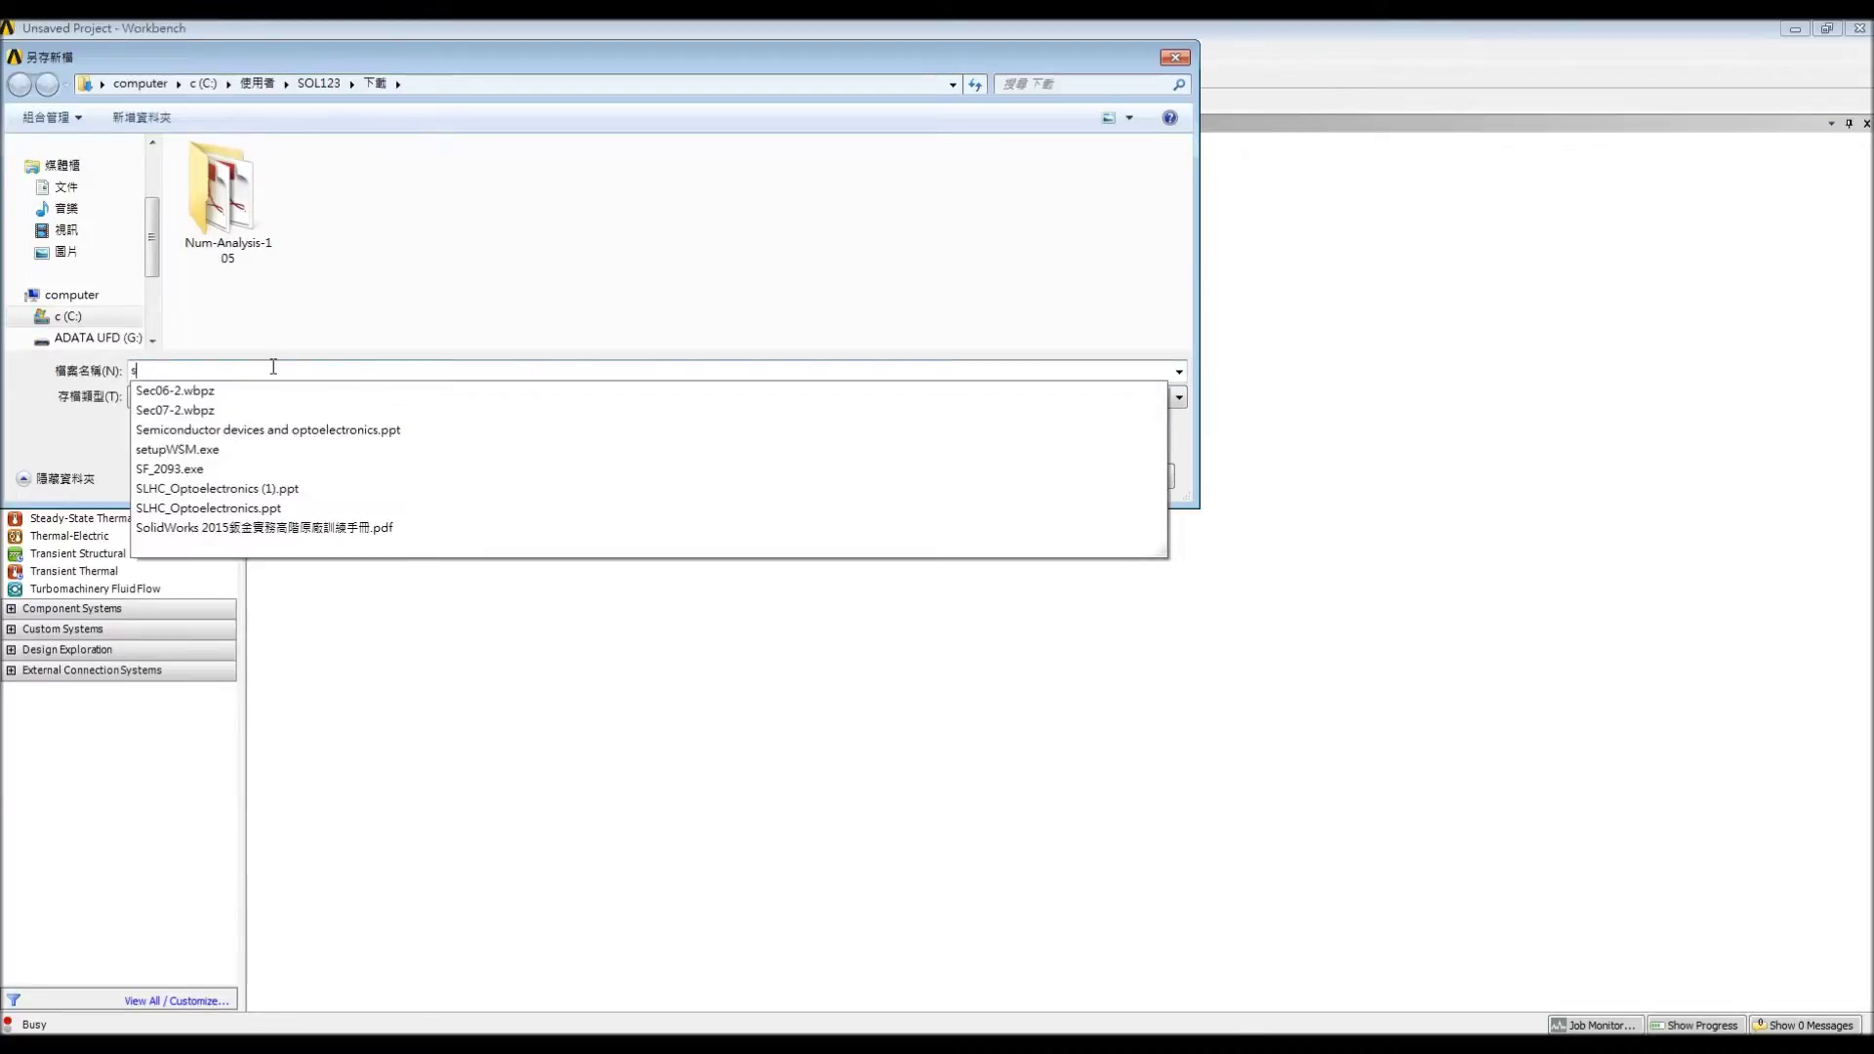
pyautogui.press('BackSpace')
pyautogui.write('Simple Beam')
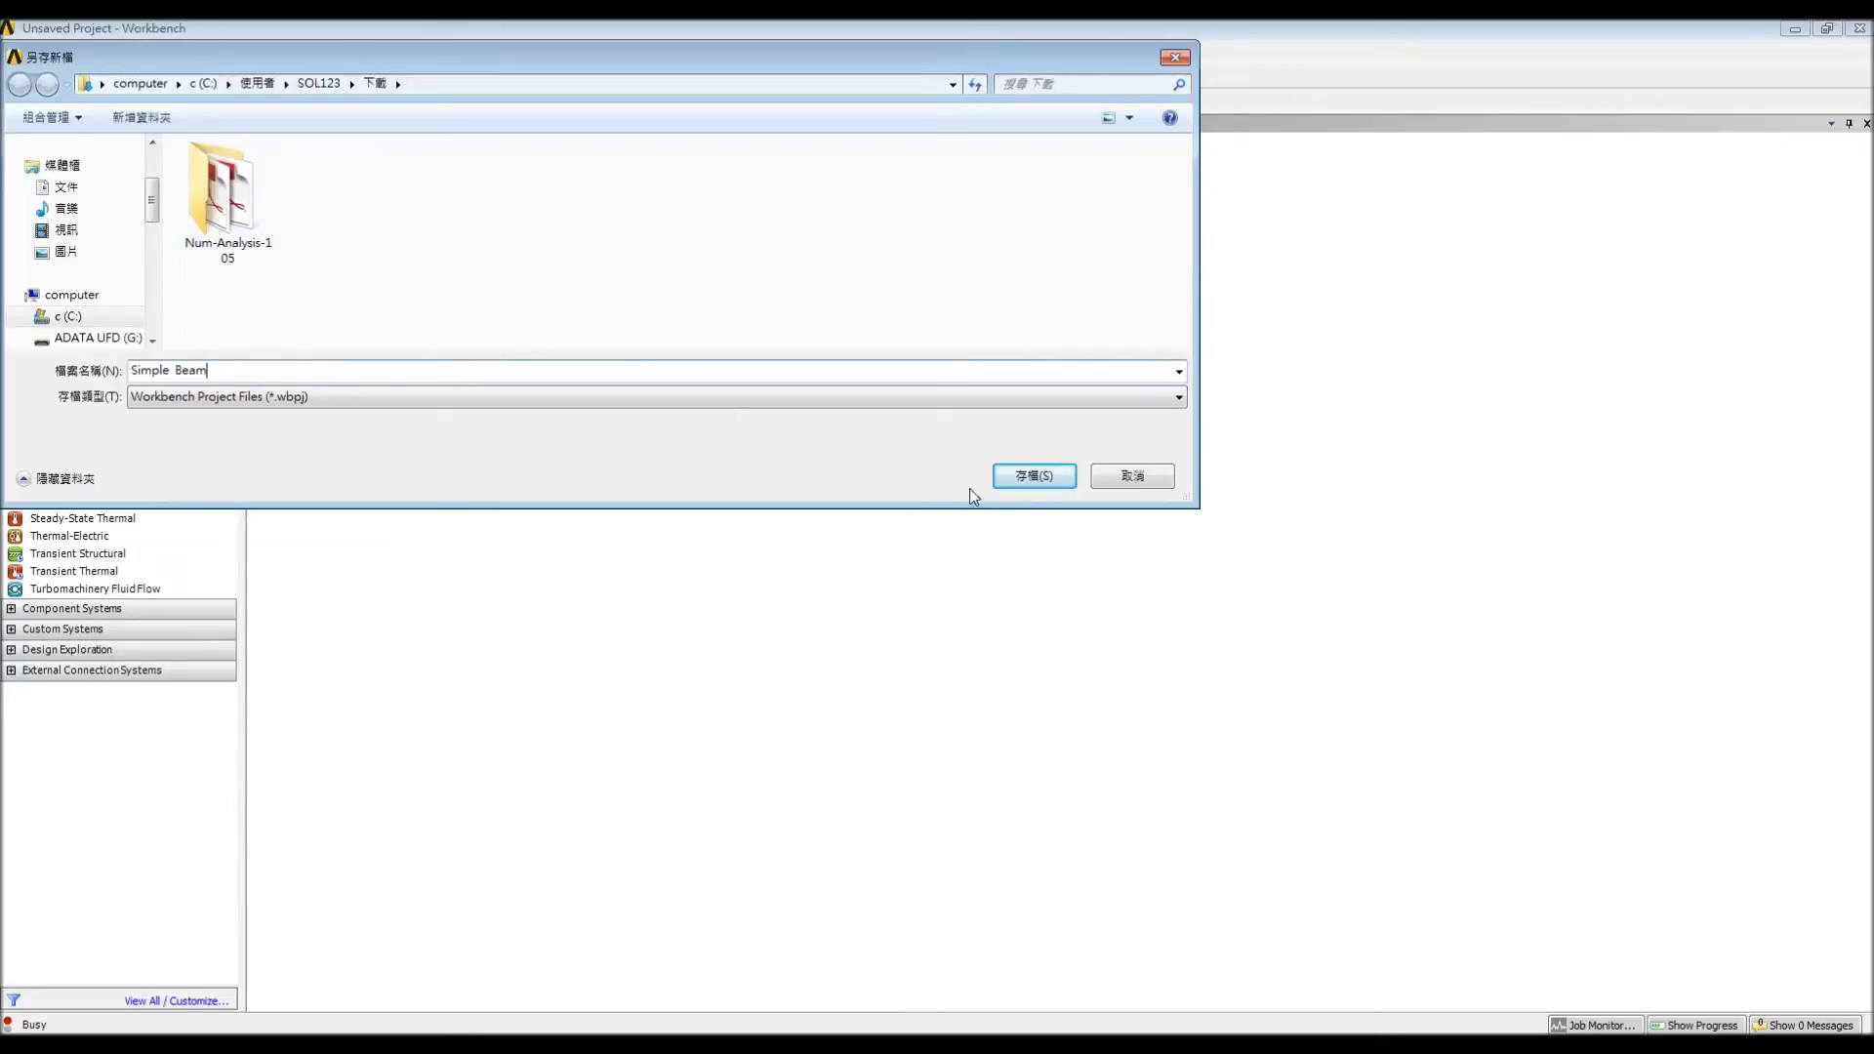
pyautogui.click(1021, 475)
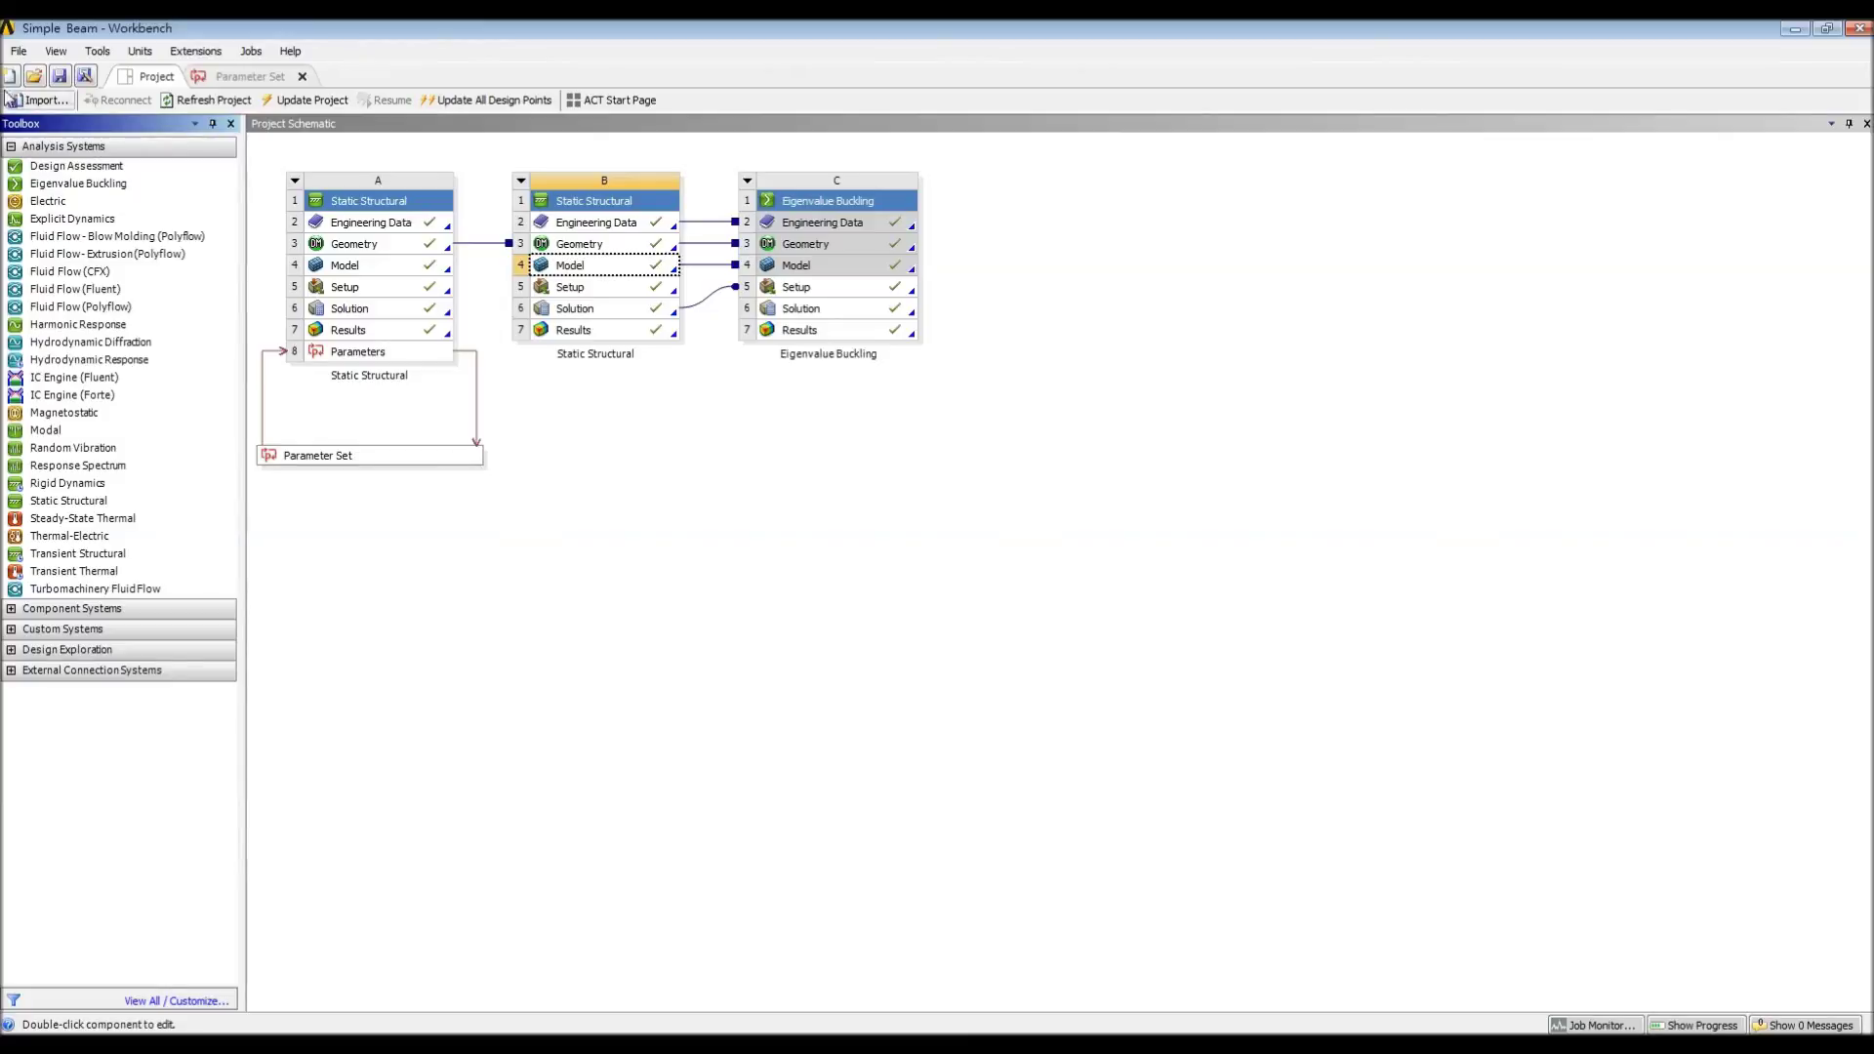
pyautogui.click(18, 50)
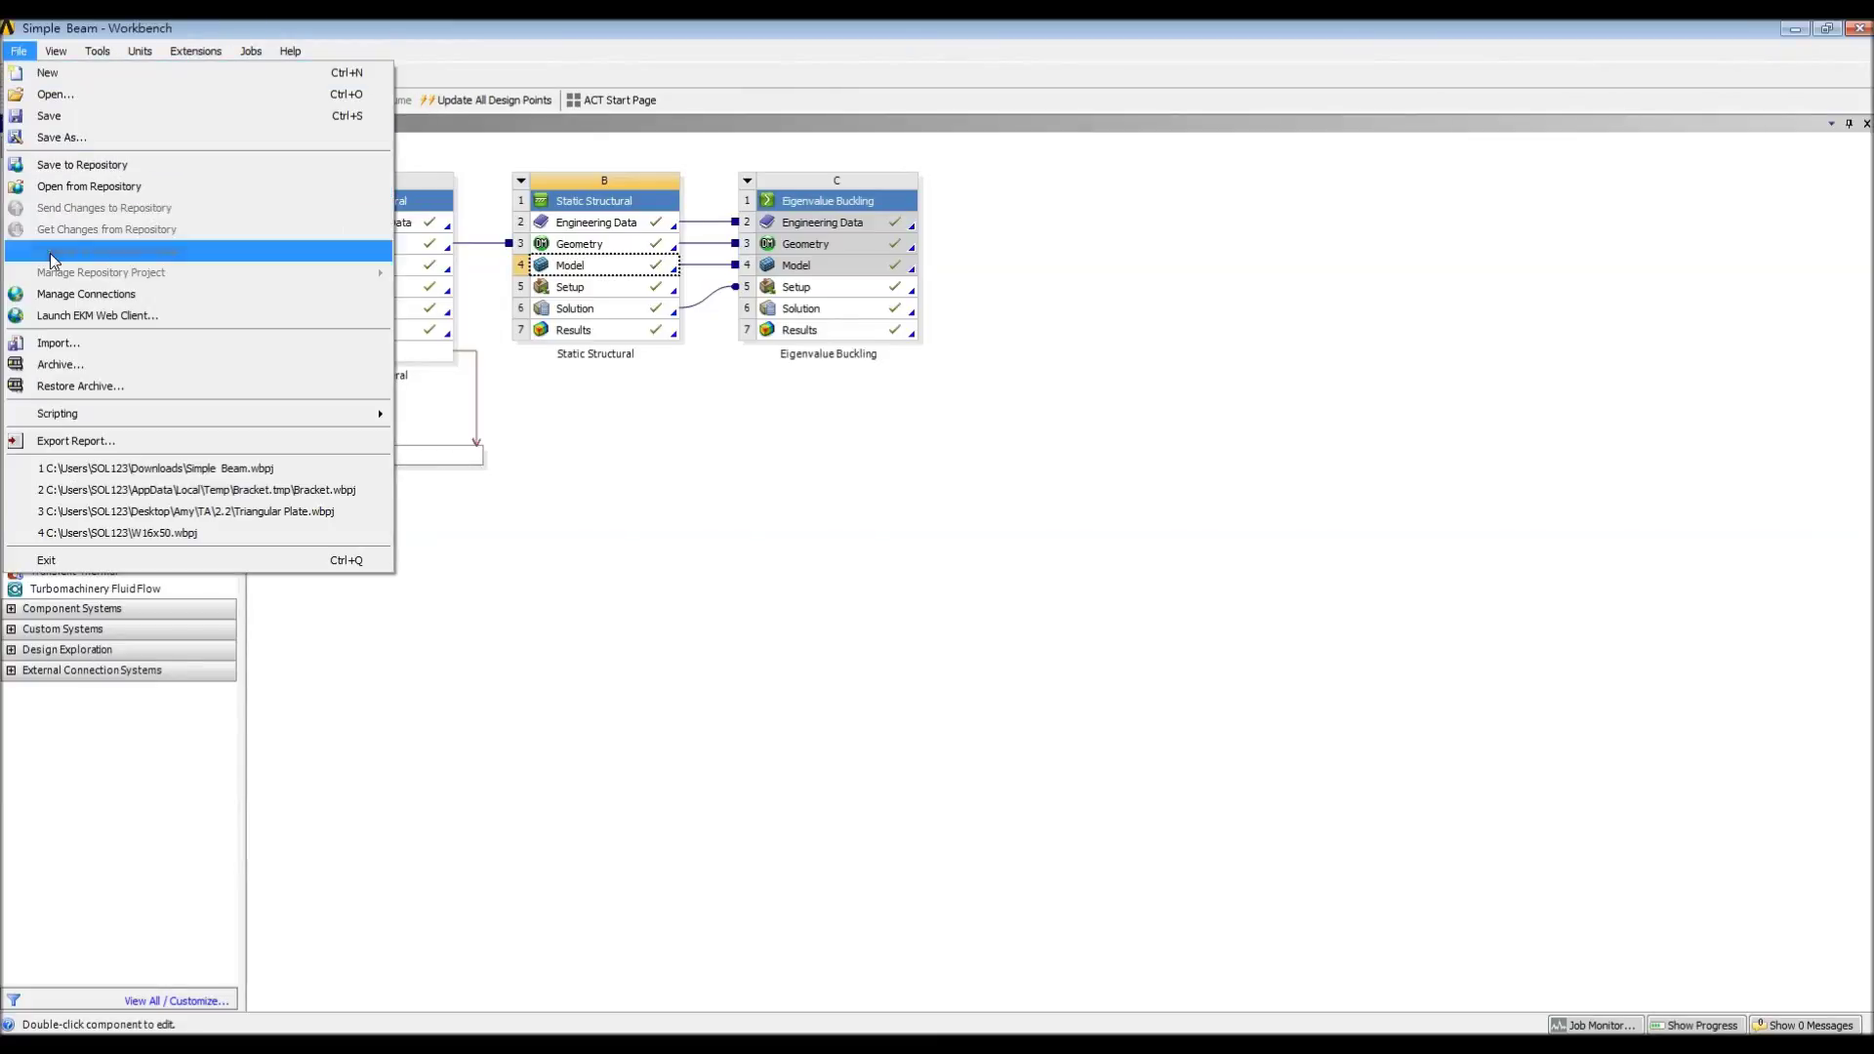